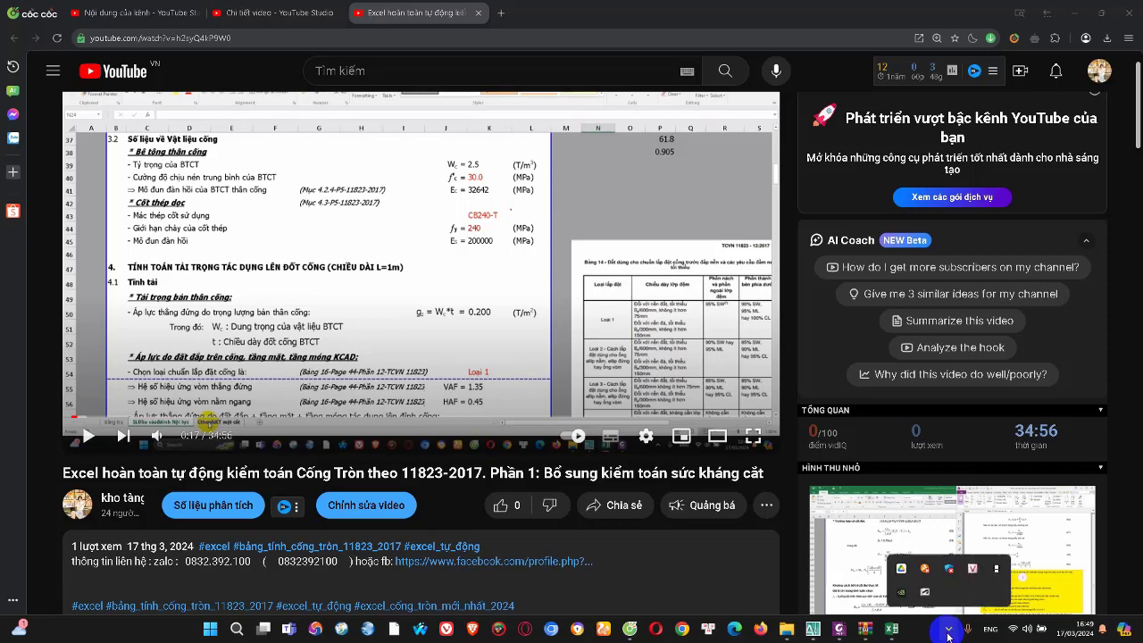
Dismiss the tray popup and highlight 'Bổ sung kiểm toán sức kháng cắt' in the video title
click(947, 633)
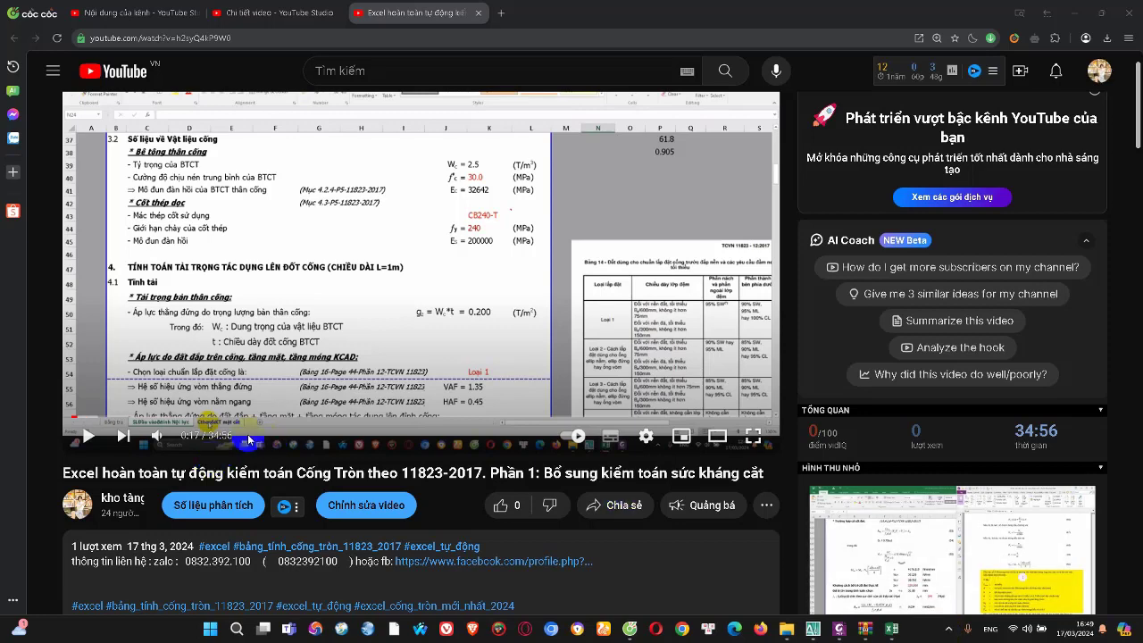
scroll(251, 439, up, 1)
scroll(560, 527, down, 1)
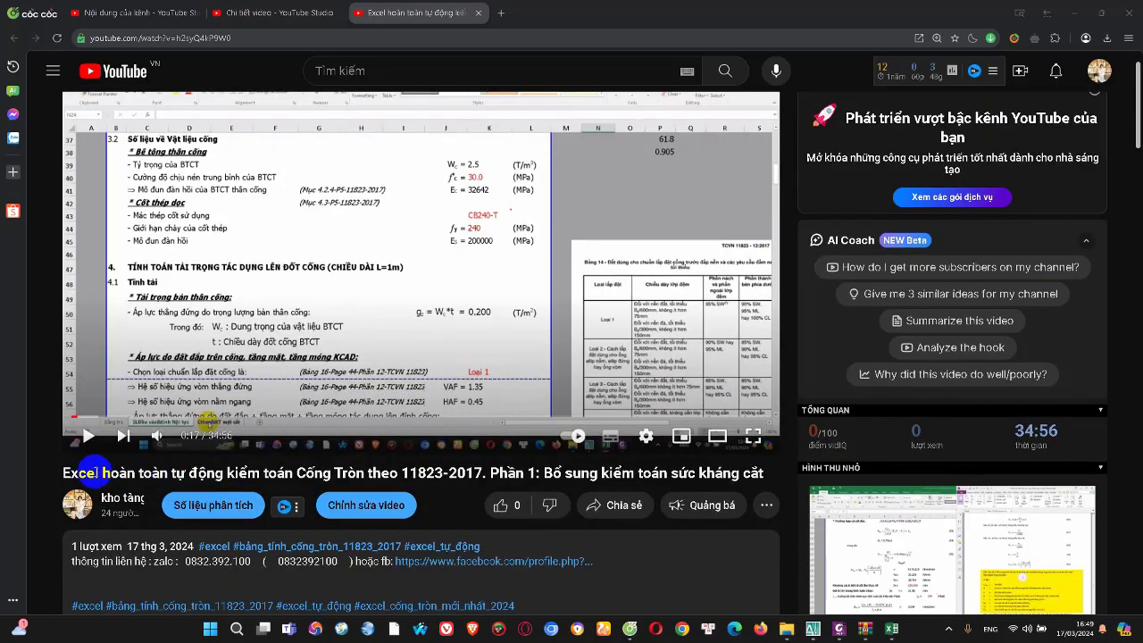
drag(65, 473, 340, 474)
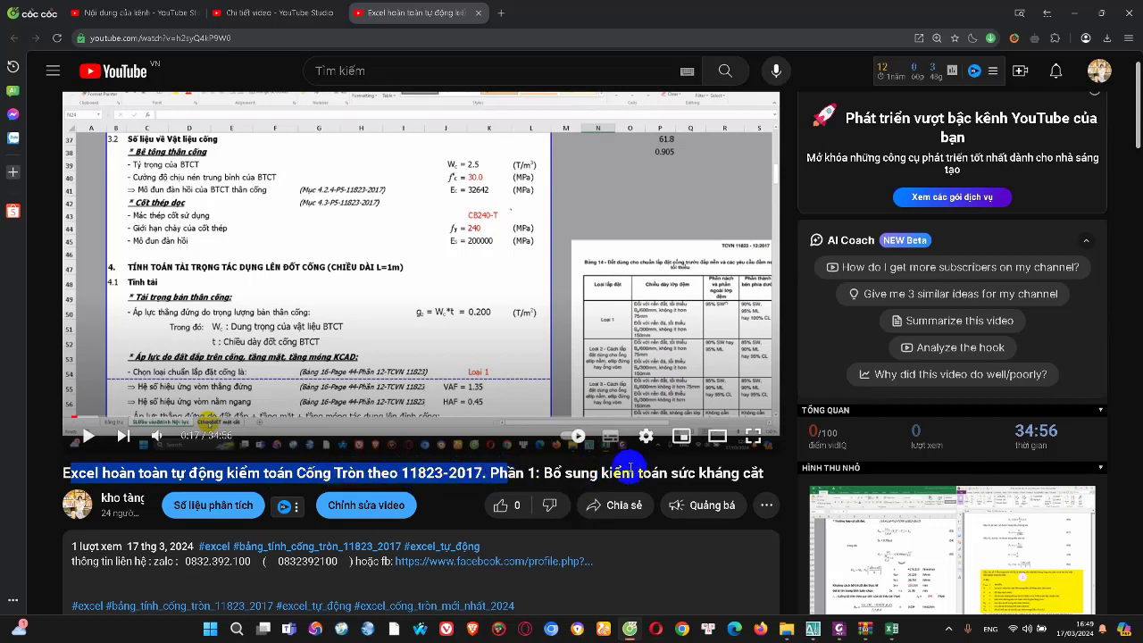
mouse_move(629, 466)
mouse_down()
mouse_move(520, 439)
mouse_move(695, 473)
mouse_up()
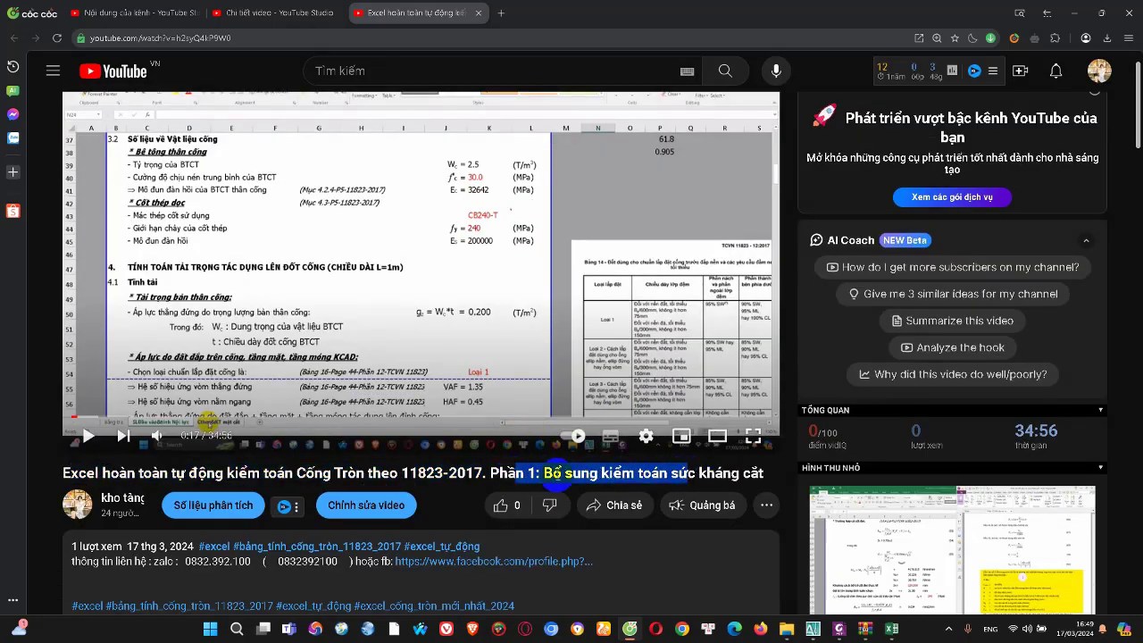
click(554, 474)
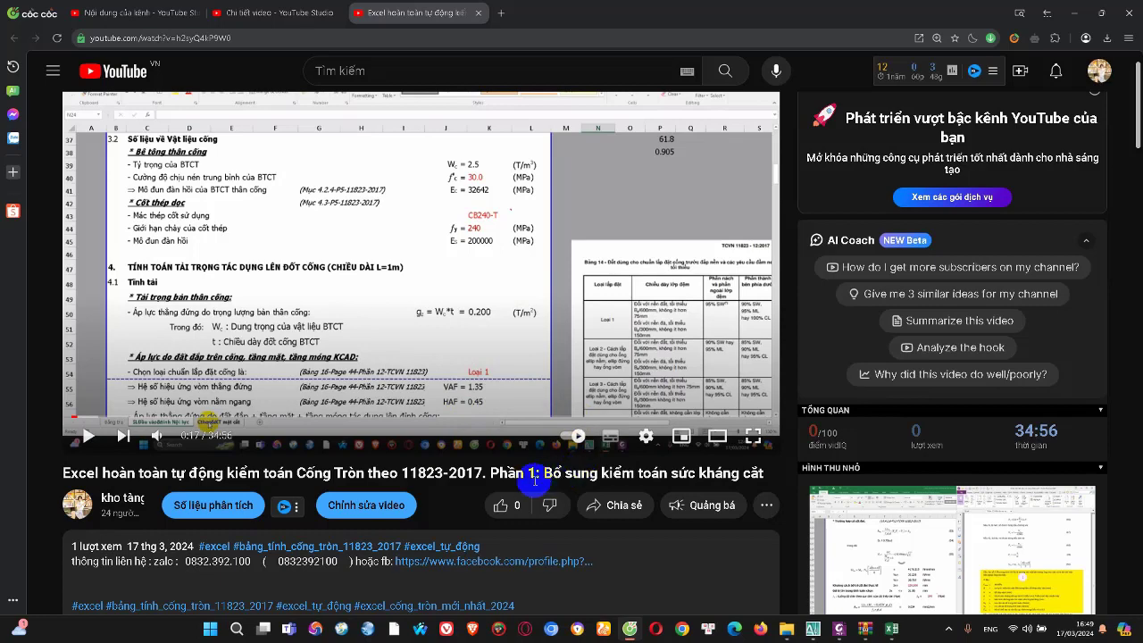
drag(541, 473, 755, 474)
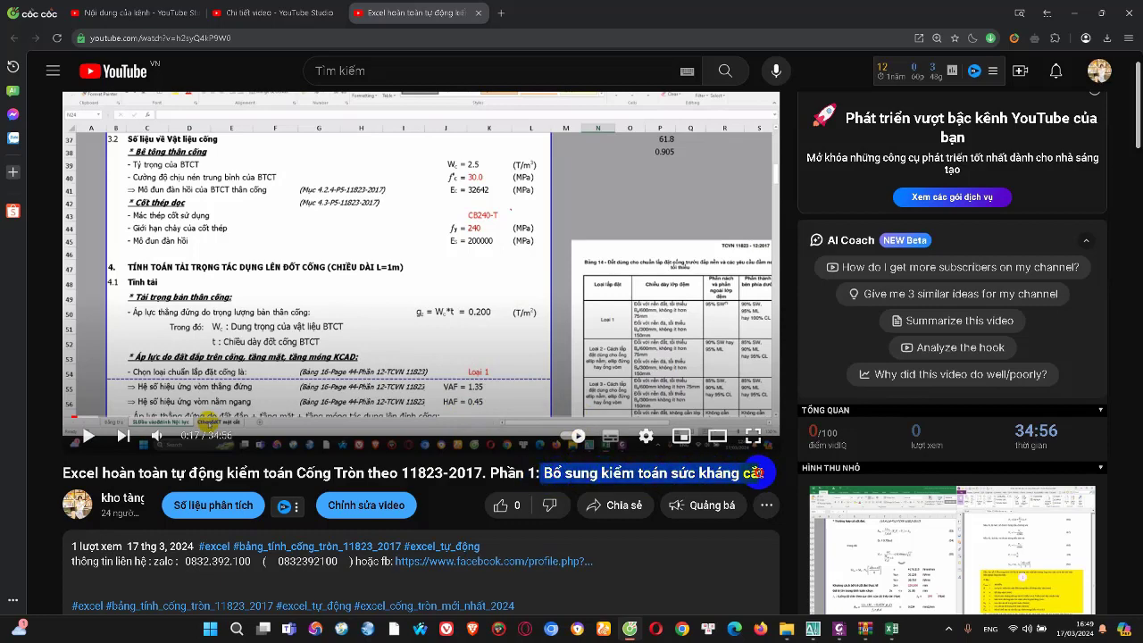
Seek the culvert video through 0:51, 1:18, 4:25 and 5:48 to 12:47
click(90, 417)
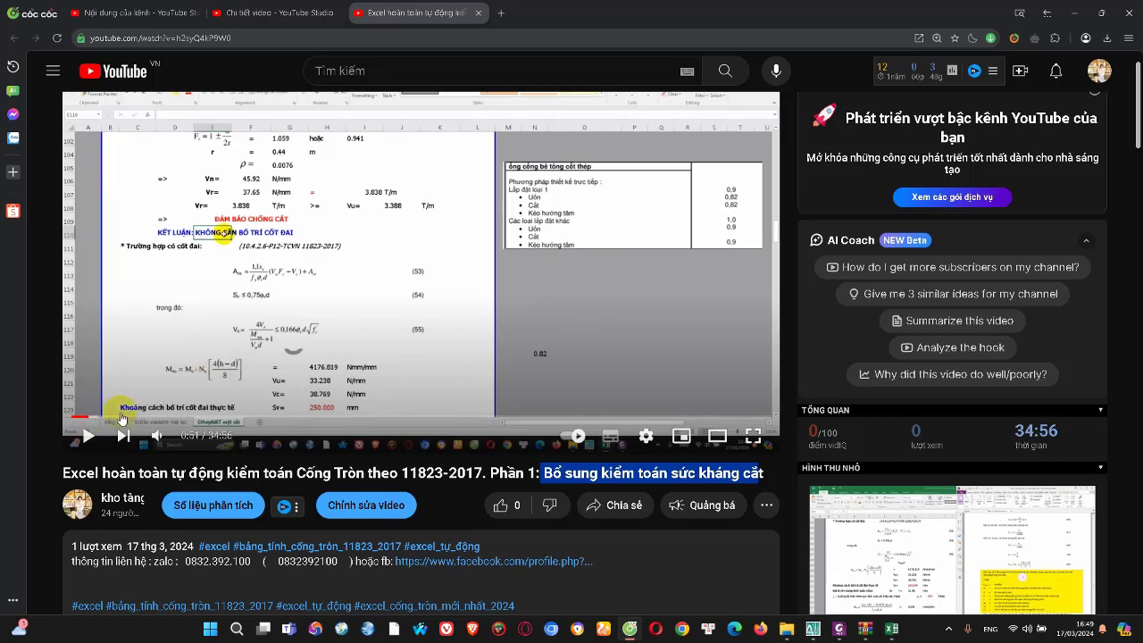
click(97, 417)
click(90, 417)
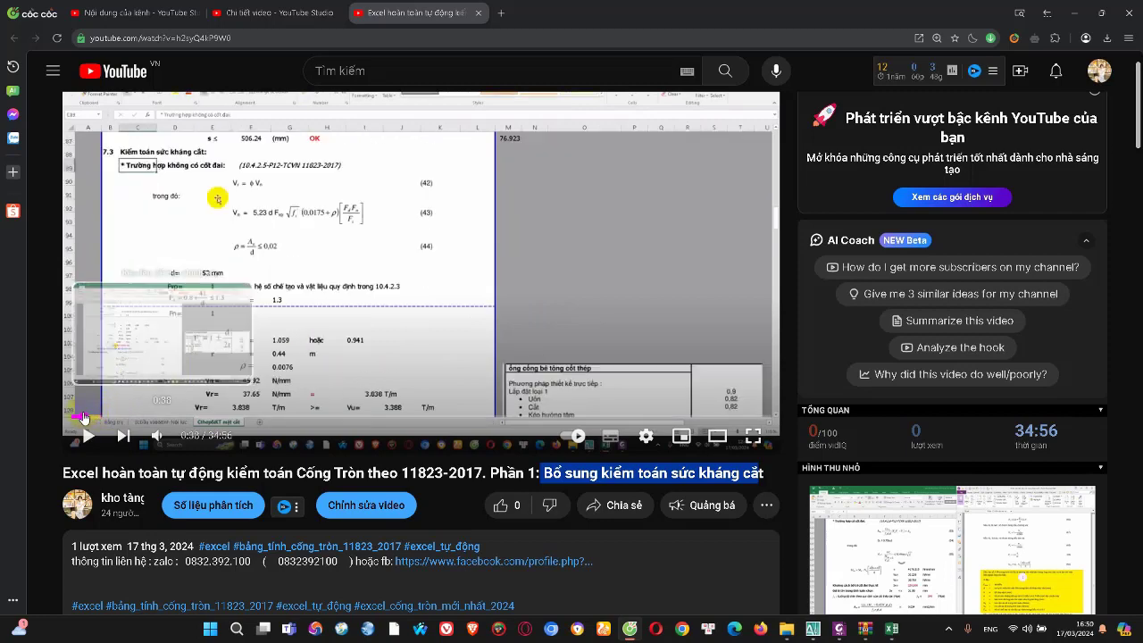
mouse_move(89, 417)
mouse_down()
mouse_move(100, 417)
mouse_move(85, 419)
mouse_up()
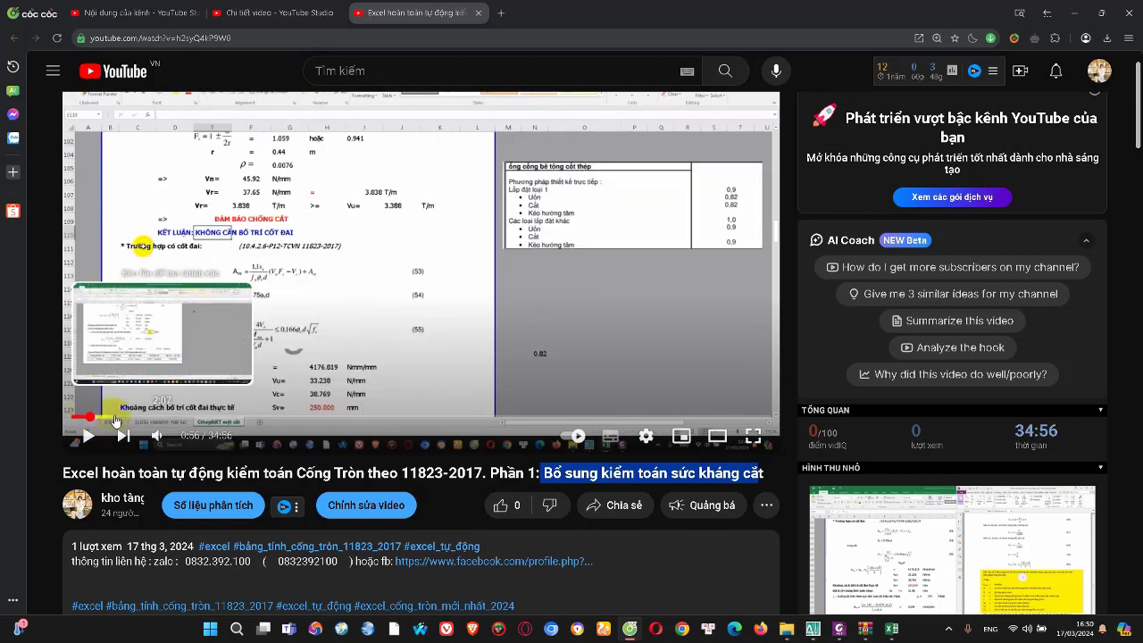
click(161, 418)
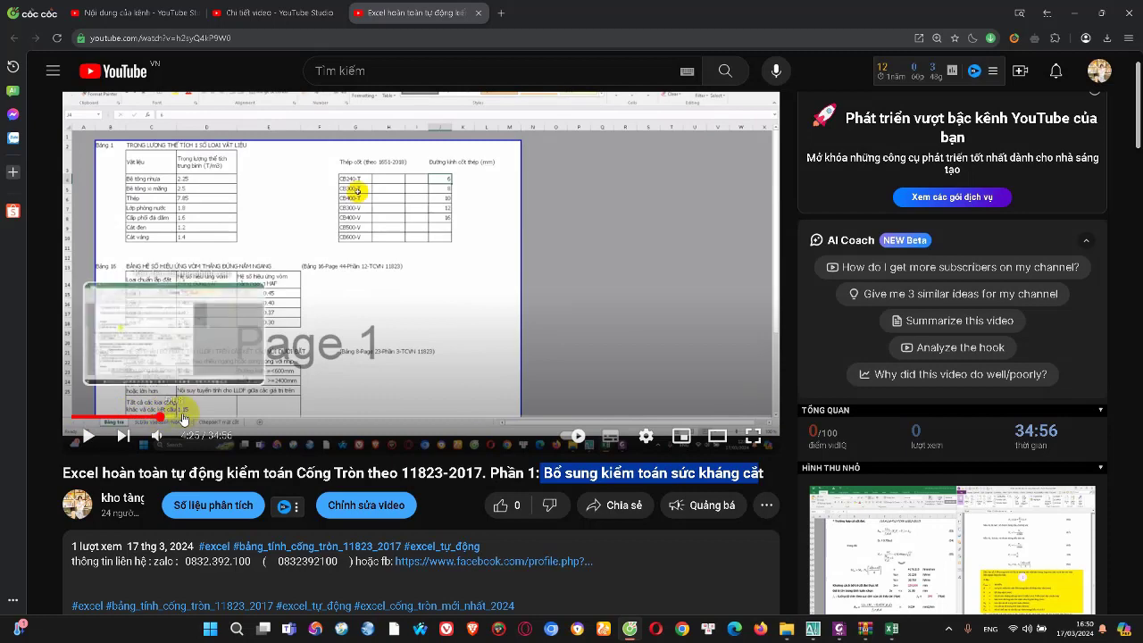
click(188, 418)
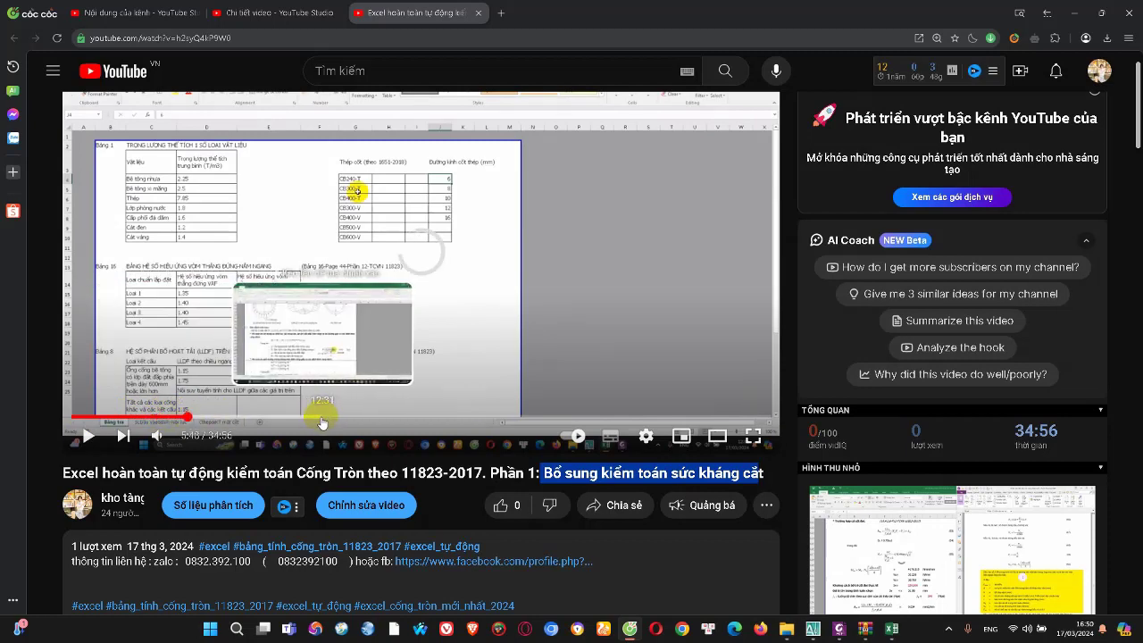
click(328, 418)
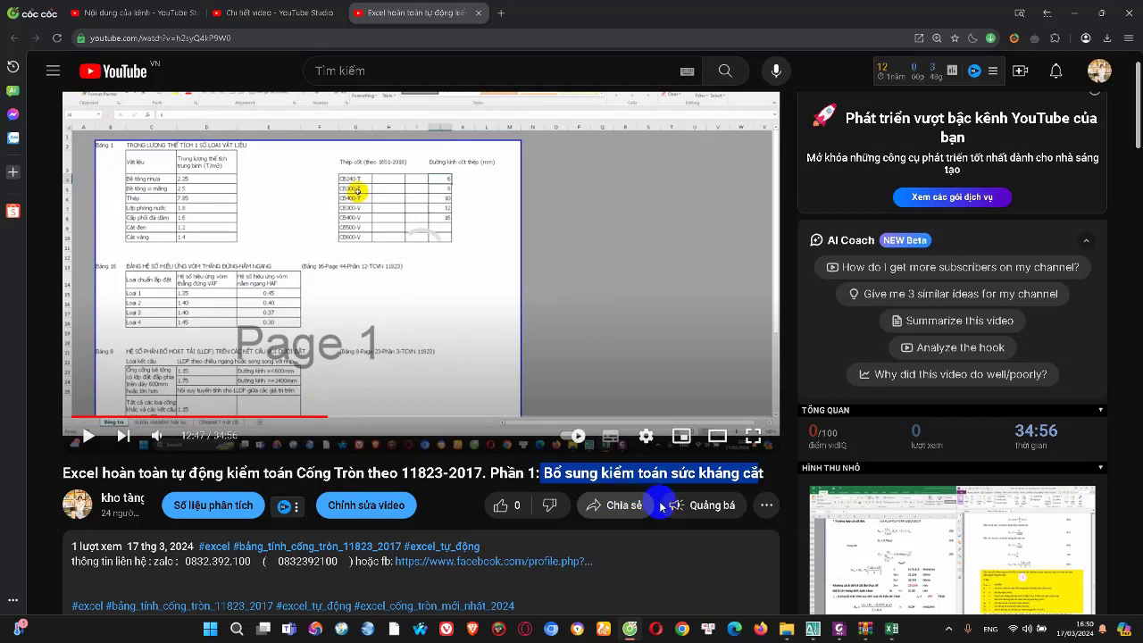
Highlight the 'Phần 1' part and then the latter part of the video title
scroll(625, 500, down, 1)
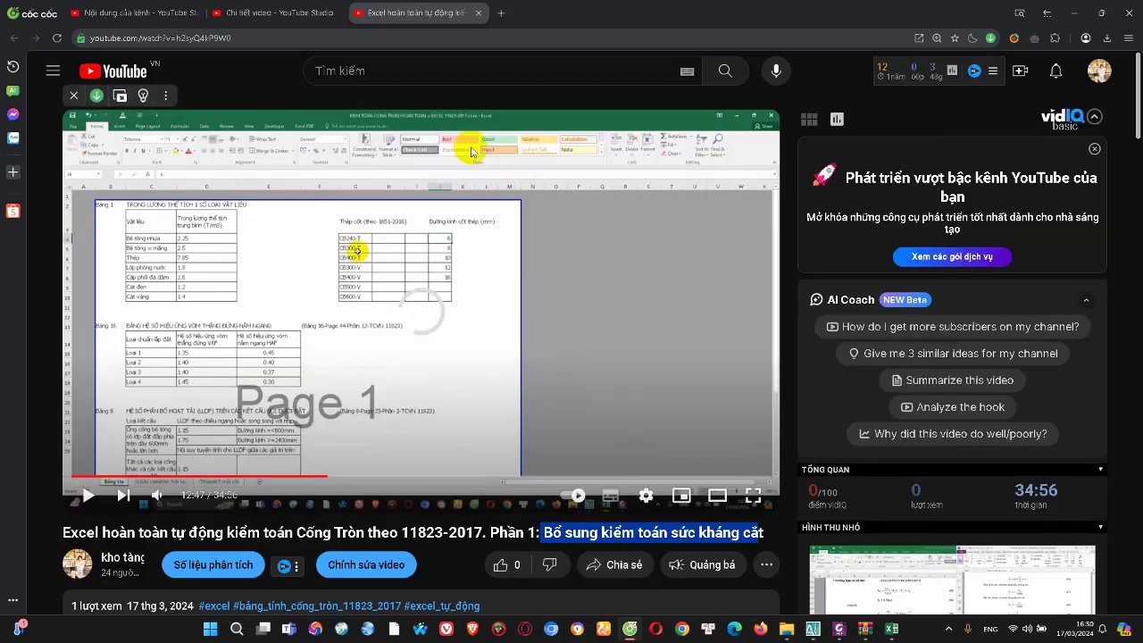
scroll(85, 424, down, 1)
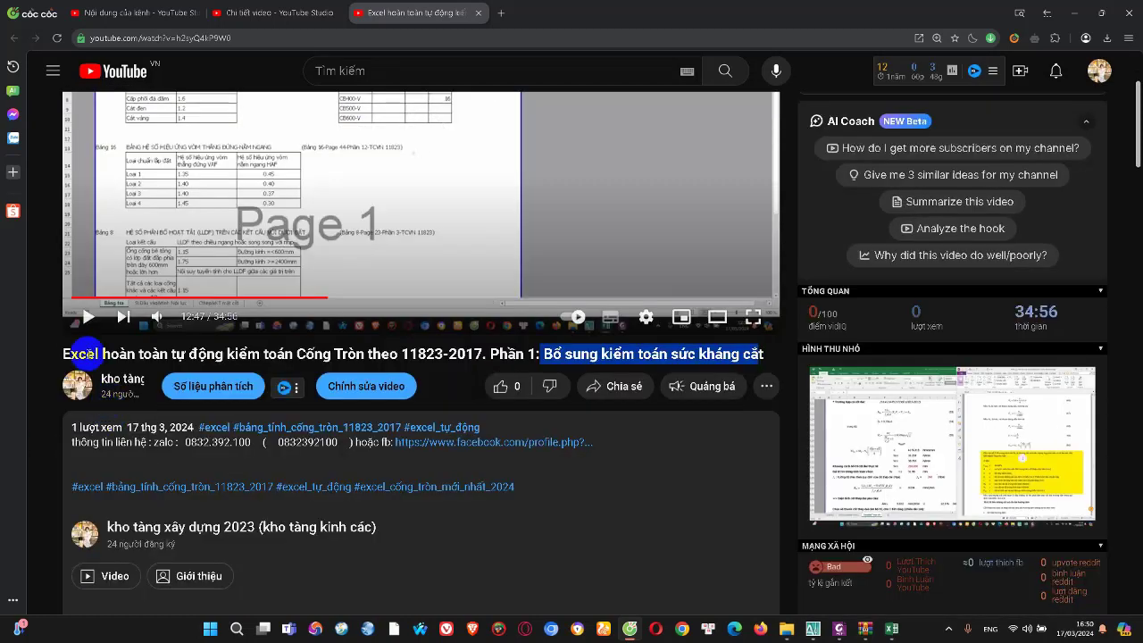
drag(70, 354, 625, 354)
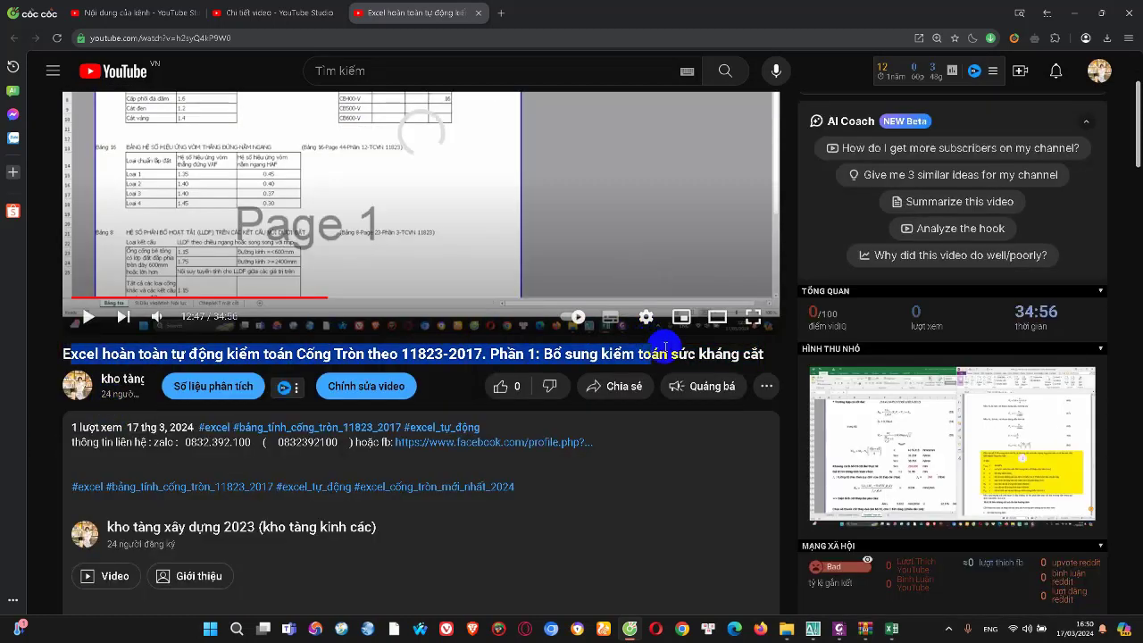
click(625, 354)
drag(523, 353, 705, 354)
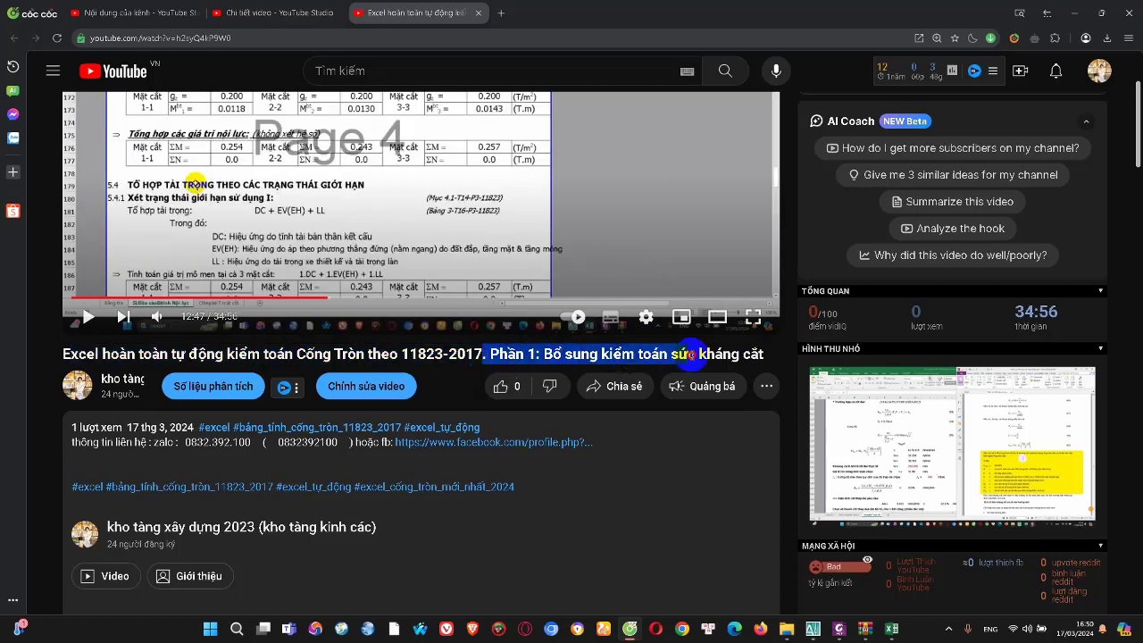
click(712, 355)
scroll(596, 366, up, 2)
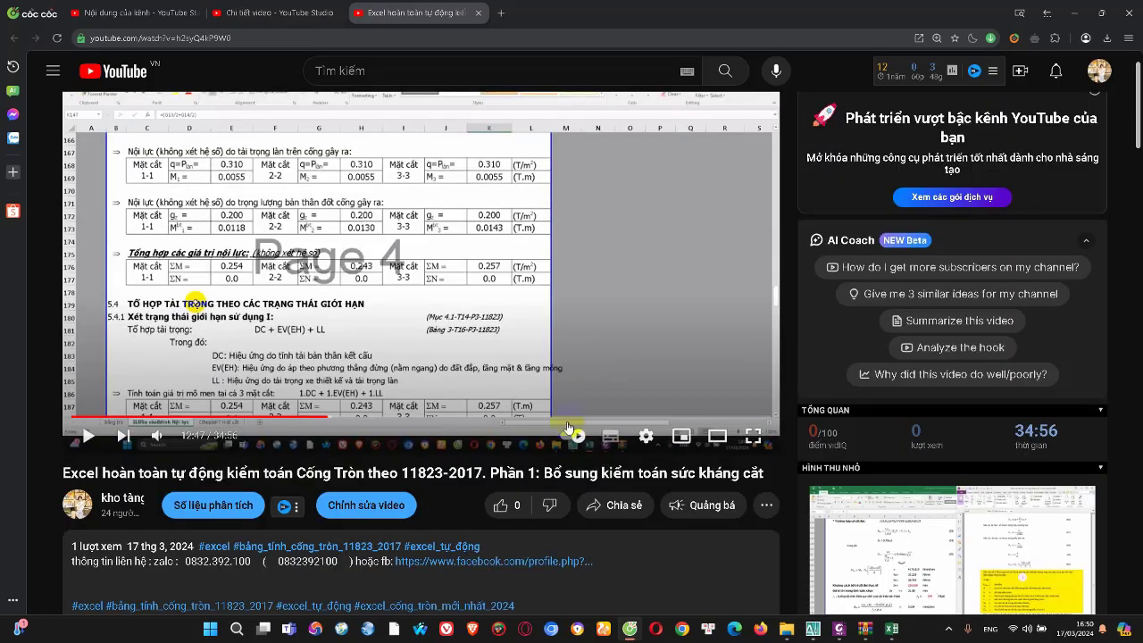
drag(474, 472, 766, 474)
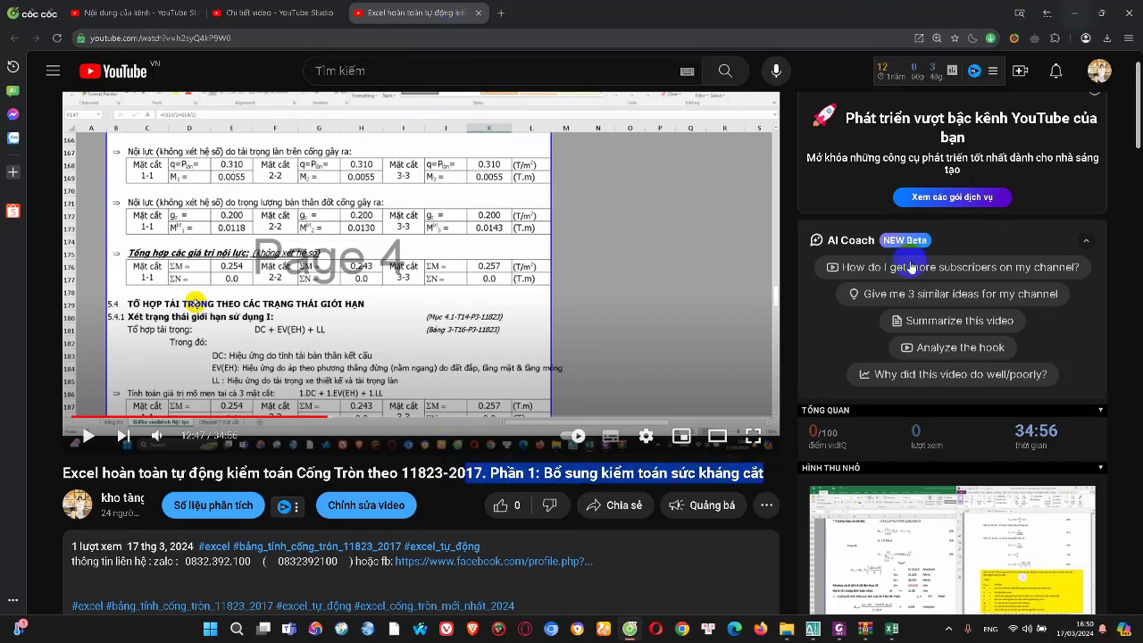
Minimize the browser and bring the Excel culvert audit workbook to the front
click(1071, 14)
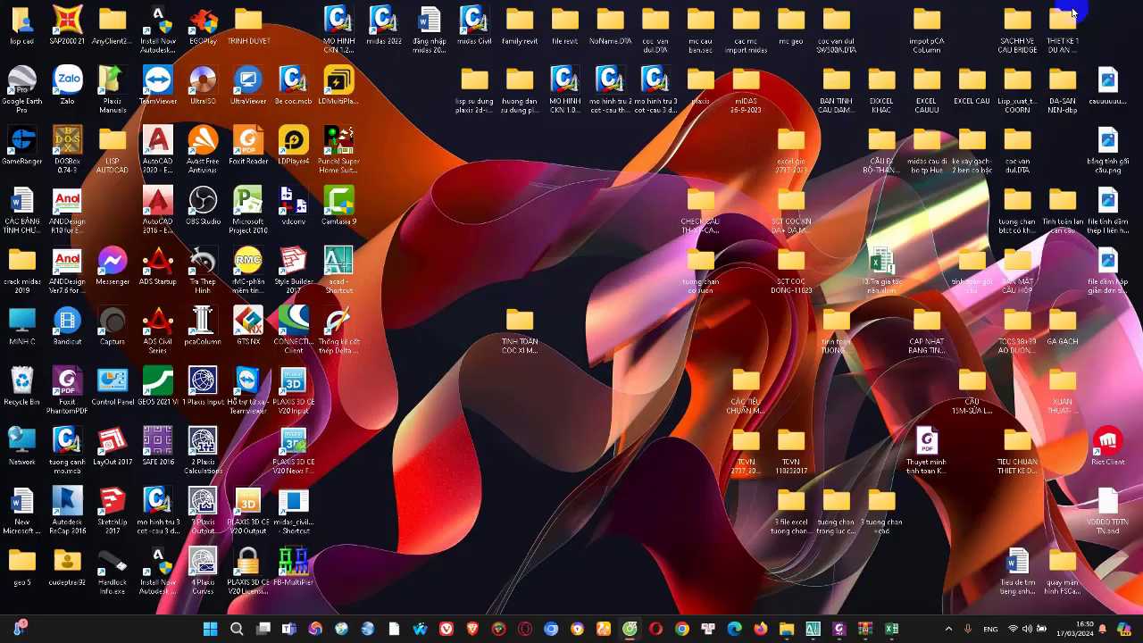
click(891, 629)
scroll(310, 534, down, 2)
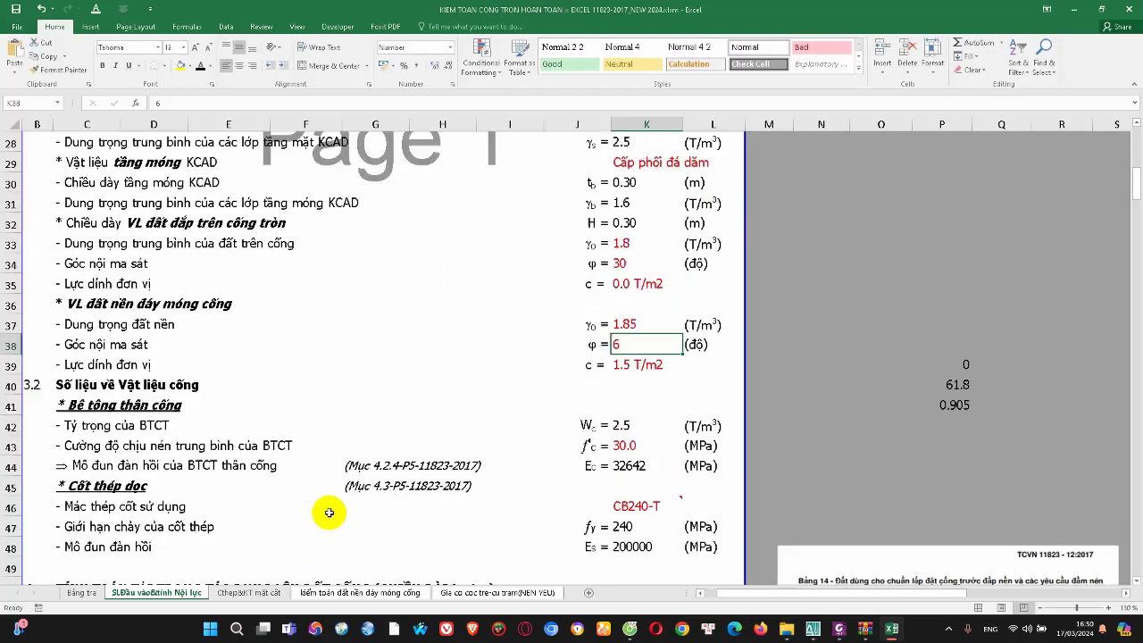
scroll(532, 304, up, 3)
Look over the kiểm toán đất nền đáy móng cống and SLĐầu vào&tính Nội lực sheets
click(326, 597)
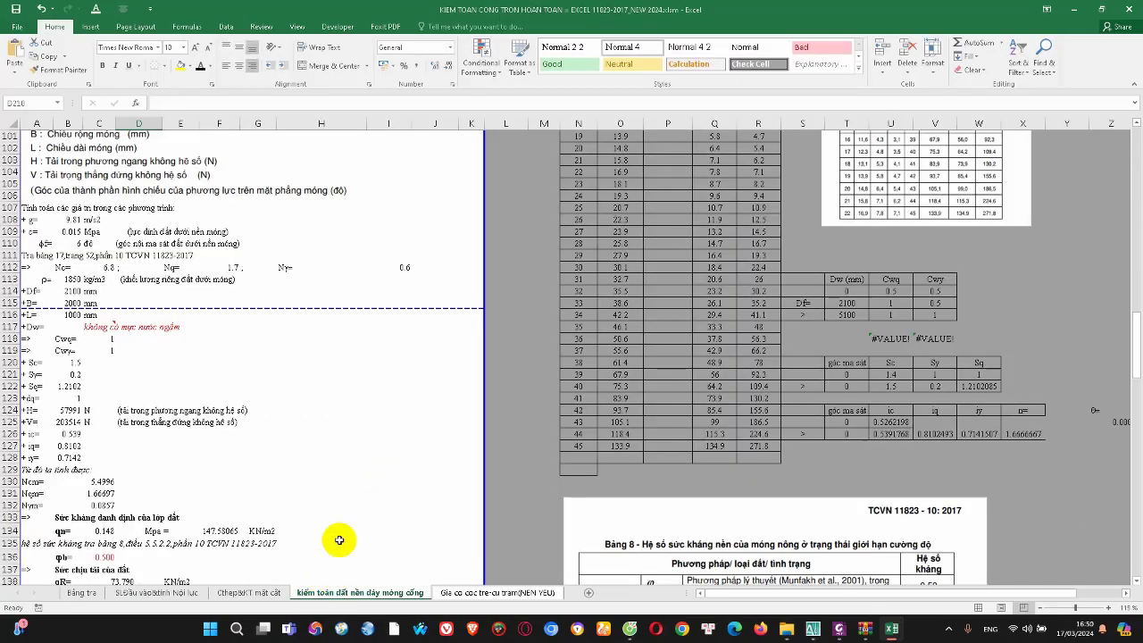
scroll(303, 375, up, 4)
scroll(294, 299, up, 1)
scroll(230, 438, up, 5)
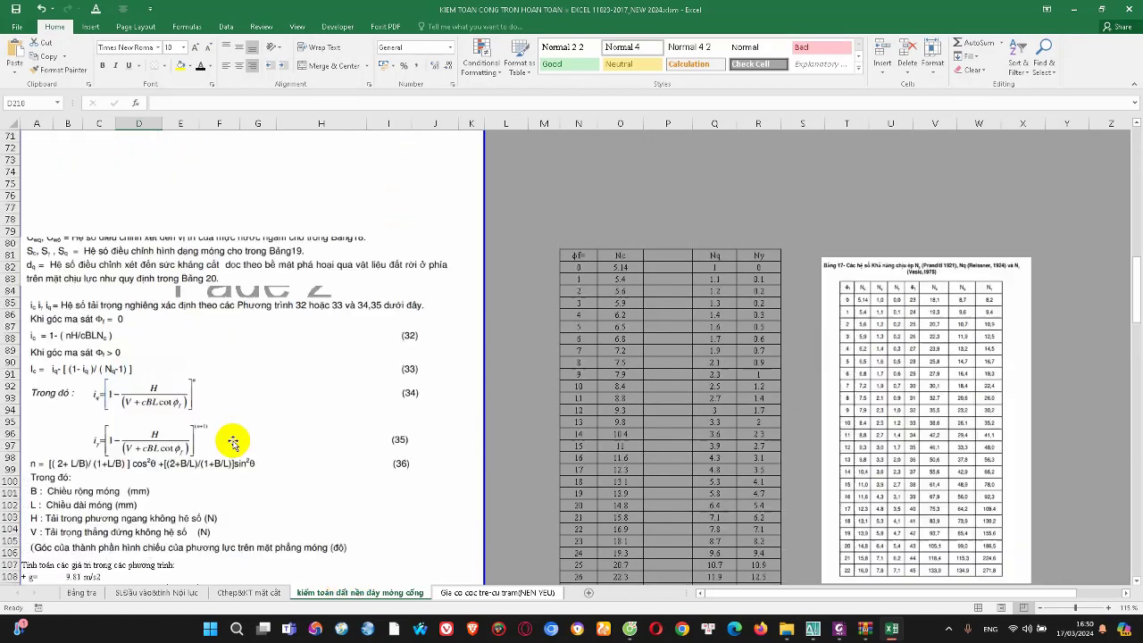
scroll(232, 437, up, 3)
click(156, 594)
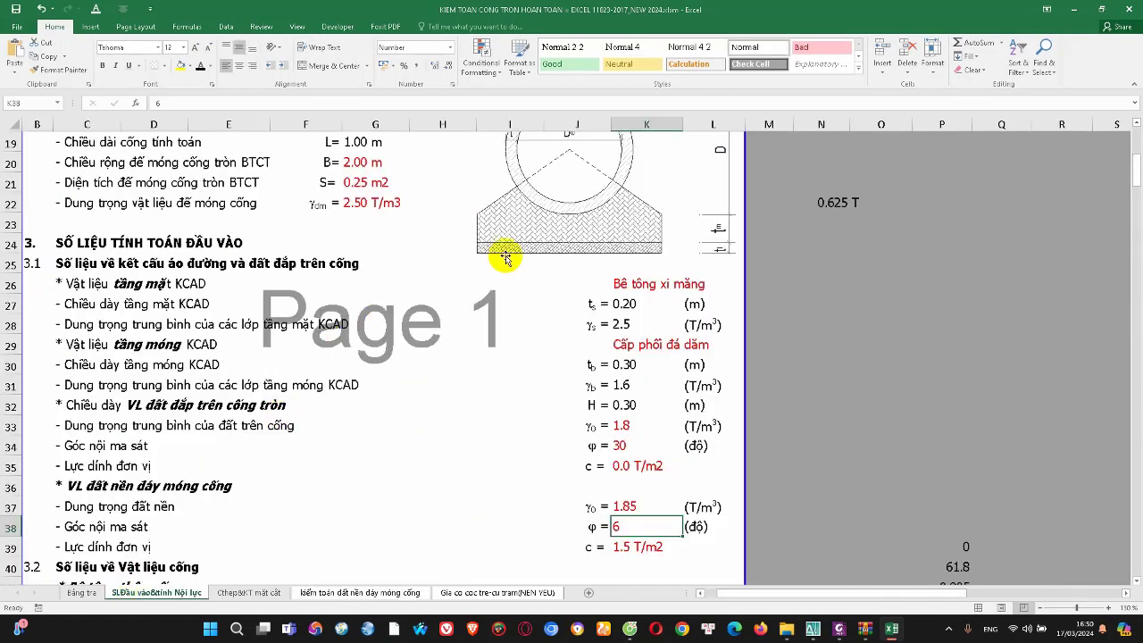
scroll(483, 334, up, 2)
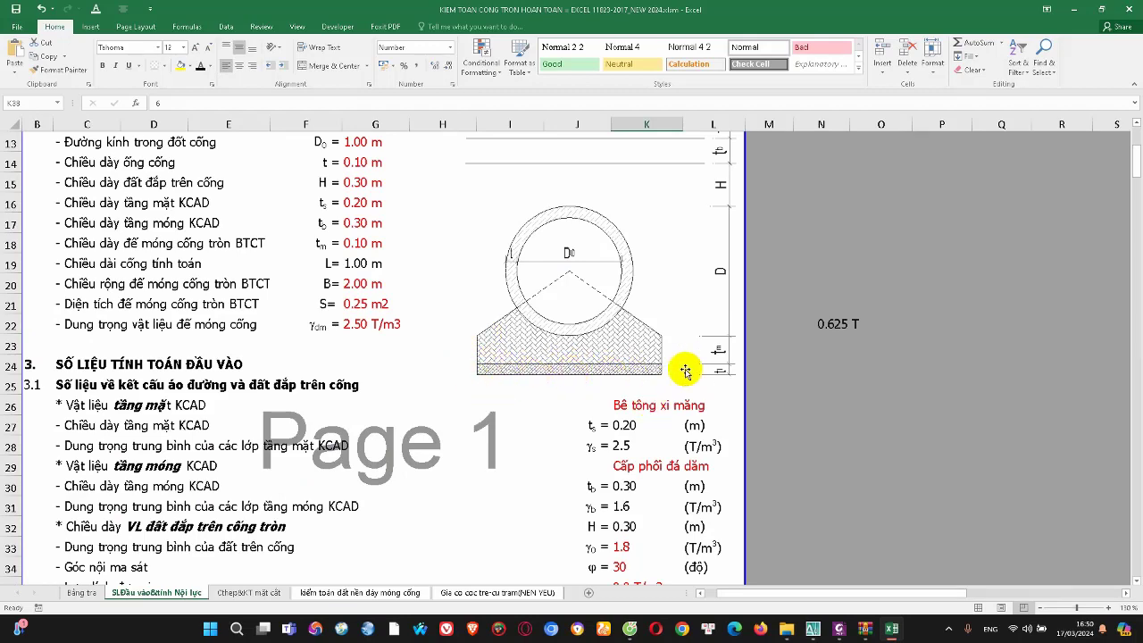
On the foundation sheet, inspect the bearing check formula and select its result in B140:H141
click(408, 594)
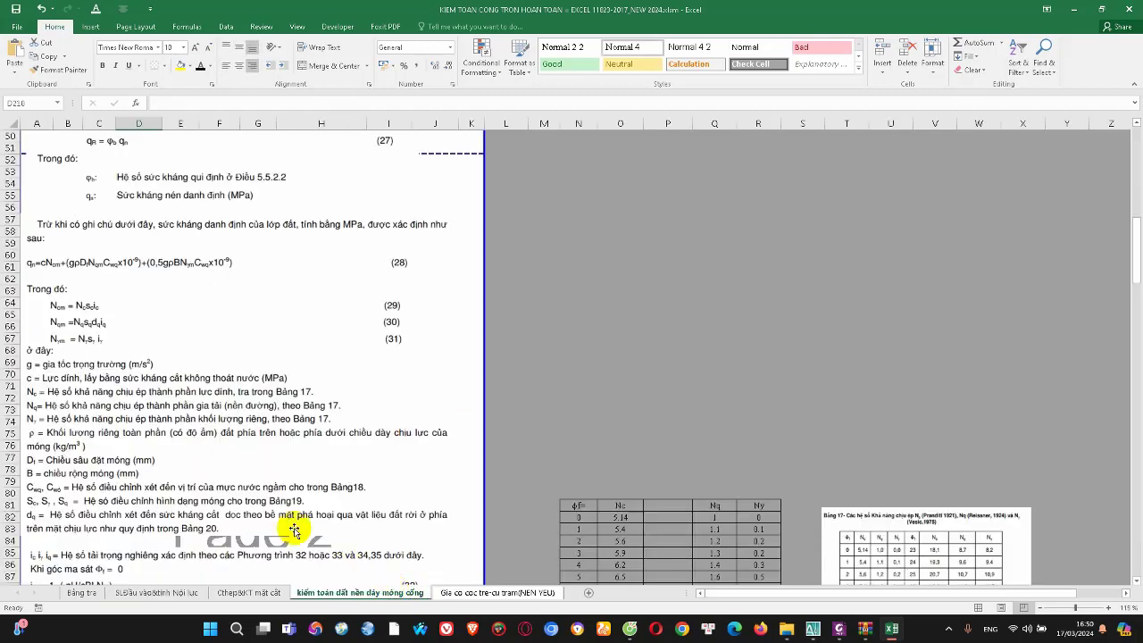
scroll(284, 529, down, 5)
scroll(284, 529, down, 3)
scroll(284, 529, down, 6)
scroll(284, 529, down, 2)
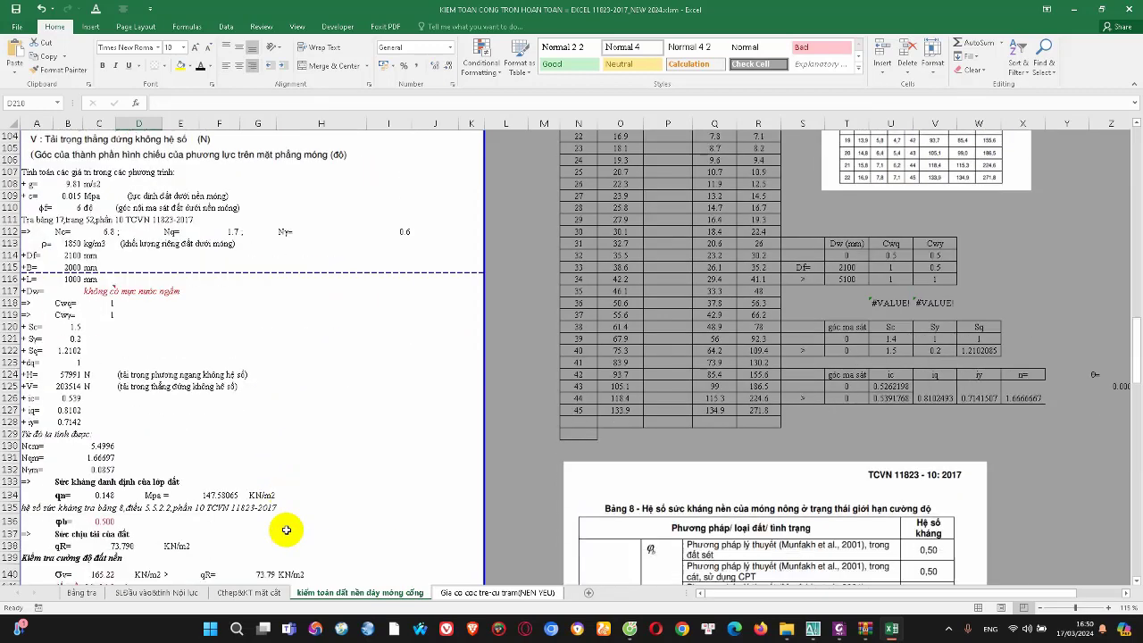
scroll(284, 529, down, 8)
scroll(147, 364, up, 1)
click(77, 335)
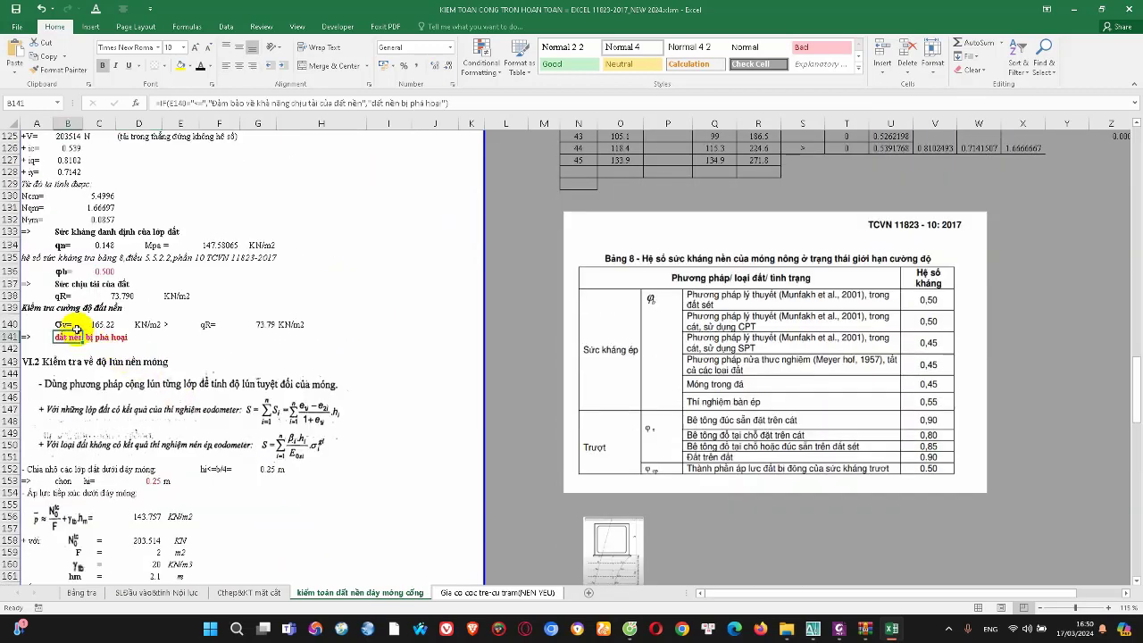
drag(69, 324, 305, 338)
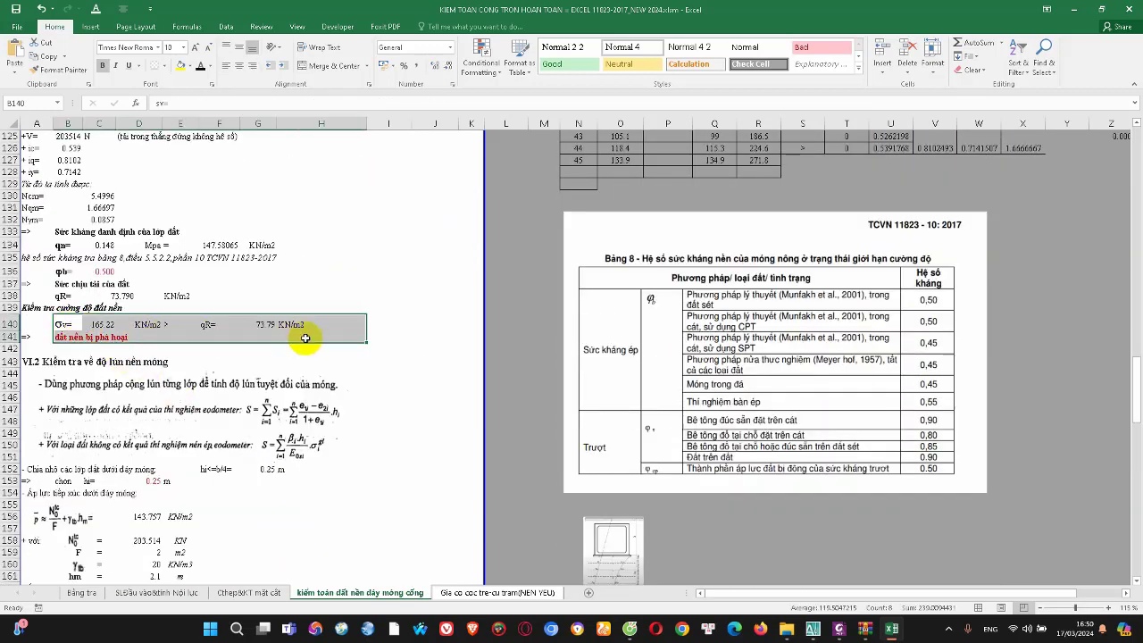
On the Gia co coc tre-cu tram(NEN YEU) sheet, select H5 and scroll to rows 38–59
click(497, 592)
scroll(280, 513, up, 1)
scroll(279, 514, down, 7)
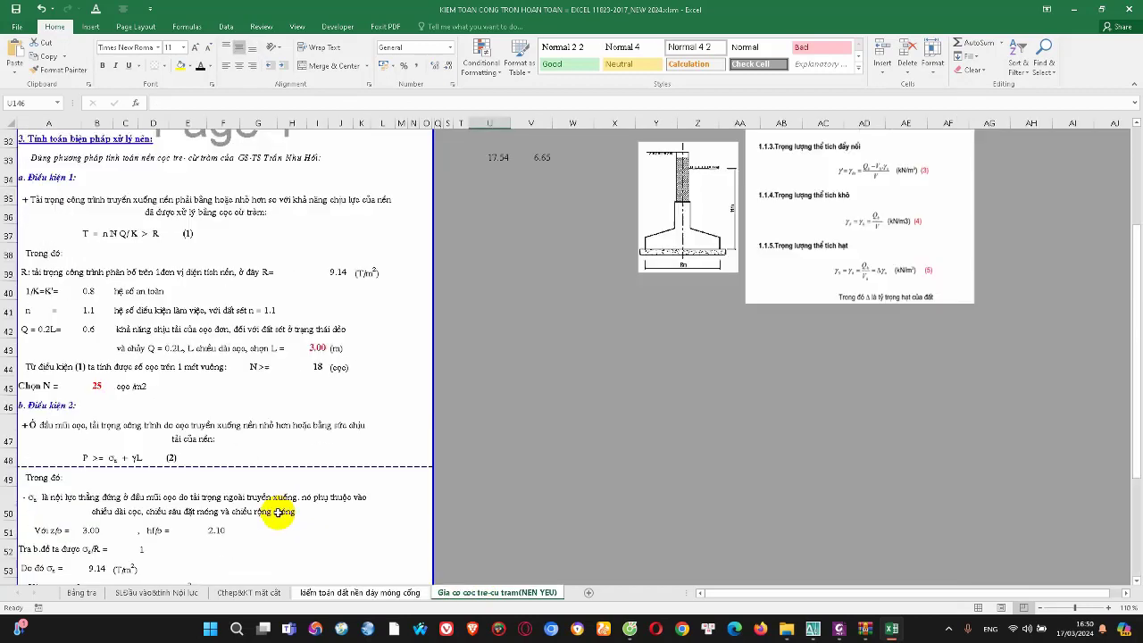
scroll(263, 428, up, 3)
scroll(255, 342, up, 7)
click(288, 229)
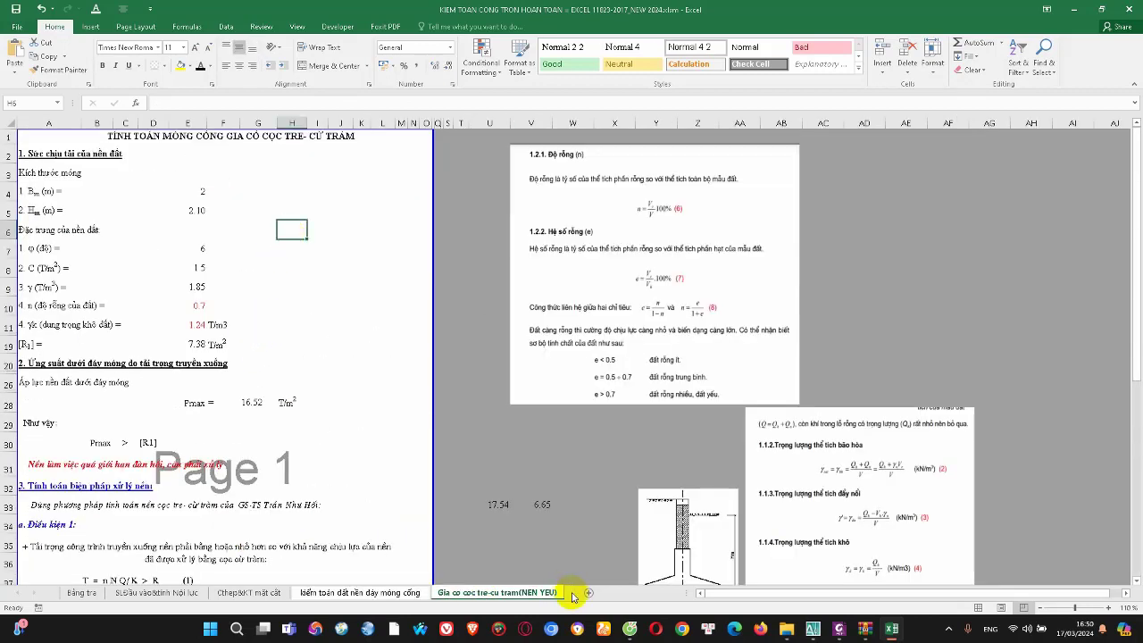
scroll(281, 377, down, 1)
scroll(197, 352, down, 1)
scroll(201, 366, down, 2)
scroll(211, 443, down, 3)
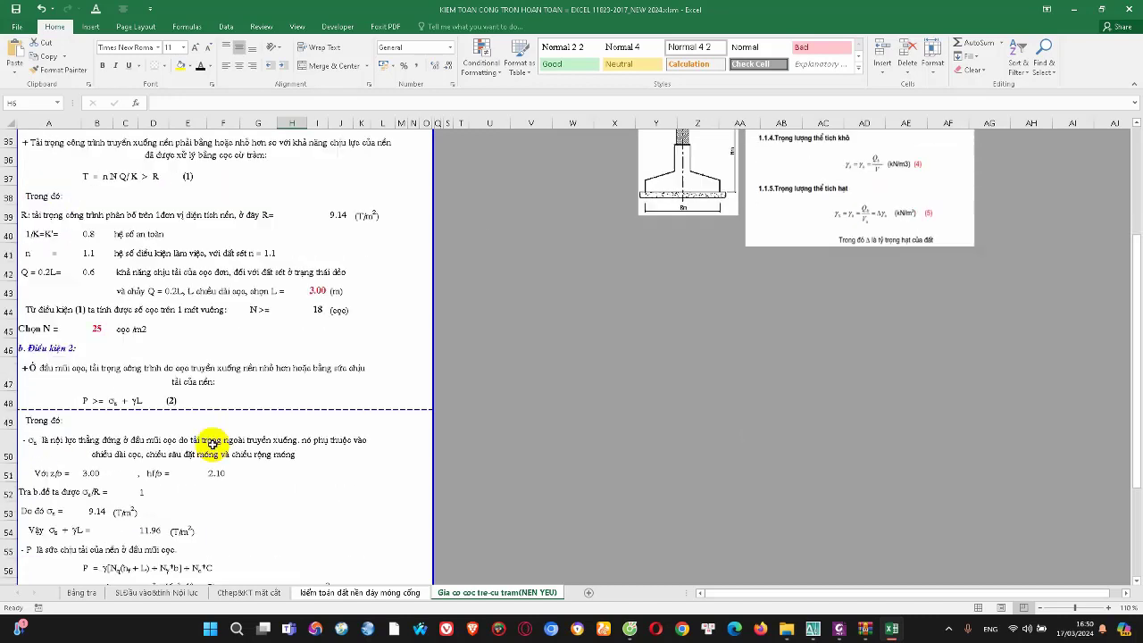
scroll(211, 443, down, 1)
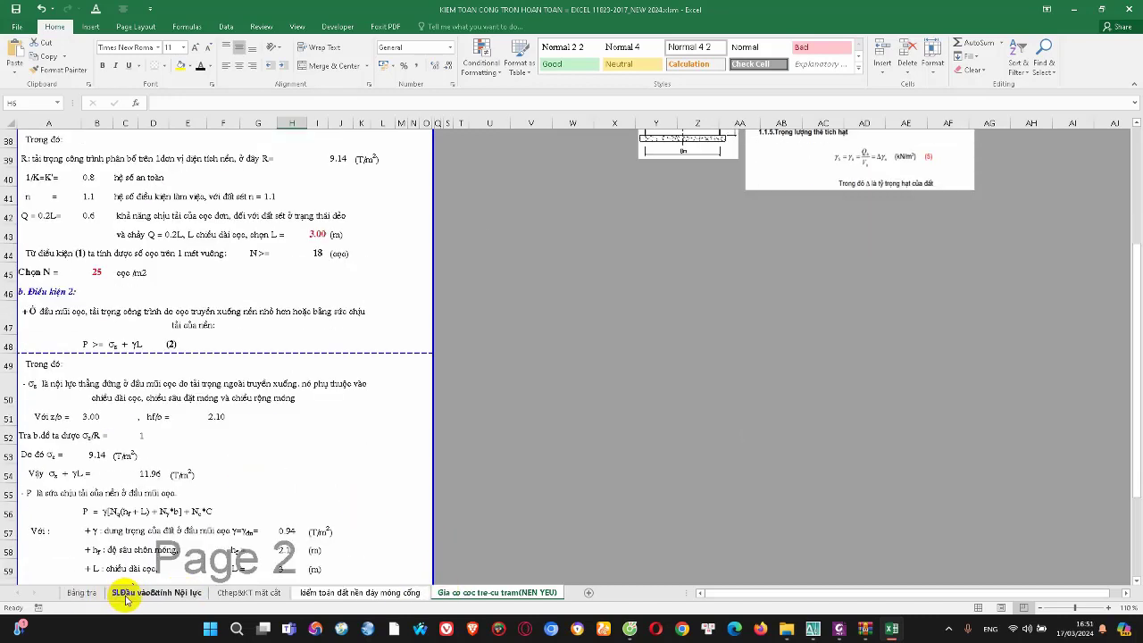
click(125, 594)
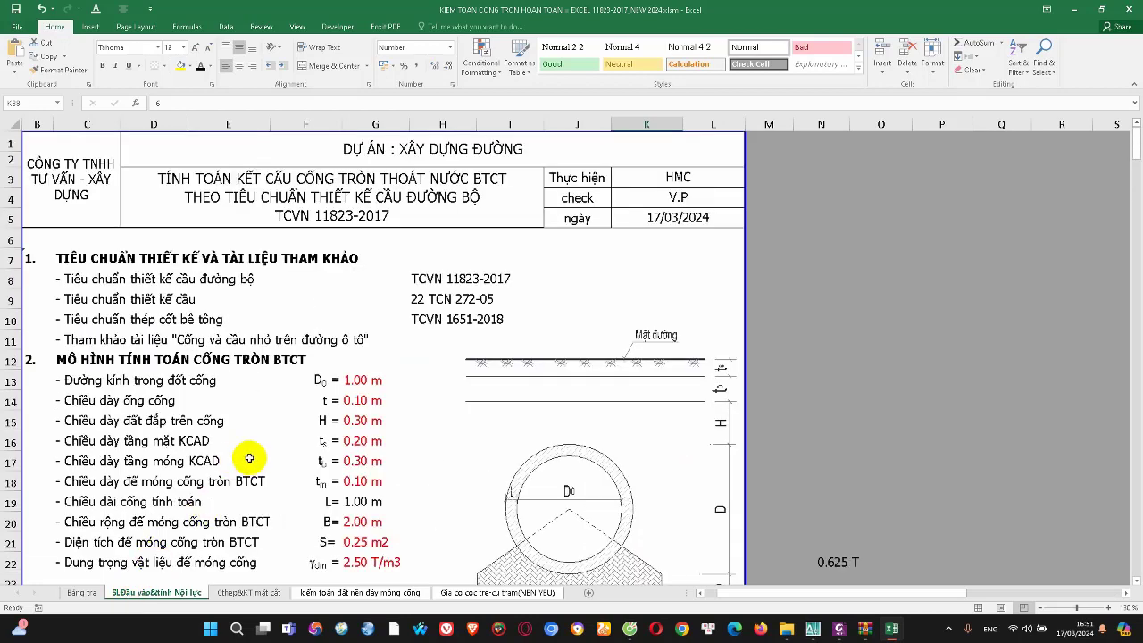
scroll(267, 407, down, 1)
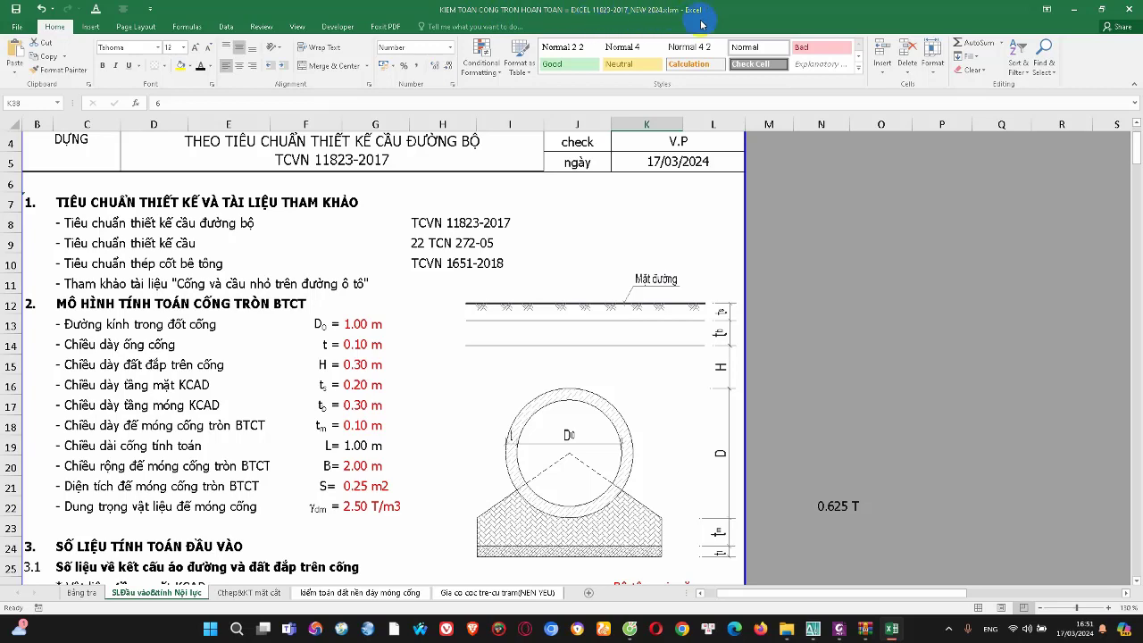
click(295, 386)
scroll(285, 393, down, 2)
scroll(206, 429, up, 1)
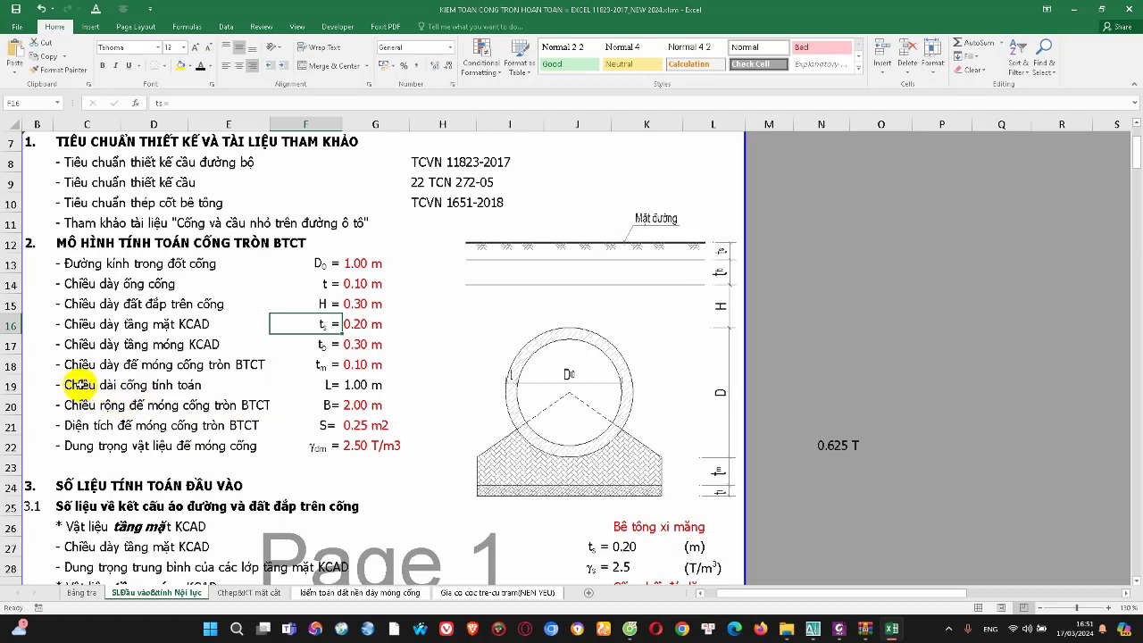
drag(72, 265, 373, 377)
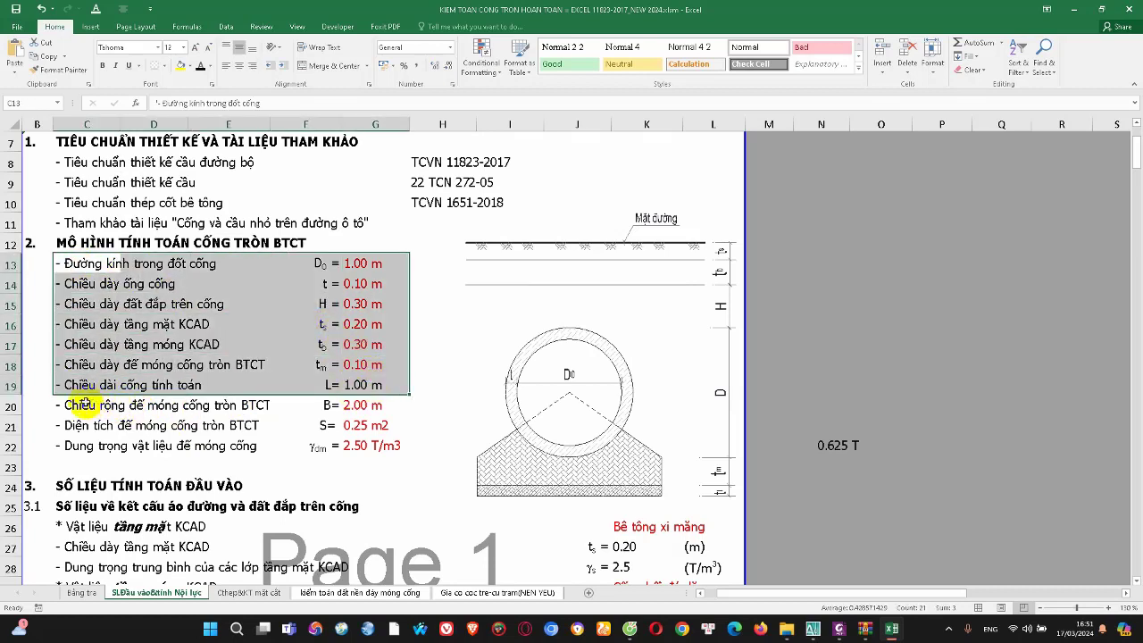
drag(78, 405, 361, 411)
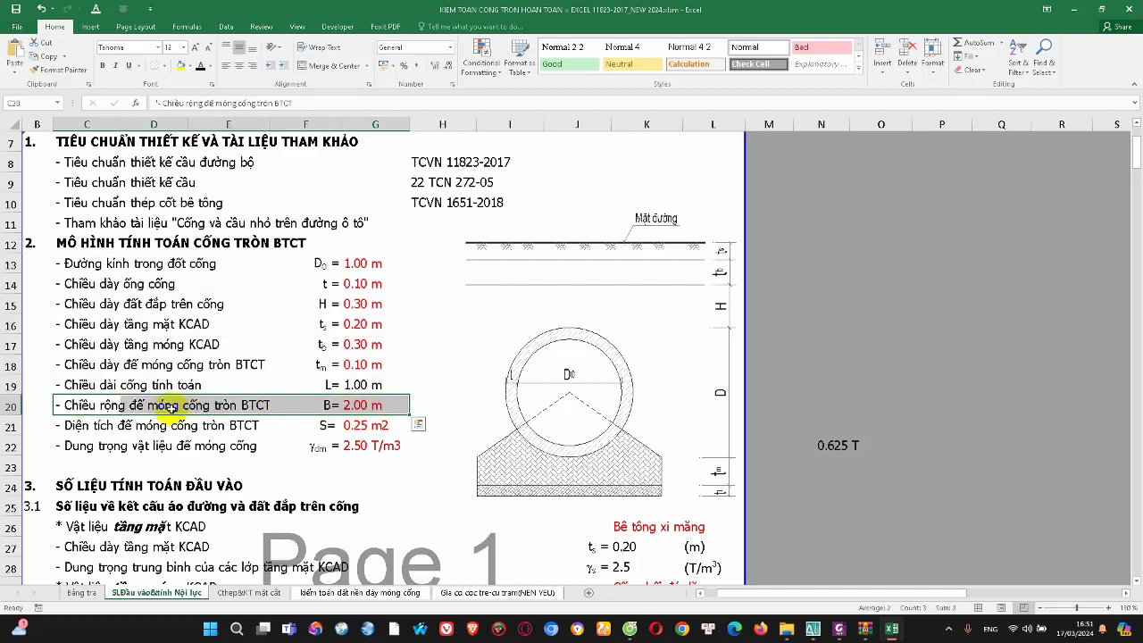
click(170, 406)
click(350, 410)
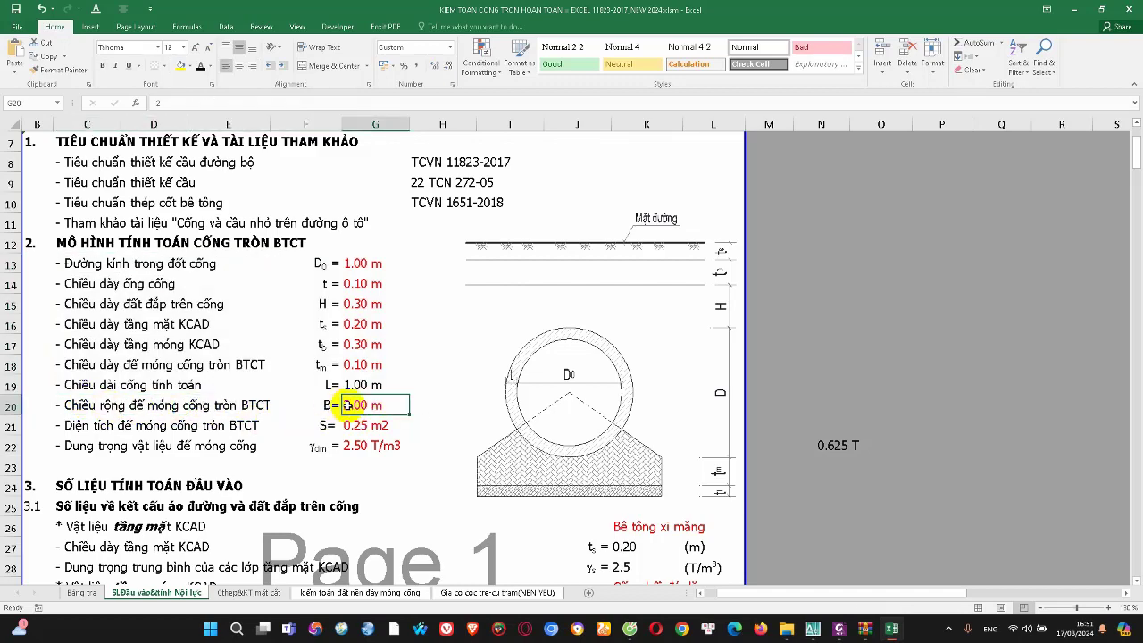
scroll(476, 456, down, 1)
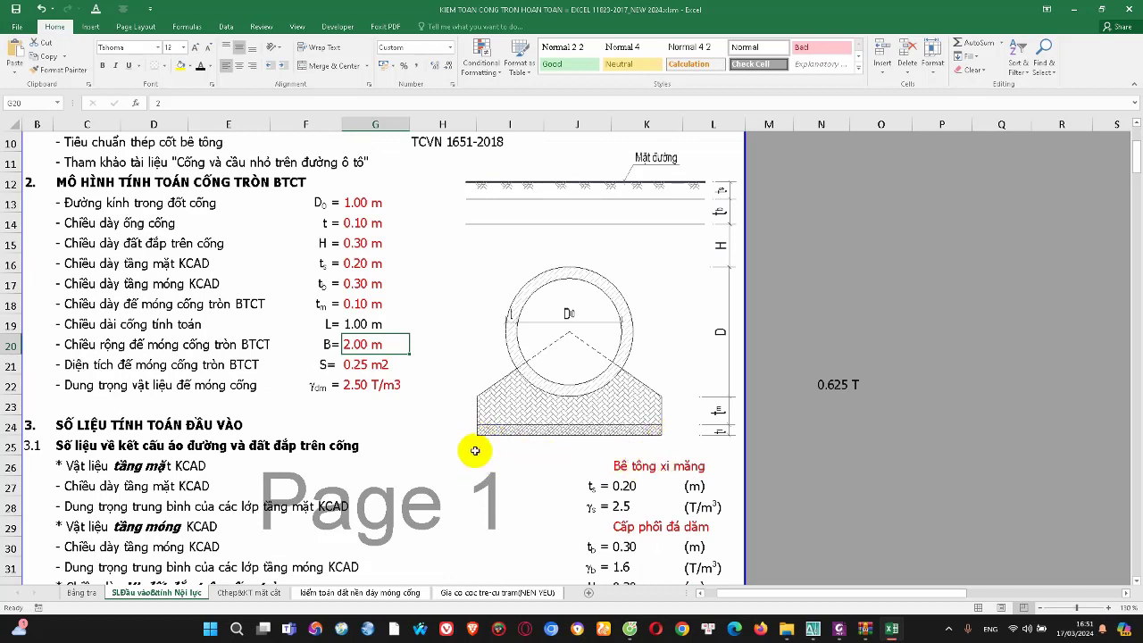
click(78, 367)
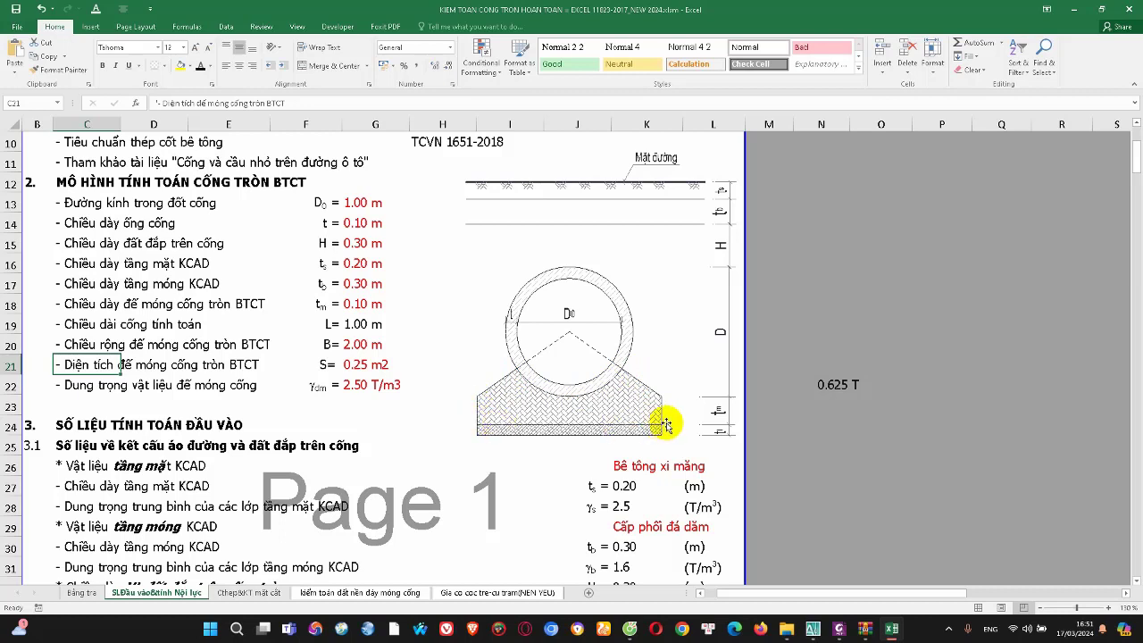
click(269, 386)
click(354, 345)
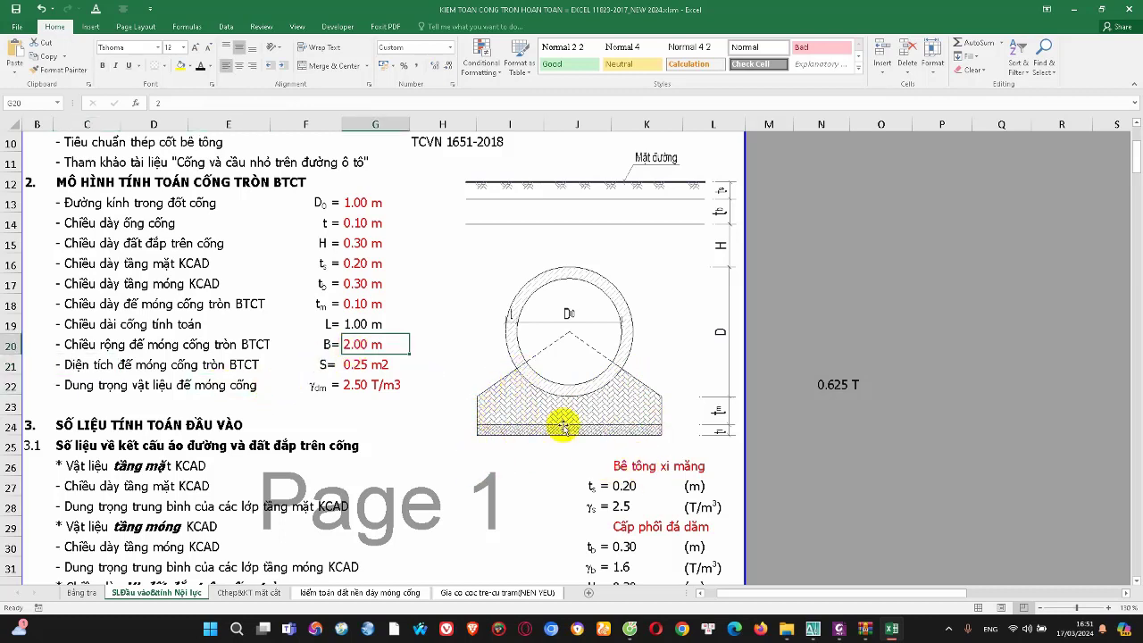
click(311, 418)
click(122, 381)
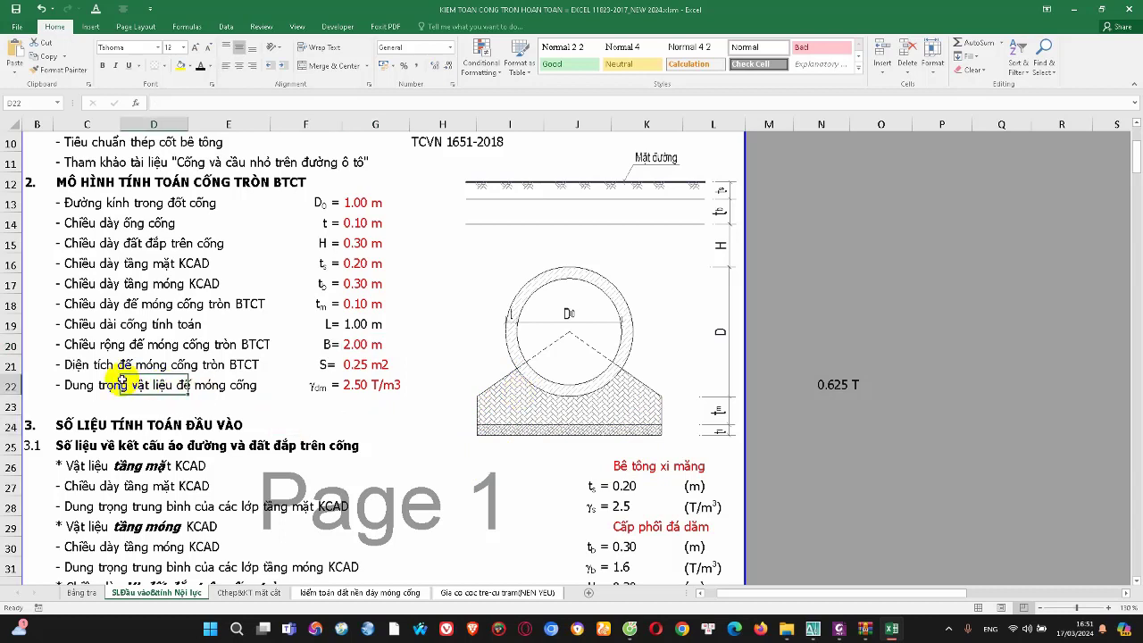
click(74, 386)
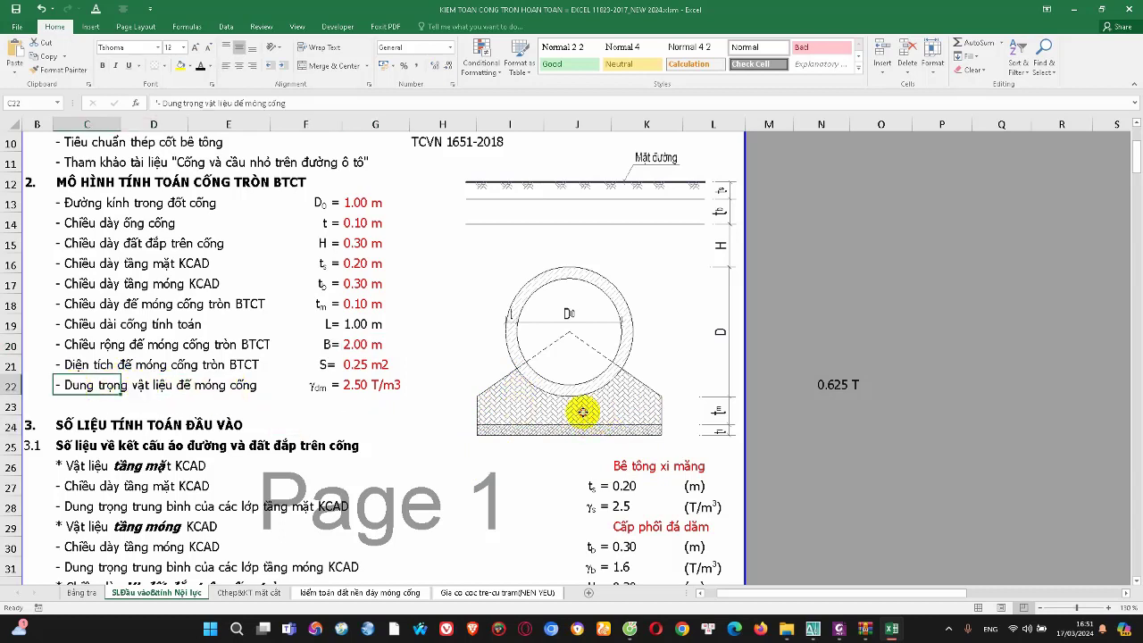
click(362, 386)
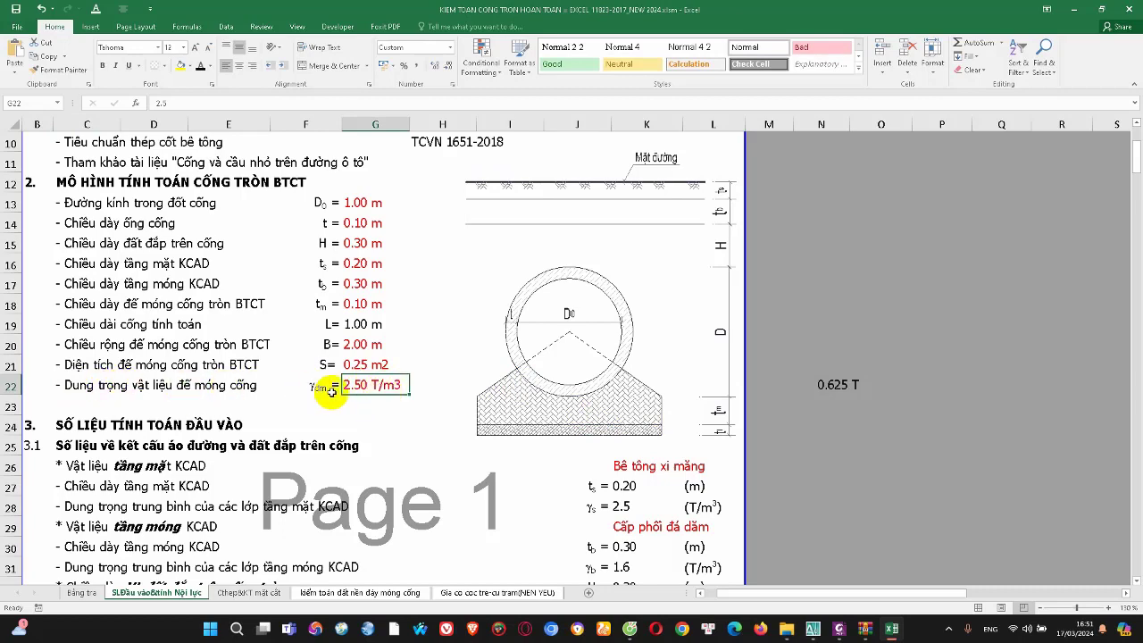
scroll(451, 427, down, 1)
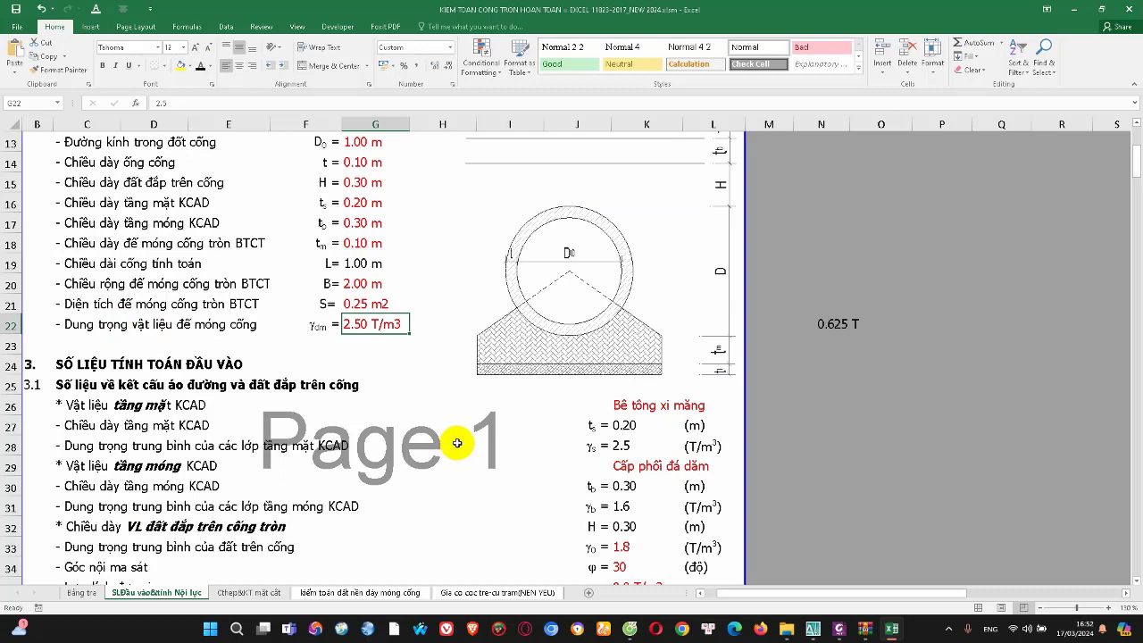
scroll(456, 442, up, 1)
scroll(396, 397, up, 1)
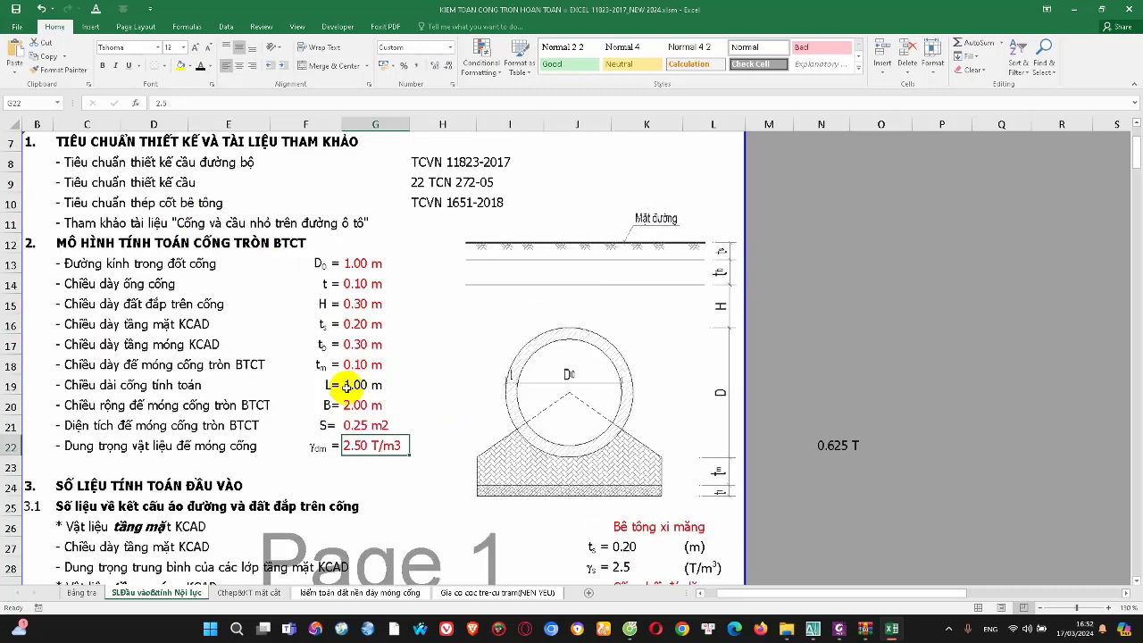
scroll(348, 388, down, 2)
scroll(399, 401, down, 2)
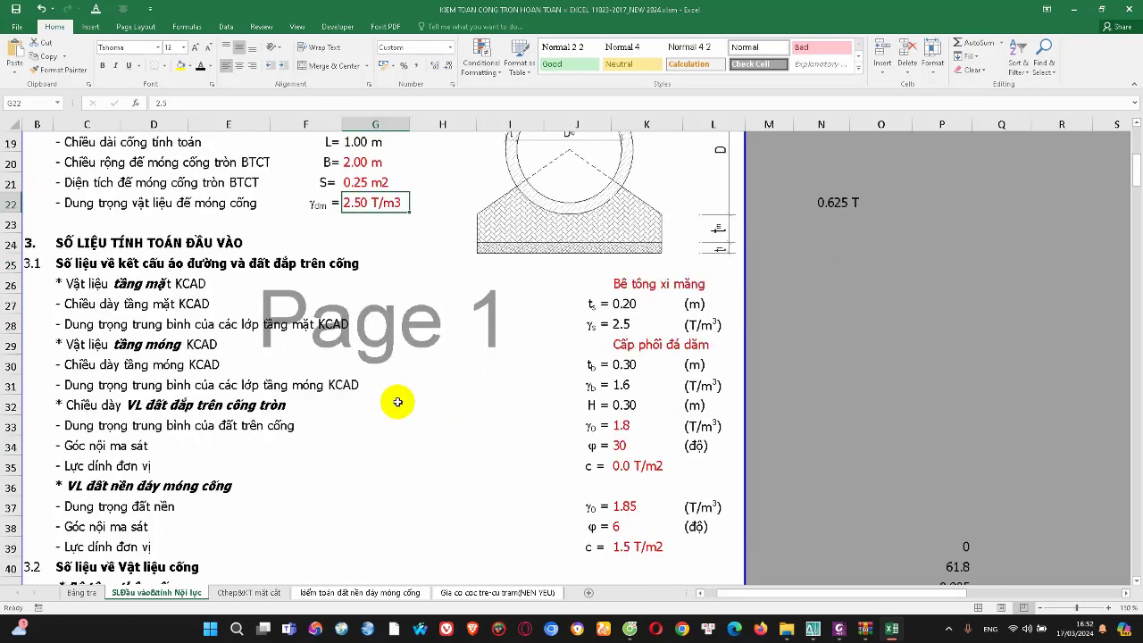
scroll(427, 415, down, 1)
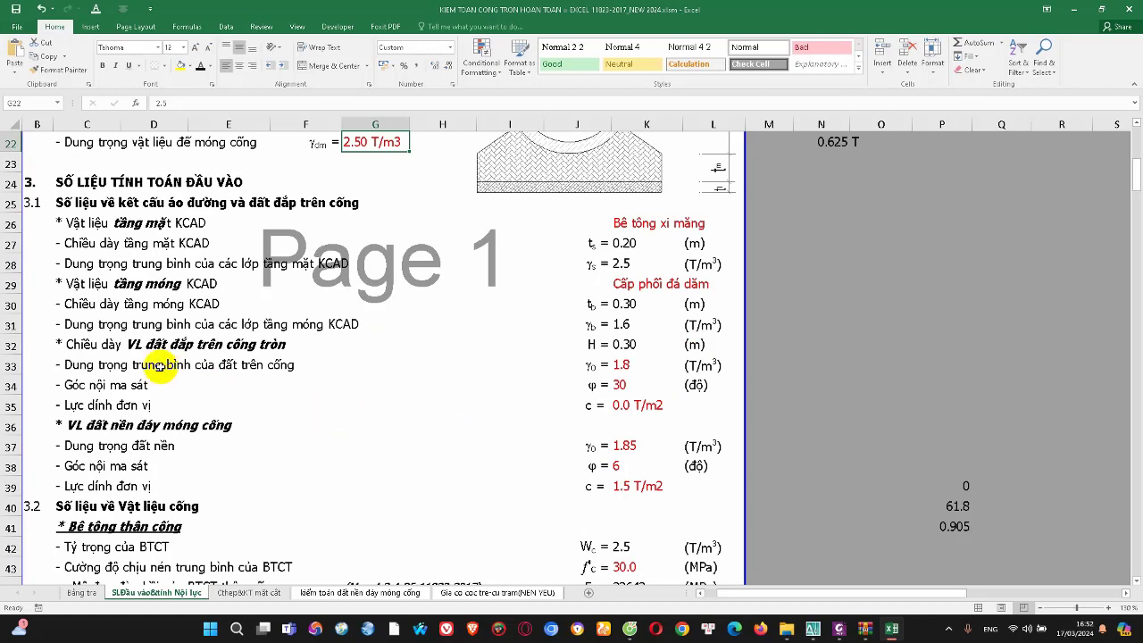
drag(102, 352, 626, 414)
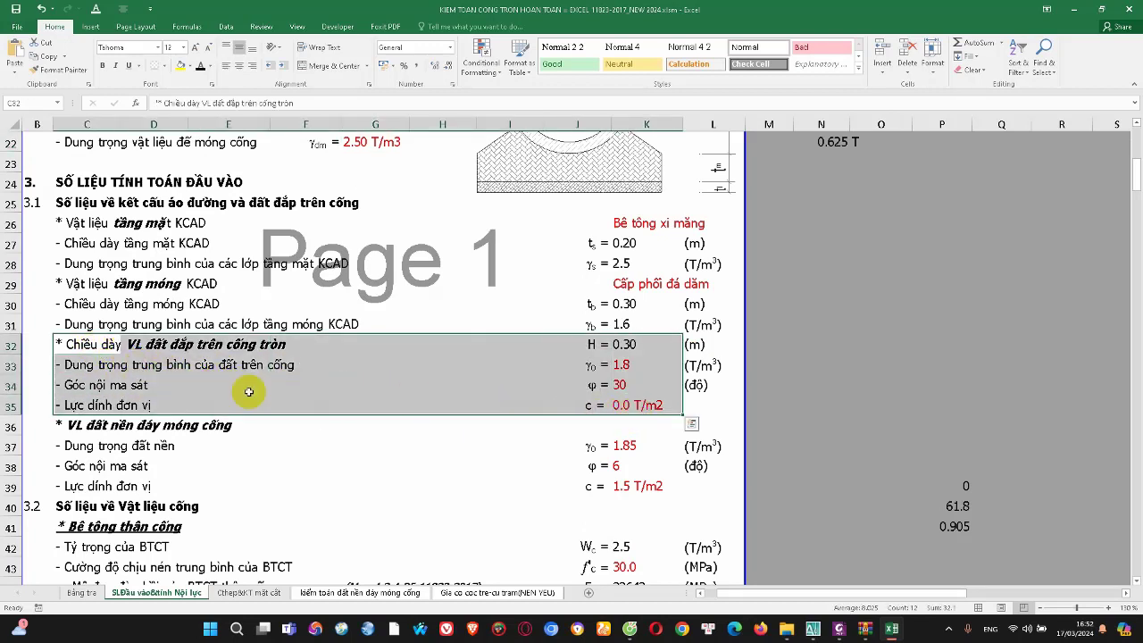
drag(80, 365, 628, 365)
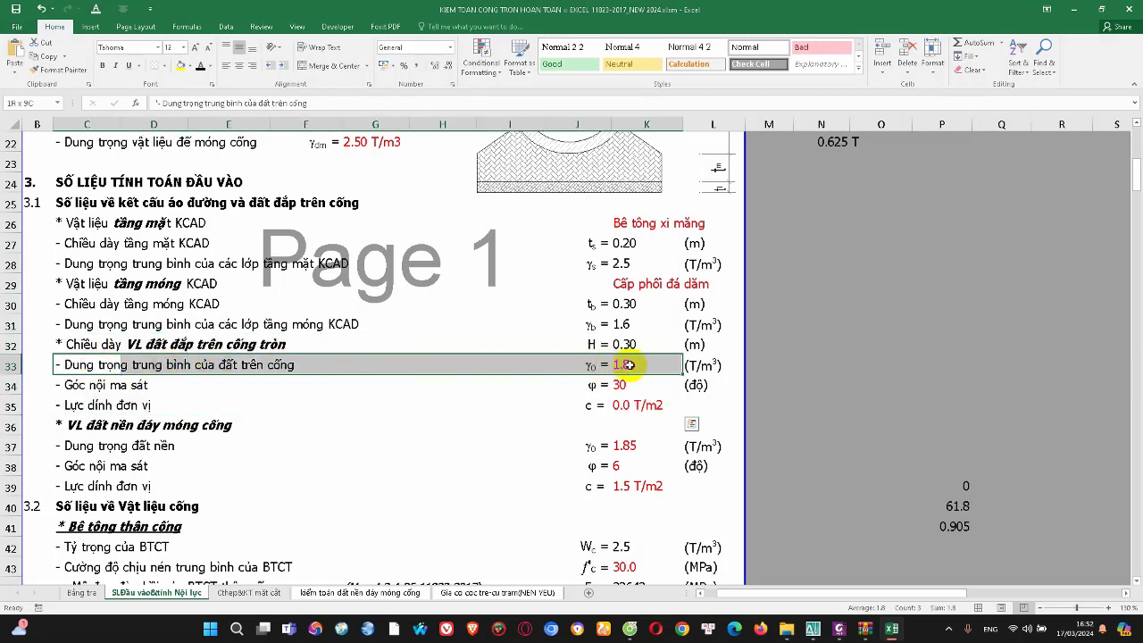
click(332, 398)
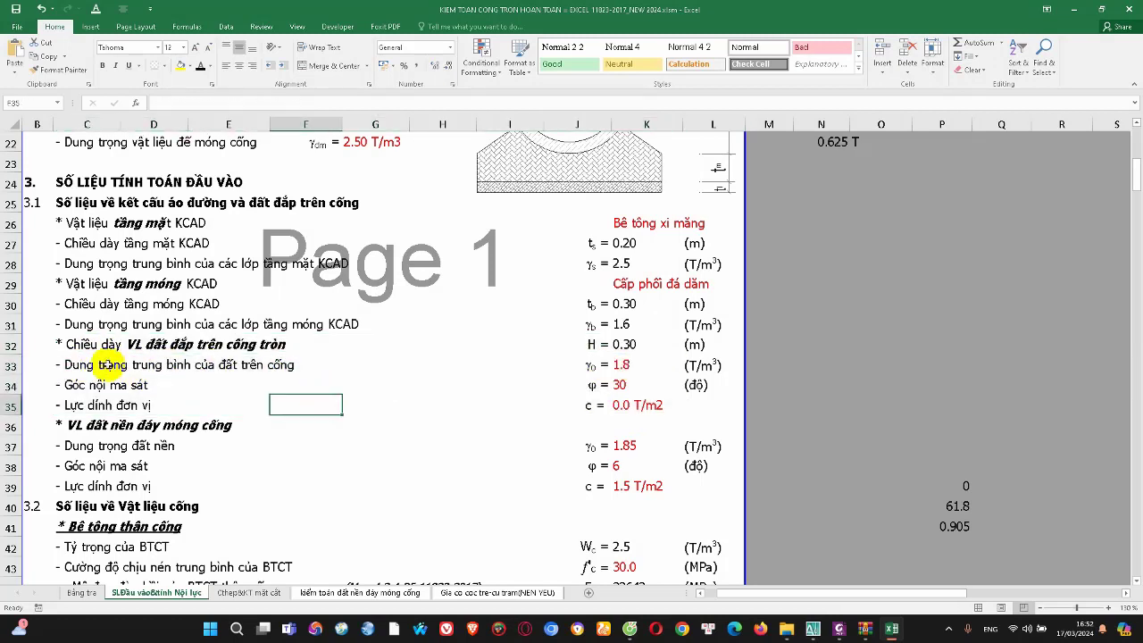
drag(76, 364, 659, 366)
drag(90, 385, 614, 384)
mouse_move(98, 405)
mouse_down()
mouse_move(669, 423)
mouse_move(669, 408)
mouse_up()
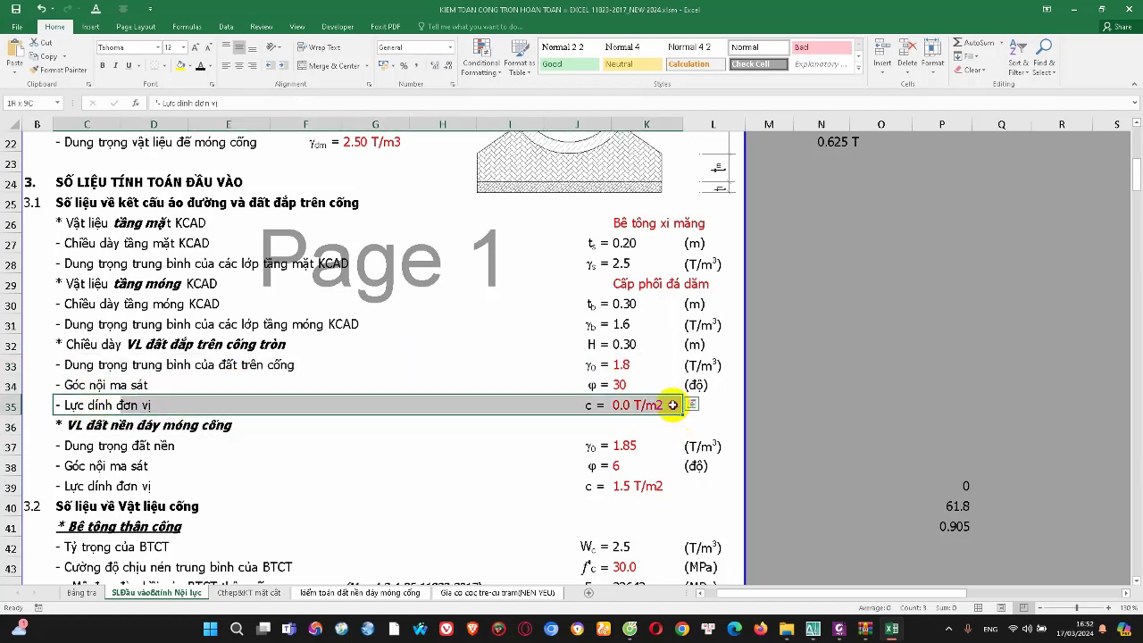
click(634, 367)
drag(634, 366, 649, 402)
click(643, 370)
click(647, 404)
click(634, 370)
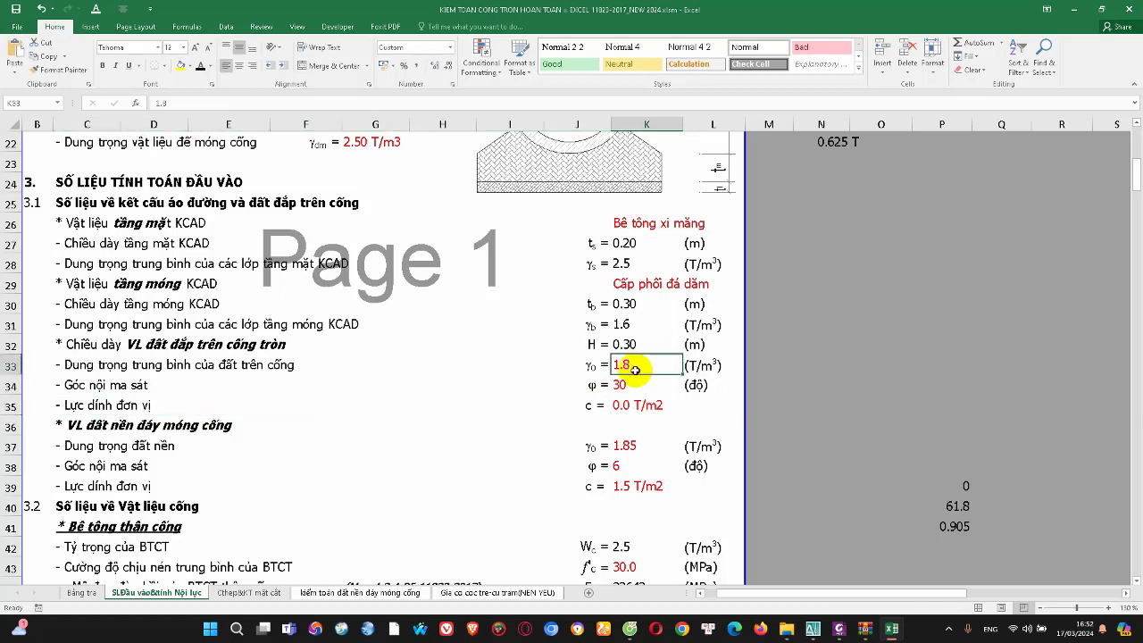
click(633, 403)
click(563, 384)
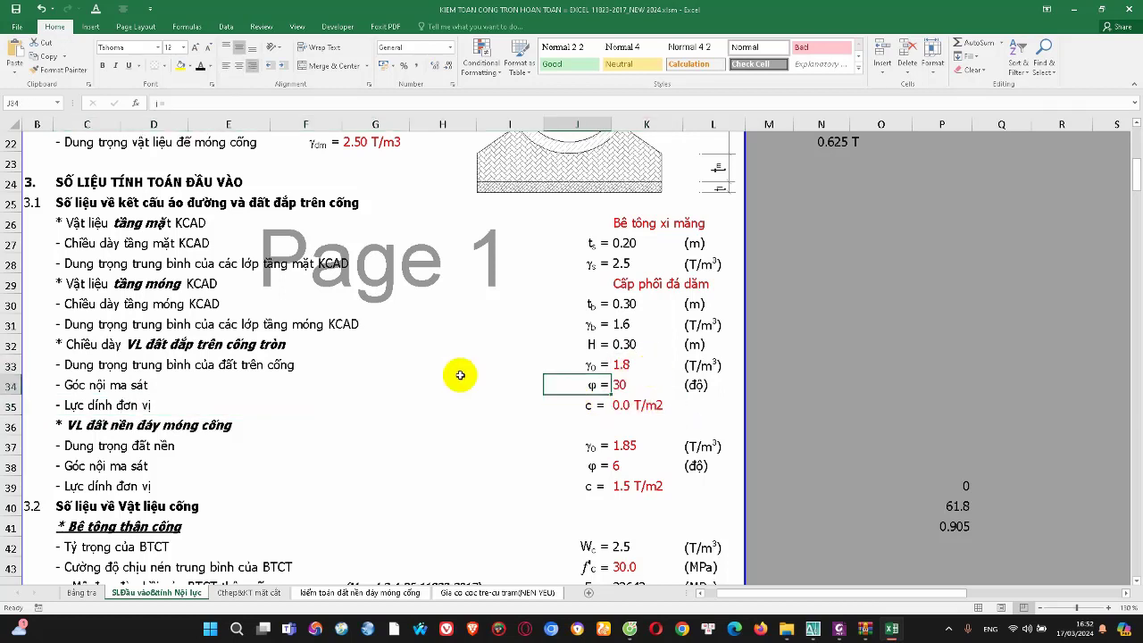
click(132, 345)
drag(132, 345, 308, 345)
scroll(557, 324, up, 1)
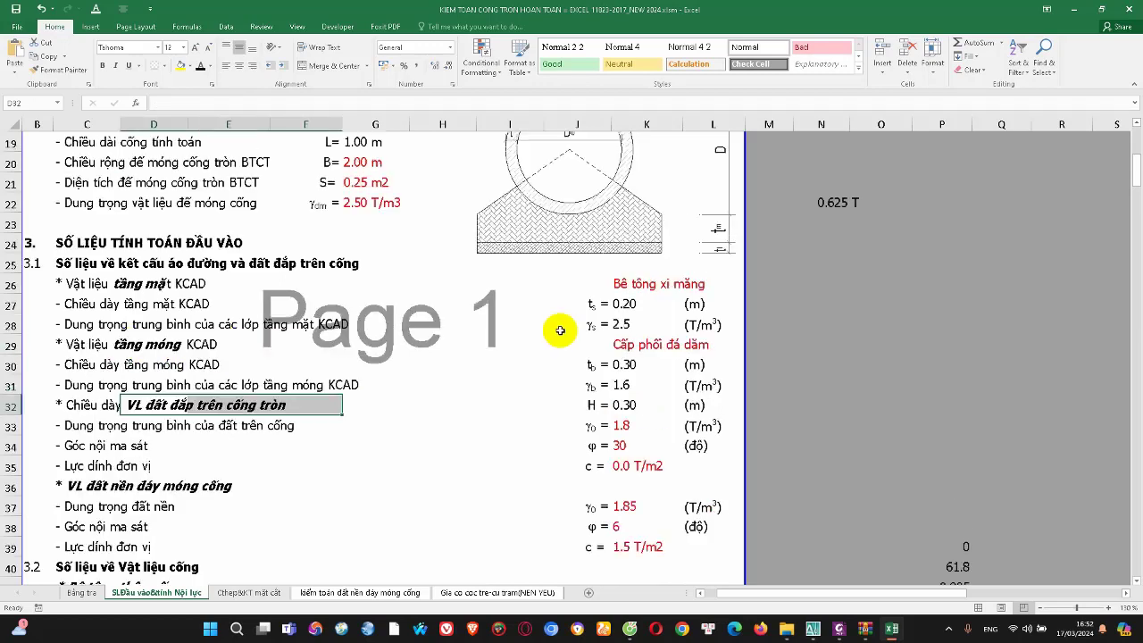
scroll(500, 268, up, 2)
scroll(422, 426, down, 3)
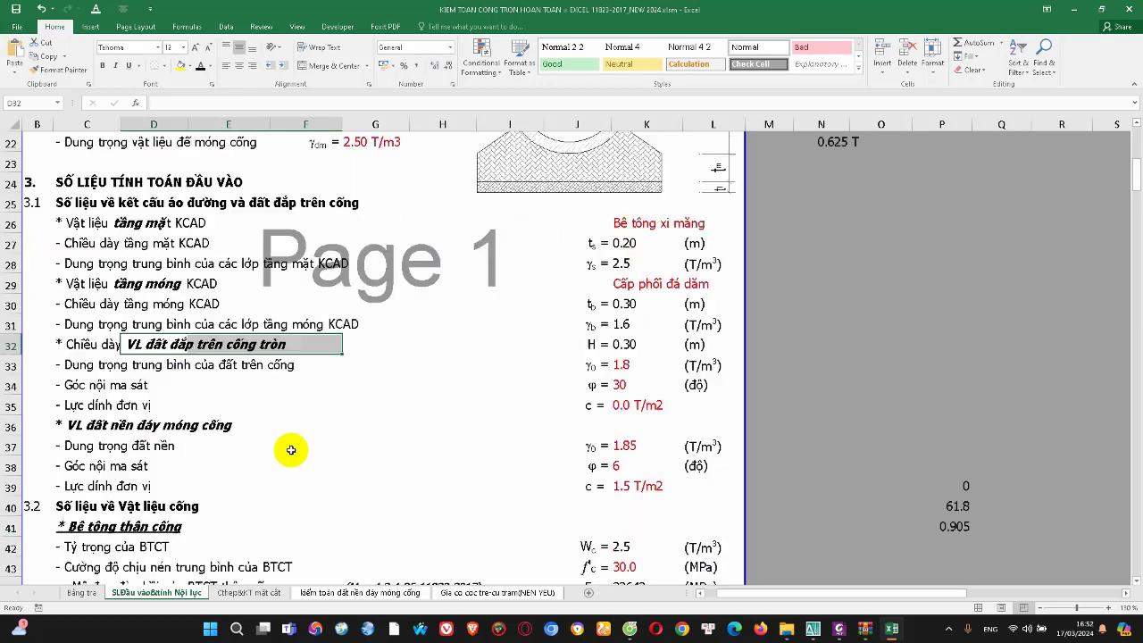
click(125, 423)
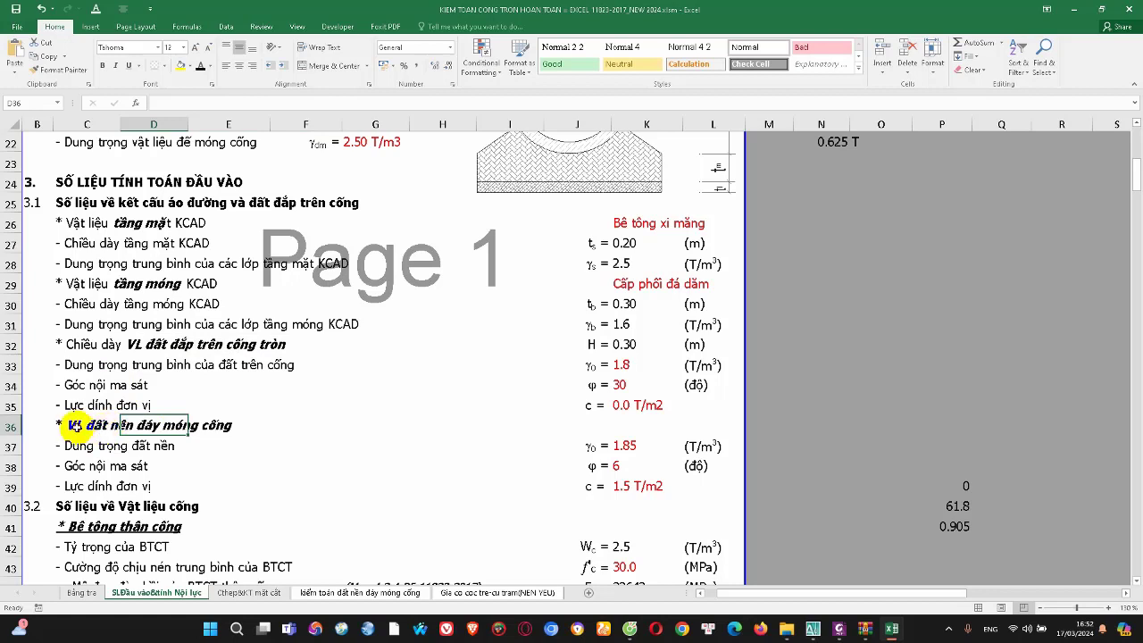
drag(75, 427, 226, 480)
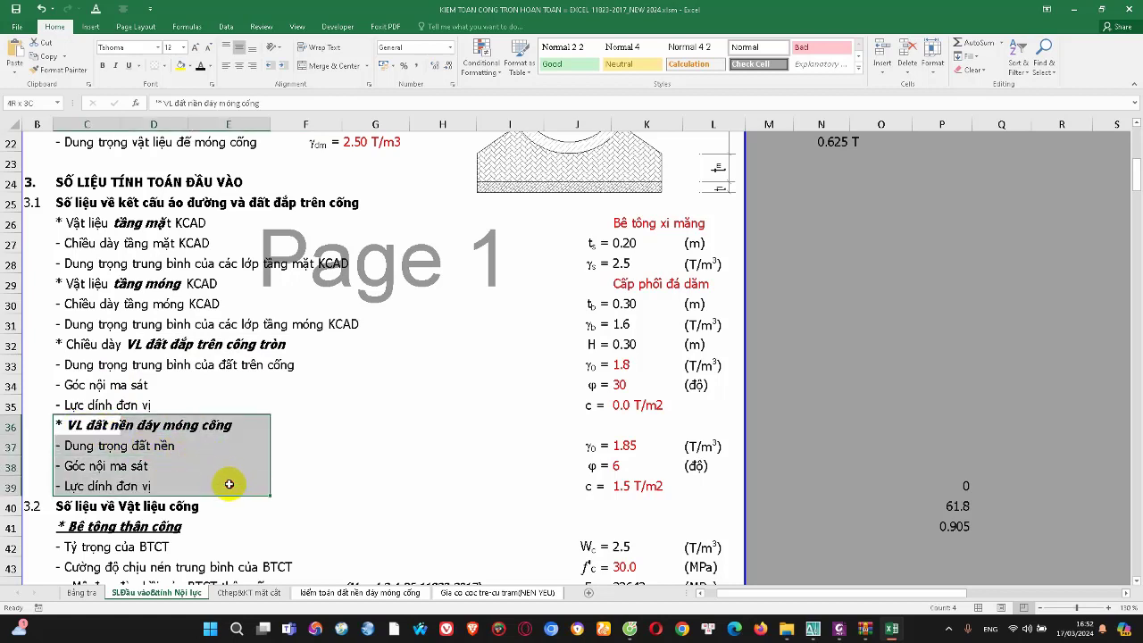
scroll(498, 286, up, 2)
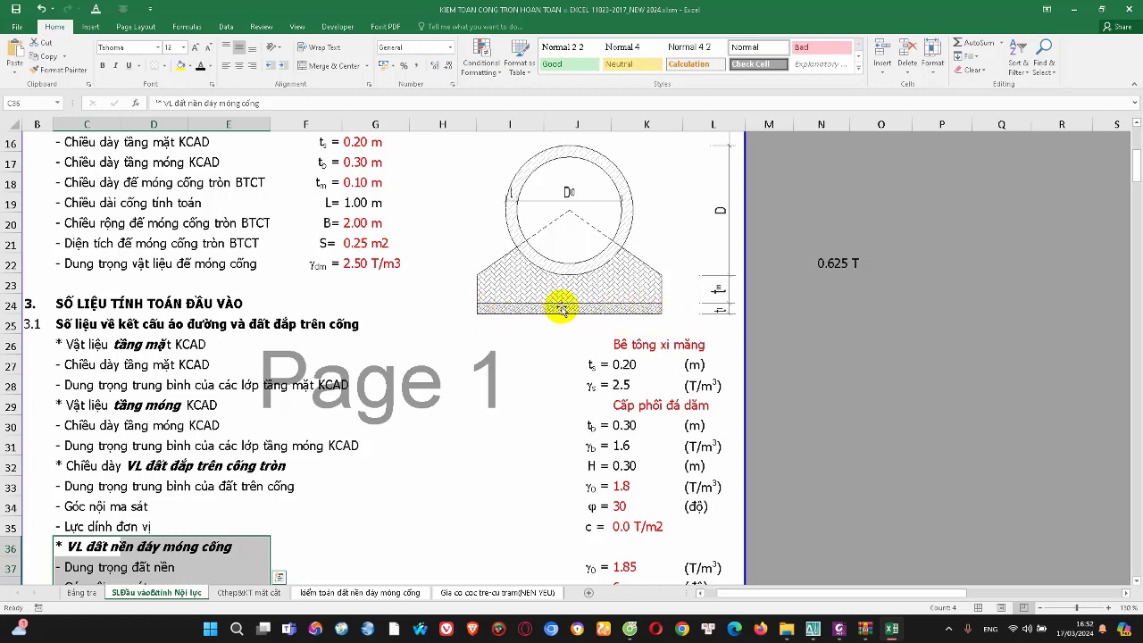
scroll(641, 316, down, 1)
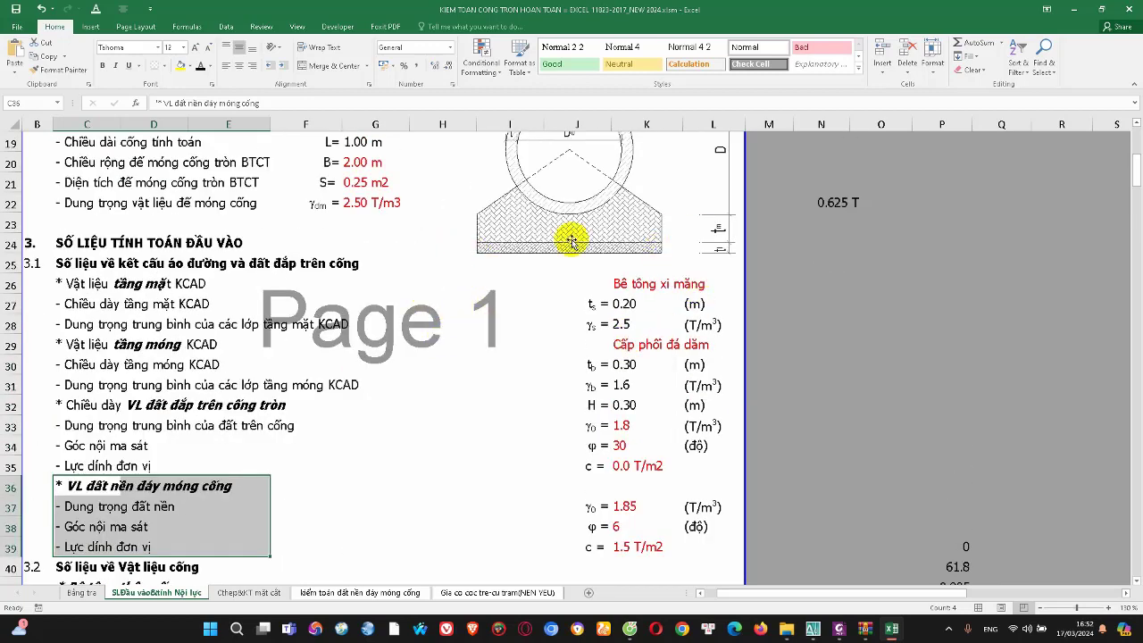
scroll(114, 520, down, 1)
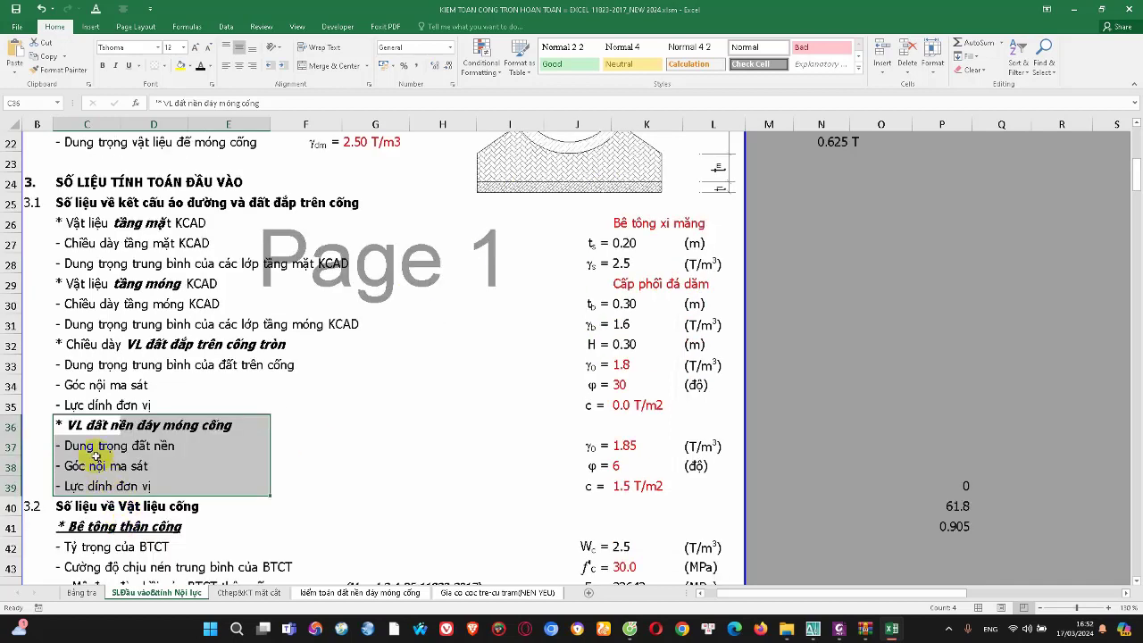
click(630, 444)
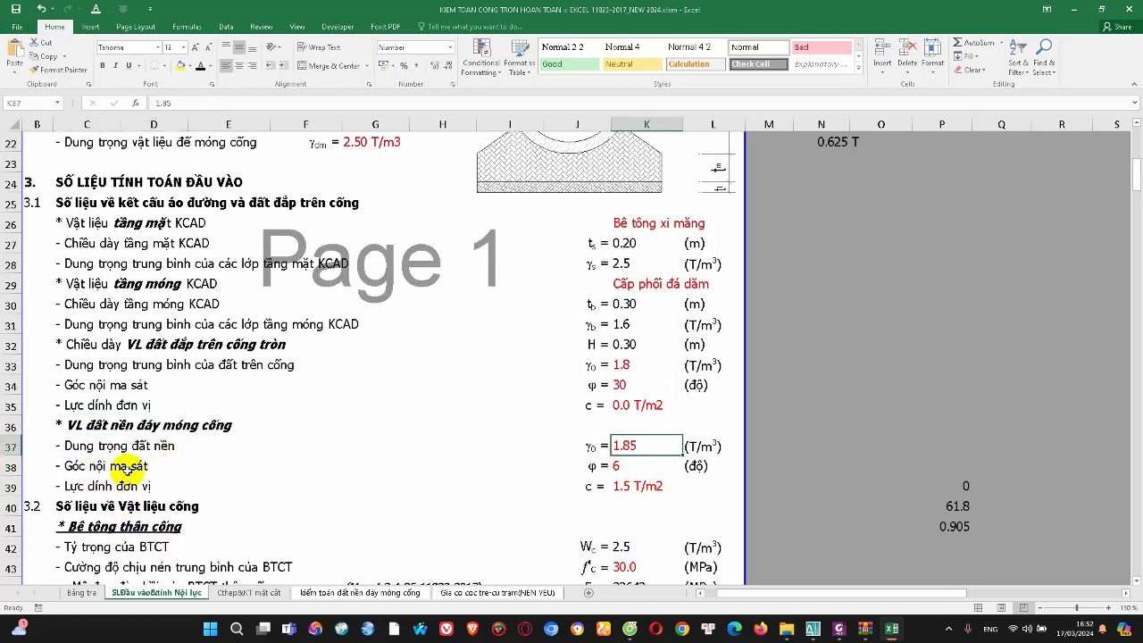
click(705, 447)
click(712, 465)
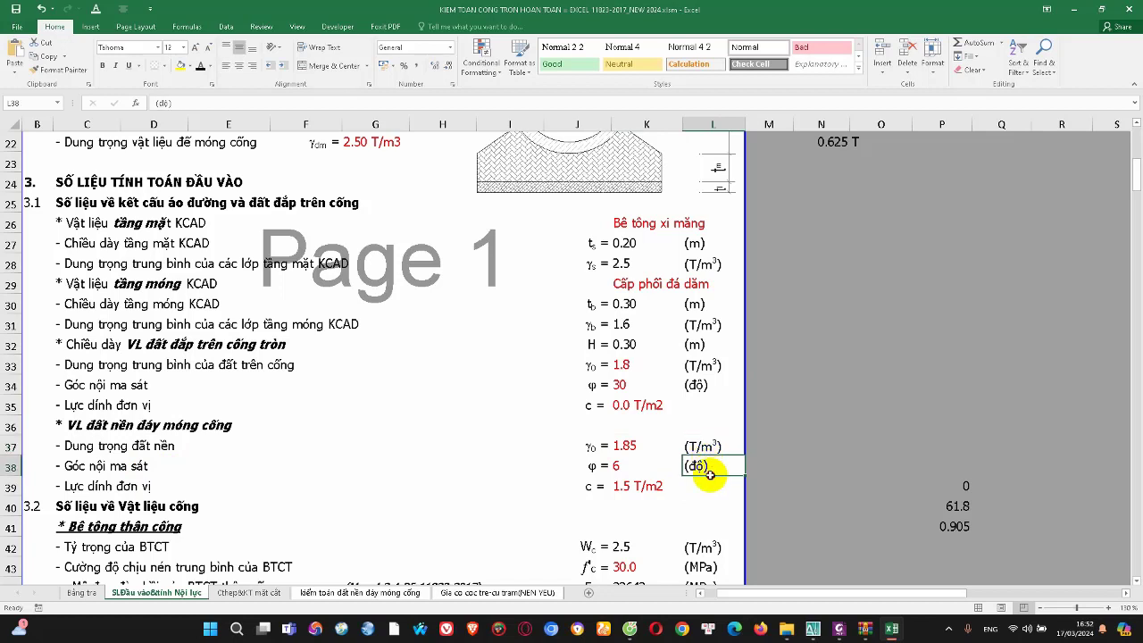
click(704, 483)
click(668, 482)
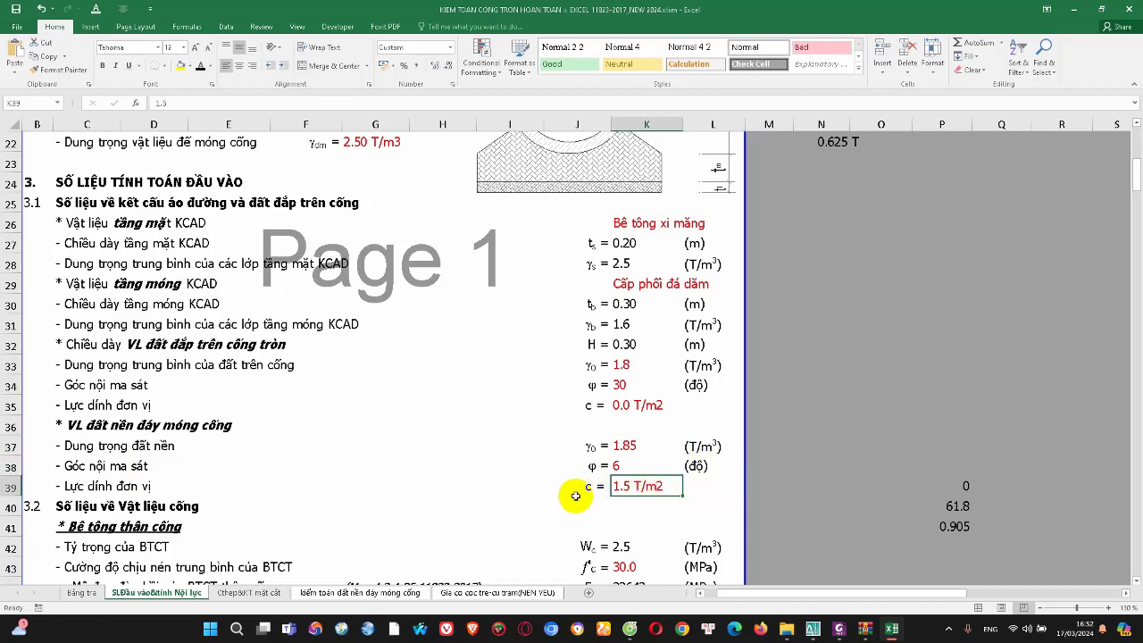
click(100, 448)
drag(90, 447, 639, 445)
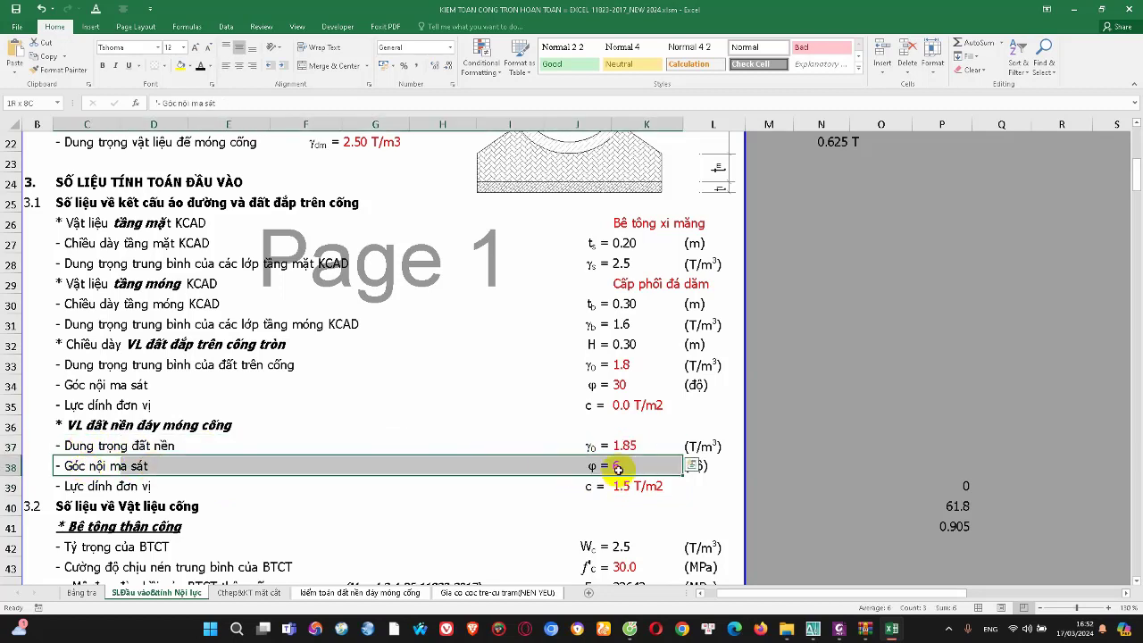
click(272, 502)
drag(92, 486, 636, 490)
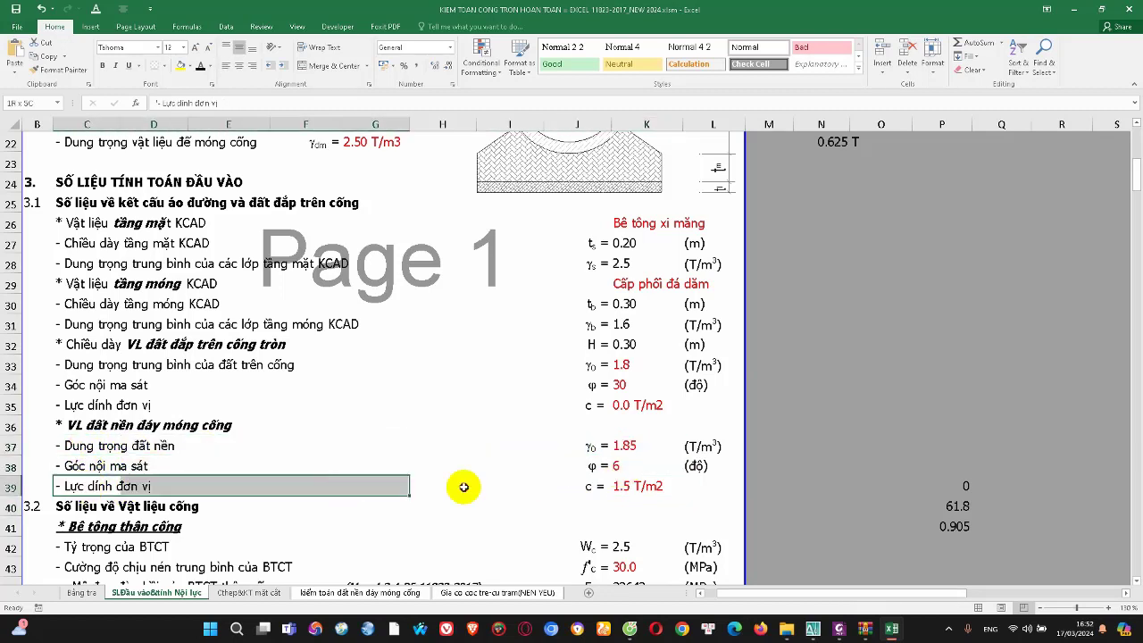
click(638, 488)
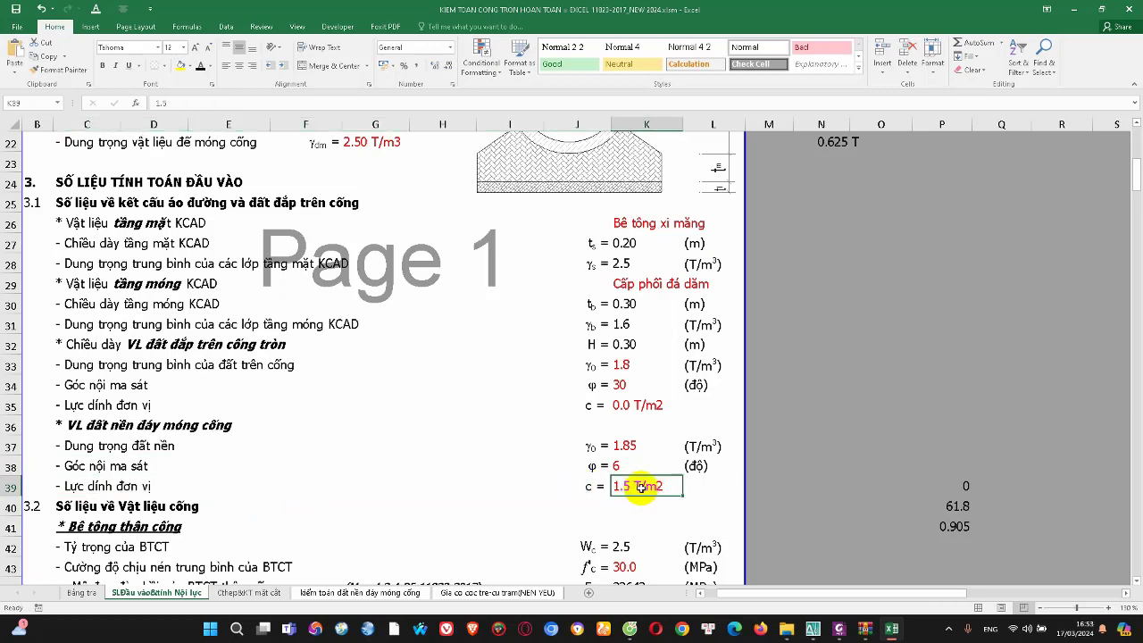
Scroll the input-data sheet to the live-load rows 85–105, then bring up the YouTube video
scroll(405, 476, down, 1)
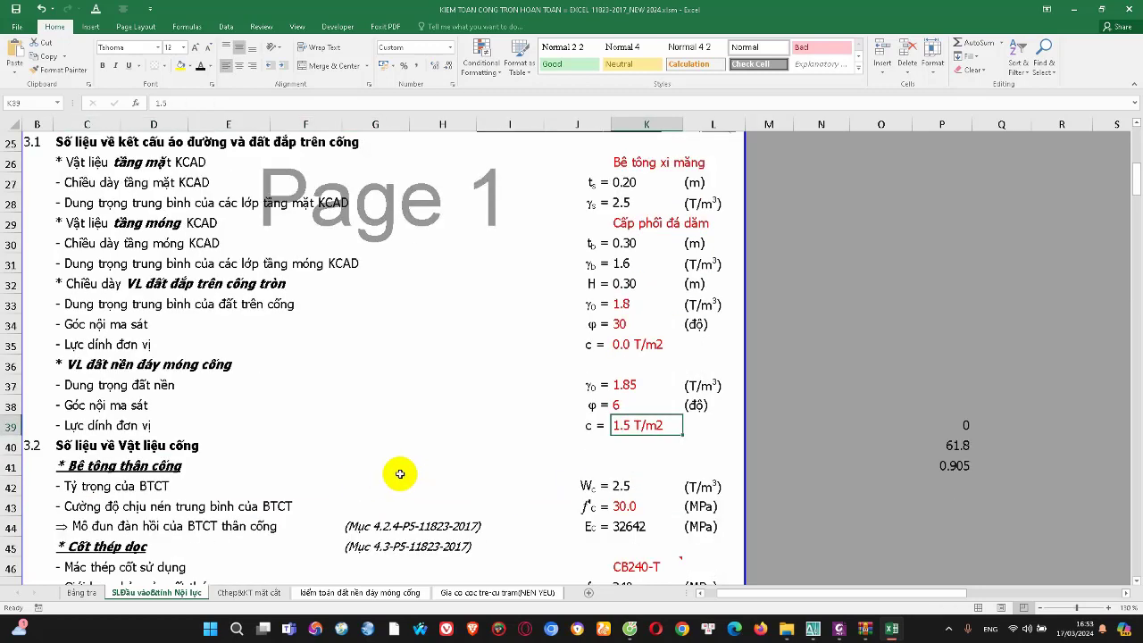
scroll(406, 471, down, 1)
scroll(395, 452, down, 1)
scroll(411, 402, up, 2)
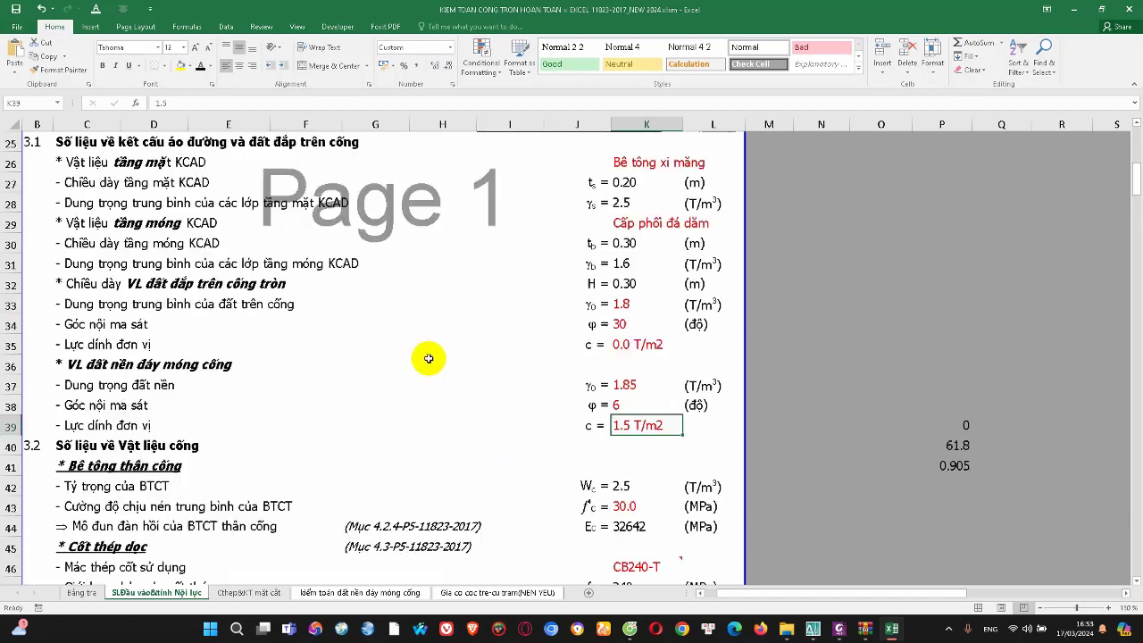
scroll(595, 389, down, 1)
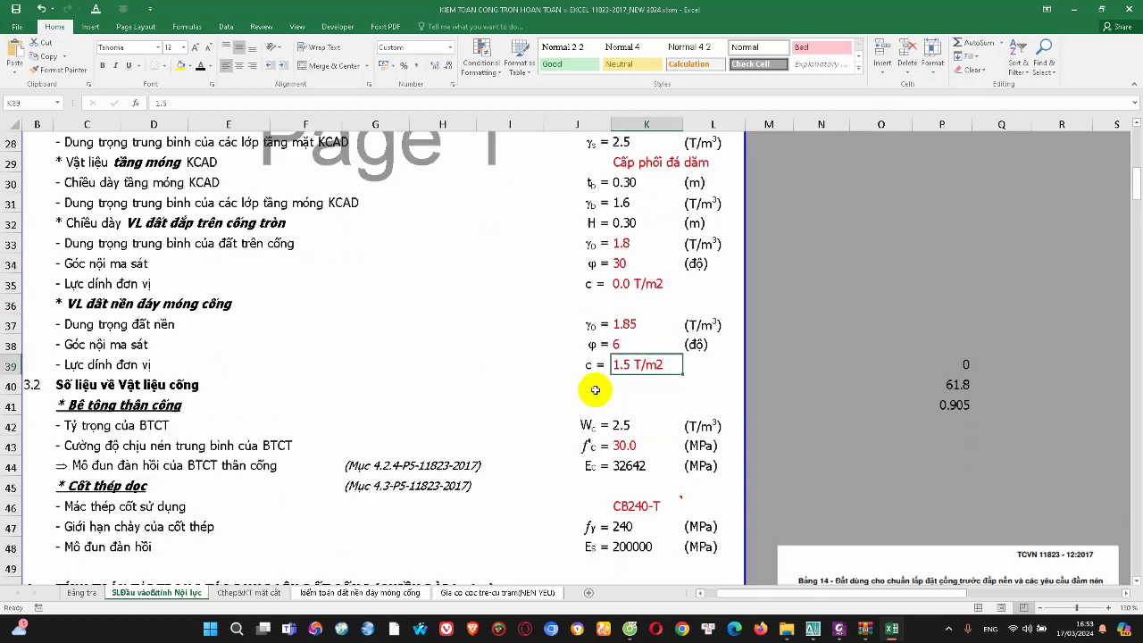
scroll(613, 461, down, 3)
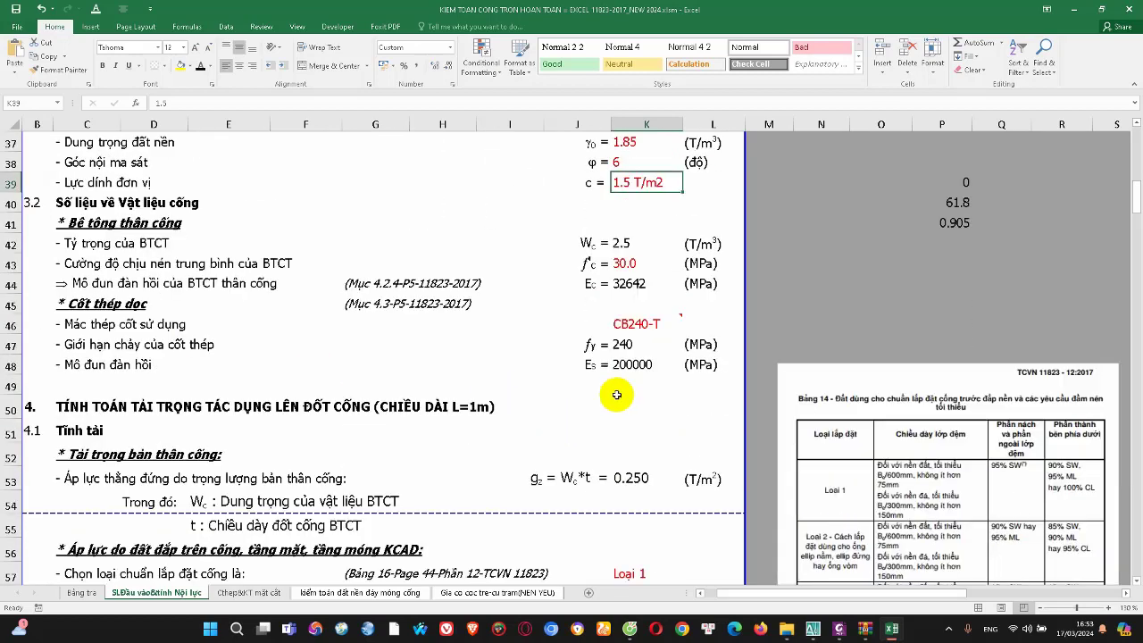
scroll(615, 400, down, 3)
scroll(581, 410, down, 4)
scroll(545, 419, down, 5)
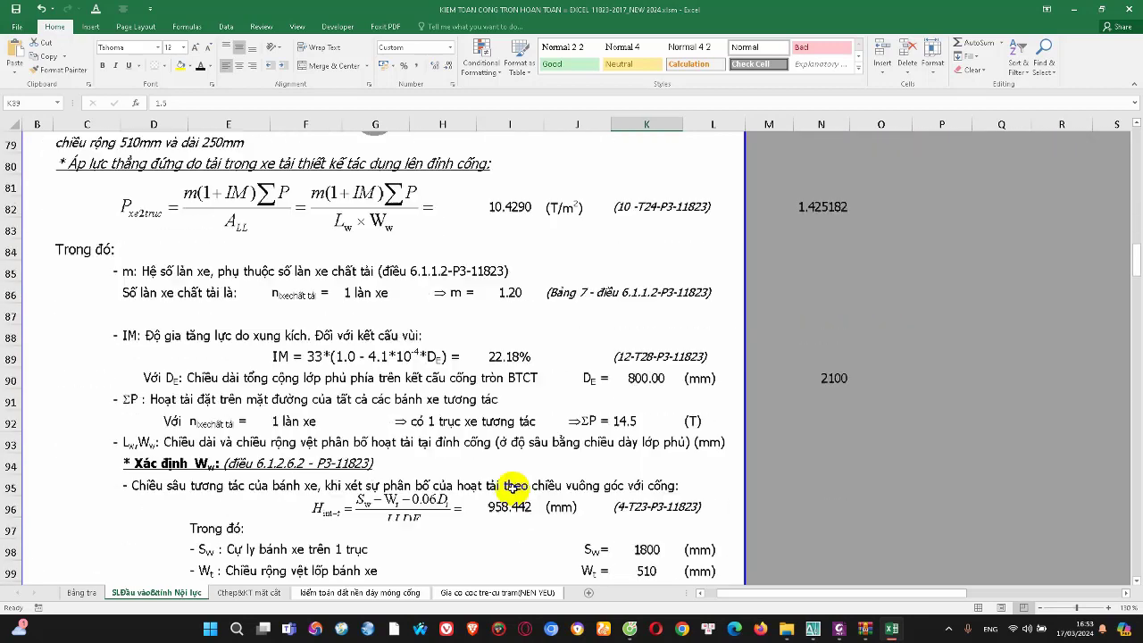
scroll(540, 419, down, 3)
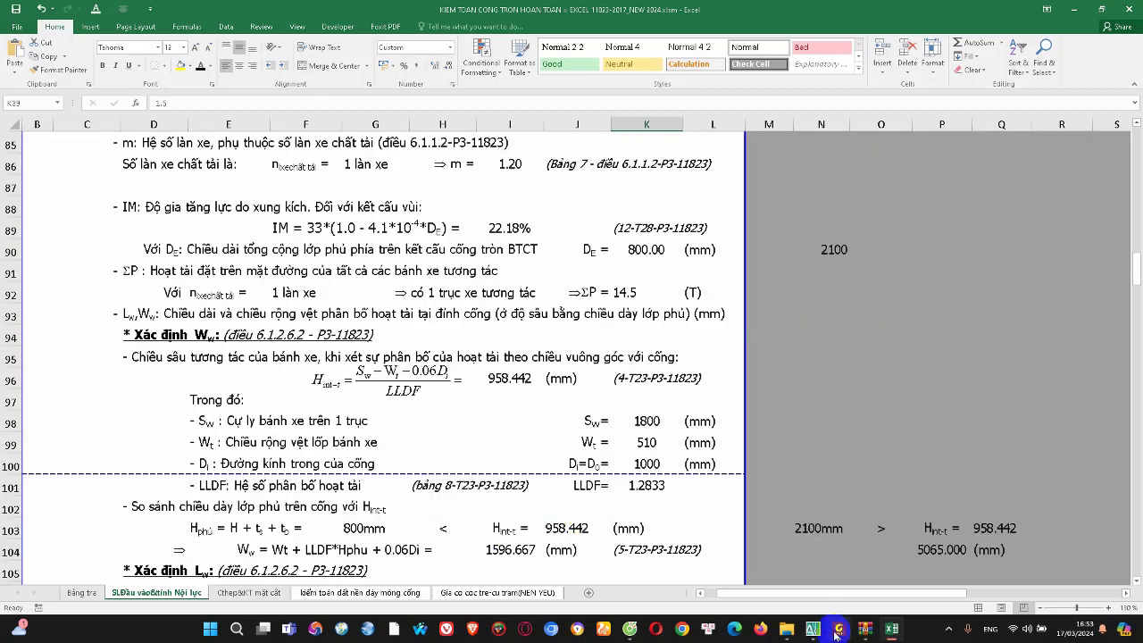
click(630, 629)
Select the full Cống Tròn 11823-2017 video title, then return to the Excel workbook
scroll(261, 491, down, 2)
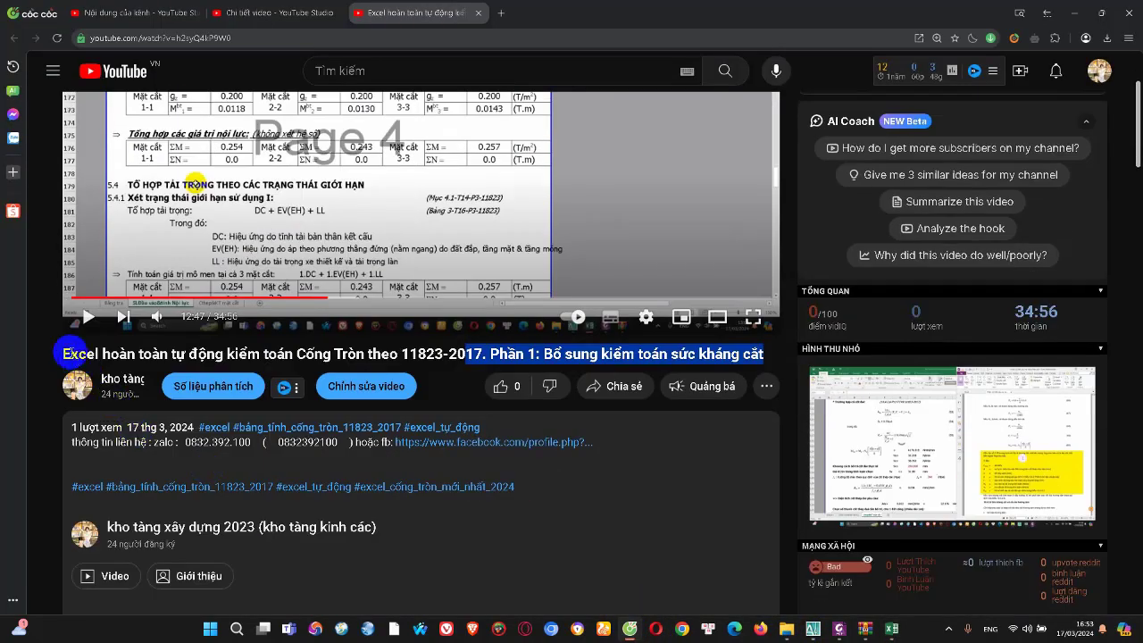
drag(73, 354, 753, 356)
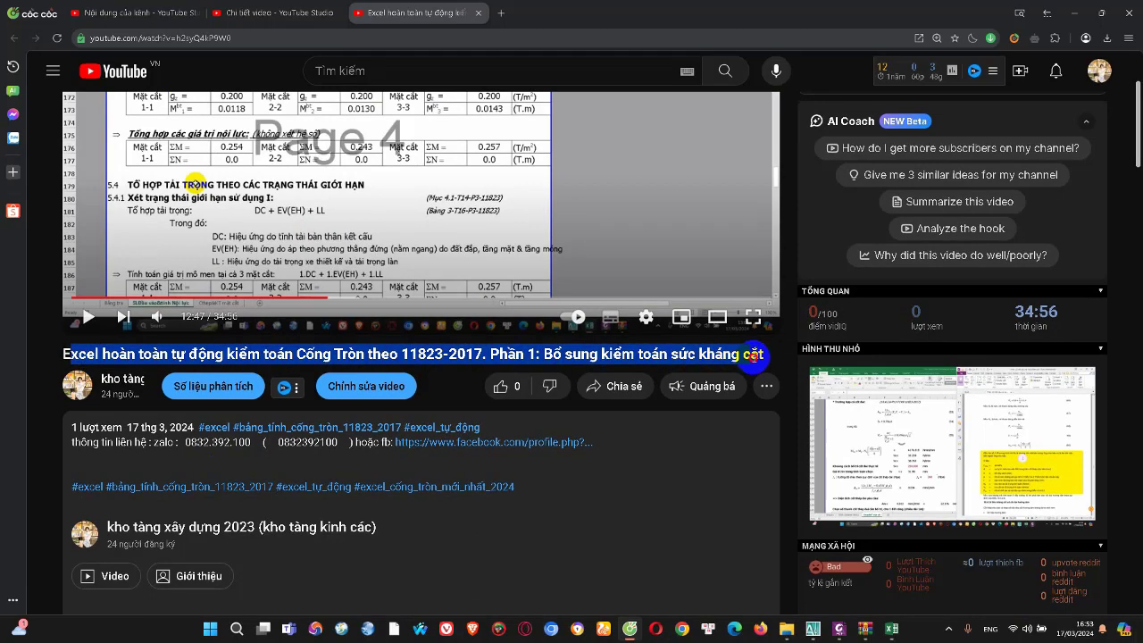
scroll(638, 411, up, 2)
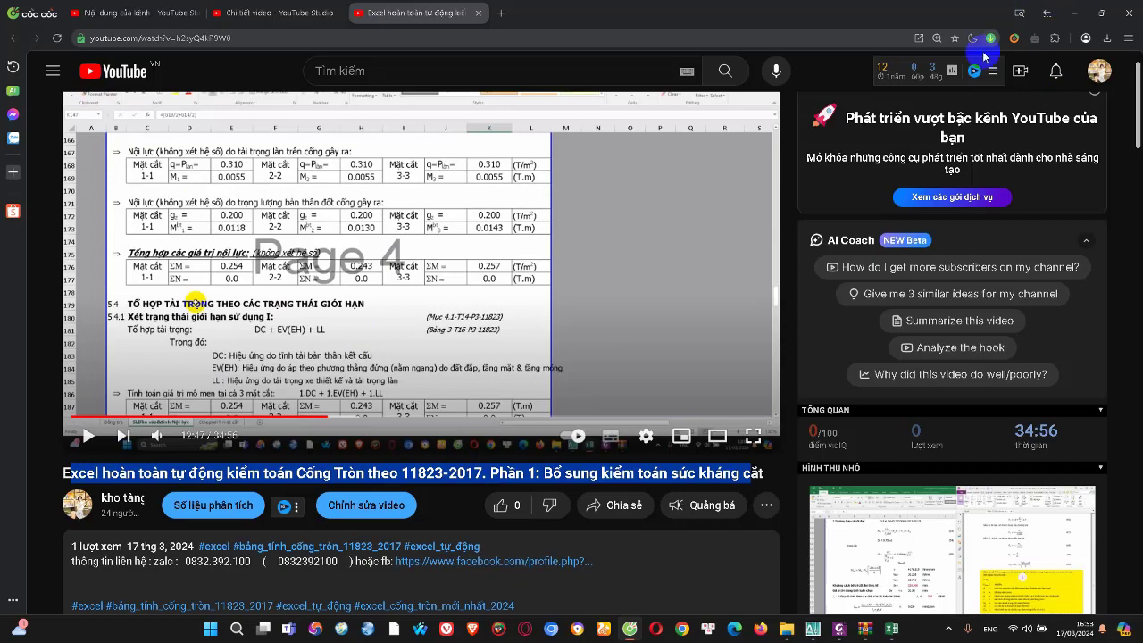
click(891, 629)
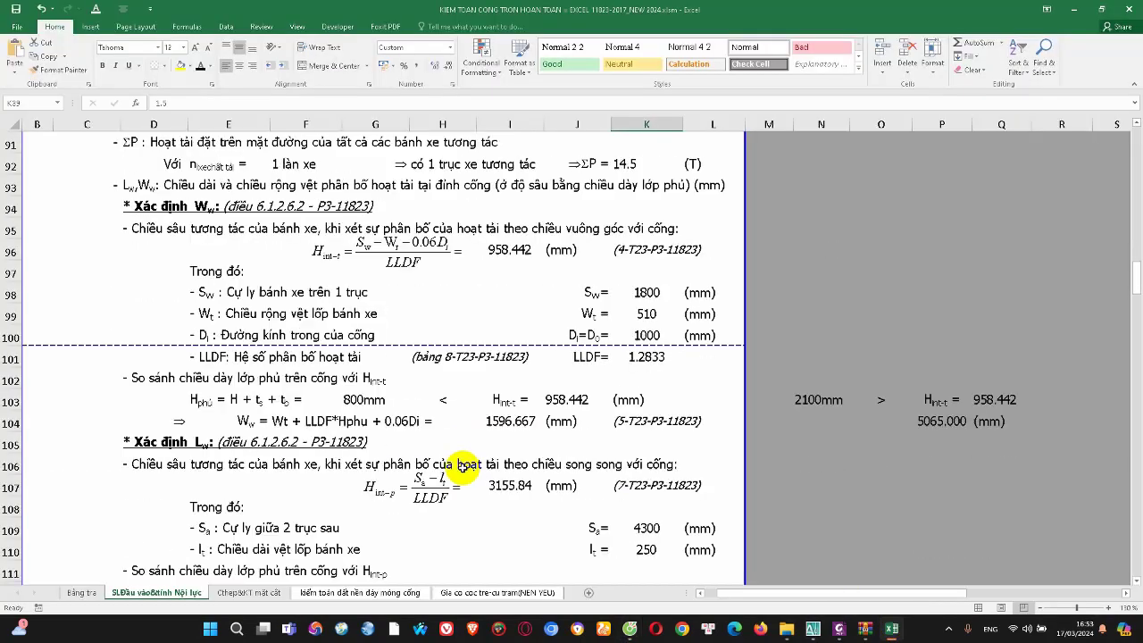
Scroll through load and moment sections 4–5.4, then open the Chthep&KT mặt cắt sheet
scroll(462, 466, up, 2)
scroll(413, 413, down, 3)
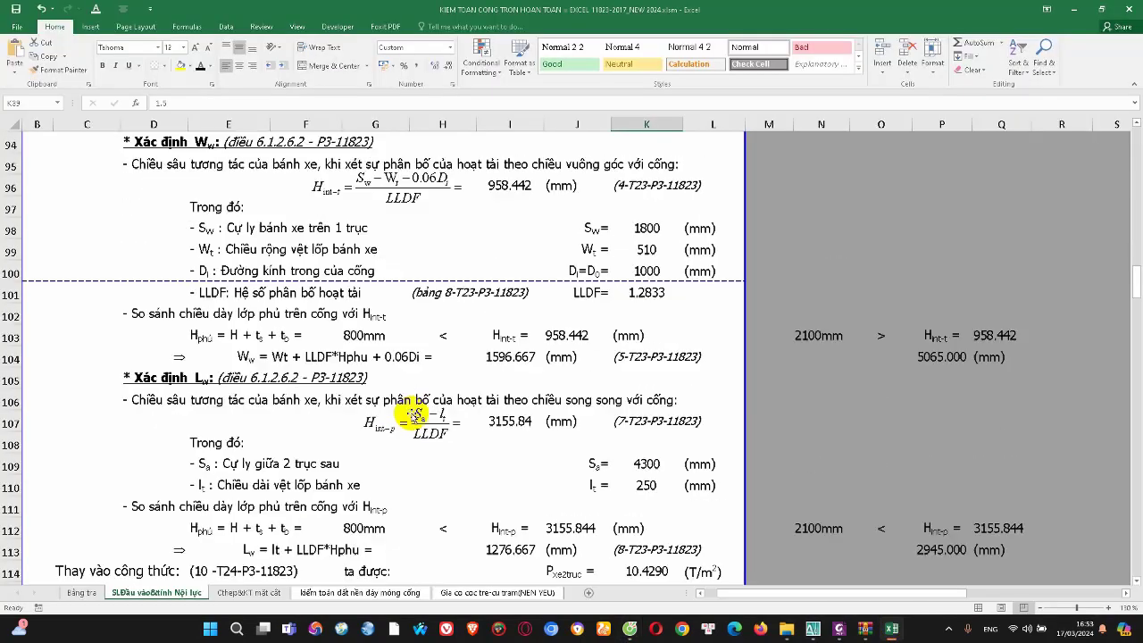
scroll(414, 413, down, 5)
scroll(425, 407, up, 4)
scroll(403, 309, up, 5)
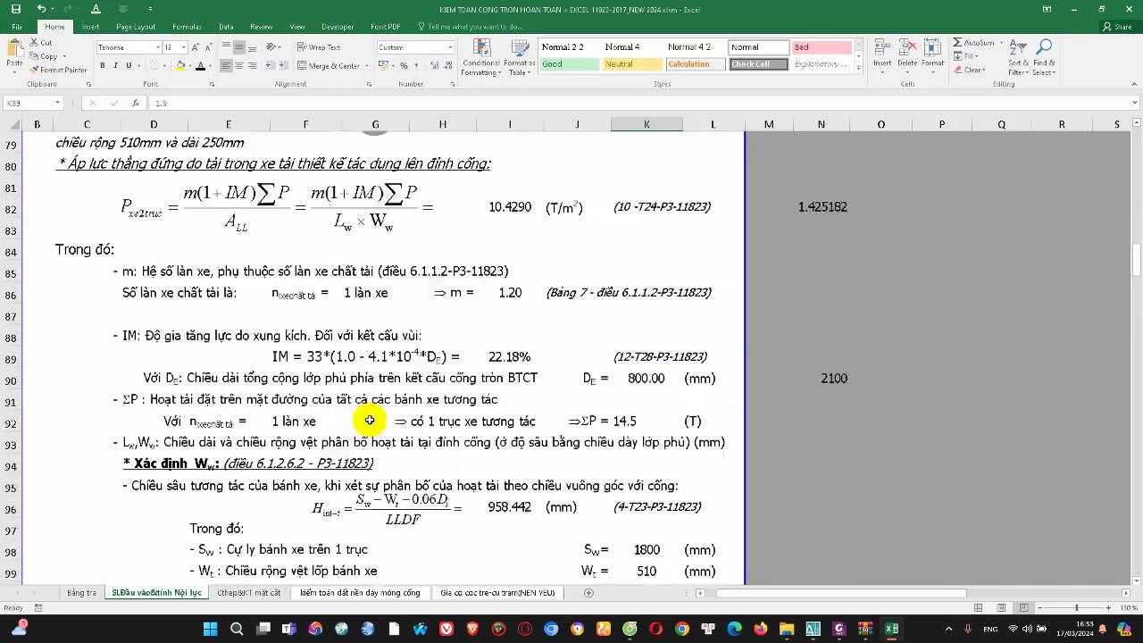
scroll(506, 485, up, 6)
scroll(273, 273, up, 6)
scroll(319, 330, up, 2)
scroll(510, 452, down, 3)
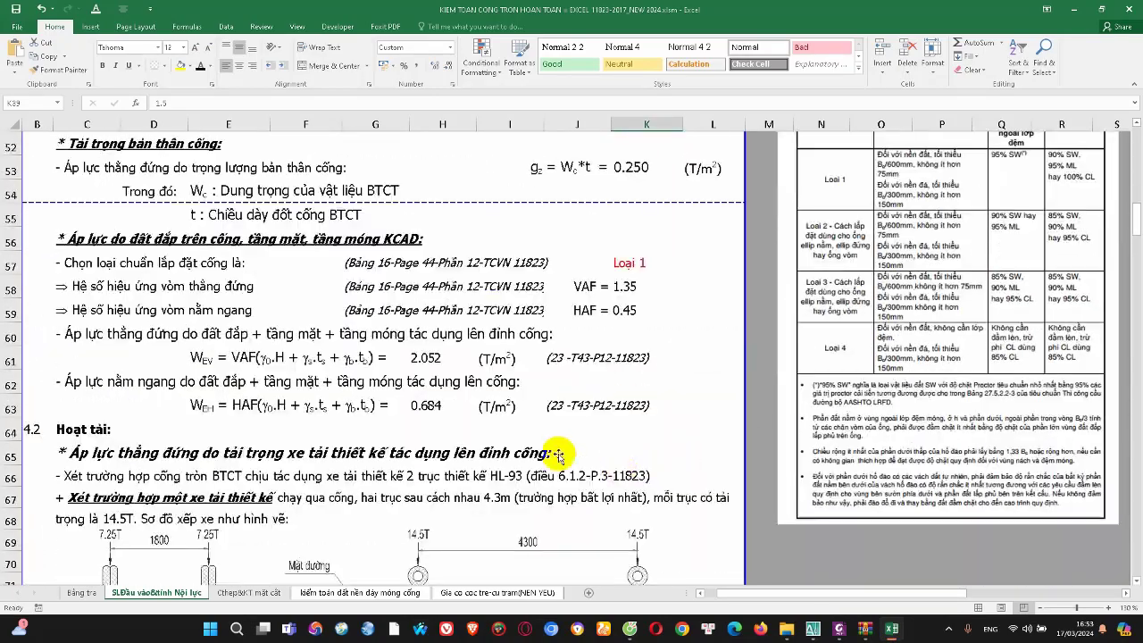
scroll(510, 452, down, 9)
scroll(512, 430, down, 10)
scroll(512, 431, down, 3)
scroll(548, 378, down, 5)
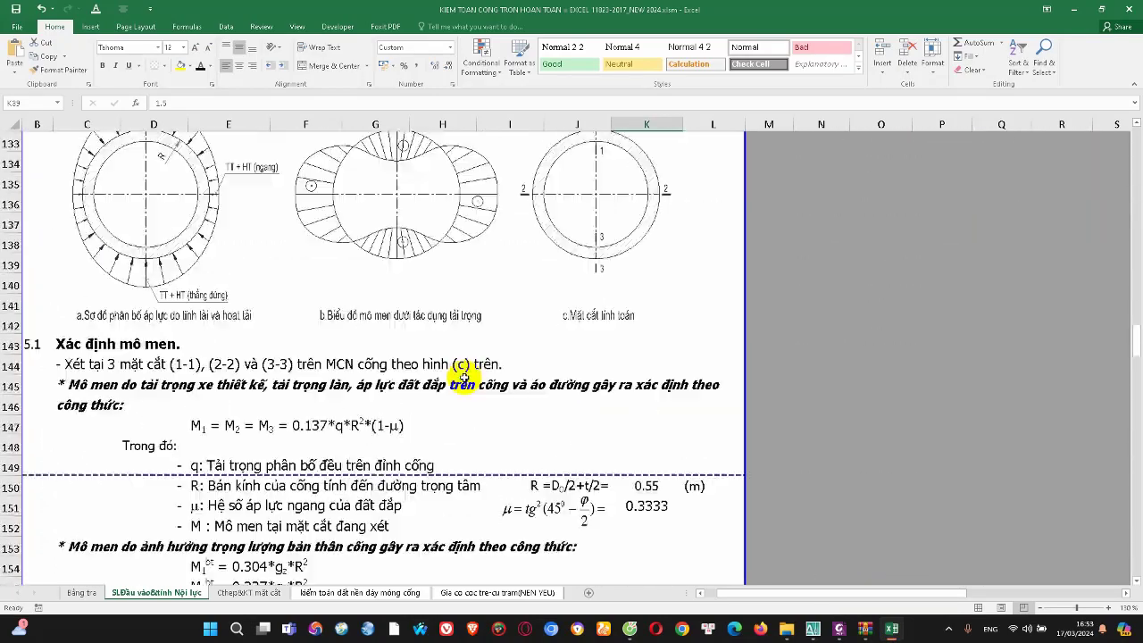
scroll(468, 291, down, 4)
scroll(477, 383, down, 3)
scroll(479, 392, down, 8)
scroll(441, 541, down, 2)
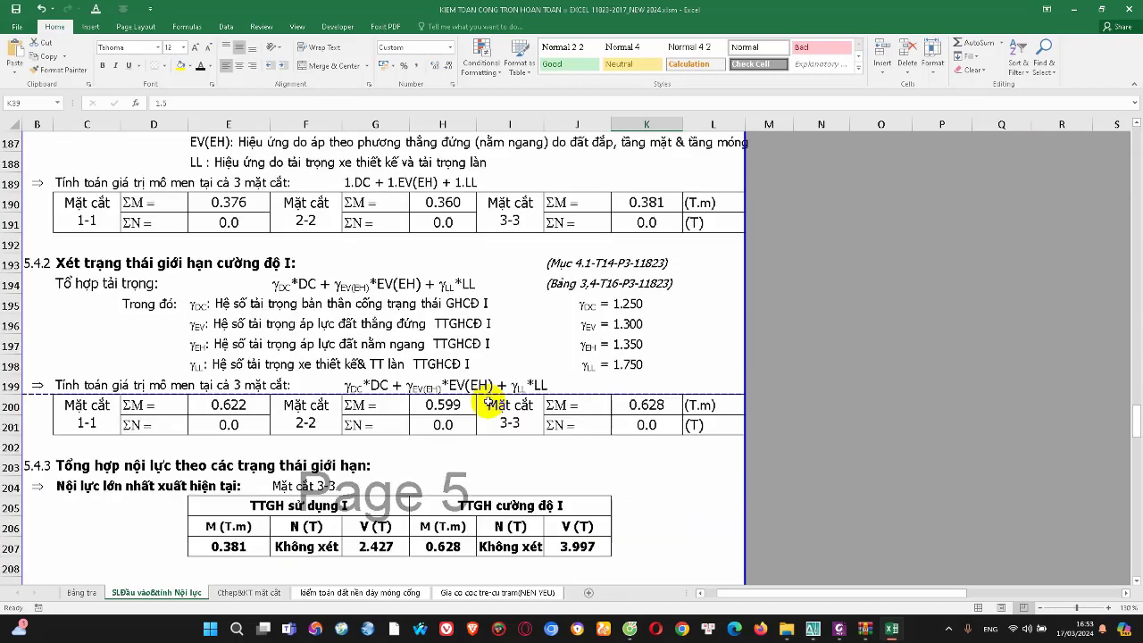
scroll(485, 471, down, 5)
scroll(435, 496, up, 3)
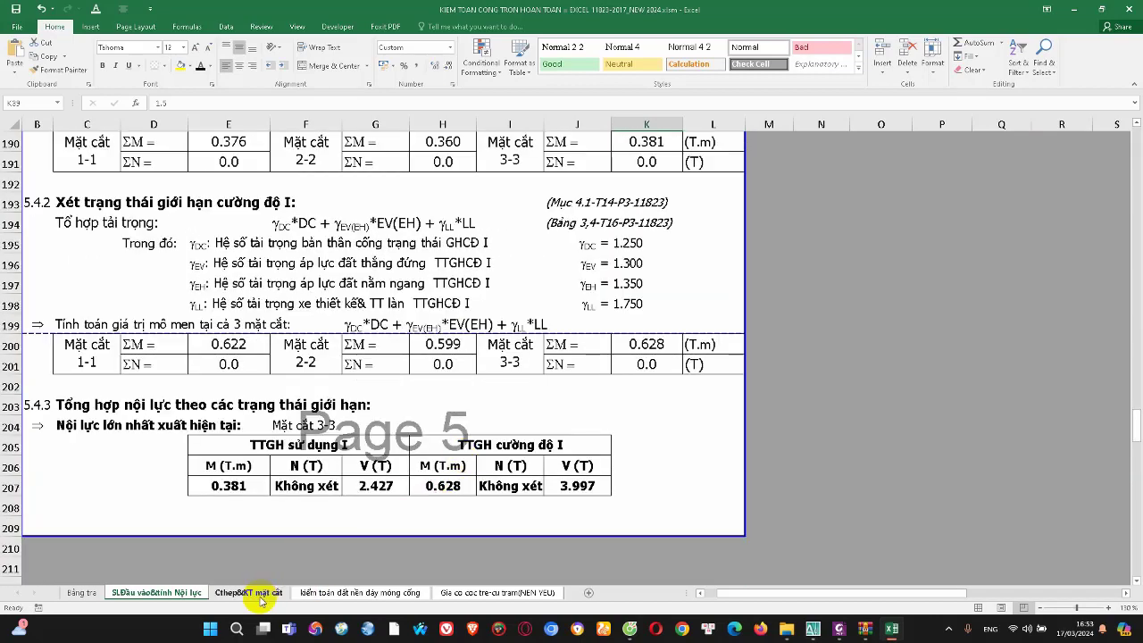
click(250, 593)
Scroll through the shear-resistance and stirrup checks in sections 7.2–7.3, then switch to the YouTube video
scroll(383, 235, down, 3)
scroll(364, 396, down, 3)
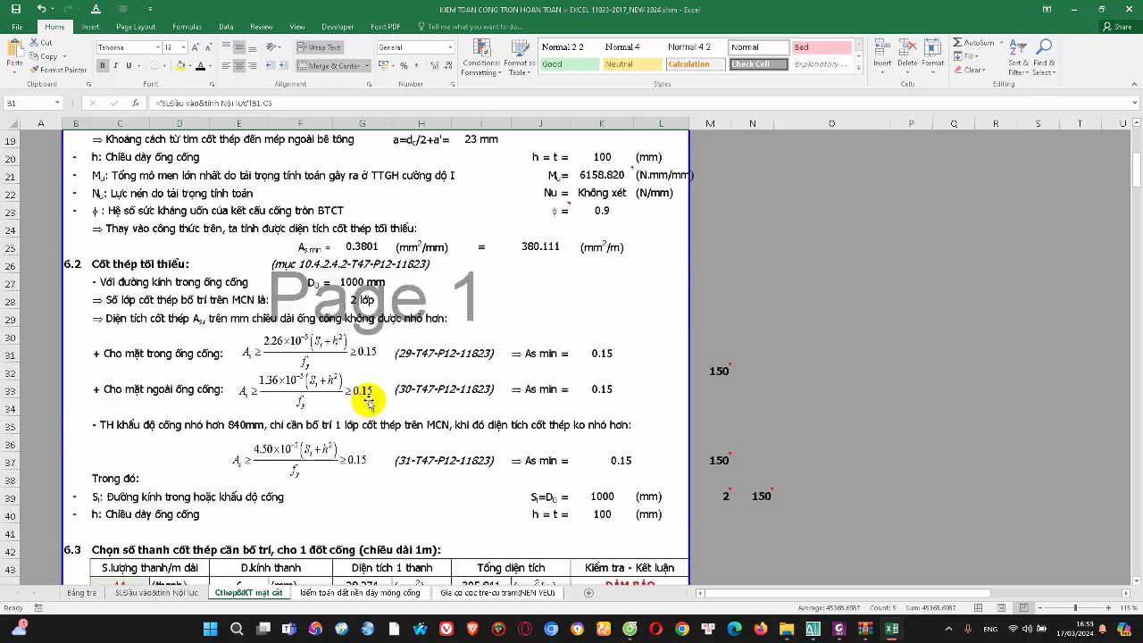
scroll(364, 426, down, 7)
scroll(367, 427, down, 8)
scroll(372, 375, down, 5)
scroll(378, 375, down, 6)
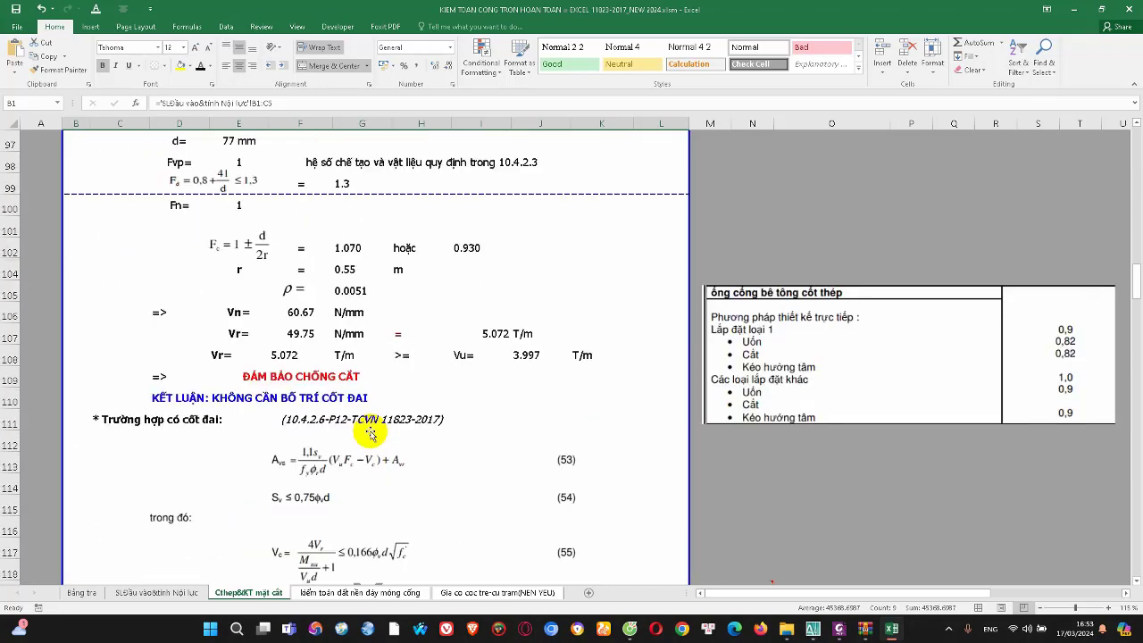
scroll(376, 435, down, 6)
scroll(465, 451, up, 1)
scroll(294, 396, up, 6)
scroll(316, 313, up, 4)
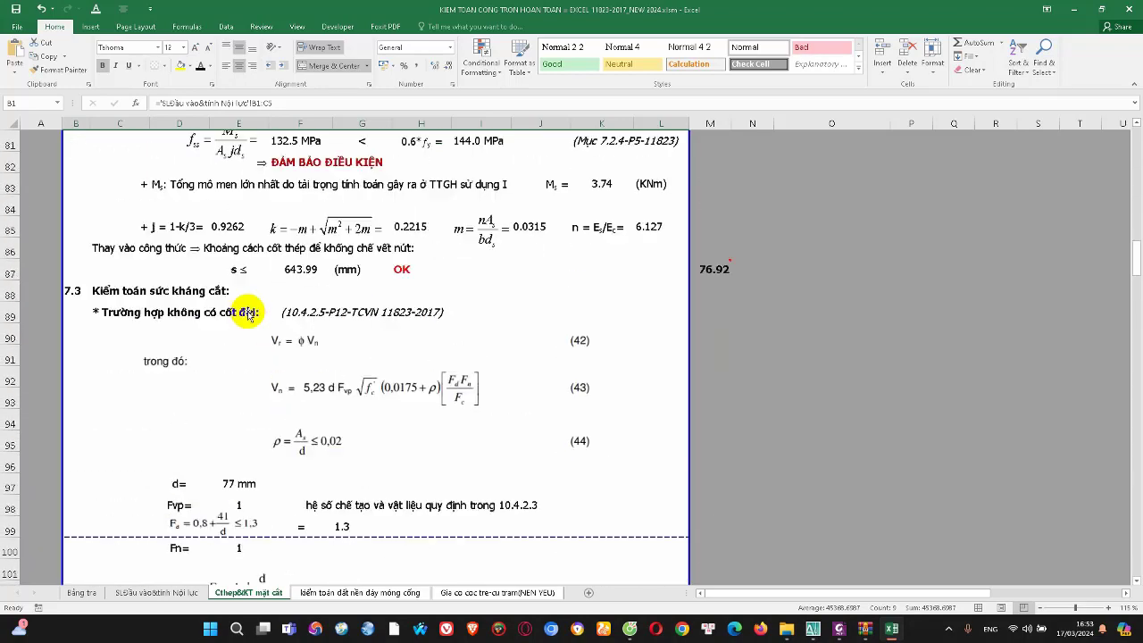
scroll(79, 263, up, 4)
scroll(156, 281, down, 1)
scroll(157, 280, down, 2)
scroll(201, 354, down, 3)
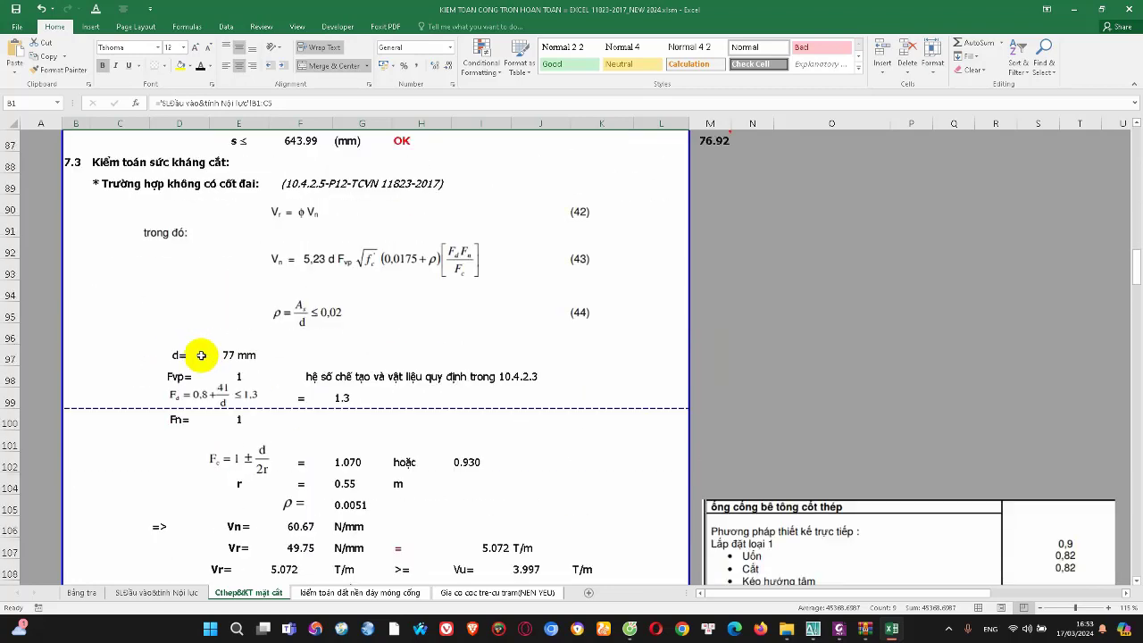
scroll(217, 367, down, 6)
scroll(230, 361, down, 1)
scroll(230, 361, up, 2)
scroll(158, 202, up, 4)
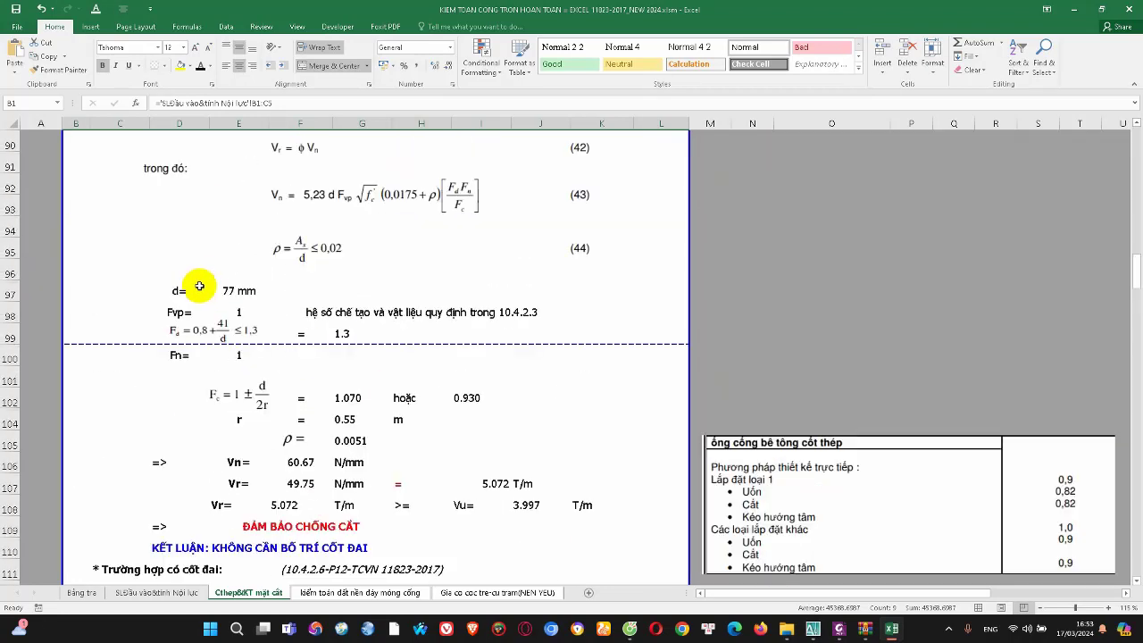
scroll(199, 286, up, 3)
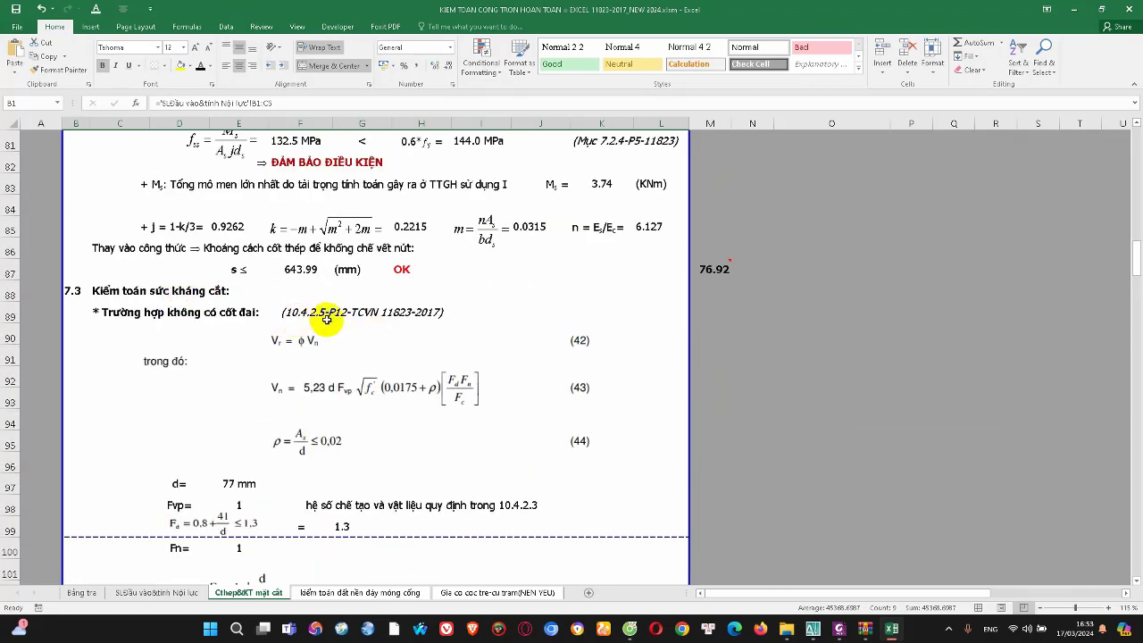
scroll(319, 331, down, 9)
scroll(299, 375, down, 2)
scroll(319, 424, down, 1)
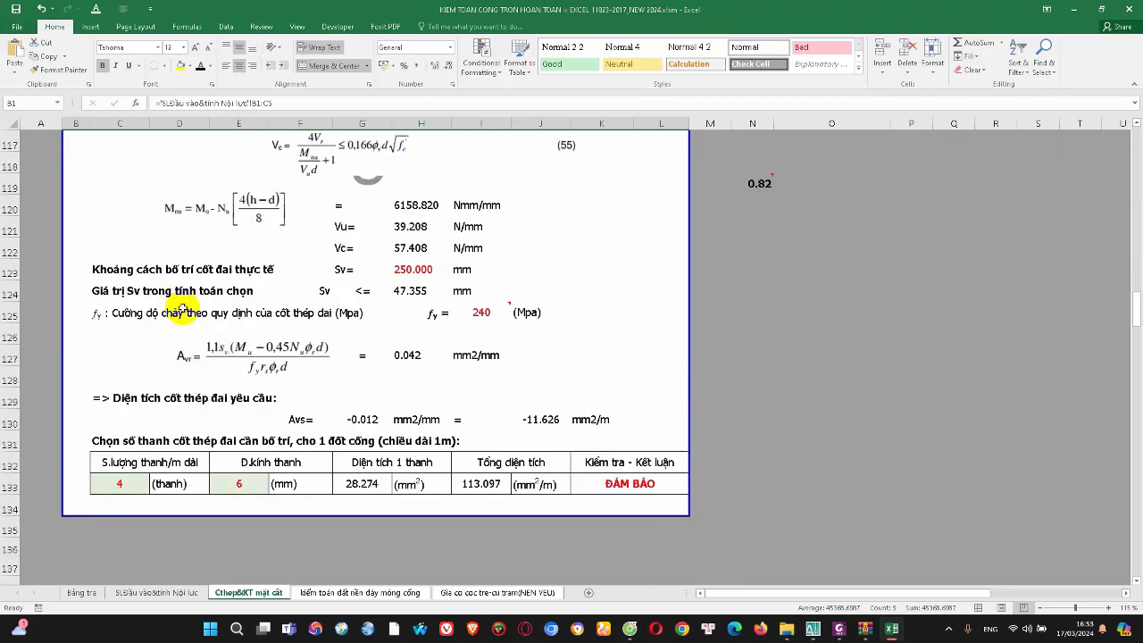
scroll(188, 311, up, 6)
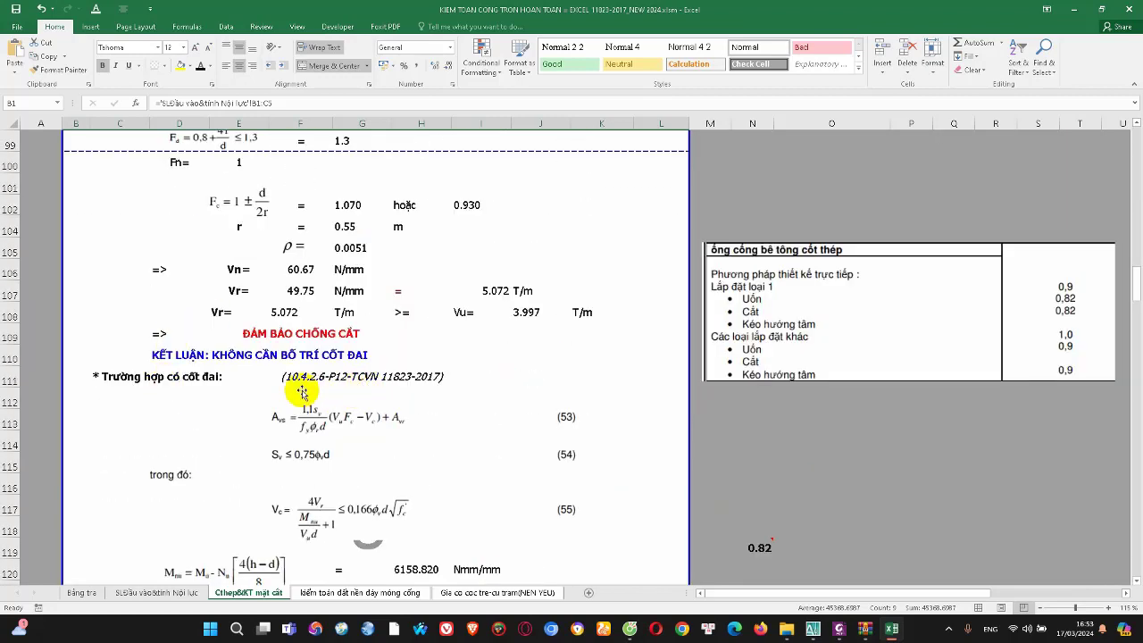
click(629, 630)
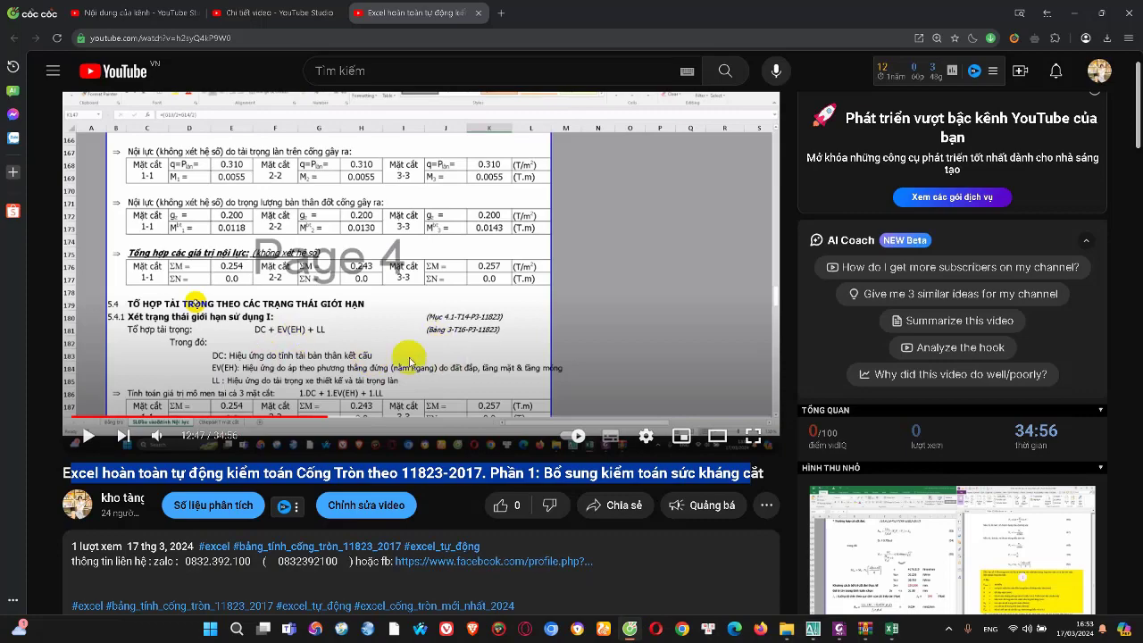
Return to Excel on the kiểm toán đất nền đáy móng cống sheet, scrolled to the top
click(1075, 13)
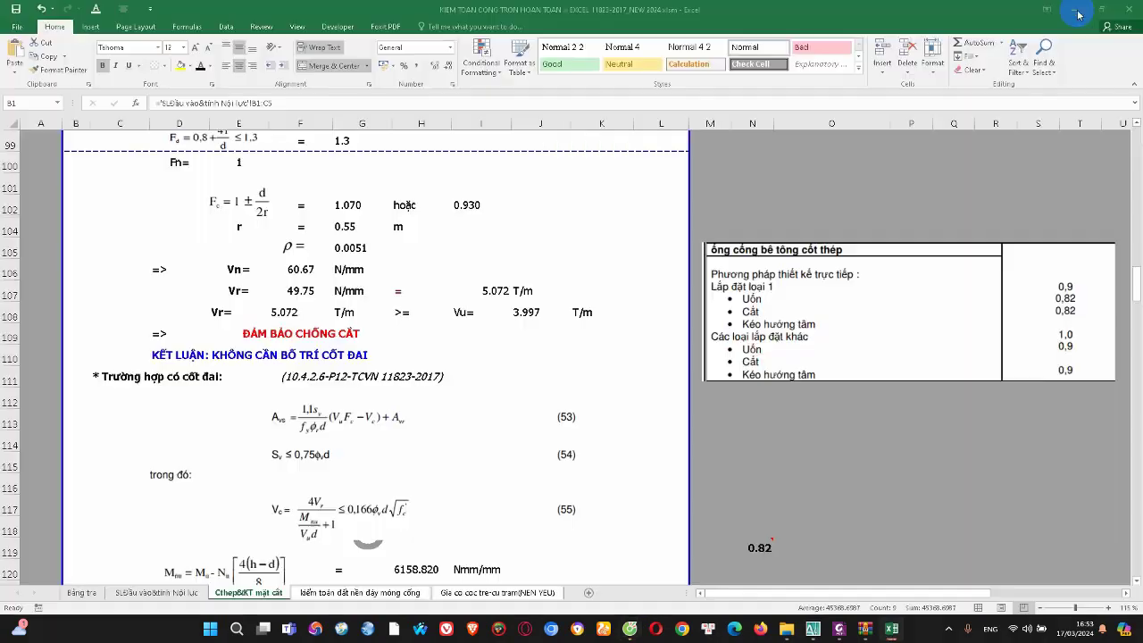
click(358, 593)
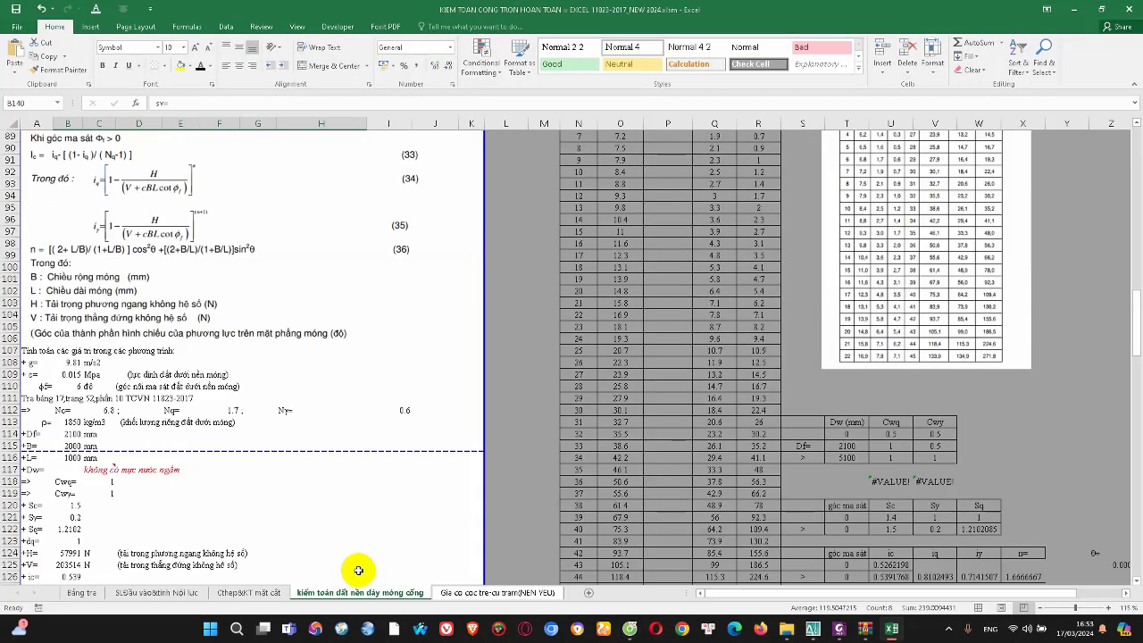
scroll(316, 447, up, 8)
scroll(327, 446, up, 4)
scroll(330, 450, up, 2)
scroll(333, 448, up, 6)
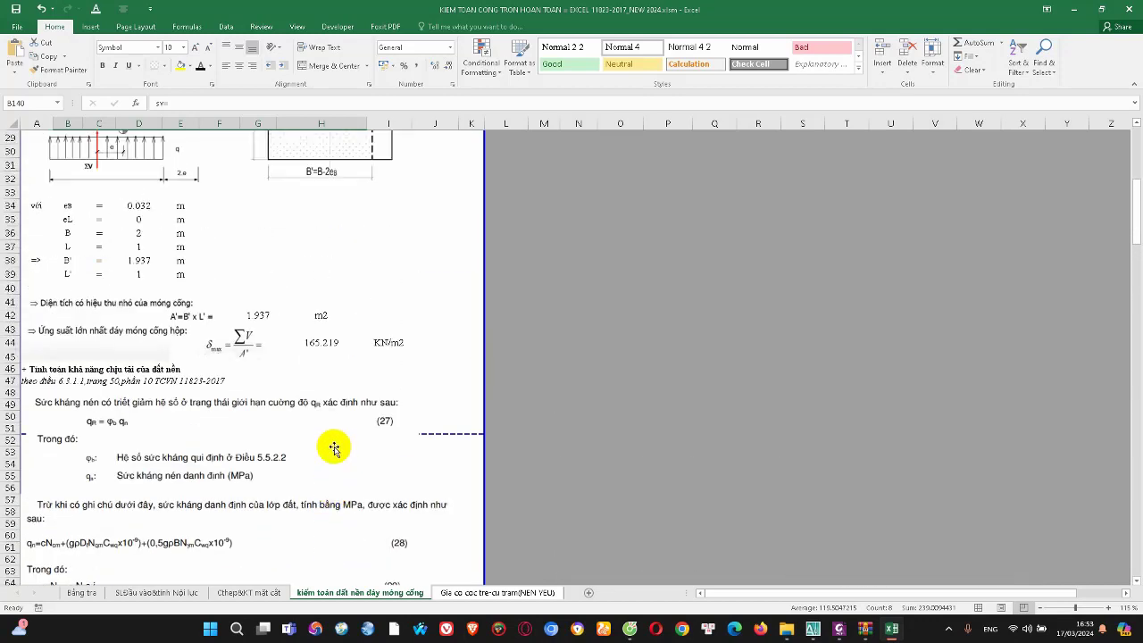
drag(1139, 204, 1139, 157)
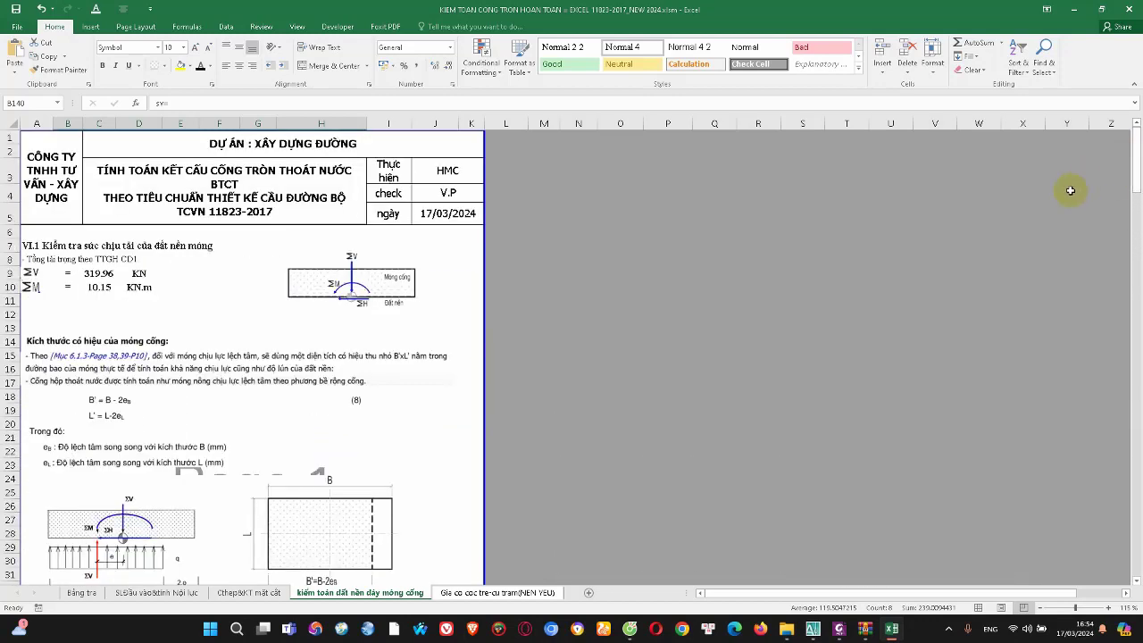
View the total vertical load ΣV formula in C9, then go to the SLĐầu vào&tính Nội lực sheet
click(107, 246)
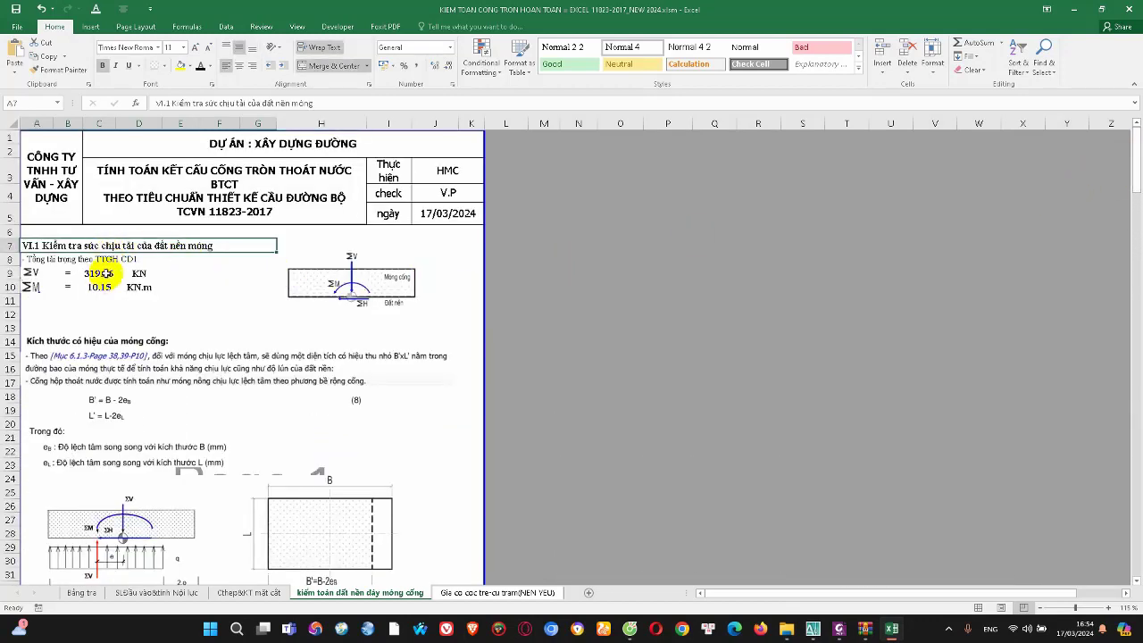
double_click(105, 277)
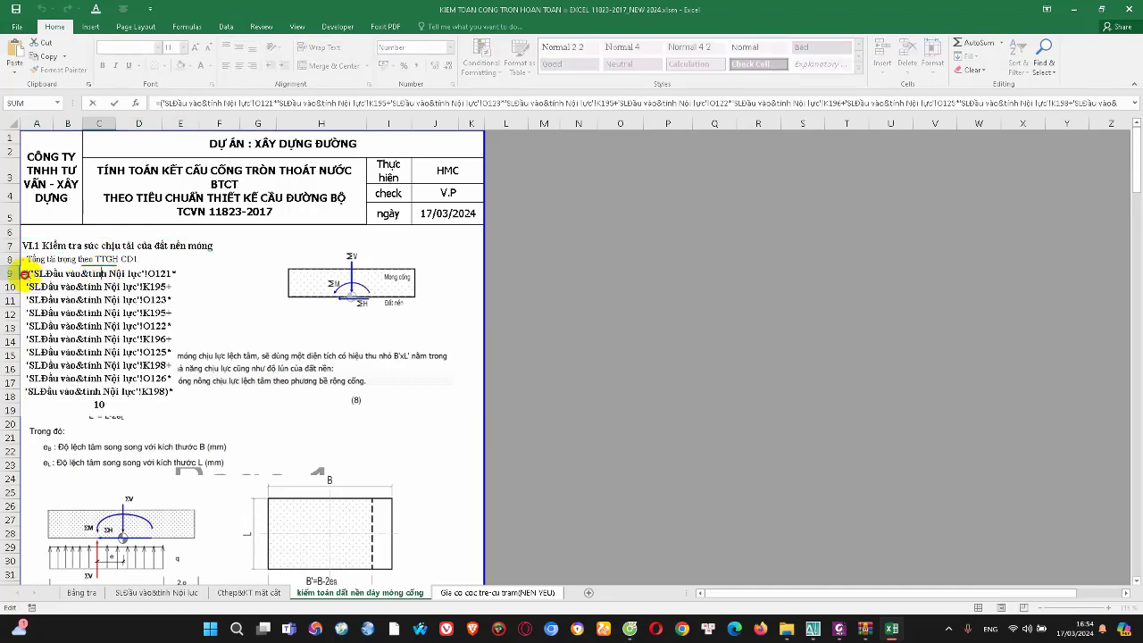
key(Escape)
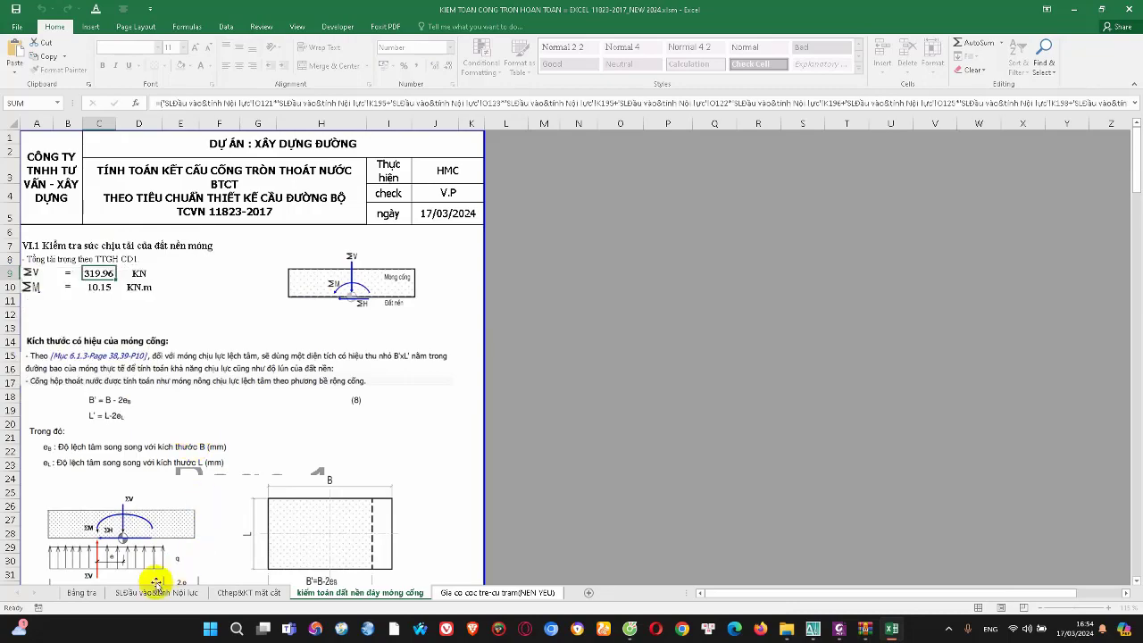
click(157, 582)
scroll(855, 348, up, 1)
scroll(854, 347, up, 6)
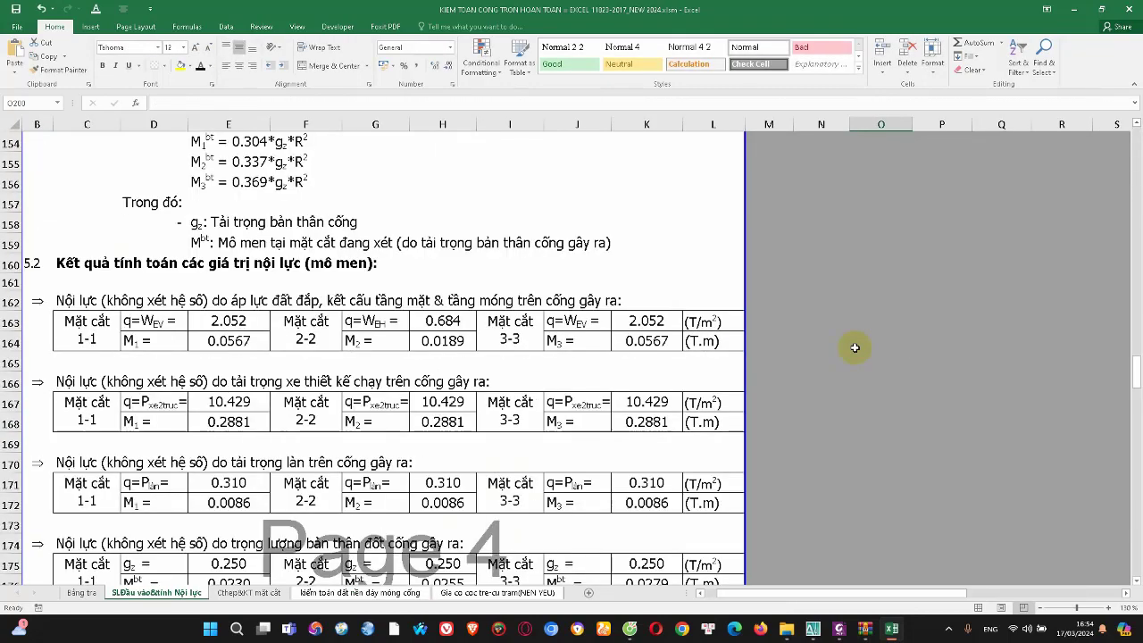
scroll(854, 347, up, 7)
scroll(858, 335, up, 8)
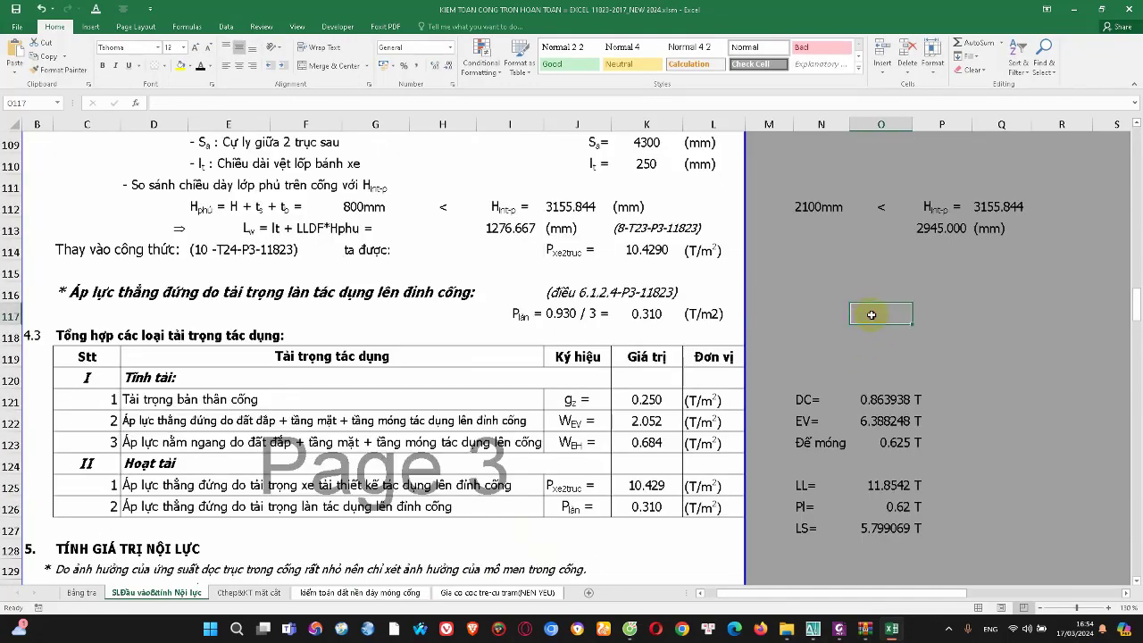
double_click(870, 314)
scroll(884, 358, down, 1)
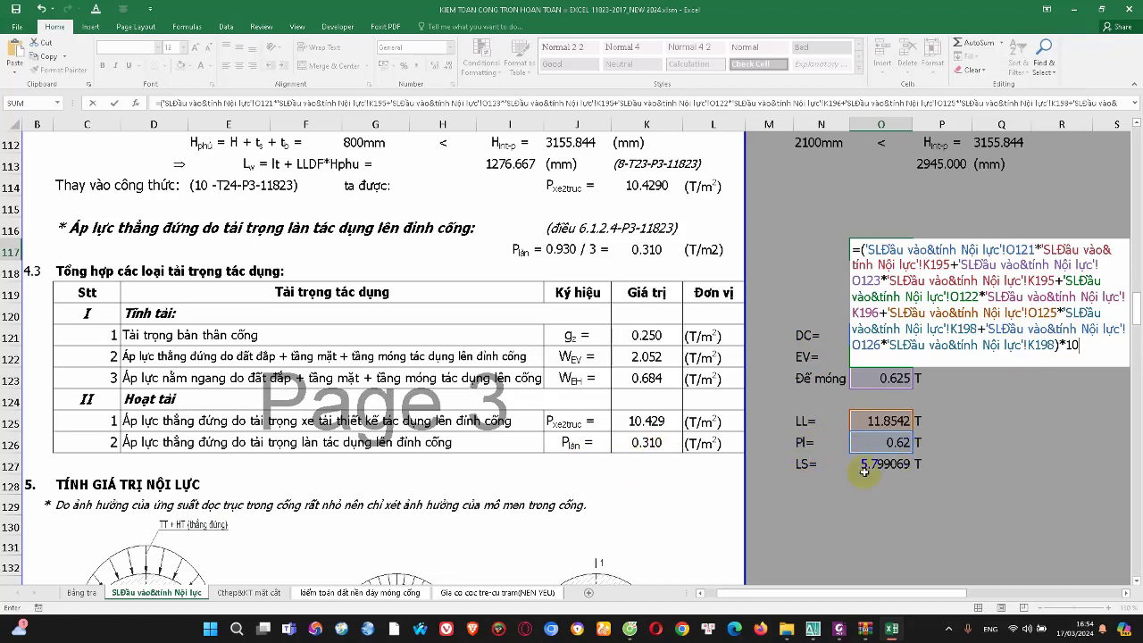
key(Escape)
scroll(893, 429, up, 2)
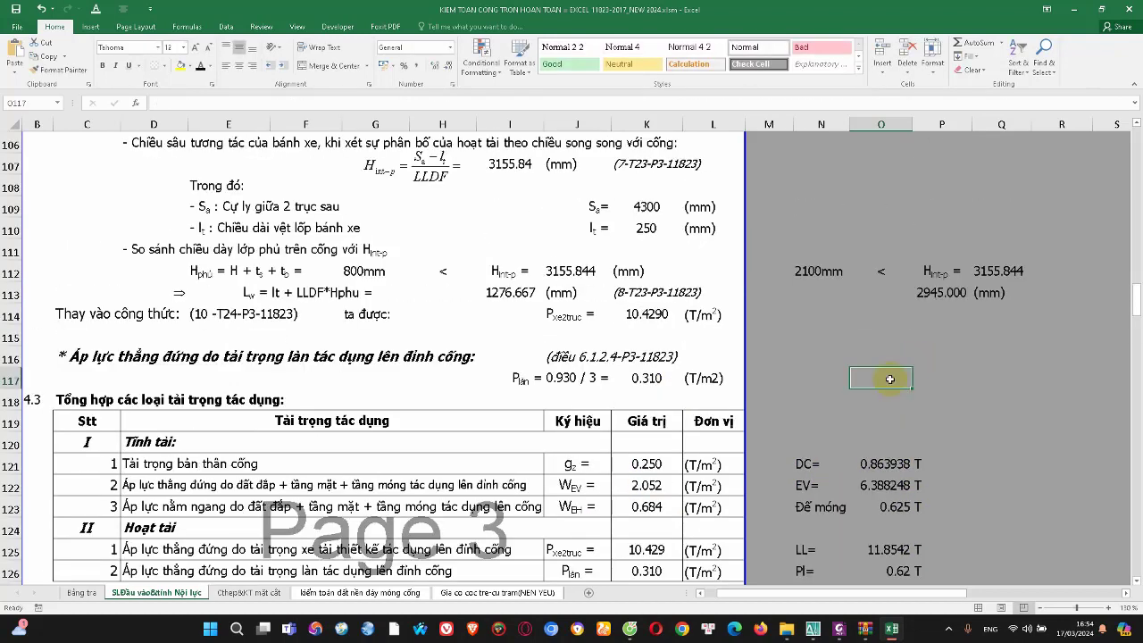
scroll(893, 295, up, 1)
scroll(801, 317, up, 1)
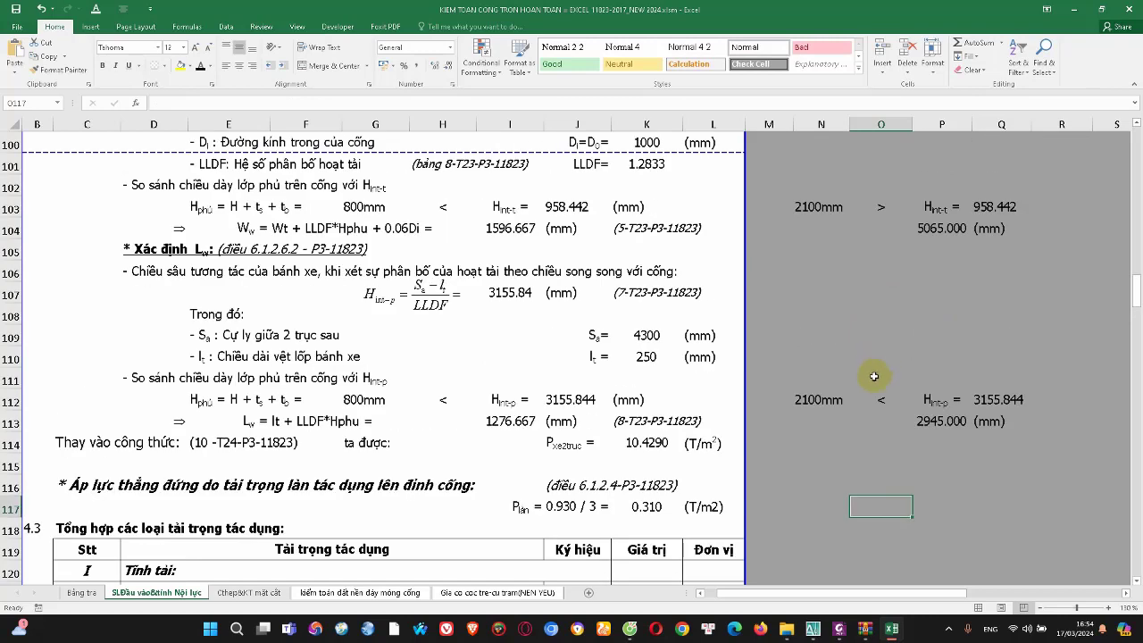
scroll(799, 268, up, 2)
scroll(808, 259, up, 4)
scroll(810, 261, up, 2)
scroll(812, 235, up, 4)
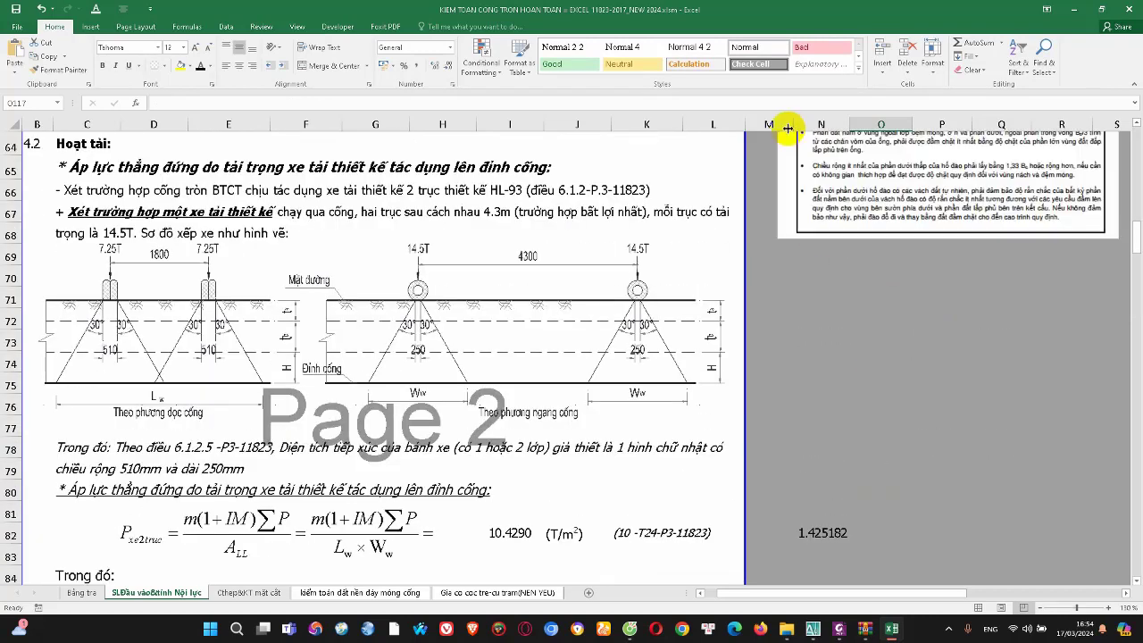
drag(777, 124, 974, 117)
scroll(835, 380, down, 5)
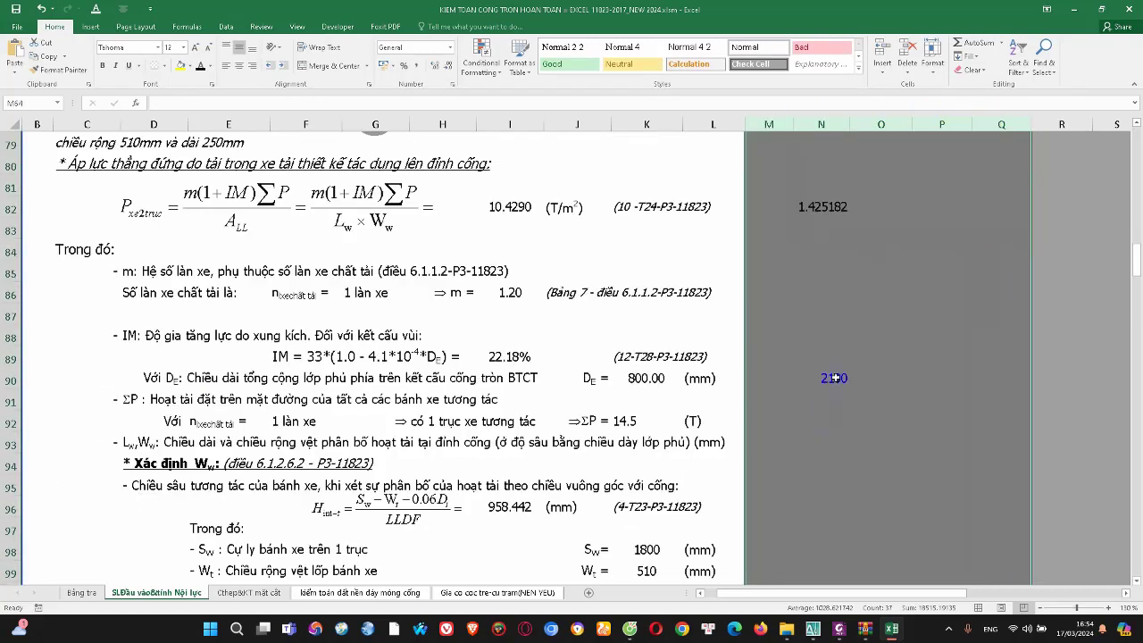
click(835, 382)
scroll(828, 431, down, 6)
scroll(828, 432, down, 4)
scroll(818, 364, down, 1)
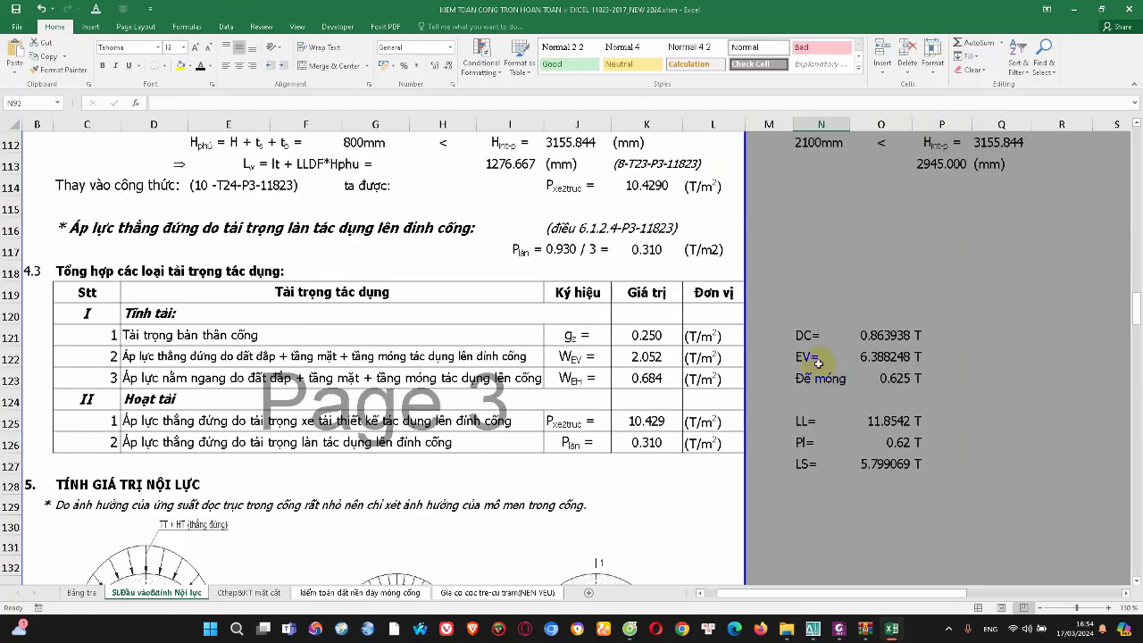
drag(884, 420, 889, 459)
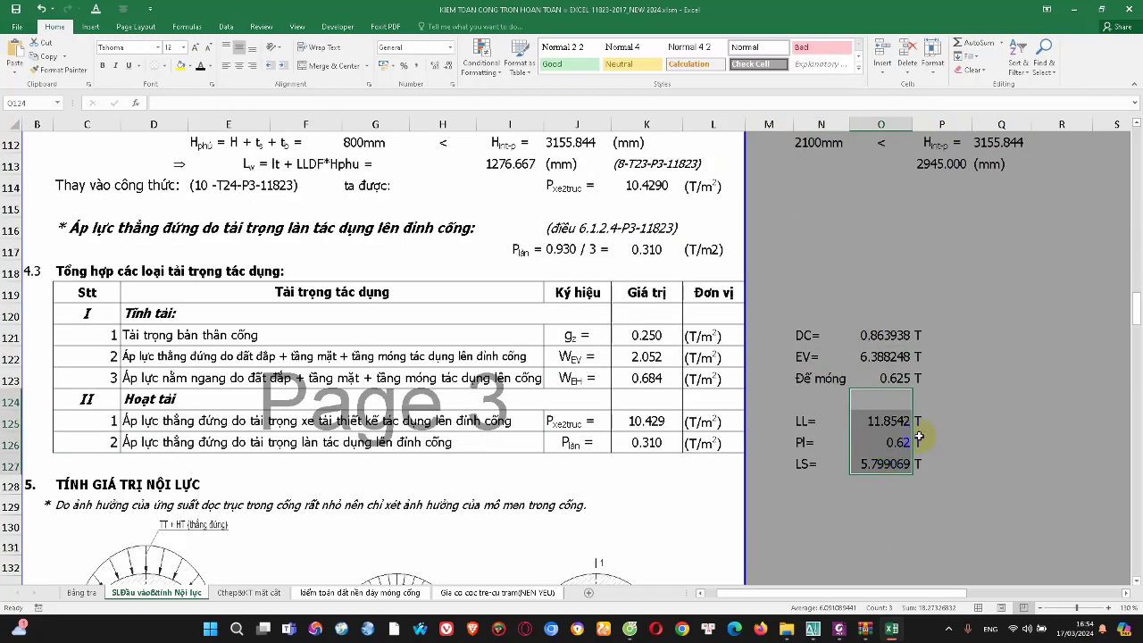
click(877, 356)
Comment on the DC value in O121 that the side data must be hidden, never deleted
click(883, 336)
right_click(884, 336)
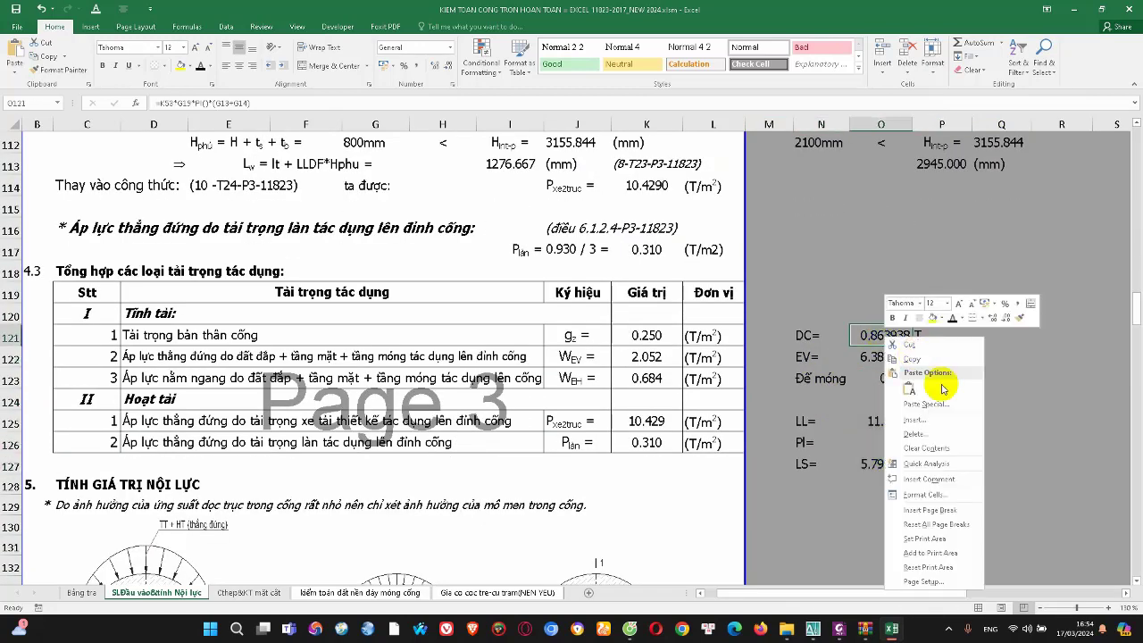
click(945, 479)
text(ko xoa bất cứ số liệu nào ở bên ngoài này, chỉ được ẩn đi)
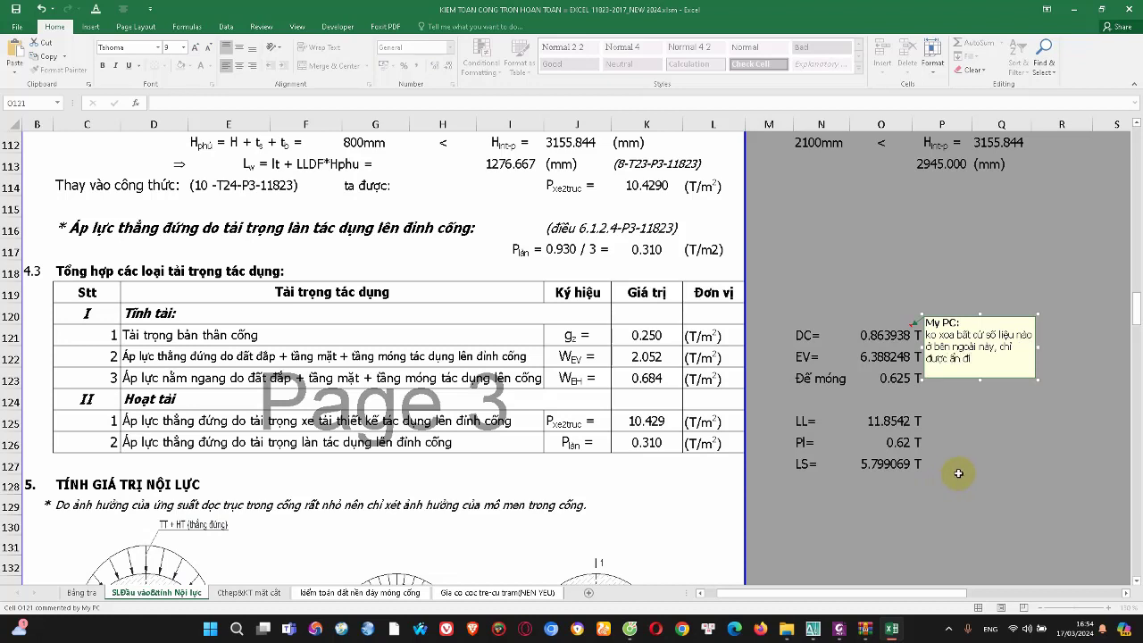
click(889, 337)
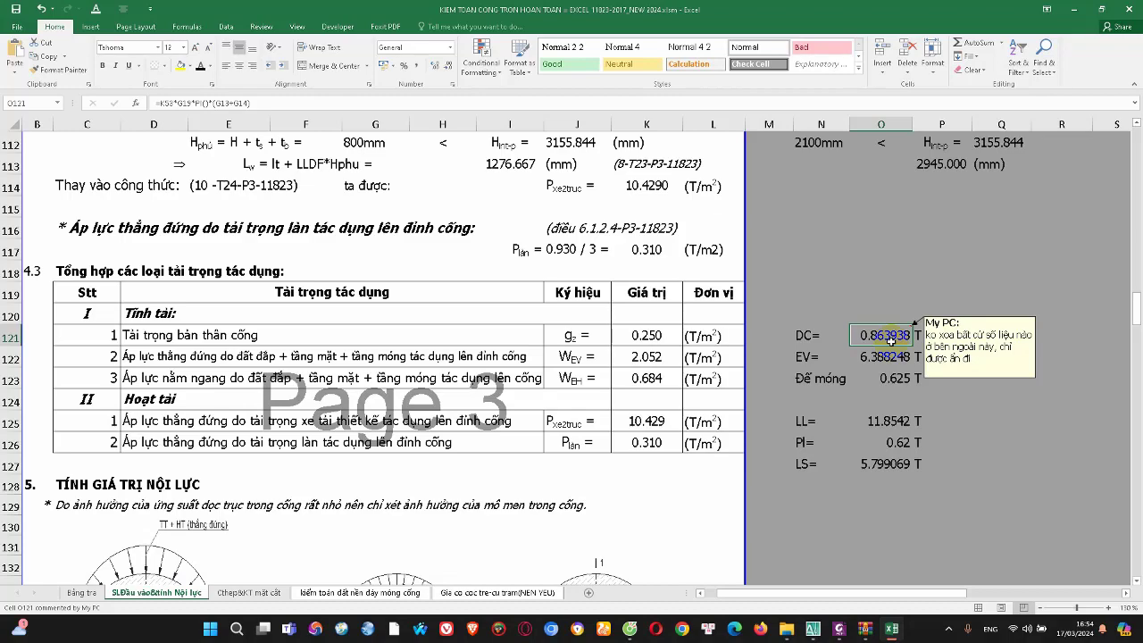
Scroll through the sheet to review the load data around the DC entry
scroll(885, 337, up, 6)
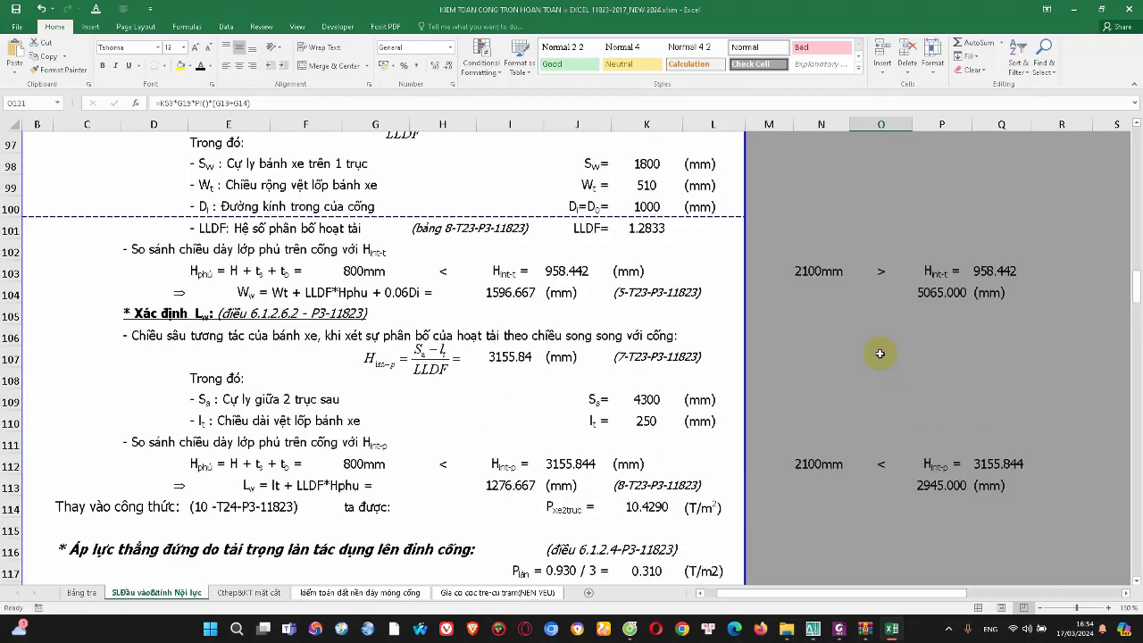
scroll(858, 295, up, 5)
scroll(831, 250, up, 8)
scroll(802, 210, up, 5)
scroll(867, 242, up, 8)
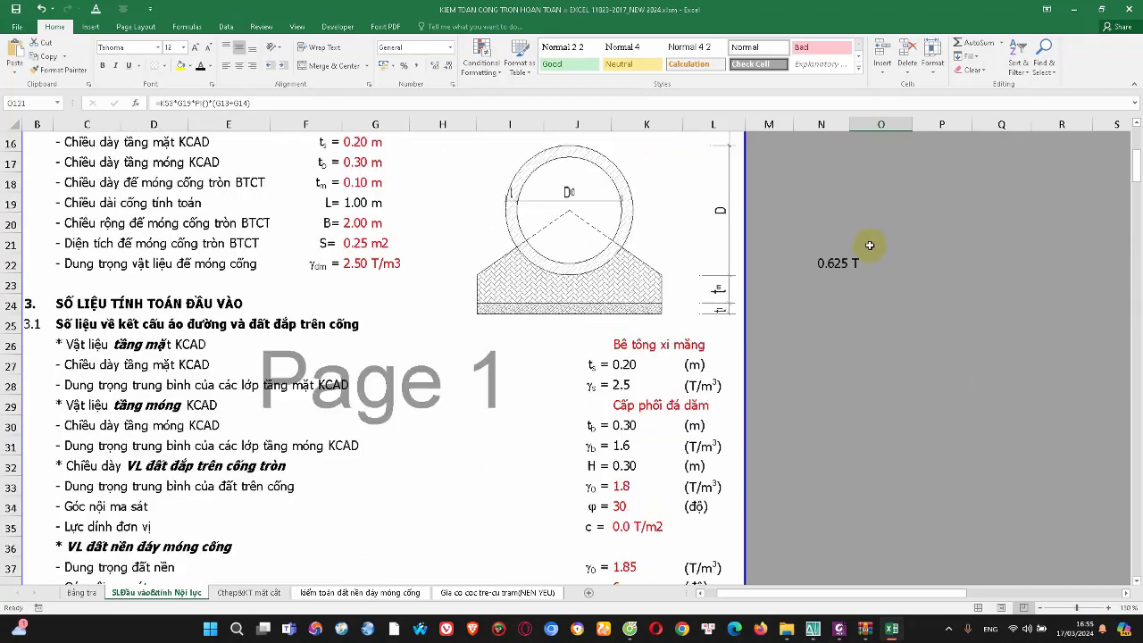
scroll(873, 253, down, 1)
scroll(860, 260, up, 2)
scroll(830, 254, up, 4)
scroll(821, 295, down, 2)
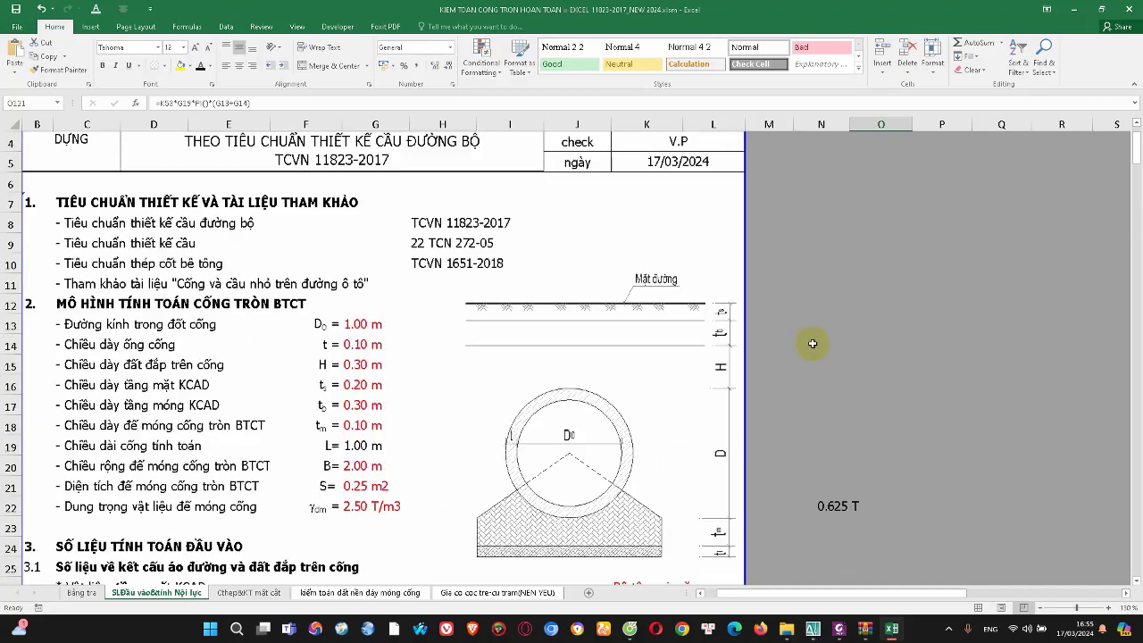
scroll(817, 312, down, 13)
scroll(830, 348, down, 15)
scroll(849, 375, down, 12)
scroll(860, 378, down, 6)
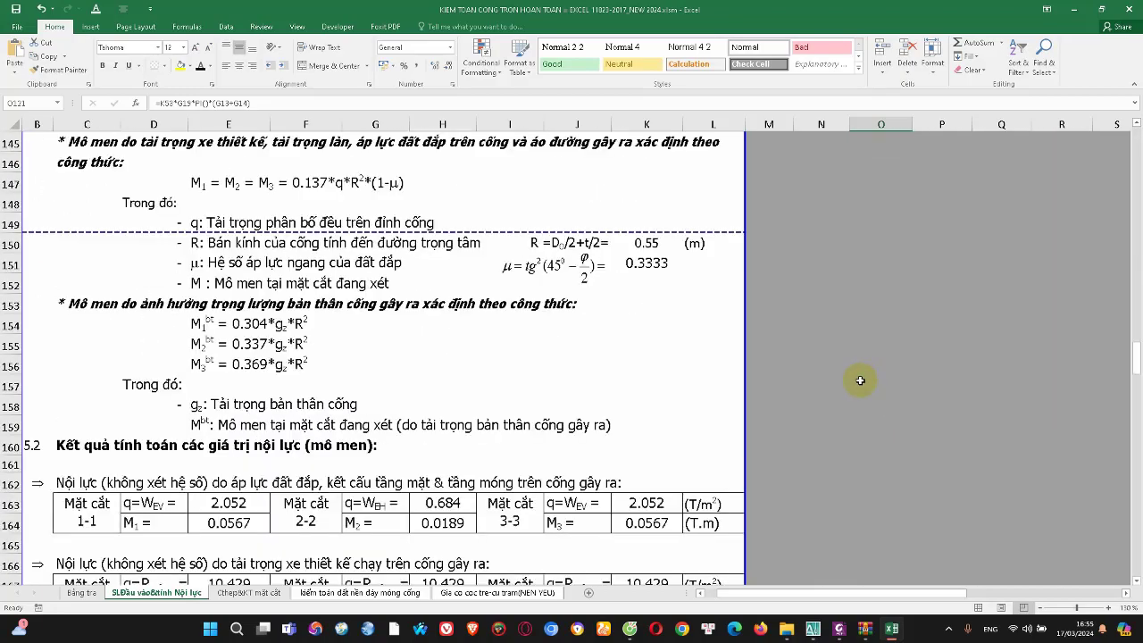
scroll(863, 384, down, 8)
scroll(863, 388, down, 6)
scroll(863, 387, down, 2)
click(353, 596)
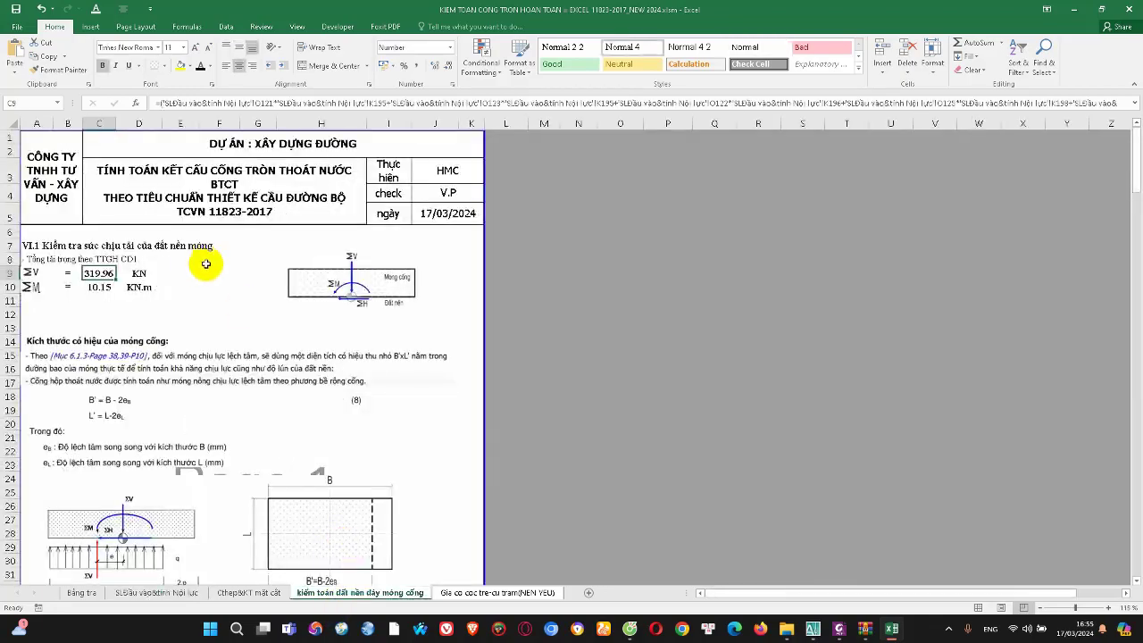
double_click(103, 272)
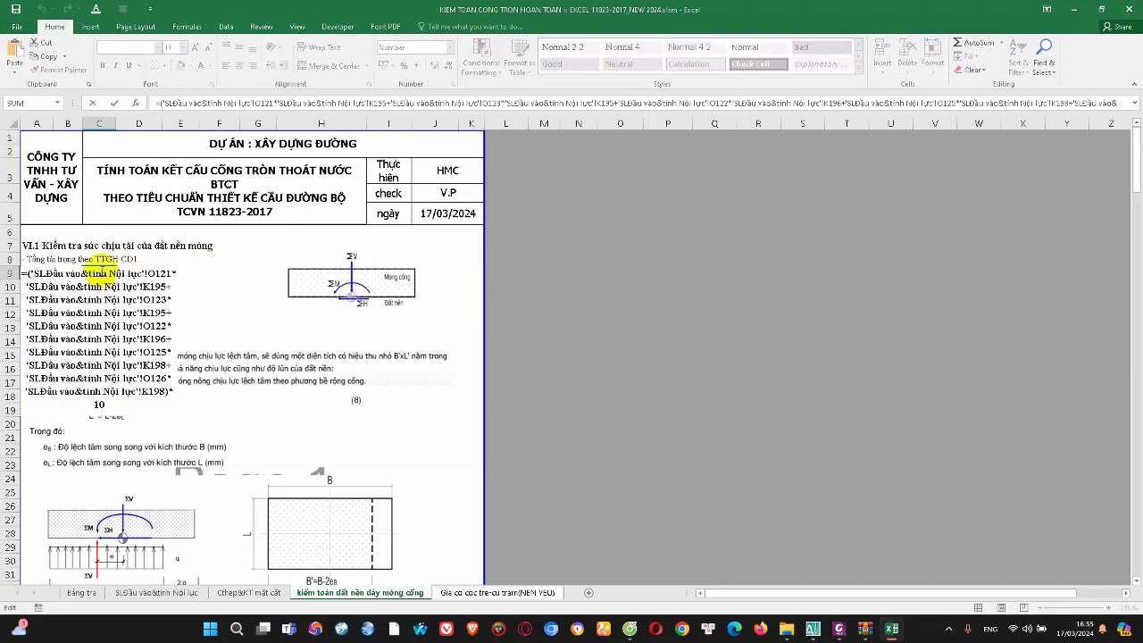
key(Escape)
double_click(107, 270)
key(Escape)
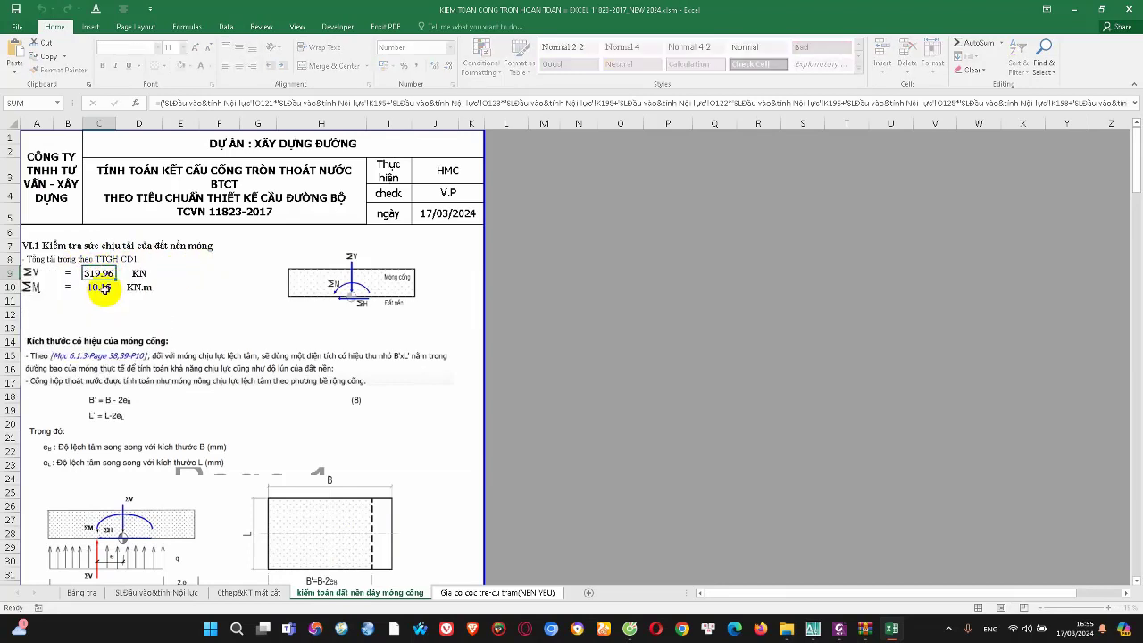
double_click(105, 288)
key(Escape)
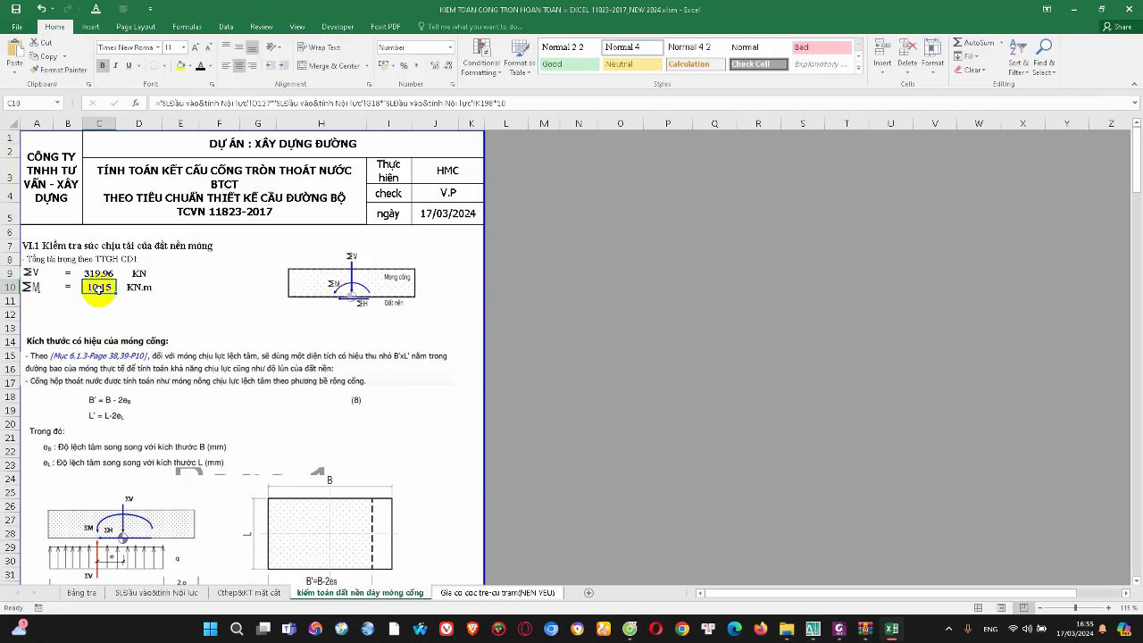
double_click(96, 288)
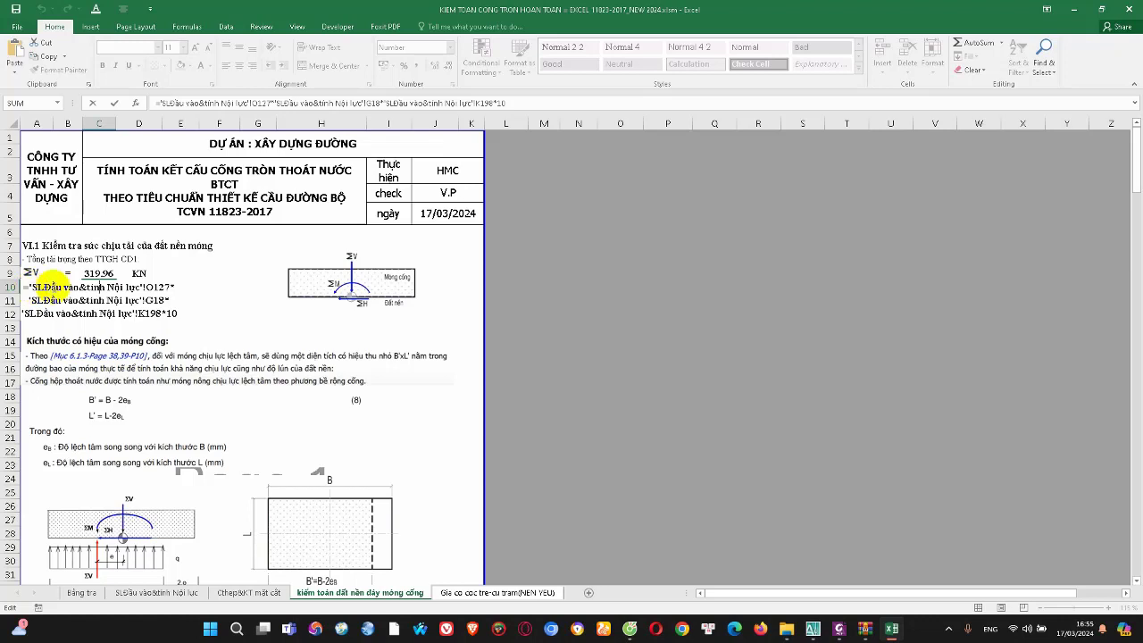
key(Escape)
double_click(44, 287)
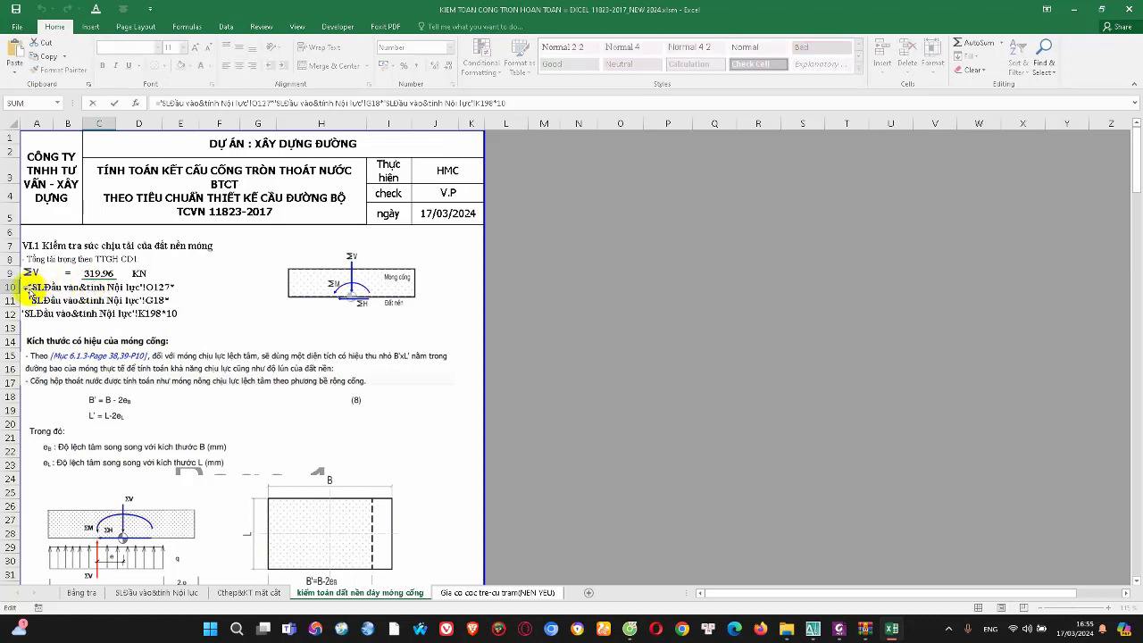
key(Escape)
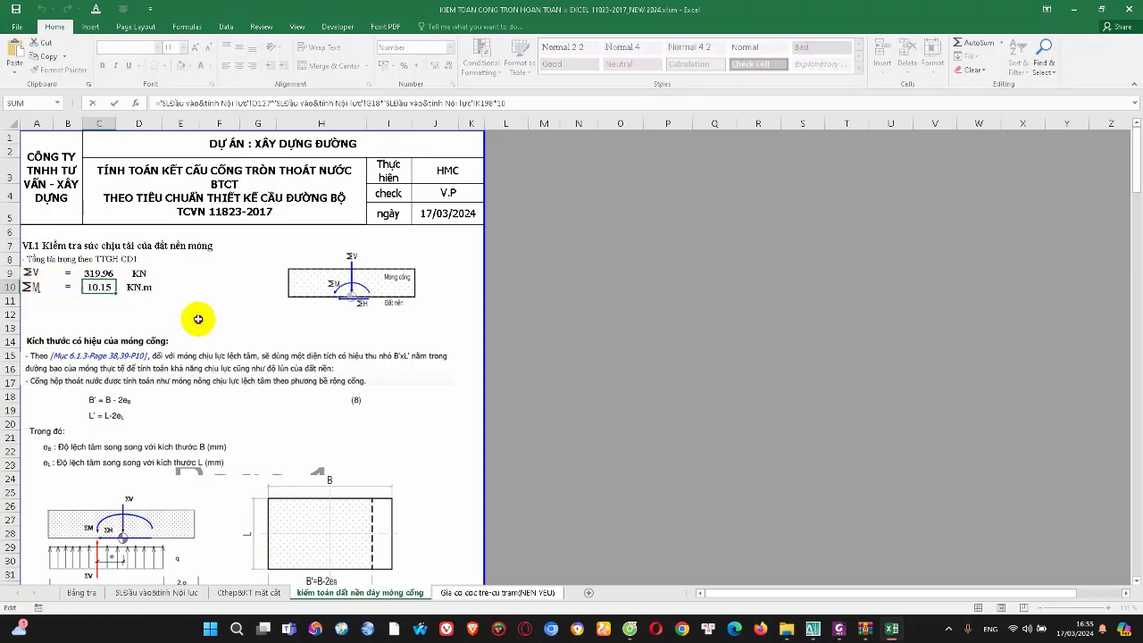
double_click(103, 288)
key(Escape)
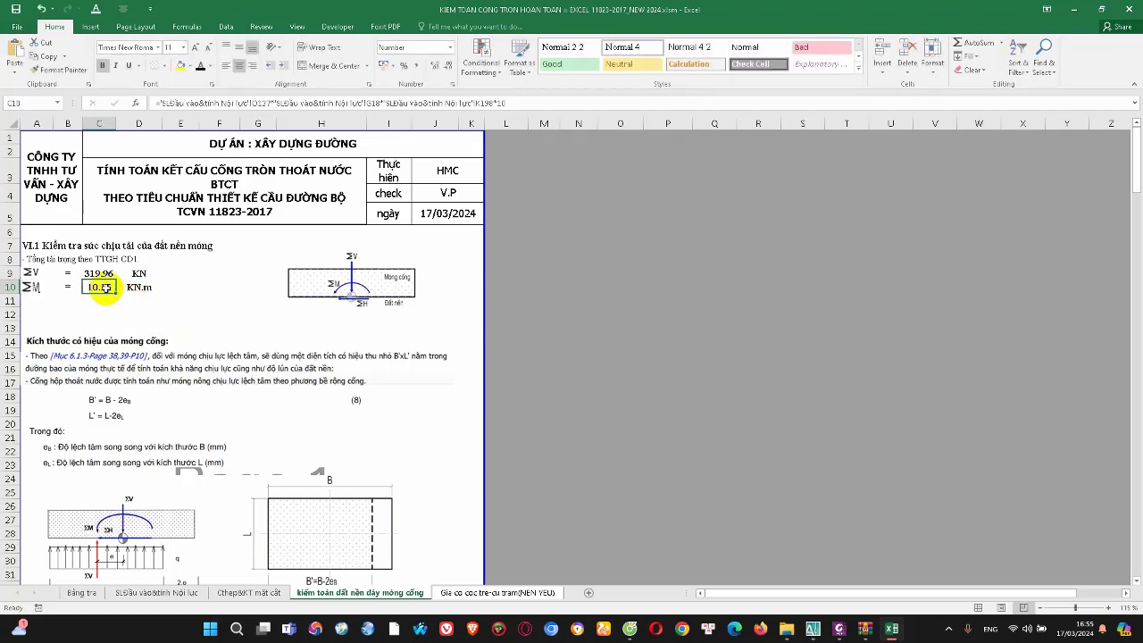
double_click(105, 288)
key(Escape)
scroll(134, 317, down, 1)
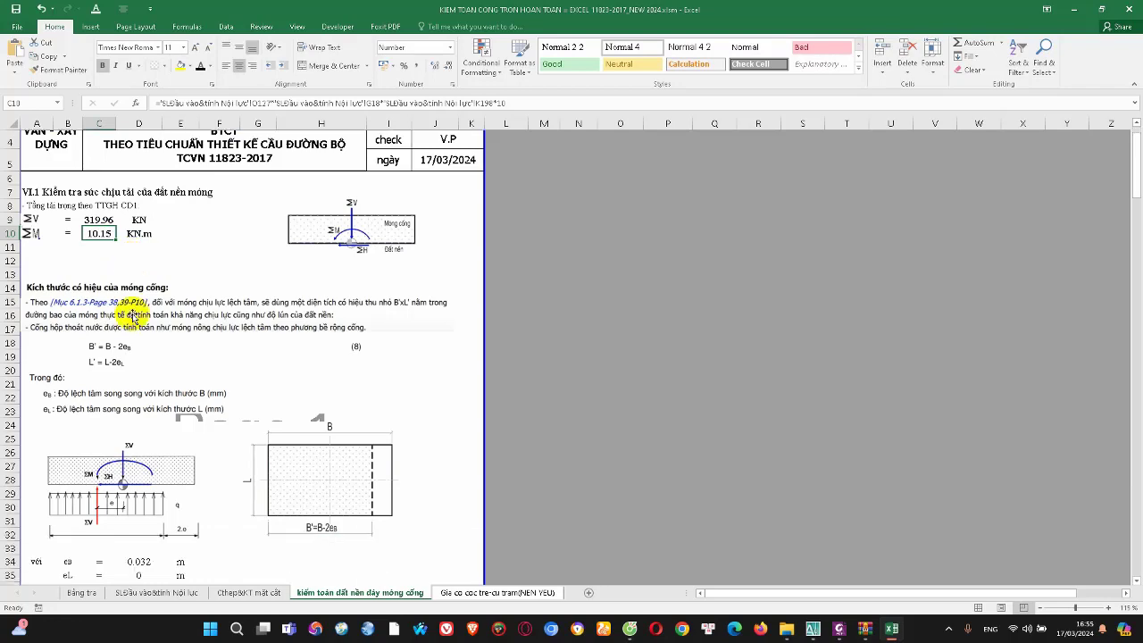
scroll(133, 317, down, 2)
scroll(143, 409, down, 2)
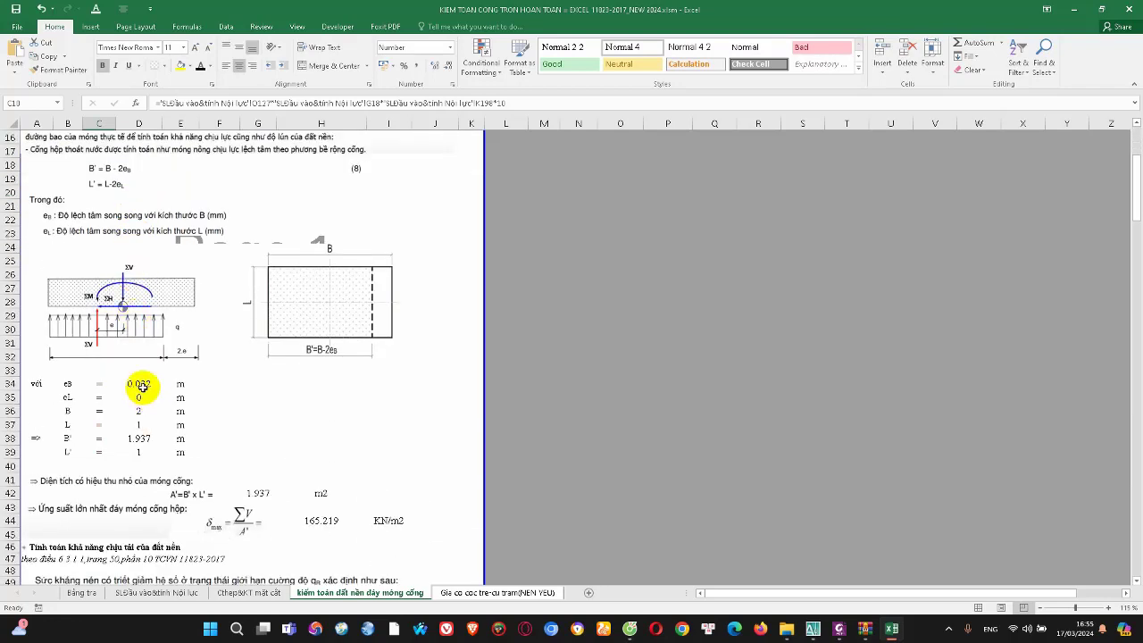
scroll(143, 417, down, 2)
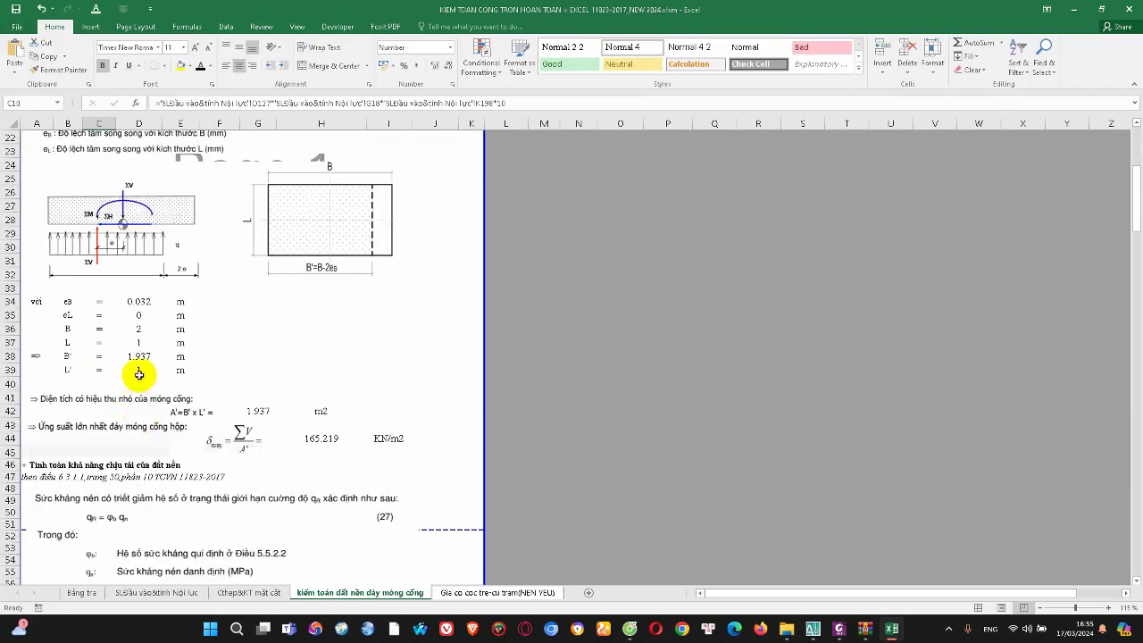
click(139, 357)
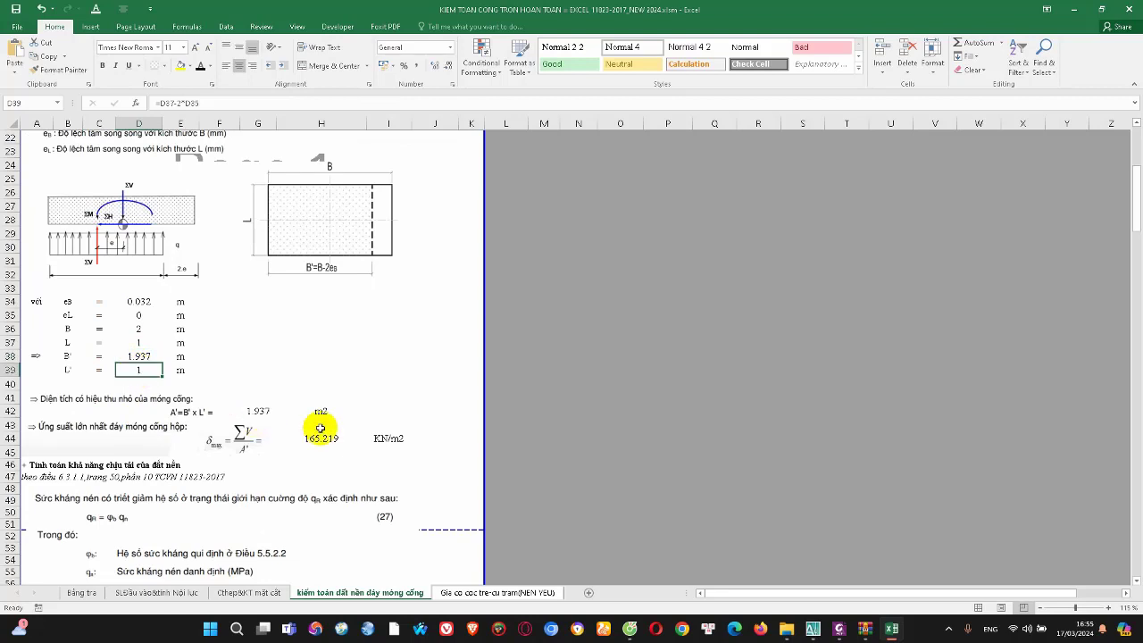
click(325, 438)
scroll(325, 439, down, 2)
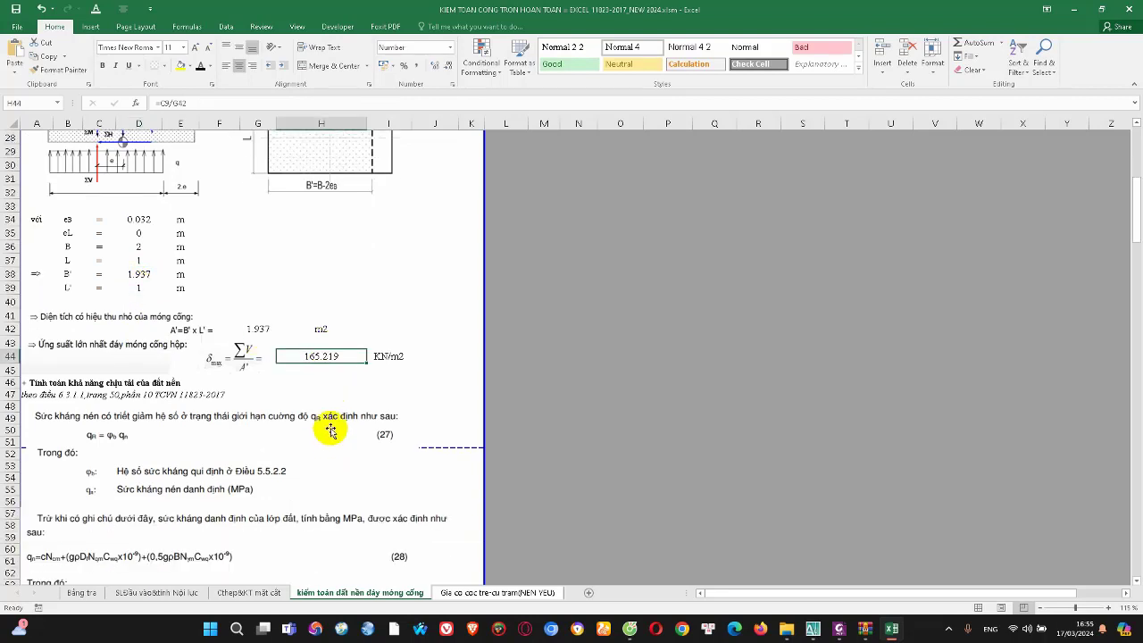
scroll(331, 431, down, 2)
scroll(289, 357, down, 2)
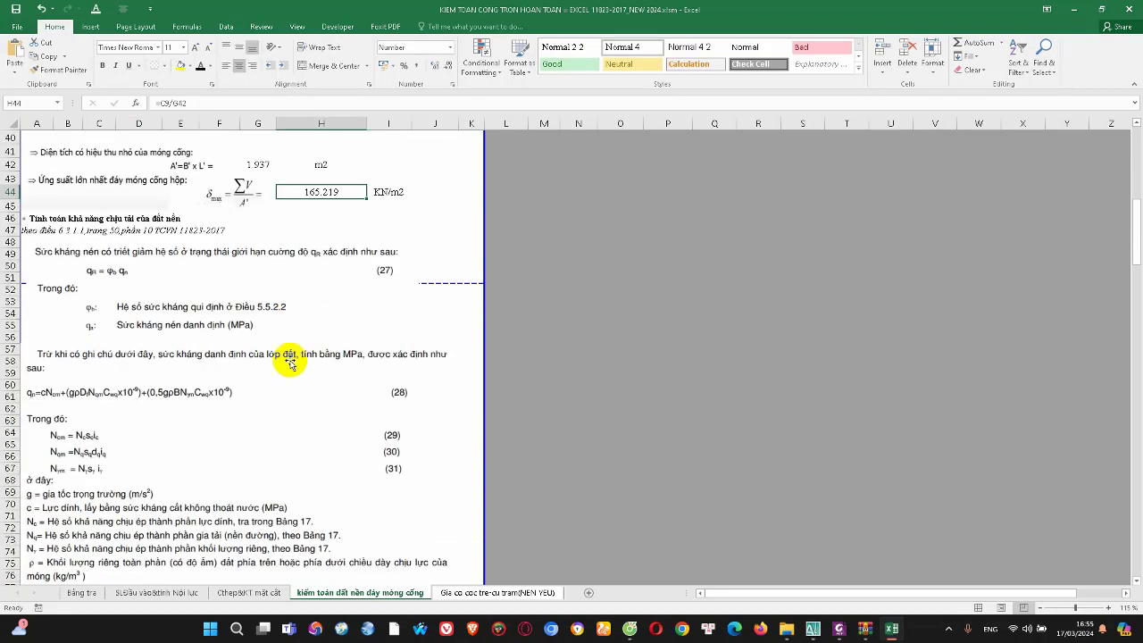
scroll(311, 284, down, 3)
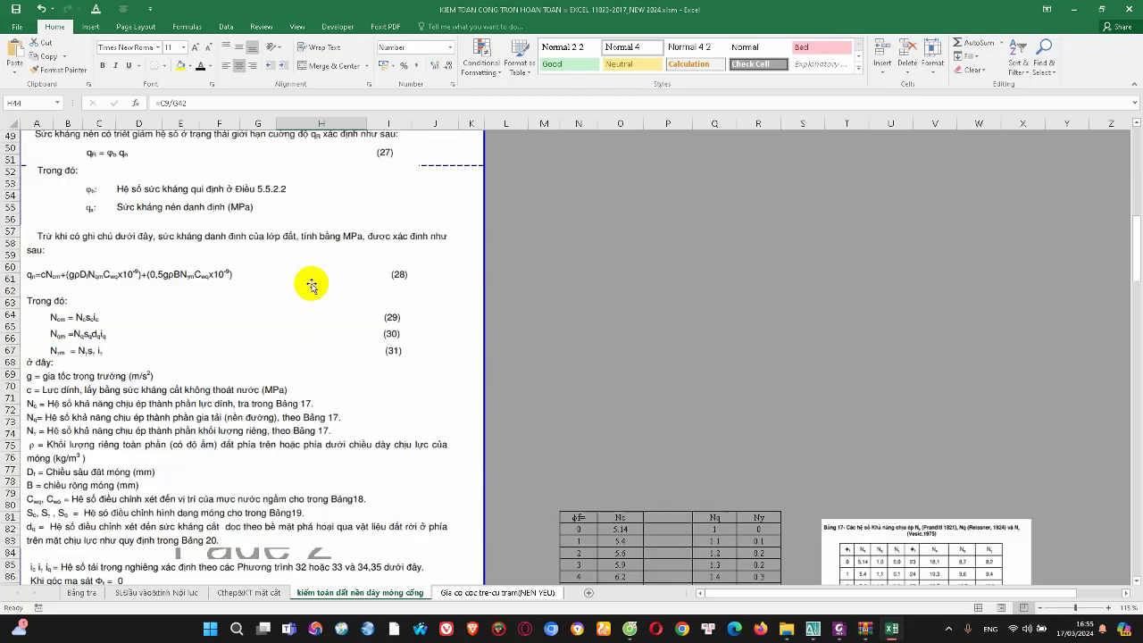
scroll(311, 284, down, 4)
scroll(298, 268, down, 2)
scroll(206, 348, down, 4)
scroll(291, 363, down, 3)
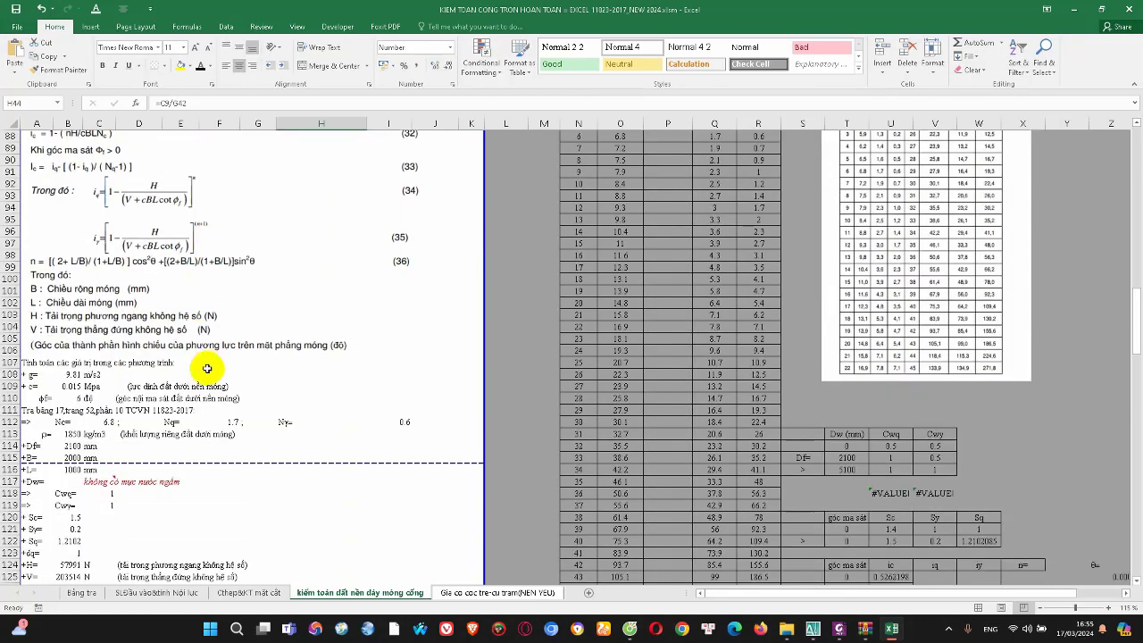
scroll(206, 368, down, 5)
scroll(224, 375, down, 4)
click(244, 443)
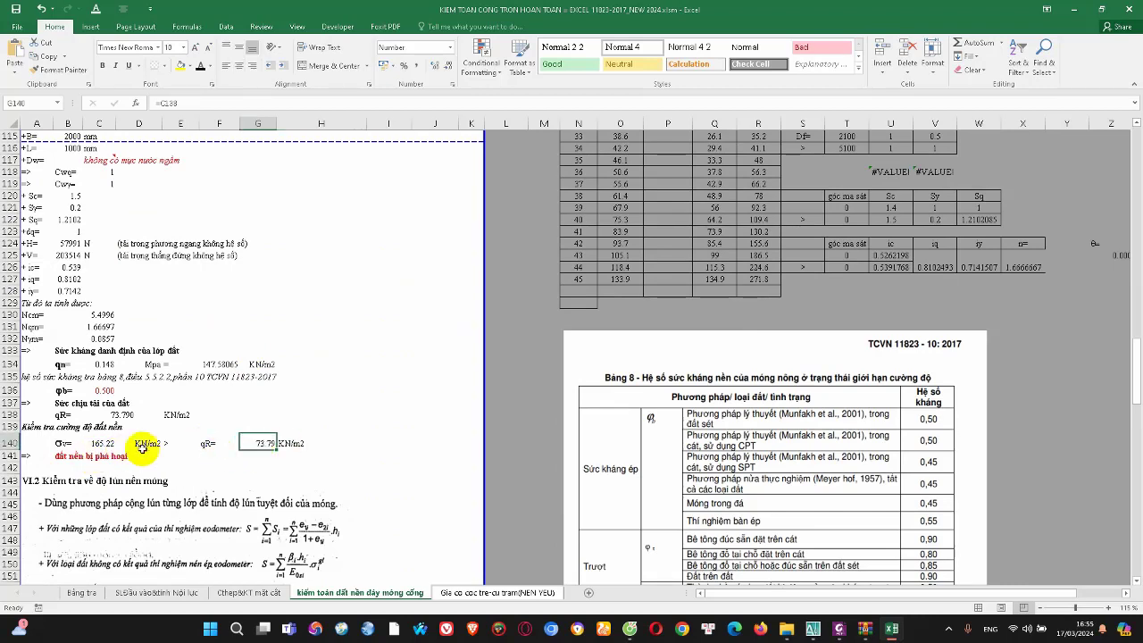
scroll(158, 438, up, 5)
scroll(158, 434, up, 2)
scroll(143, 420, up, 2)
scroll(125, 410, up, 1)
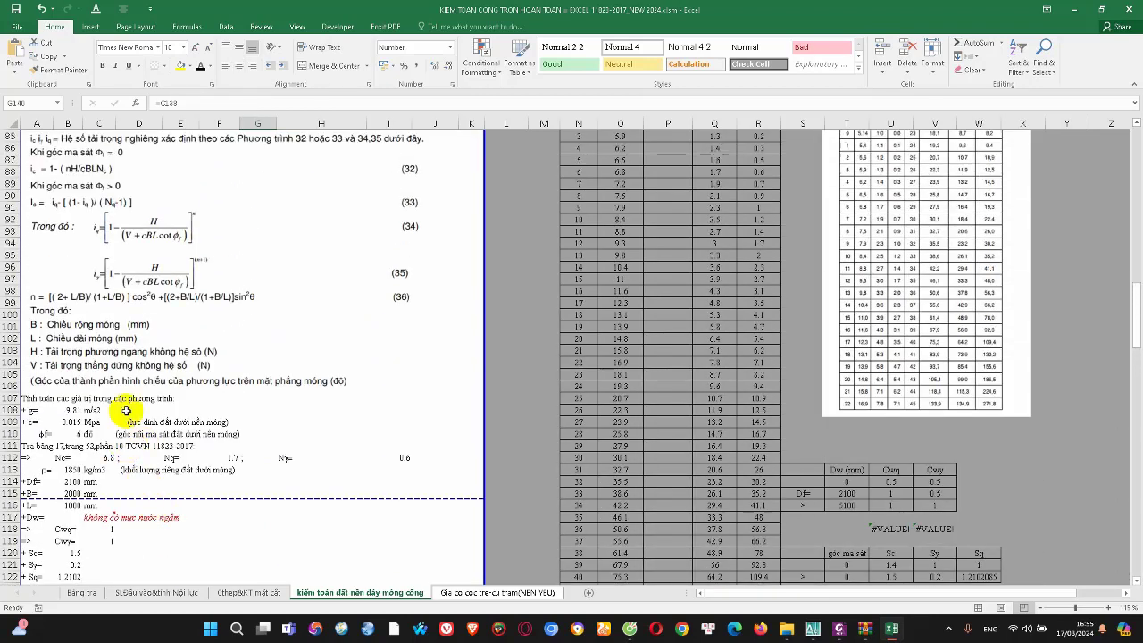
scroll(126, 409, up, 9)
scroll(126, 410, up, 3)
scroll(125, 409, up, 1)
scroll(126, 410, up, 1)
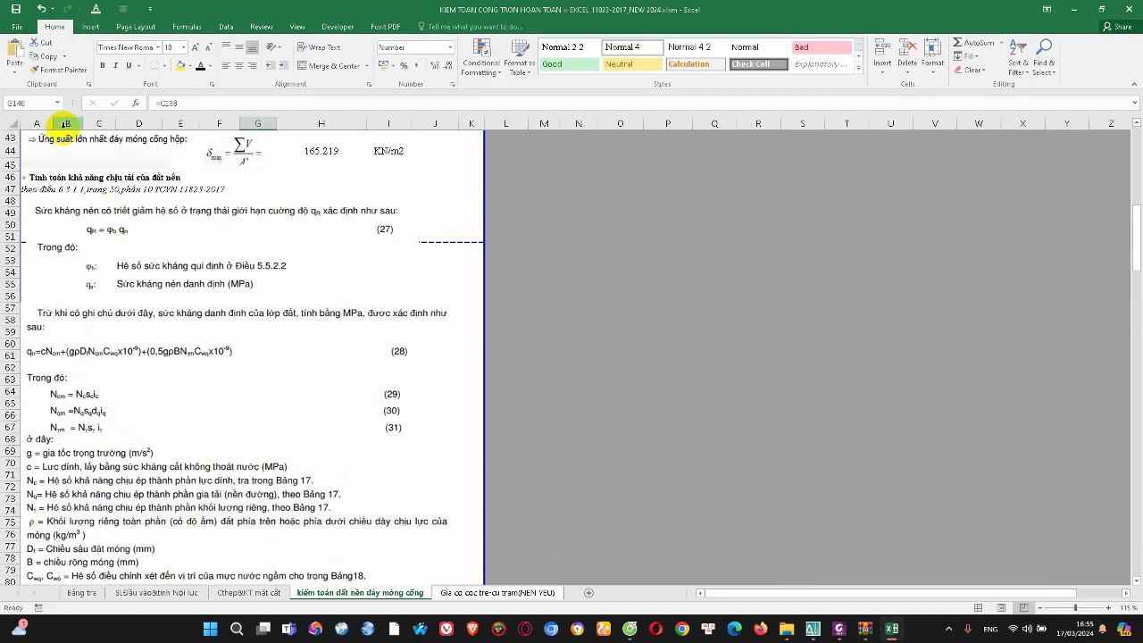
scroll(214, 268, down, 6)
scroll(186, 303, down, 3)
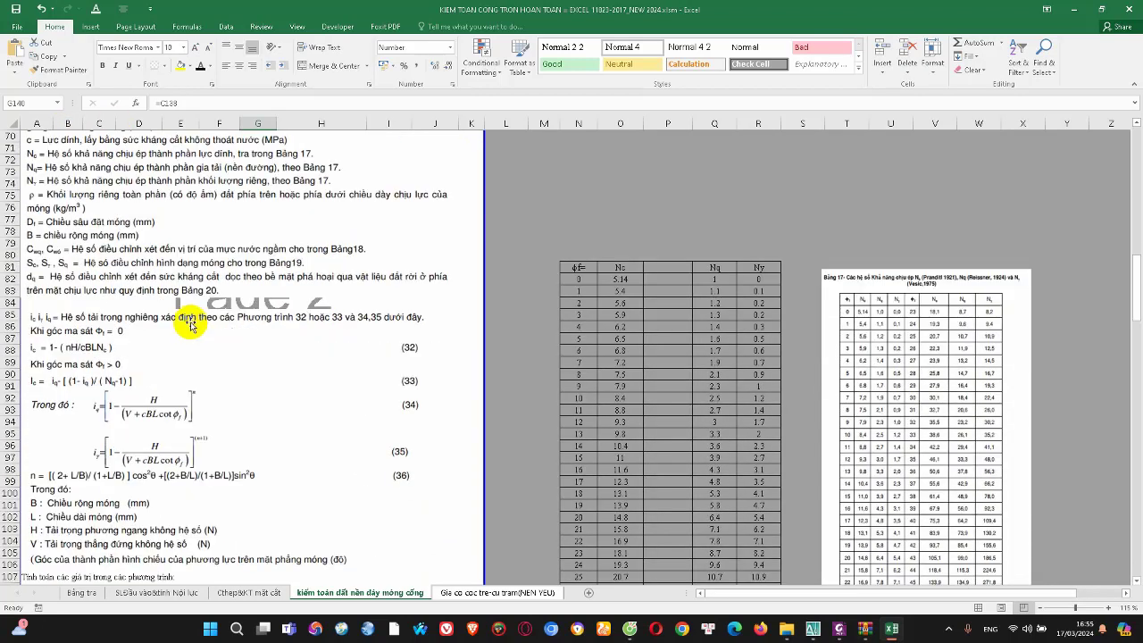
scroll(182, 337, down, 3)
scroll(140, 395, down, 2)
scroll(116, 410, down, 1)
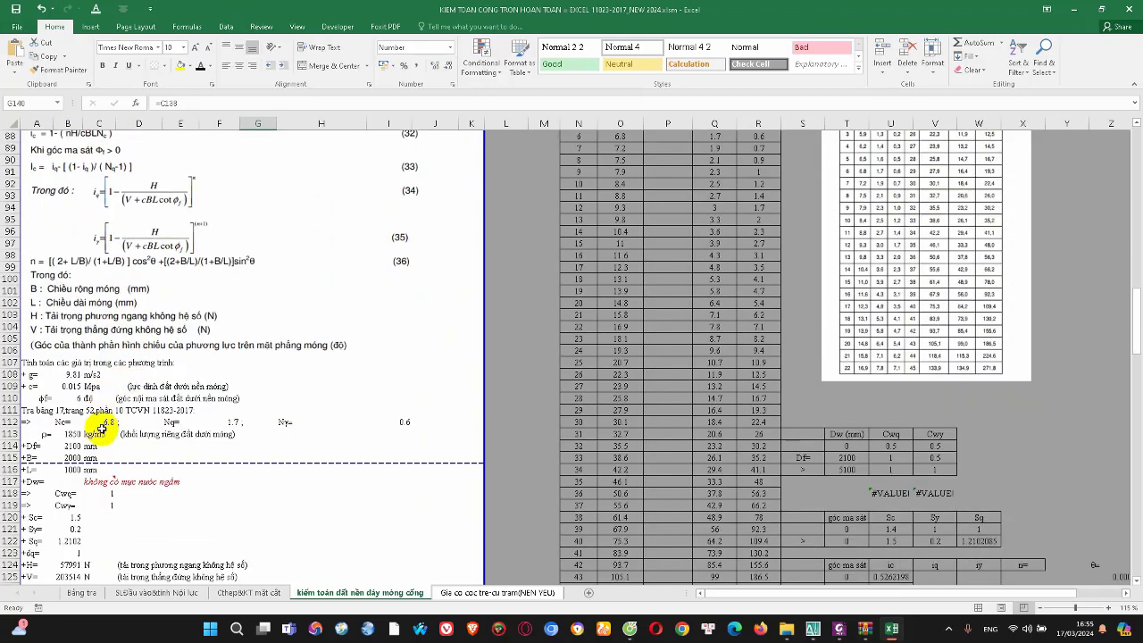
scroll(116, 411, down, 1)
click(74, 351)
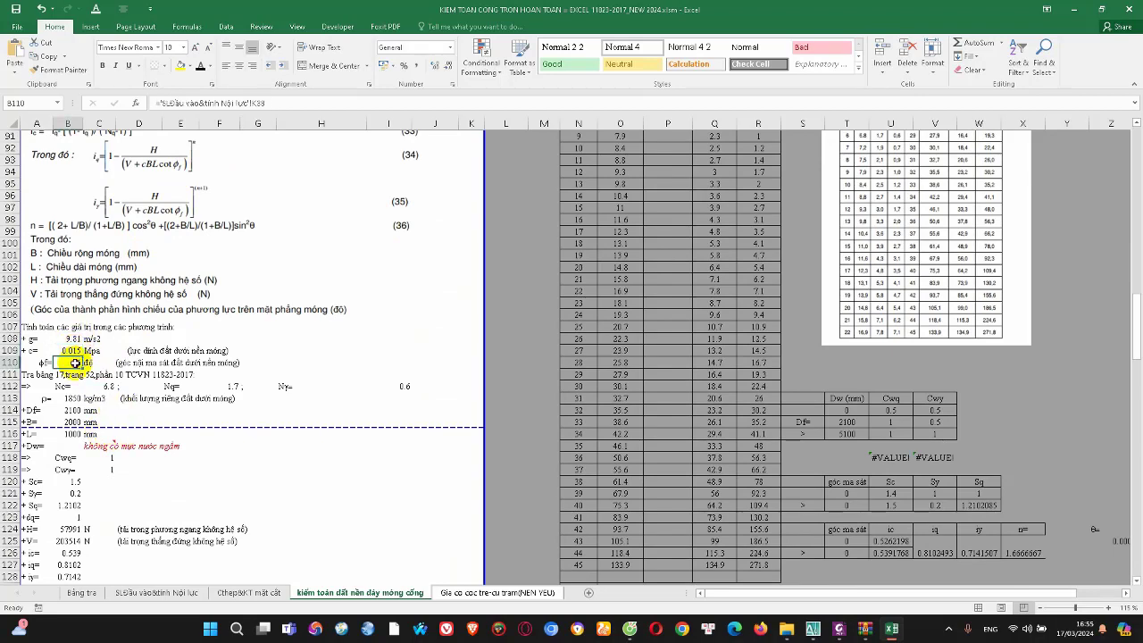
click(157, 593)
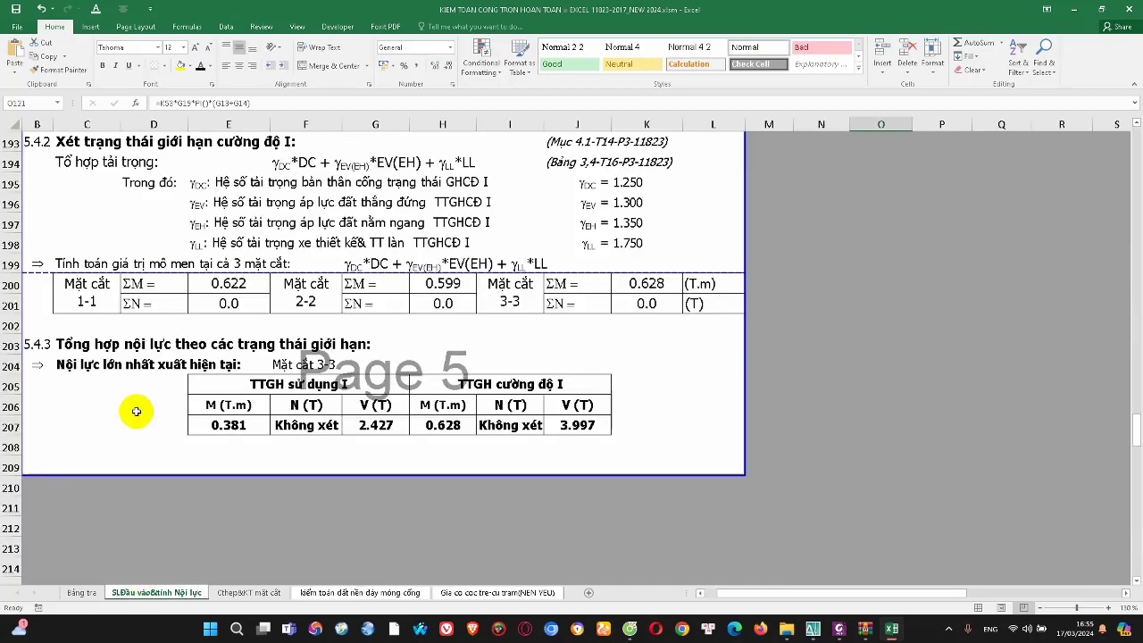
scroll(1138, 327, up, 2)
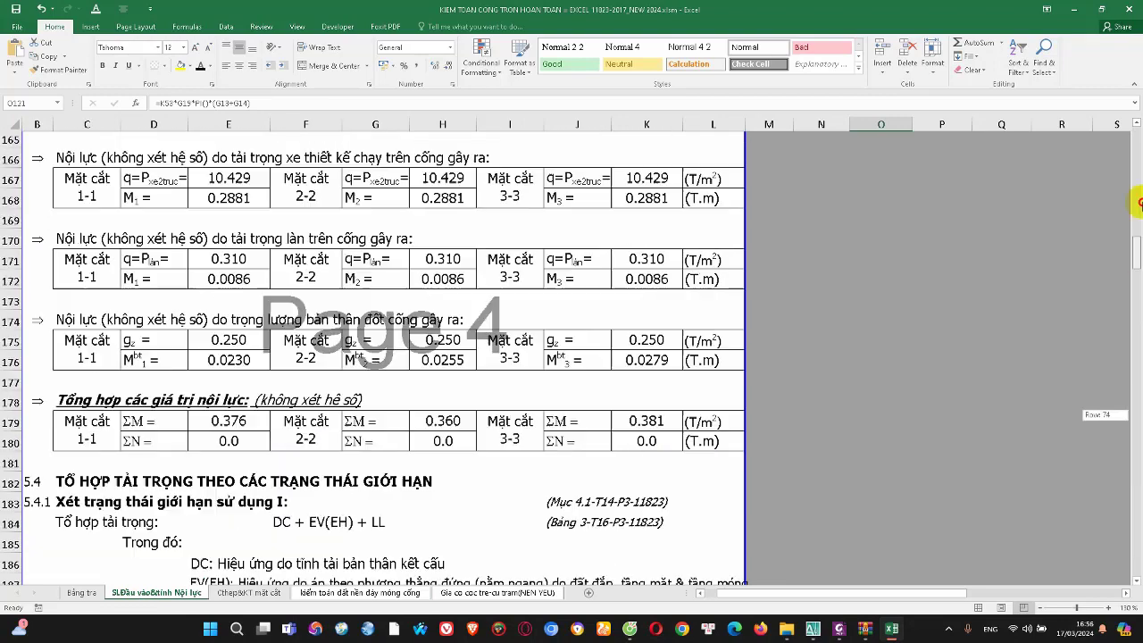
drag(1138, 409, 1139, 167)
scroll(544, 380, down, 2)
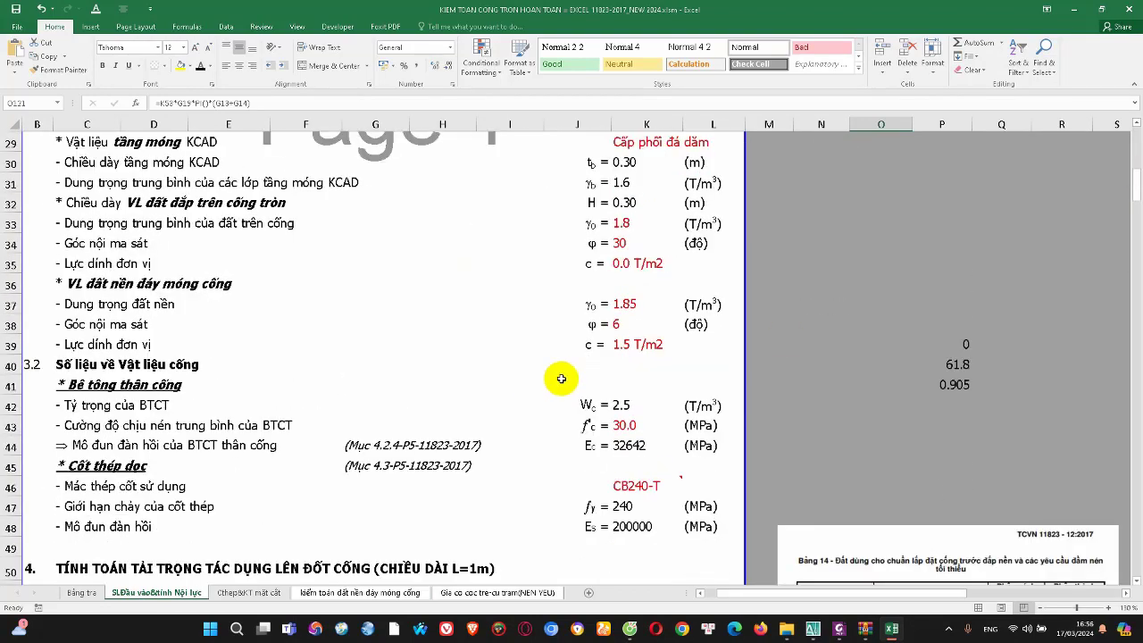
click(351, 603)
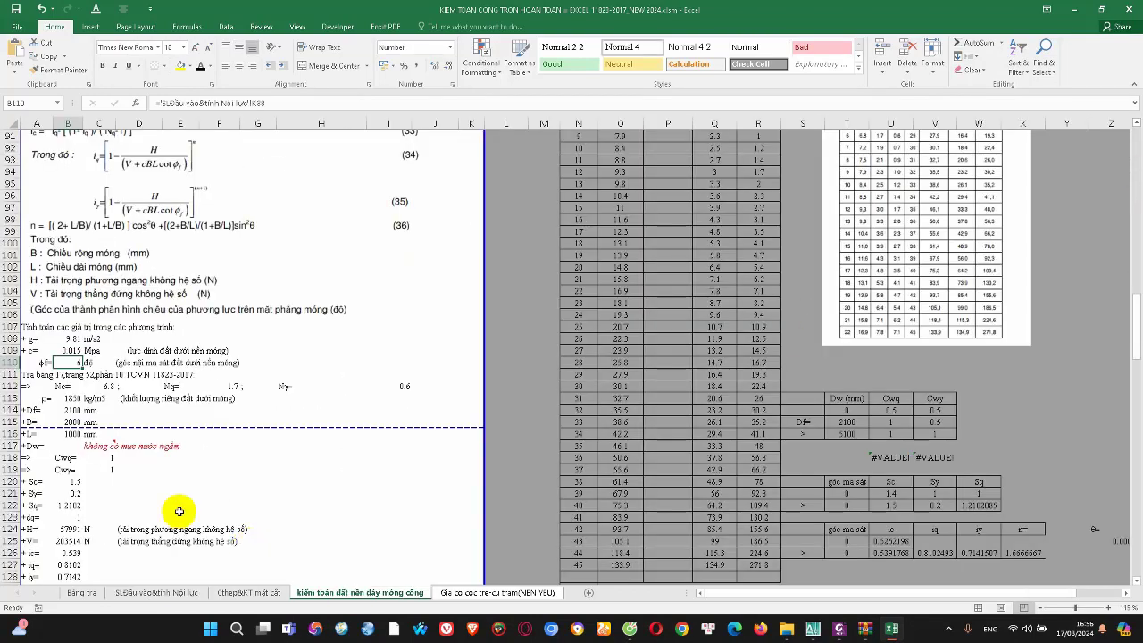
click(70, 350)
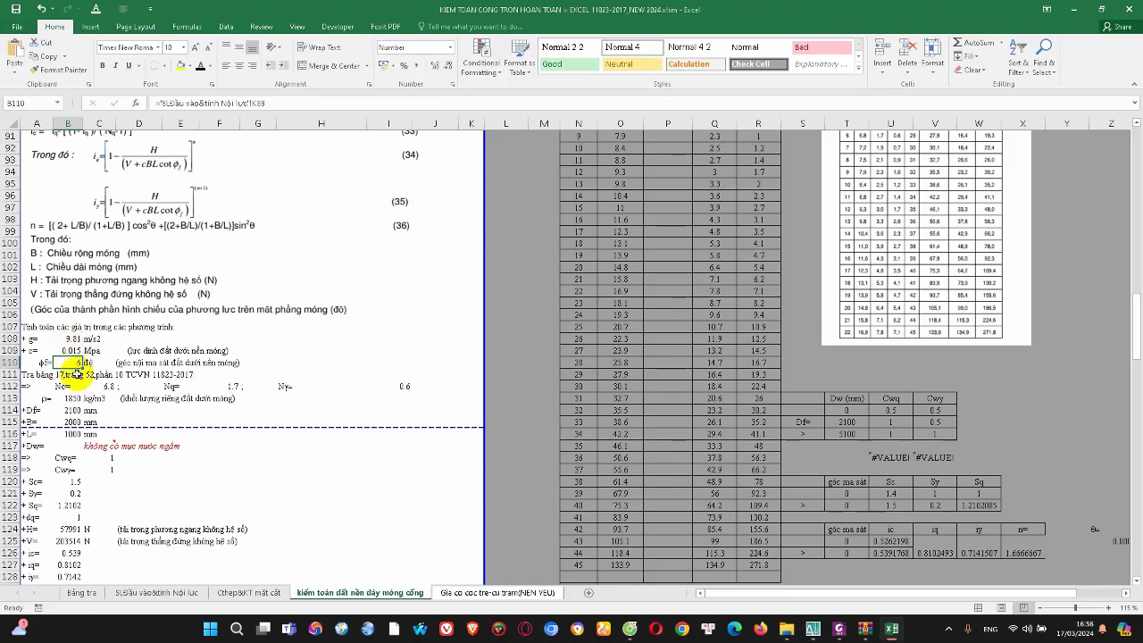
click(81, 362)
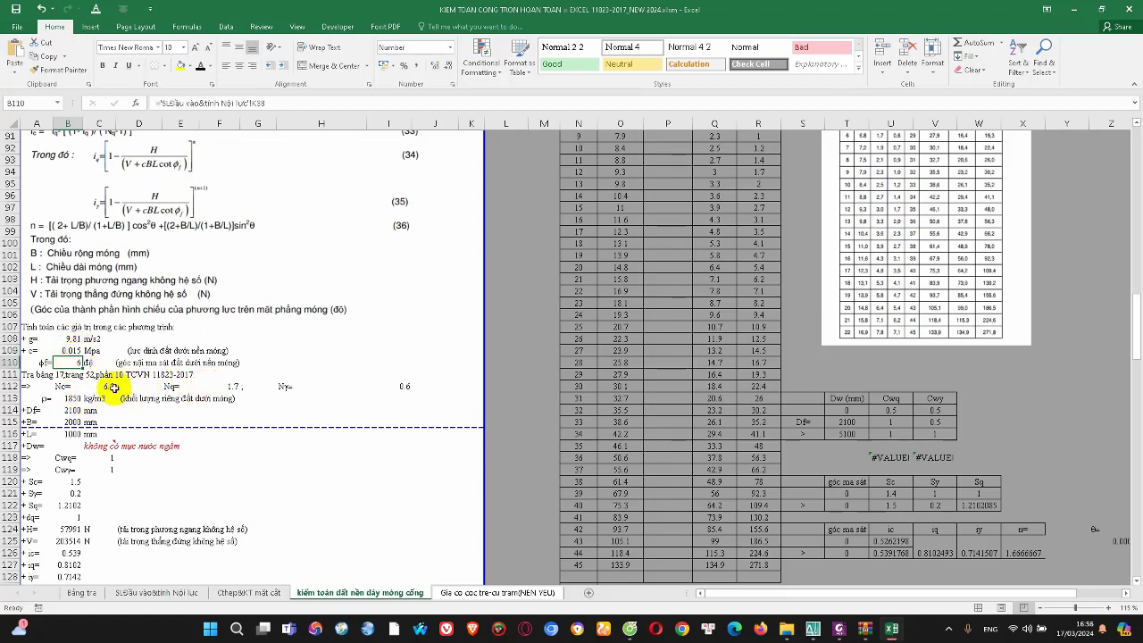
click(105, 385)
click(177, 385)
click(243, 385)
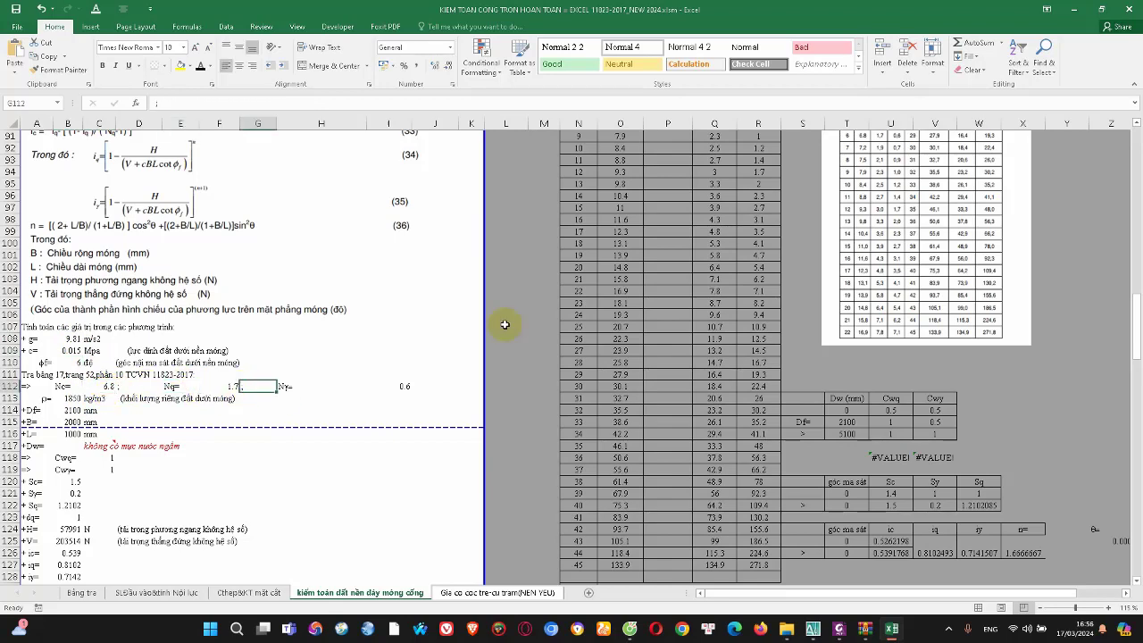
scroll(548, 238, up, 4)
scroll(92, 459, down, 3)
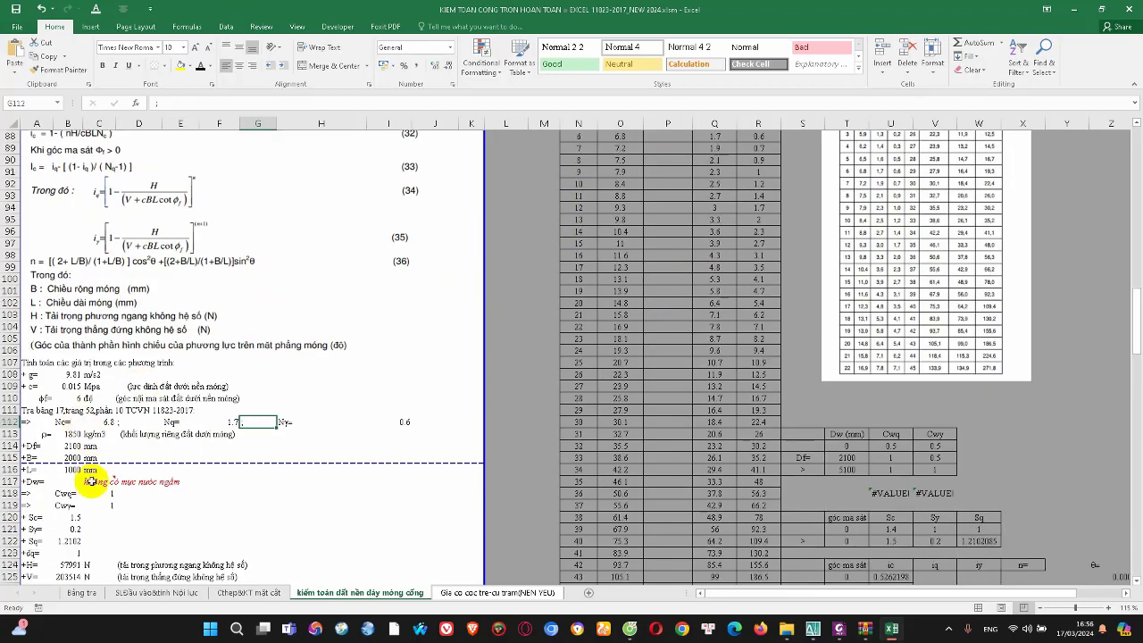
scroll(90, 471, down, 1)
click(72, 413)
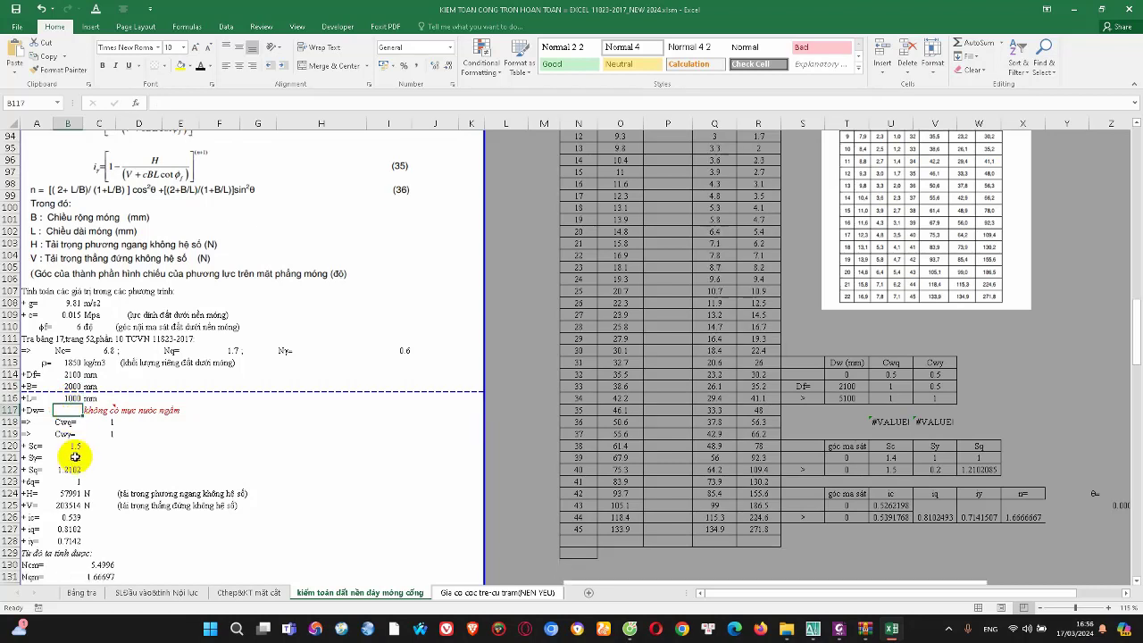
scroll(71, 447, down, 1)
click(101, 411)
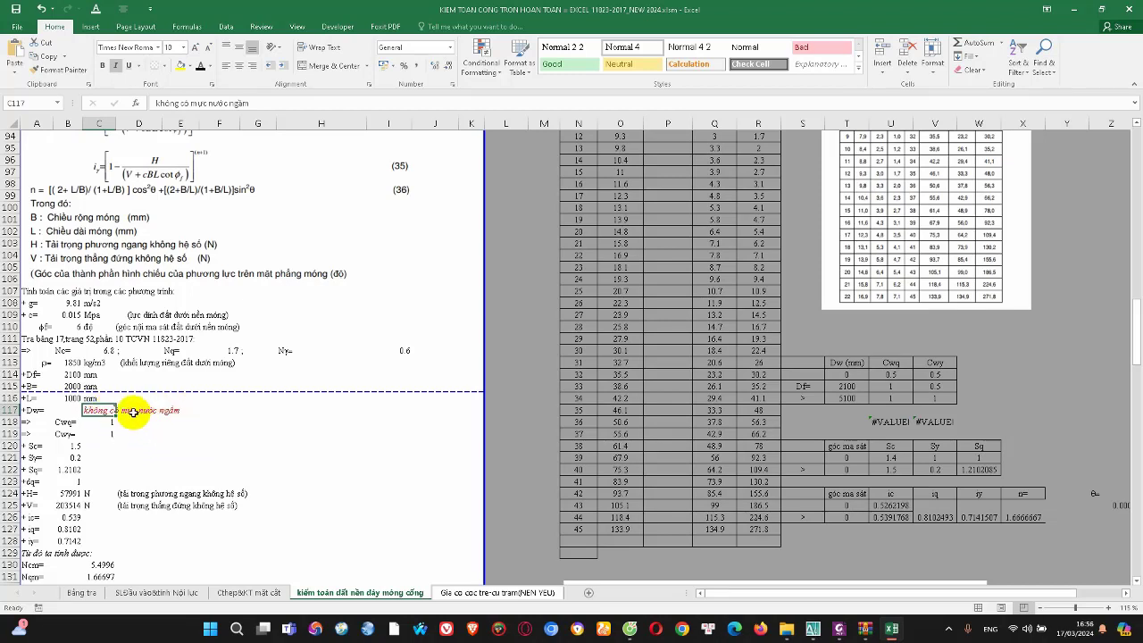
click(101, 421)
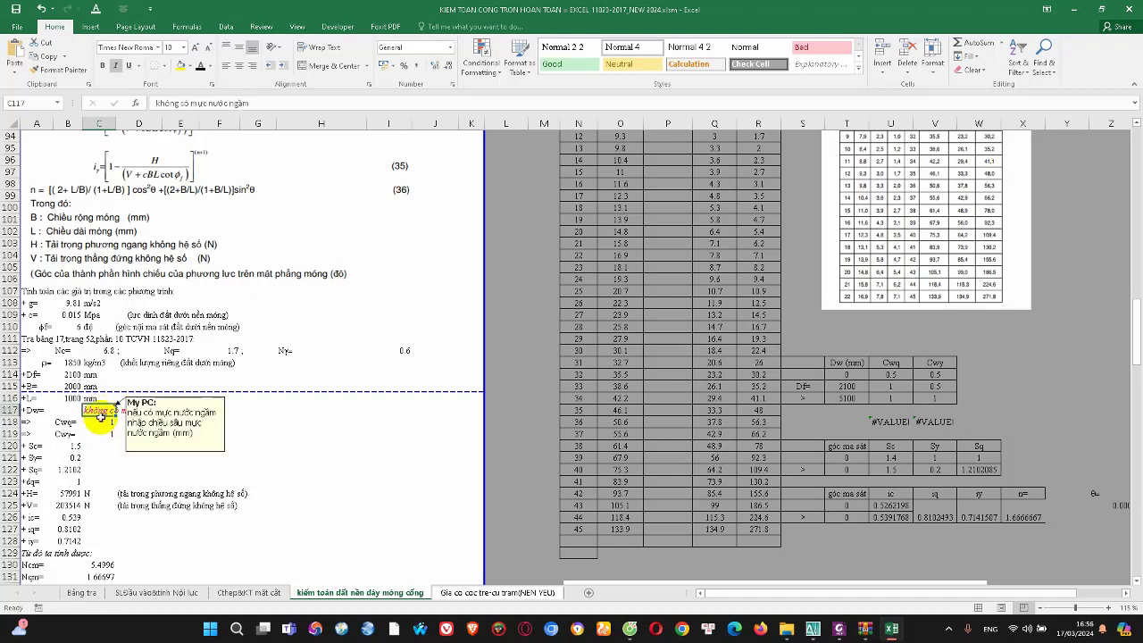
click(98, 410)
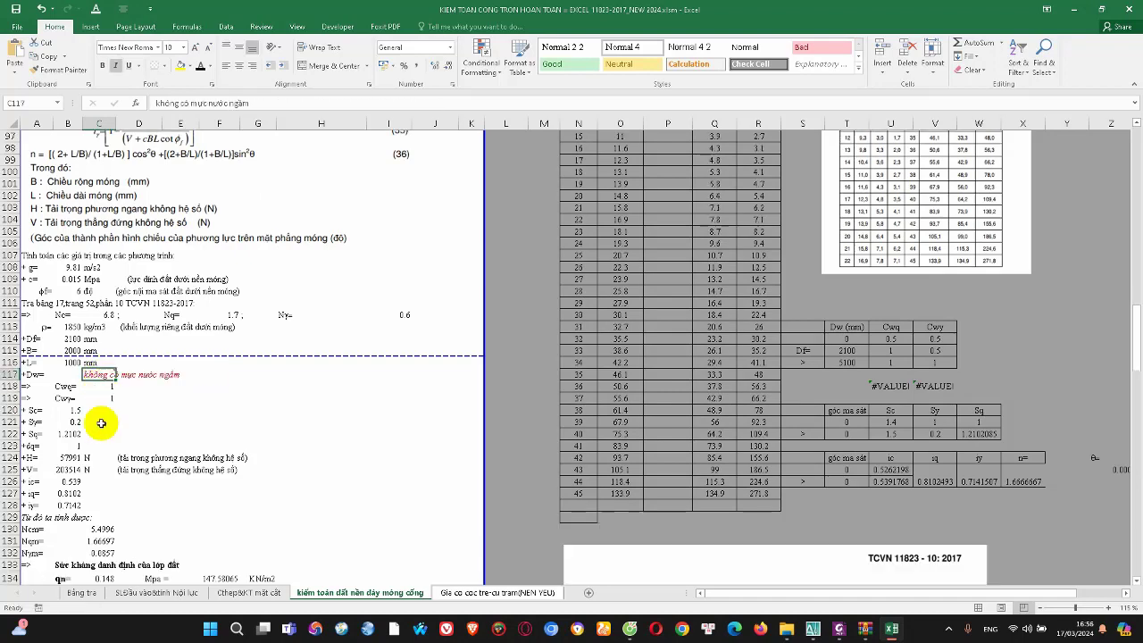
scroll(103, 416, down, 1)
scroll(133, 419, down, 2)
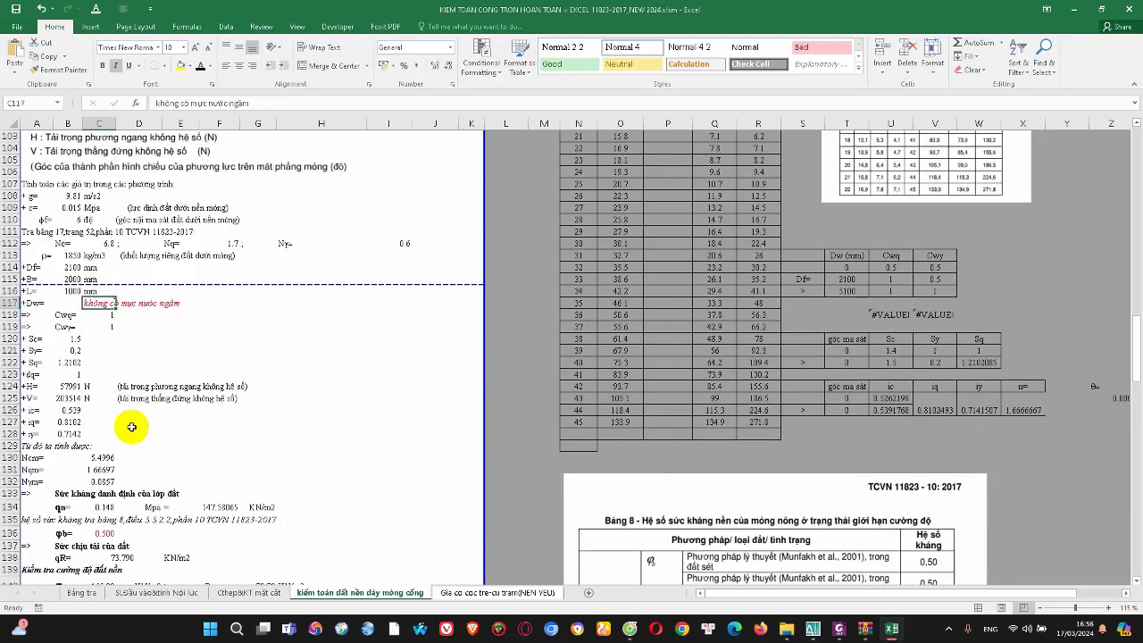
scroll(133, 428, down, 1)
double_click(68, 350)
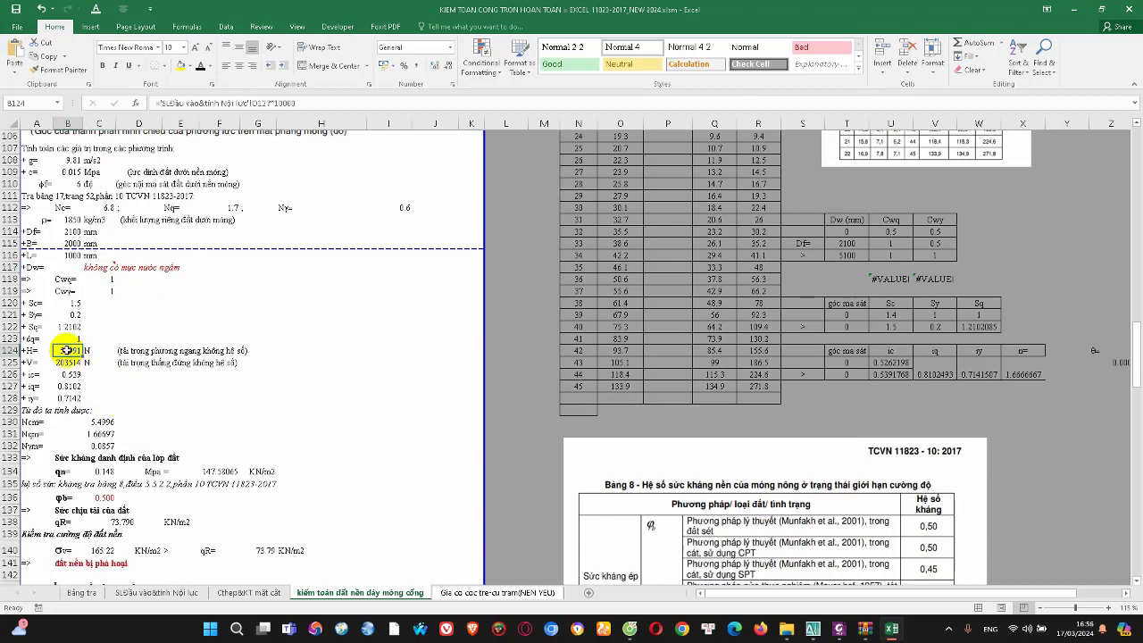
click(72, 365)
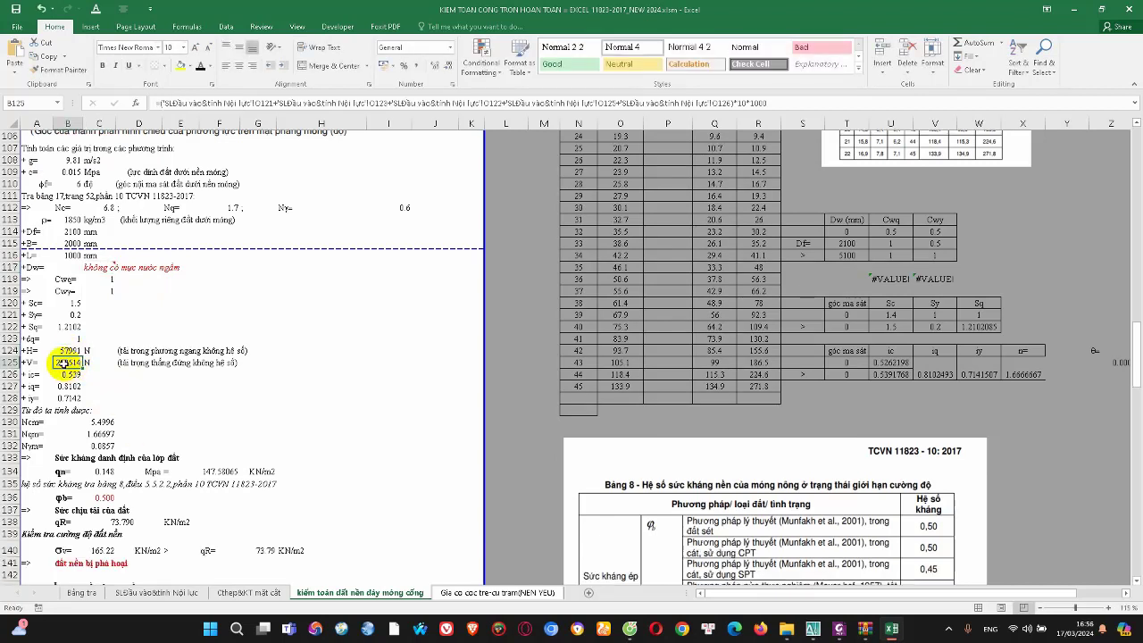
double_click(72, 364)
key(Escape)
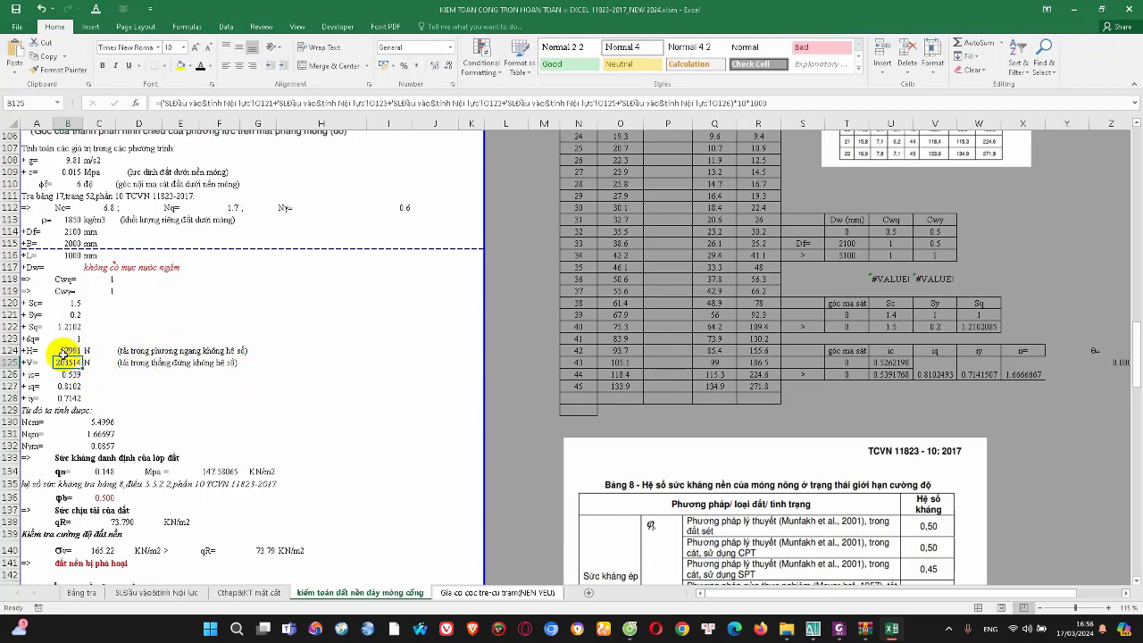
scroll(80, 410, down, 1)
scroll(92, 438, down, 1)
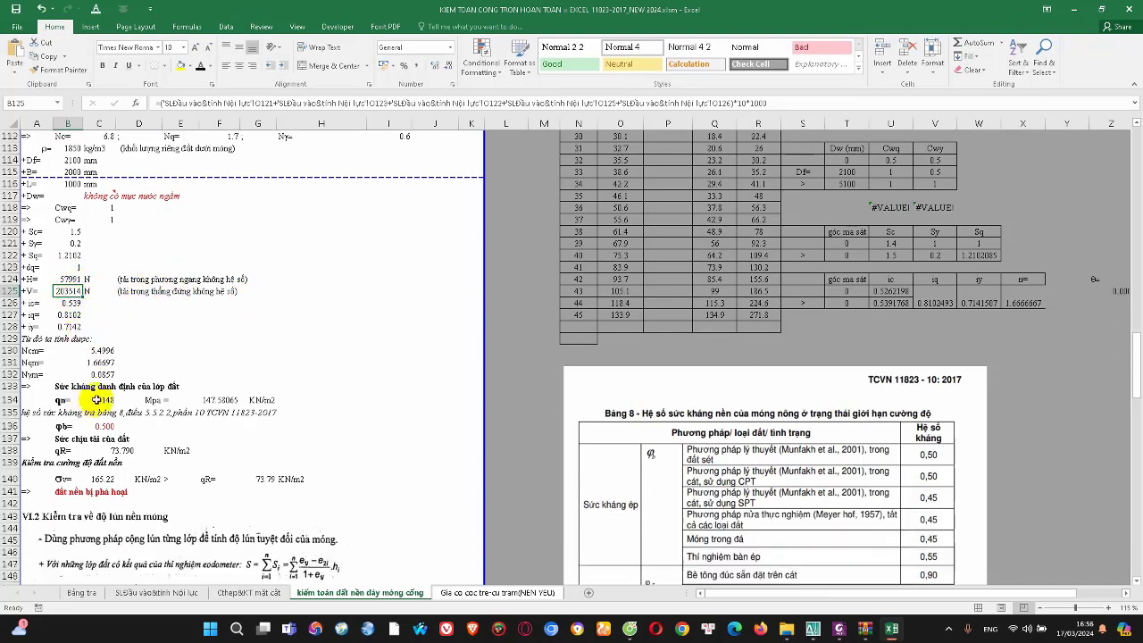
scroll(111, 402, down, 1)
click(106, 393)
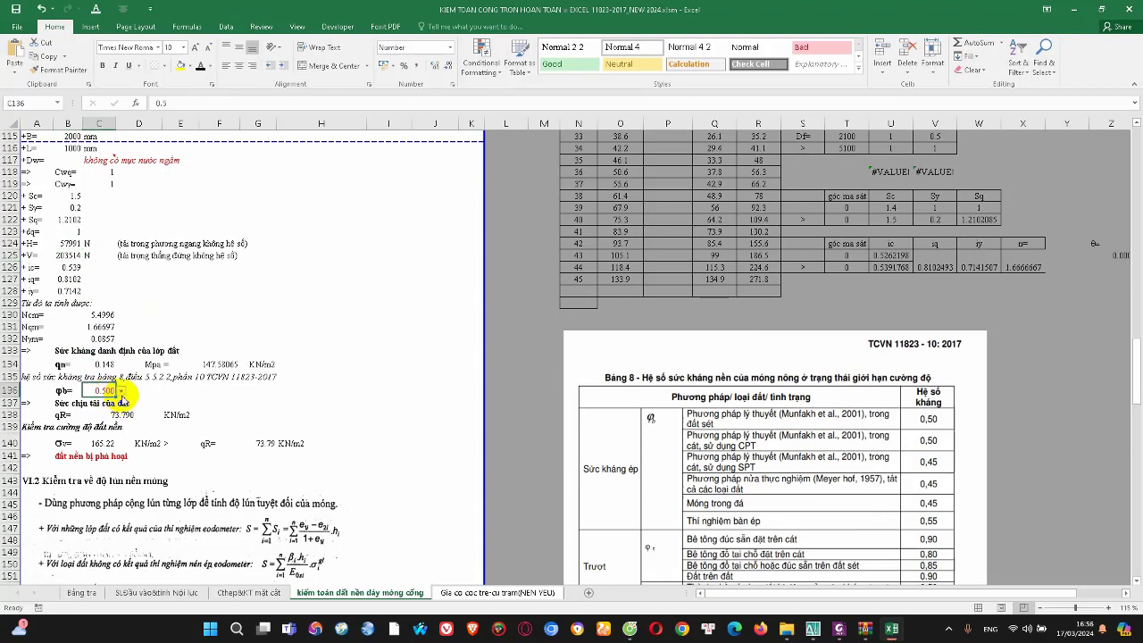
scroll(178, 386, down, 1)
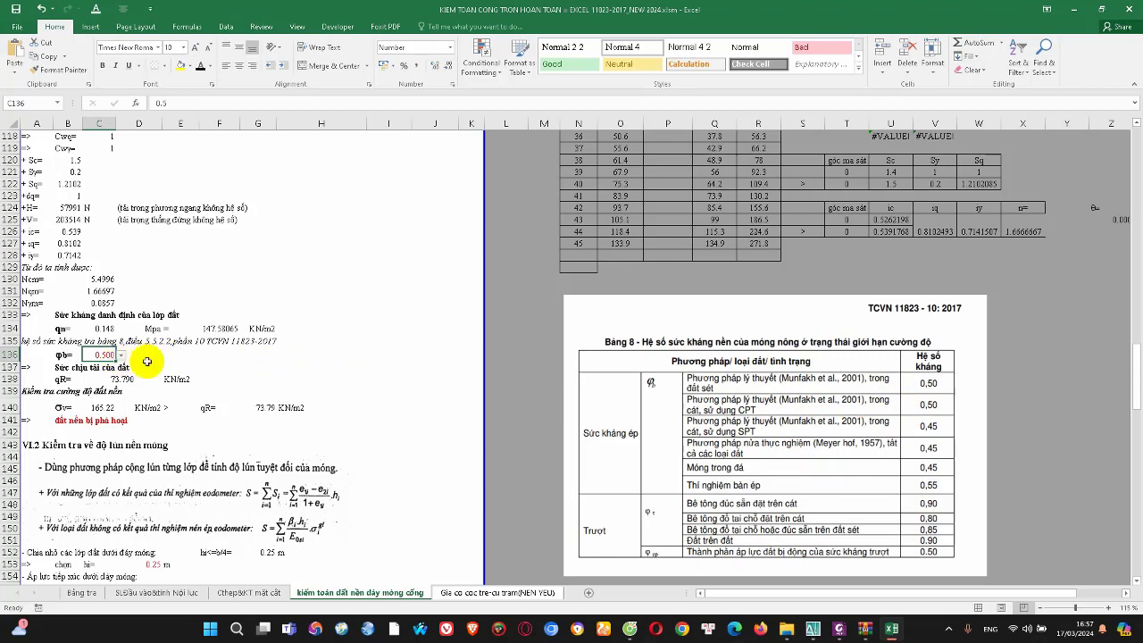
click(147, 361)
scroll(134, 358, down, 1)
click(104, 319)
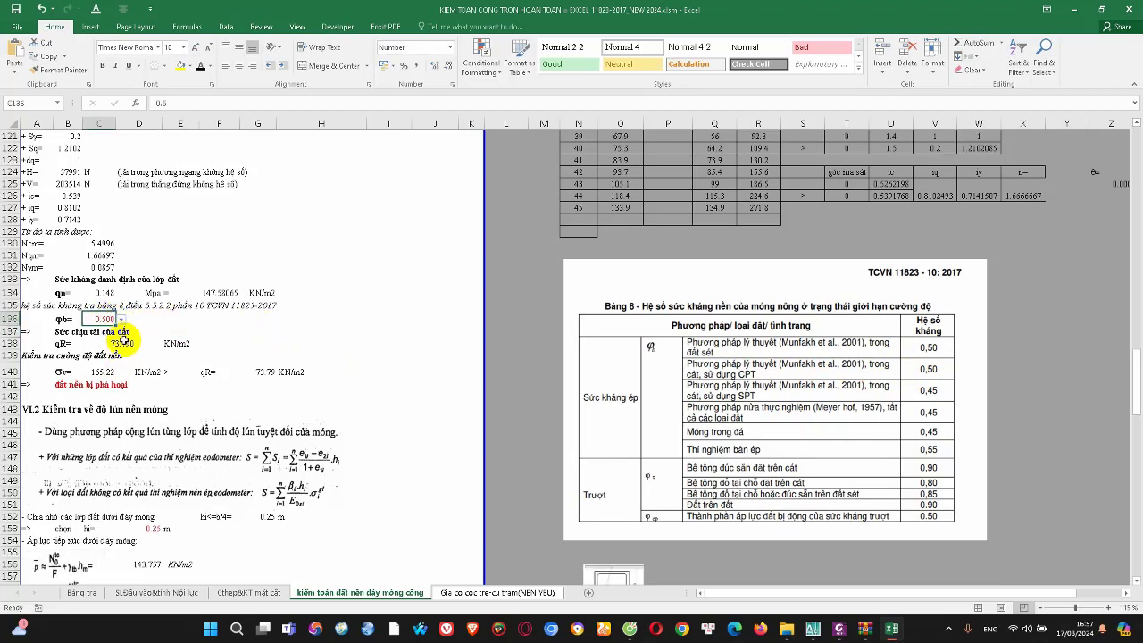
click(117, 345)
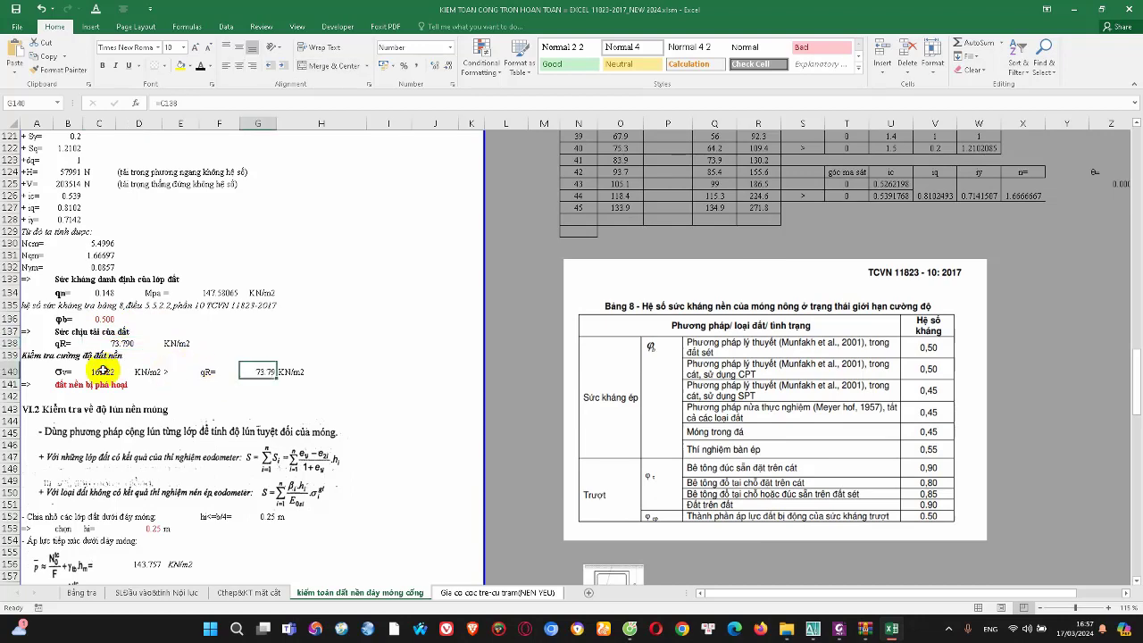
Trace the 165.22 stress in C140 to =H44 and review B141's pass/fail IF formula
double_click(108, 371)
scroll(119, 379, up, 1)
scroll(119, 379, up, 20)
scroll(301, 462, up, 2)
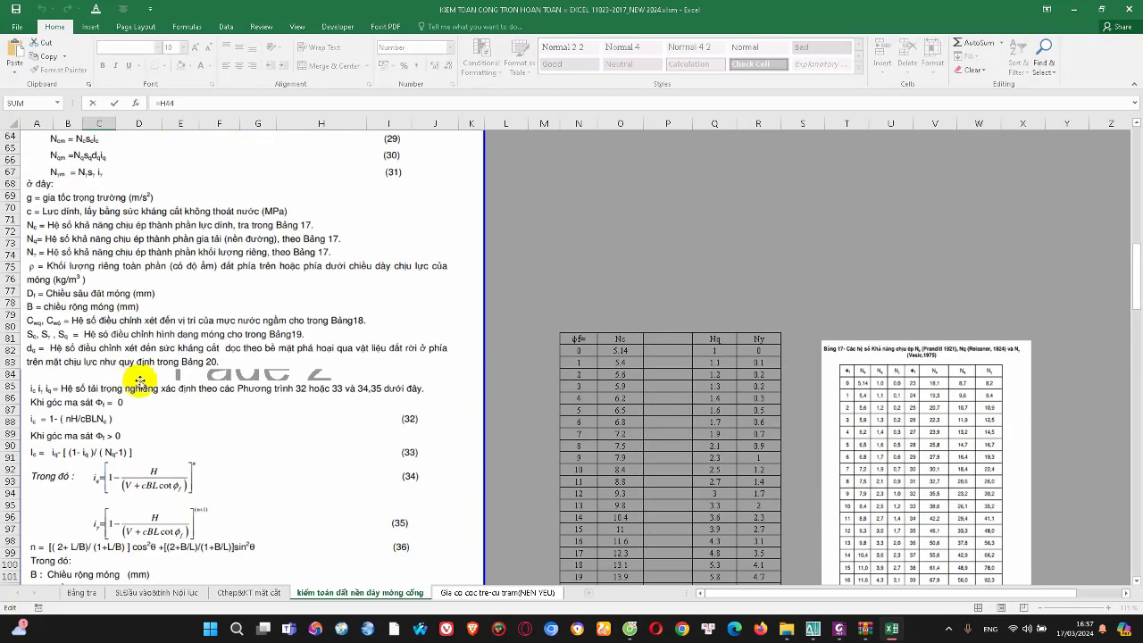
scroll(256, 438, up, 2)
scroll(158, 294, up, 2)
key(Escape)
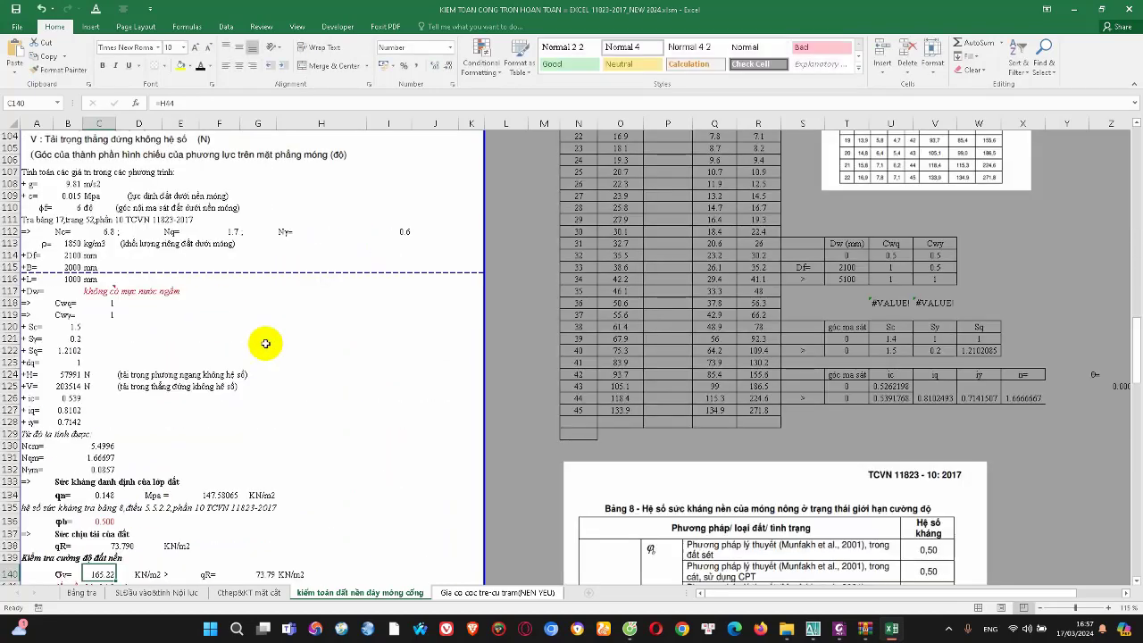
scroll(134, 428, down, 2)
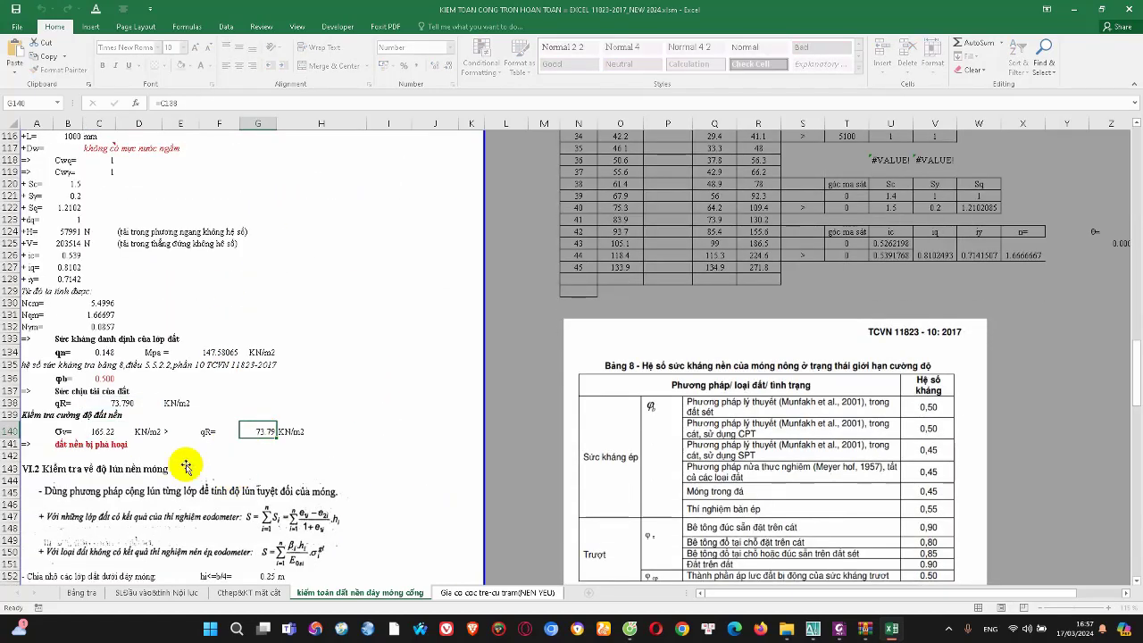
click(67, 409)
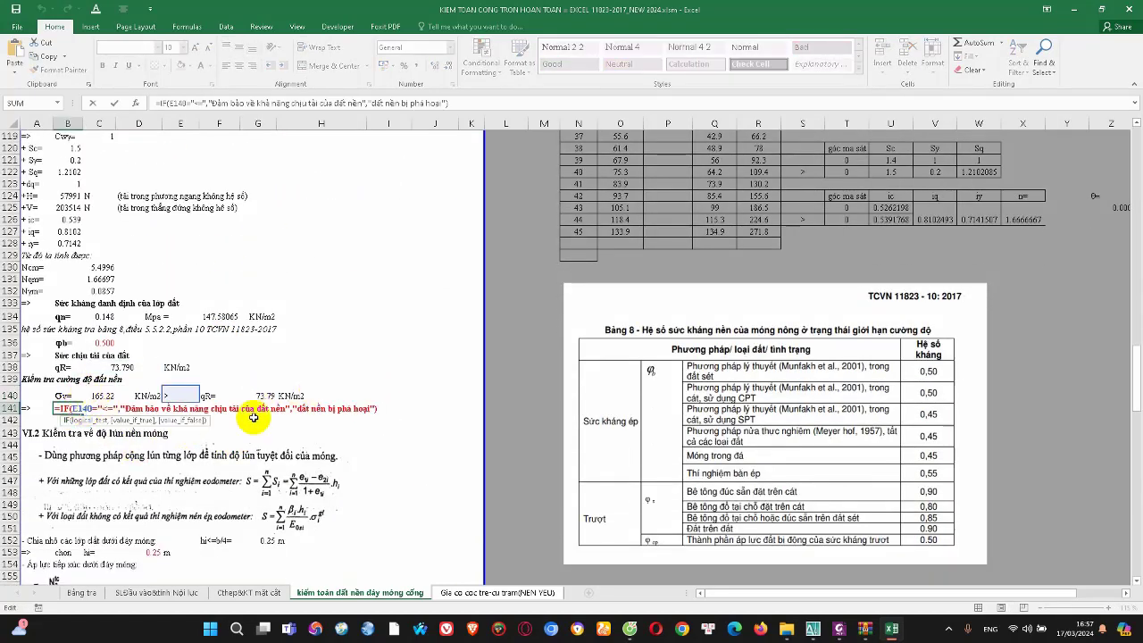
Scroll through the settlement tables and inspect the cells near the bearing check
scroll(238, 426, down, 2)
scroll(238, 426, down, 2)
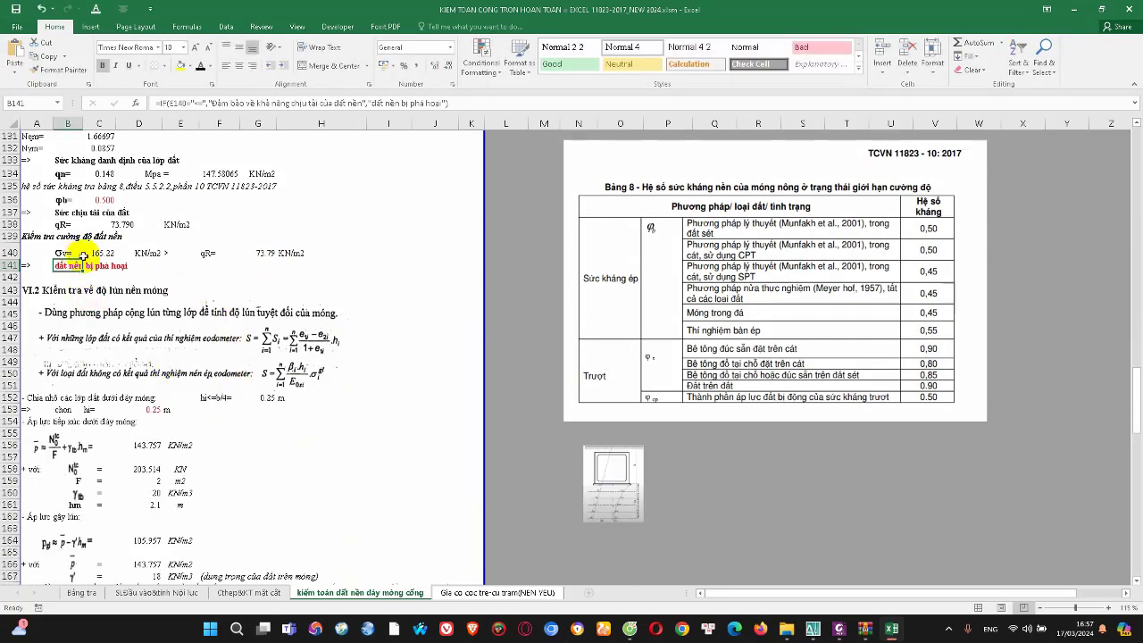
scroll(119, 265, down, 1)
scroll(154, 314, down, 2)
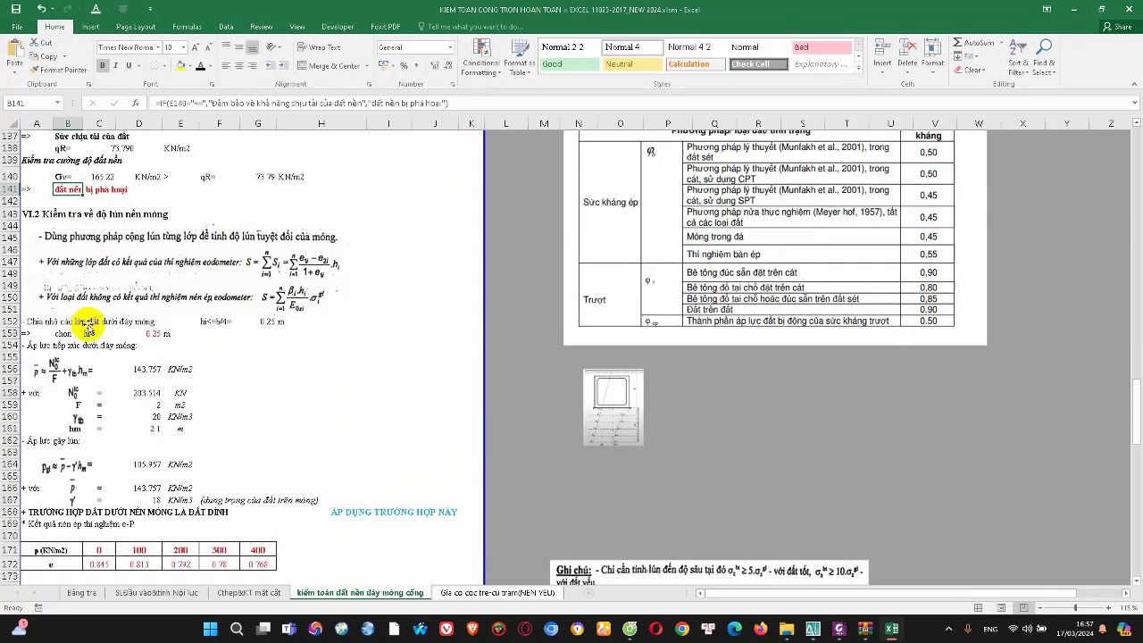
scroll(116, 333, down, 3)
scroll(179, 348, down, 7)
scroll(235, 372, down, 1)
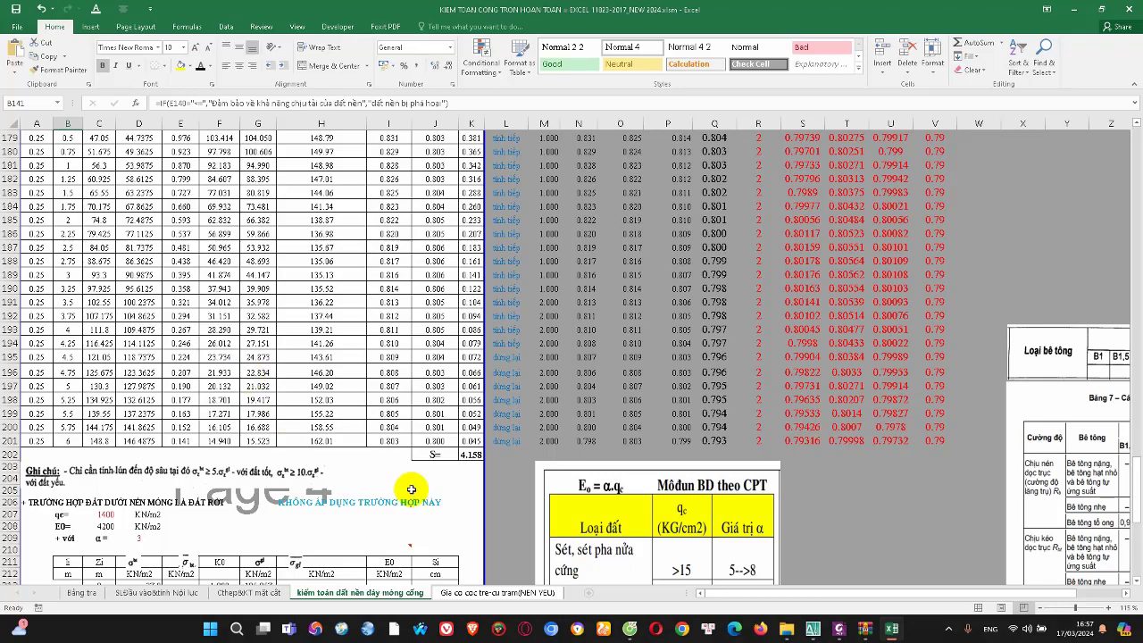
scroll(319, 419, down, 7)
scroll(331, 432, down, 2)
scroll(357, 442, down, 4)
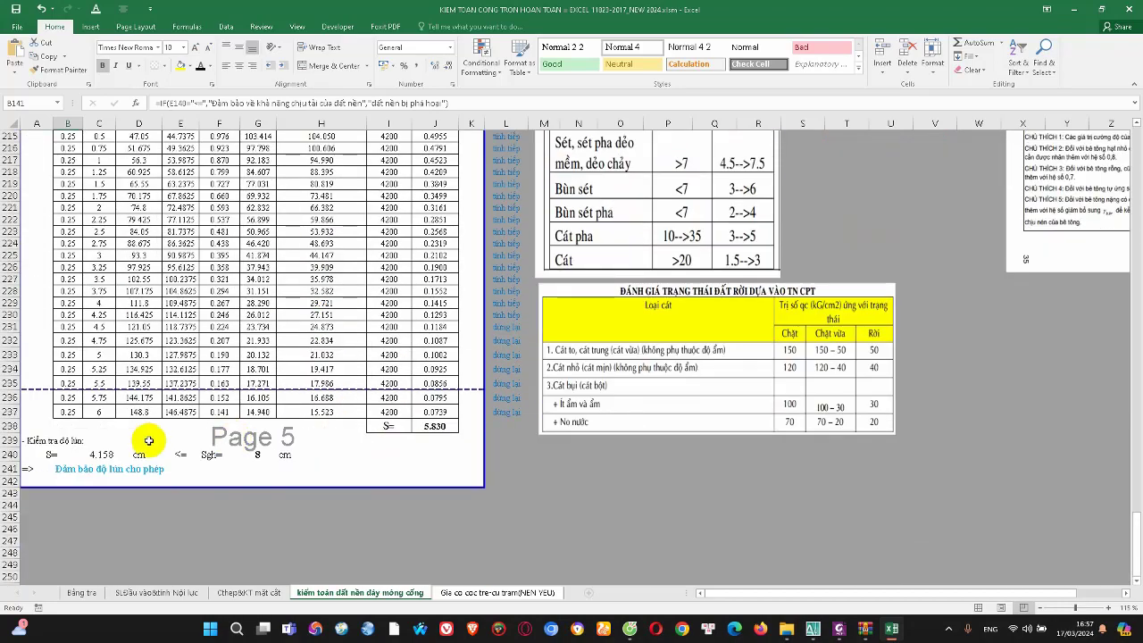
scroll(157, 447, up, 15)
scroll(166, 446, up, 7)
scroll(167, 446, up, 4)
scroll(53, 357, up, 4)
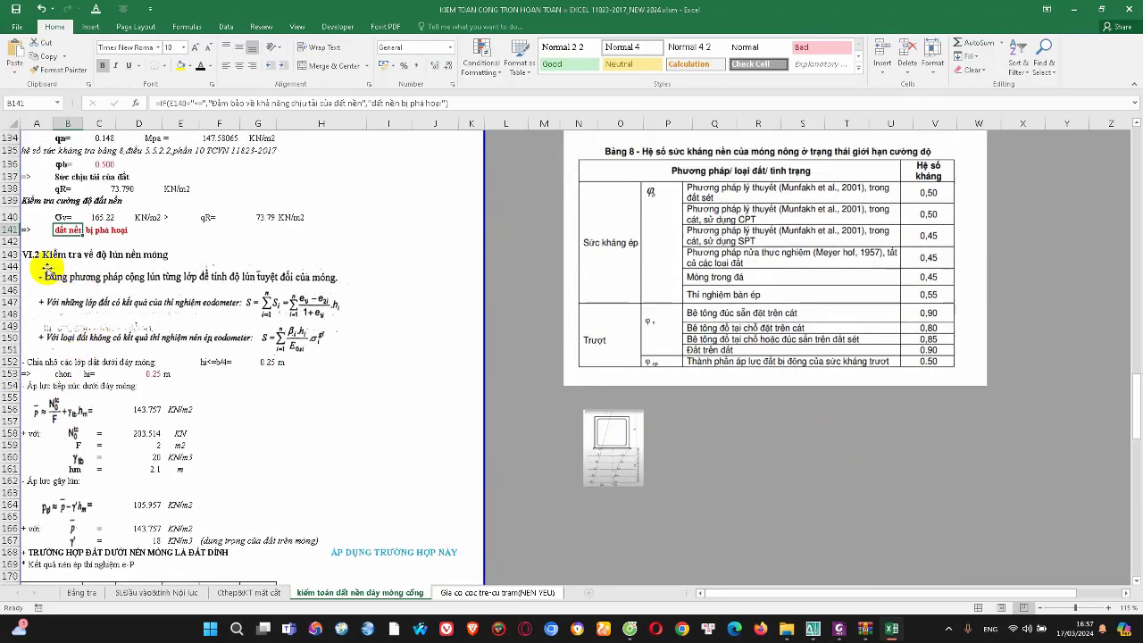
scroll(134, 268, up, 1)
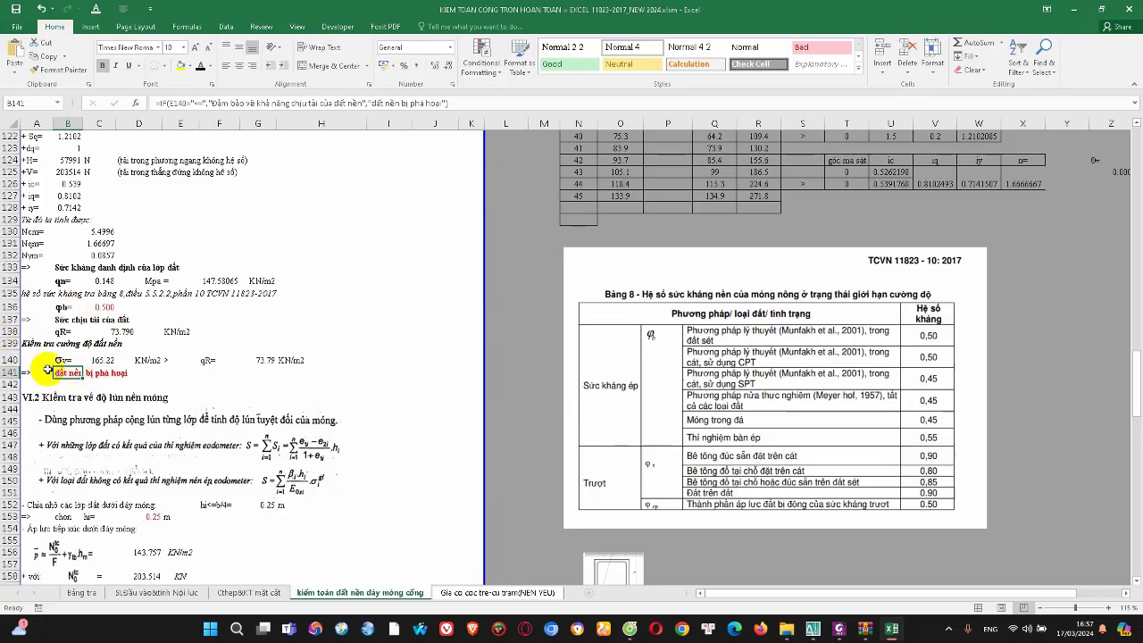
click(154, 382)
click(76, 374)
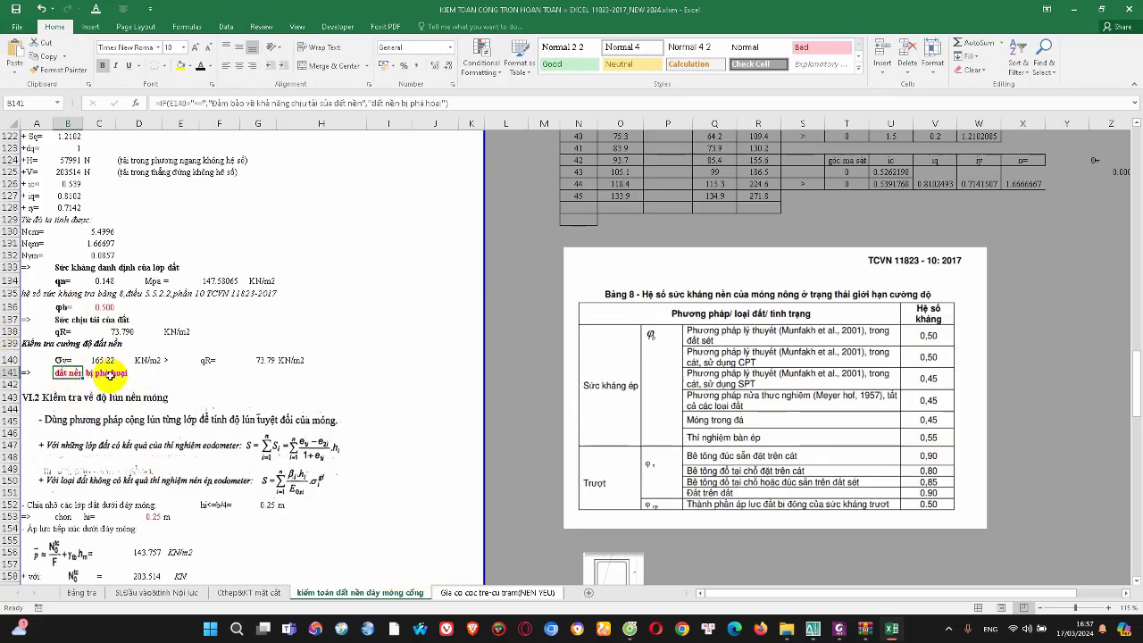
Bring up the Gia co coc tre-cu tram(NEN YEU) sheet with Pmax = 16.52 T/m2 over [R1] = 7.38
click(503, 593)
scroll(212, 472, up, 5)
scroll(201, 446, up, 5)
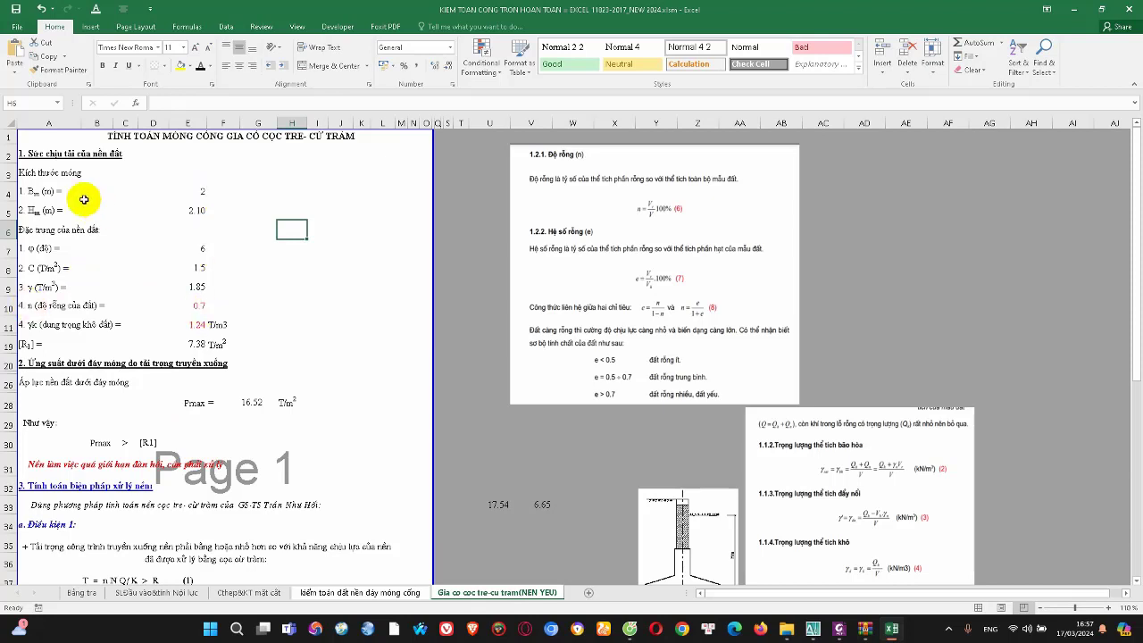
drag(134, 190, 182, 294)
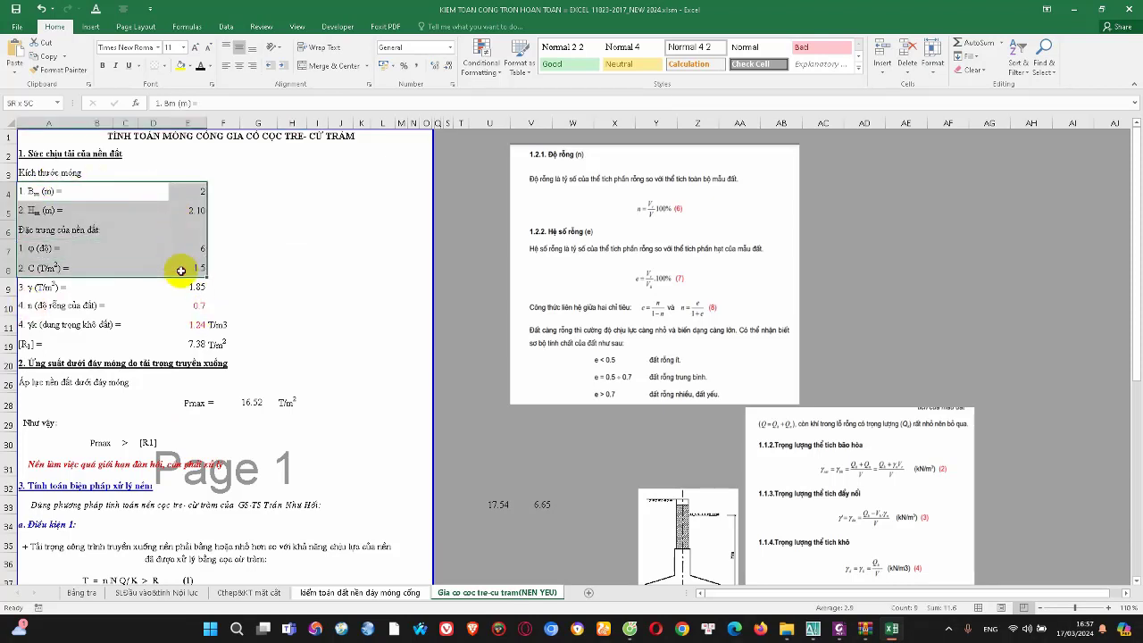
click(260, 319)
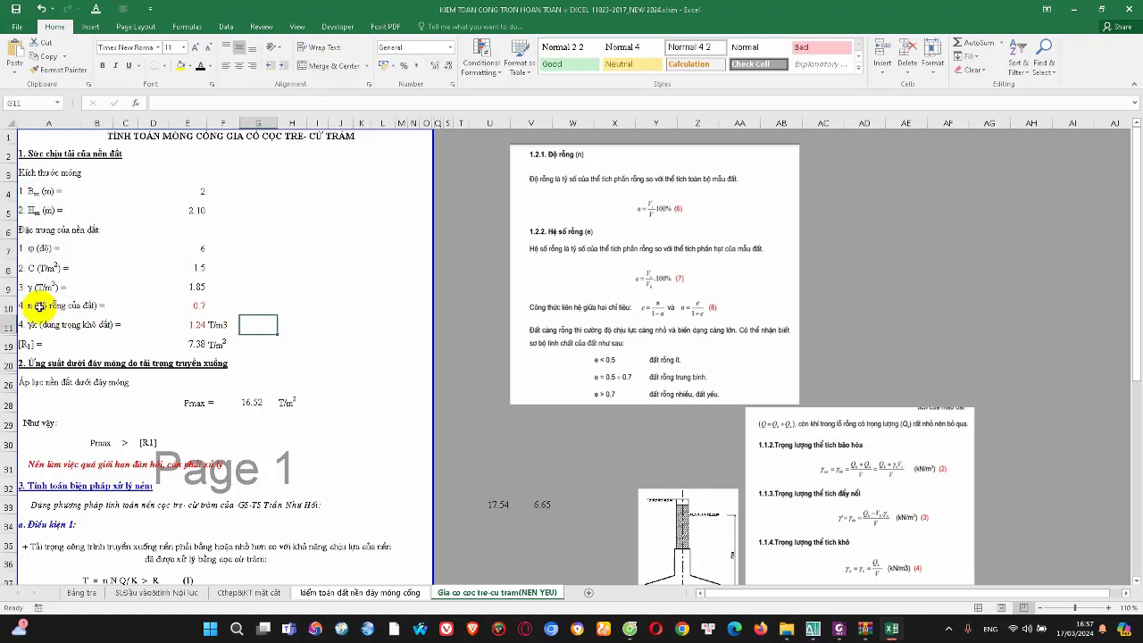
drag(23, 306, 187, 306)
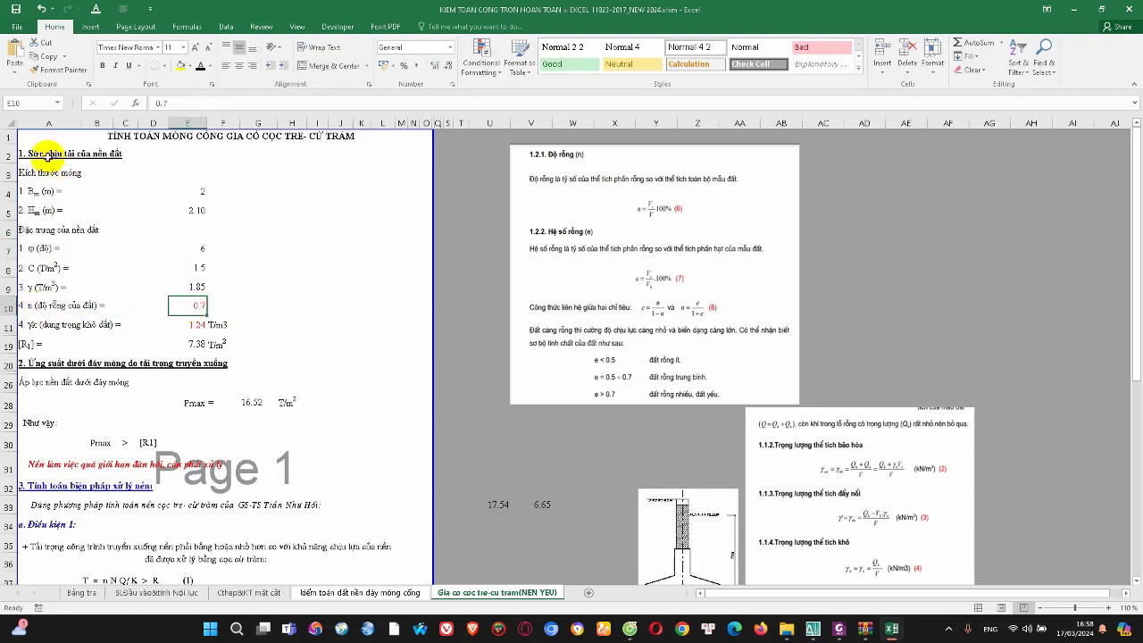
click(43, 156)
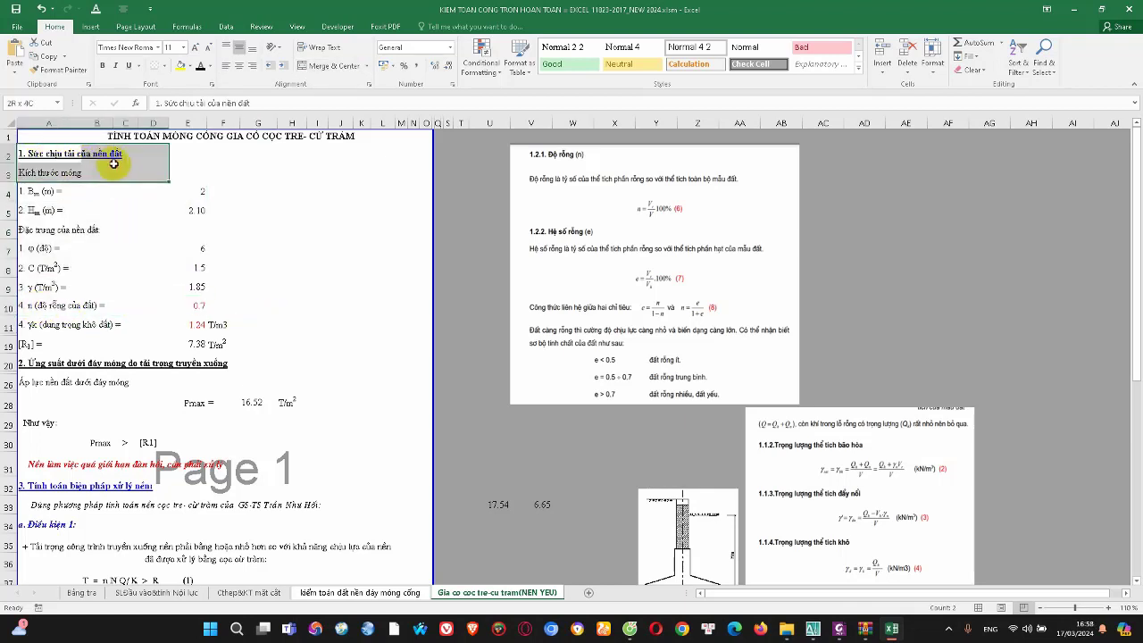
click(101, 230)
click(198, 325)
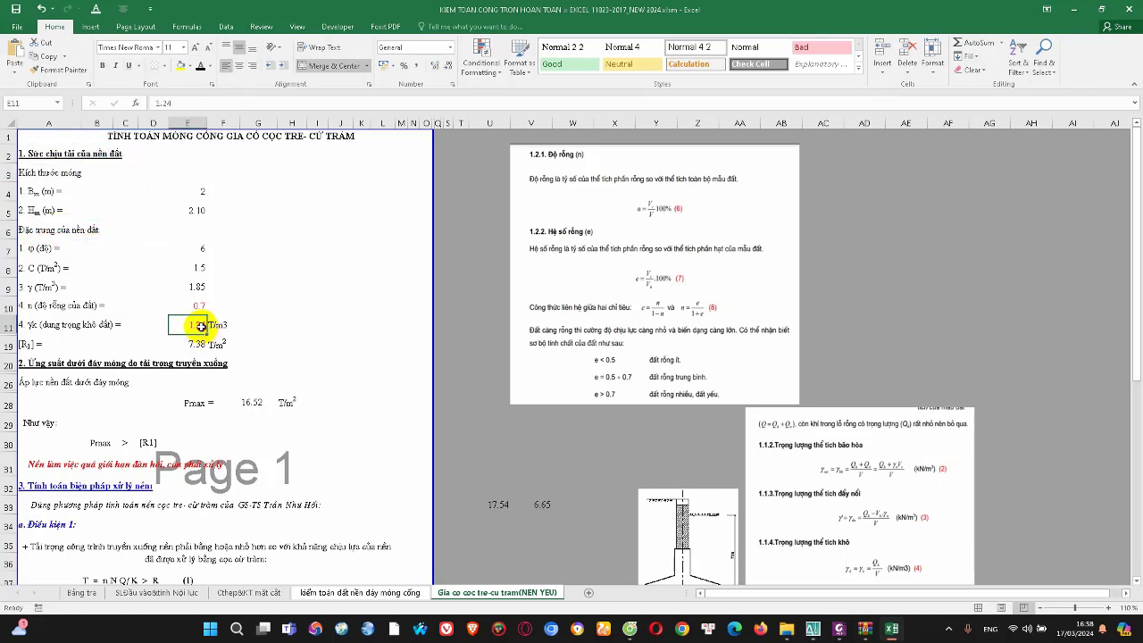
click(79, 325)
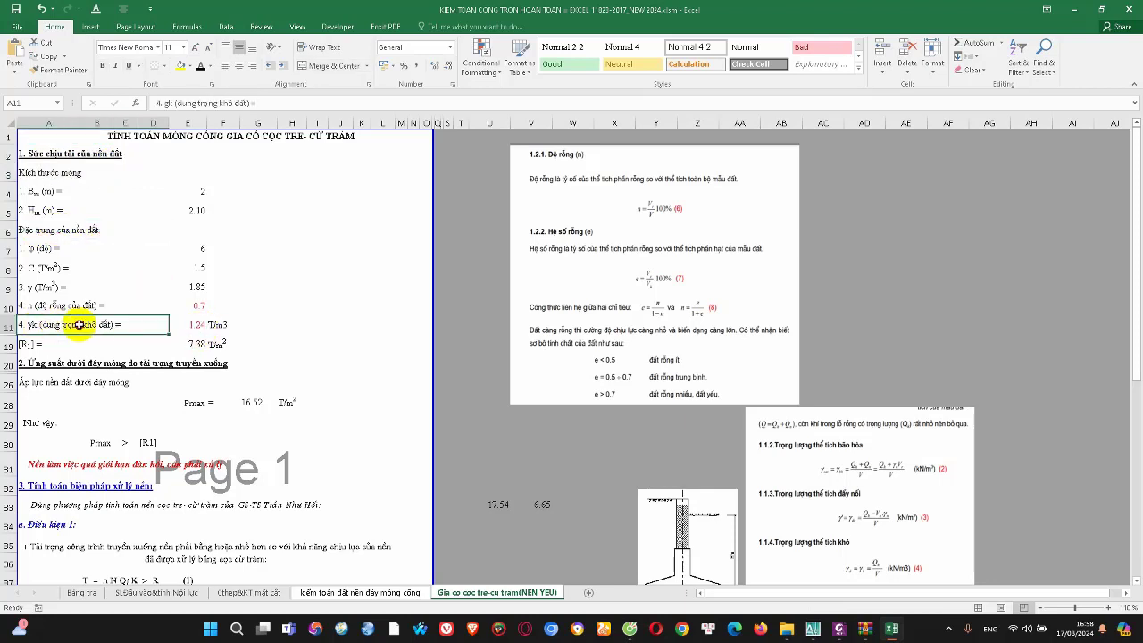
click(186, 325)
scroll(208, 247, down, 2)
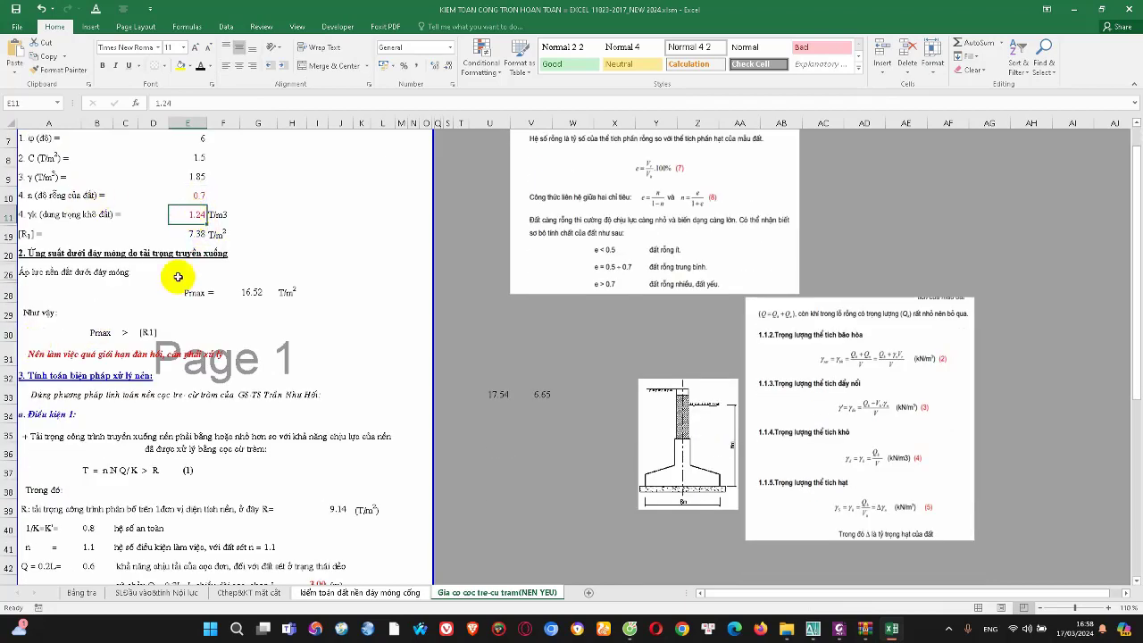
scroll(178, 282, down, 1)
click(246, 235)
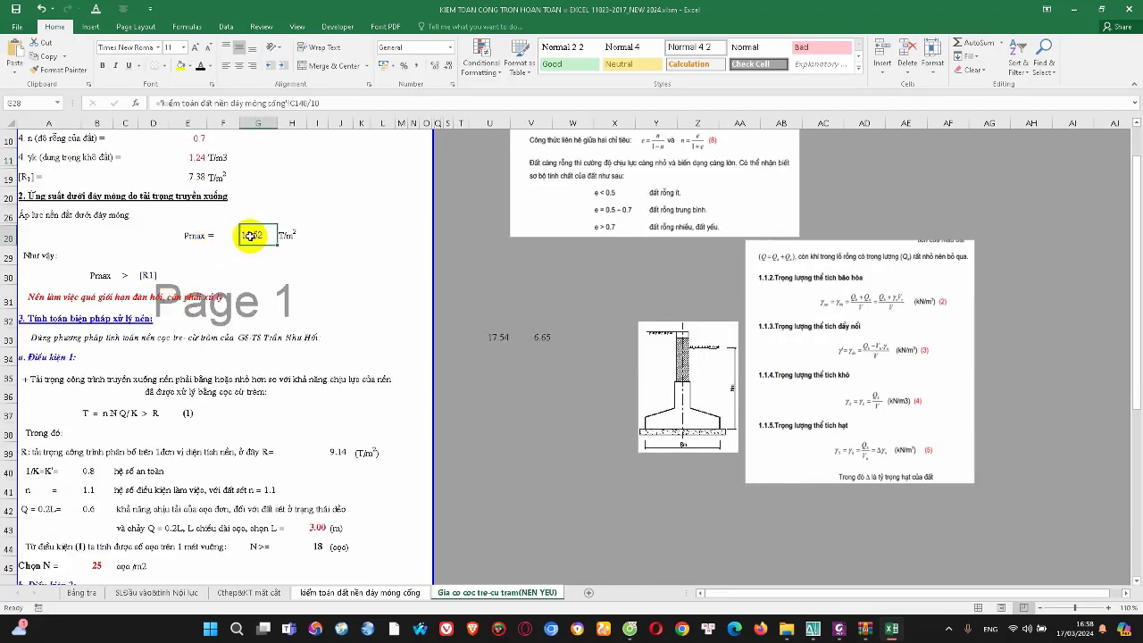
click(153, 297)
scroll(134, 285, down, 1)
click(67, 256)
scroll(159, 318, down, 1)
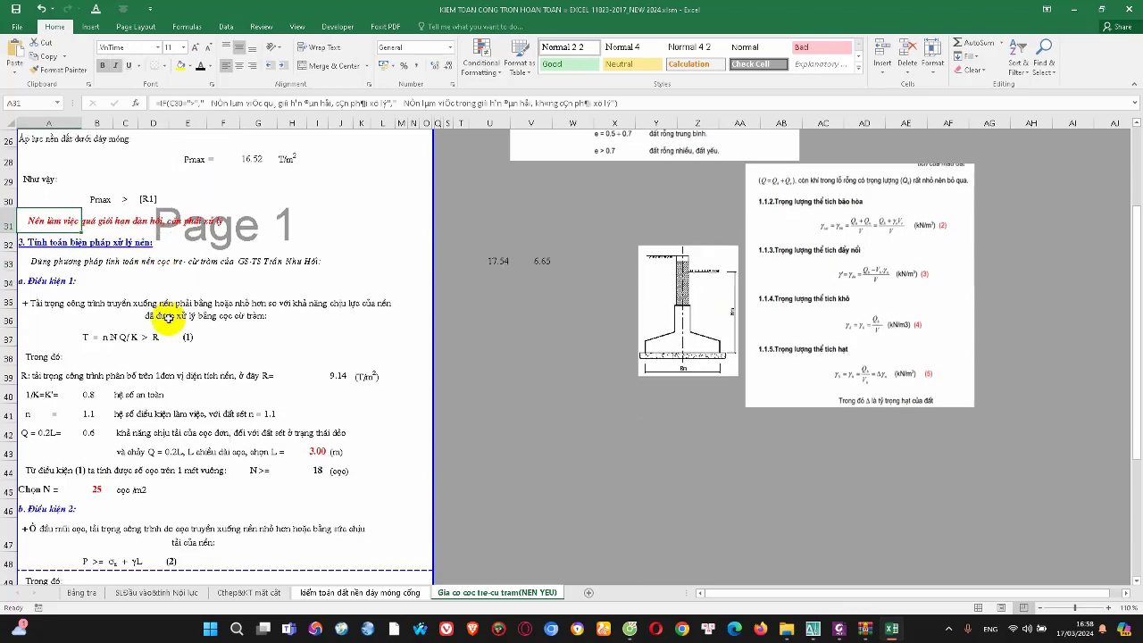
scroll(160, 319, down, 1)
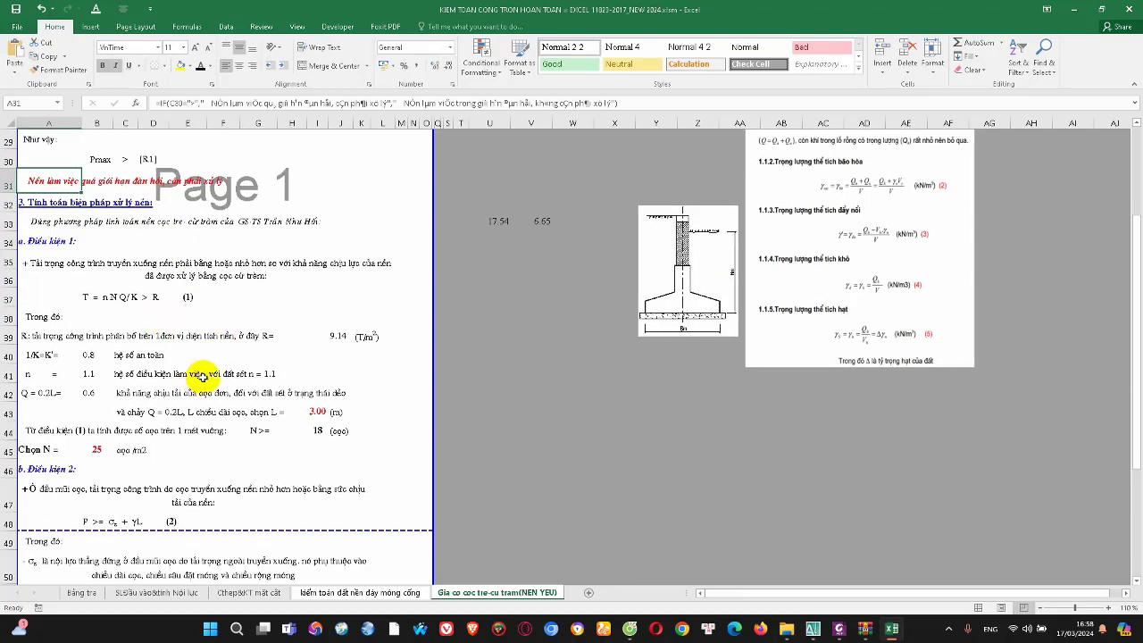
scroll(204, 377, down, 2)
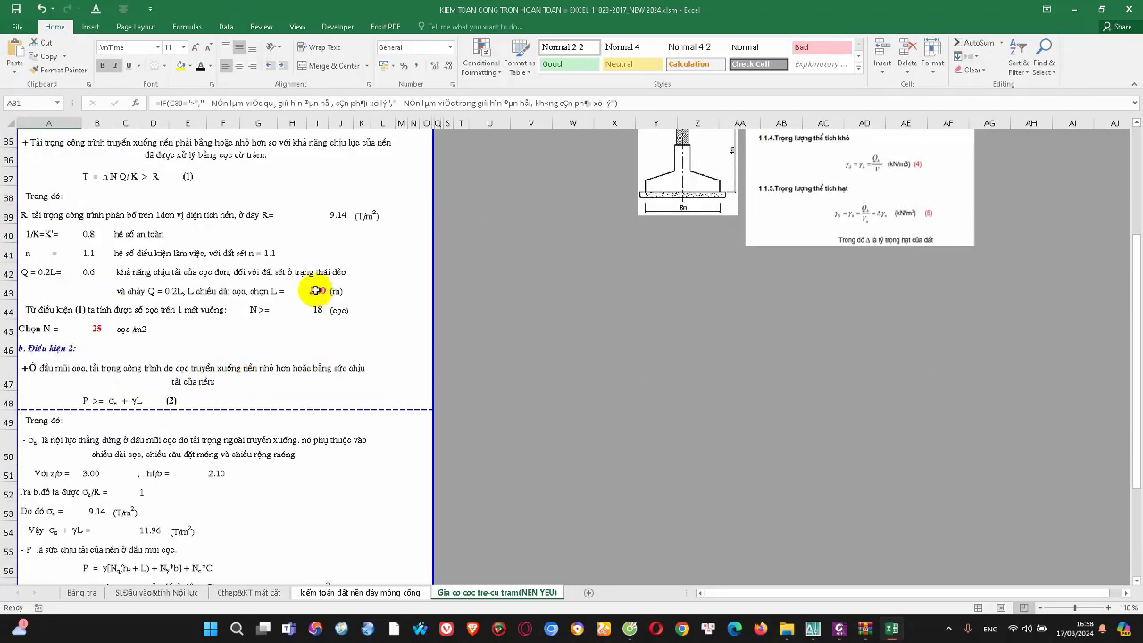
click(318, 288)
scroll(301, 305, up, 1)
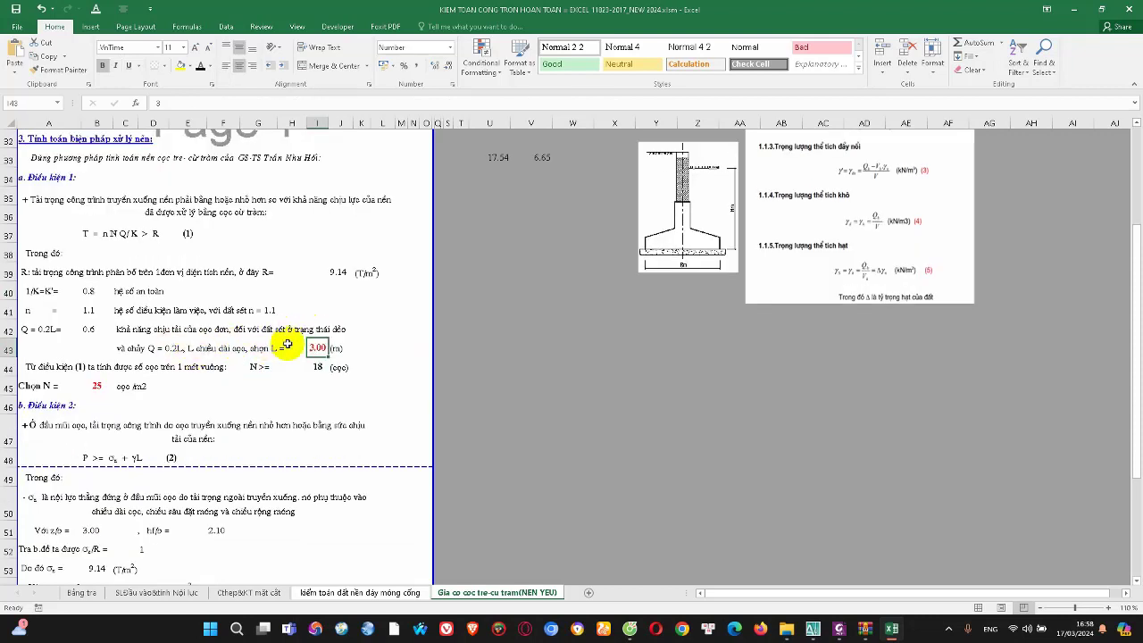
scroll(316, 349, up, 1)
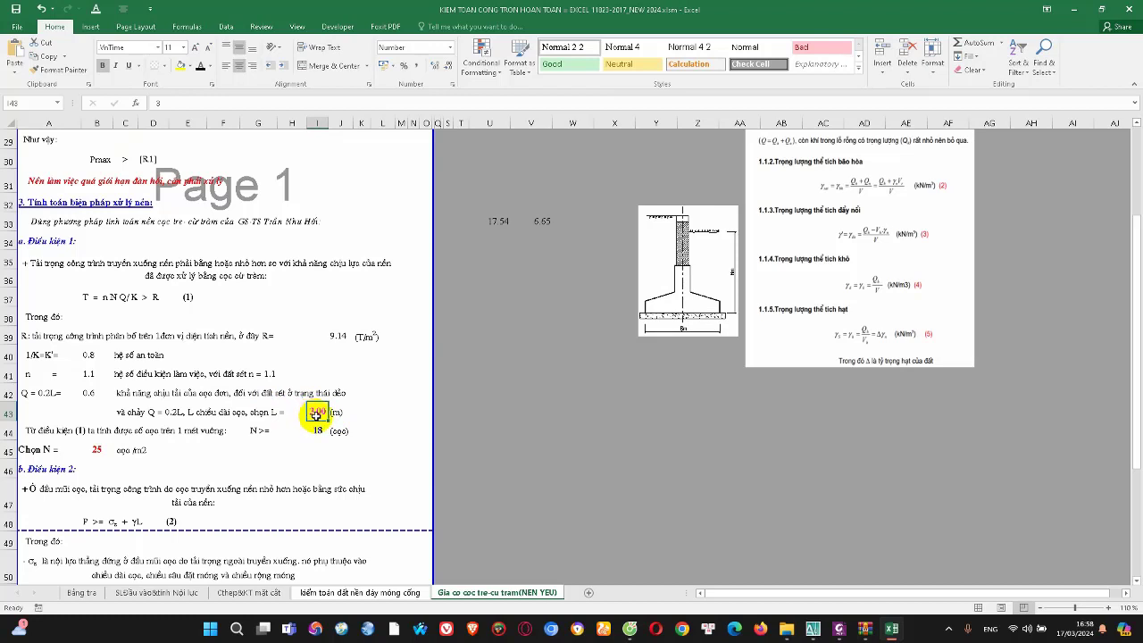
scroll(256, 414, down, 1)
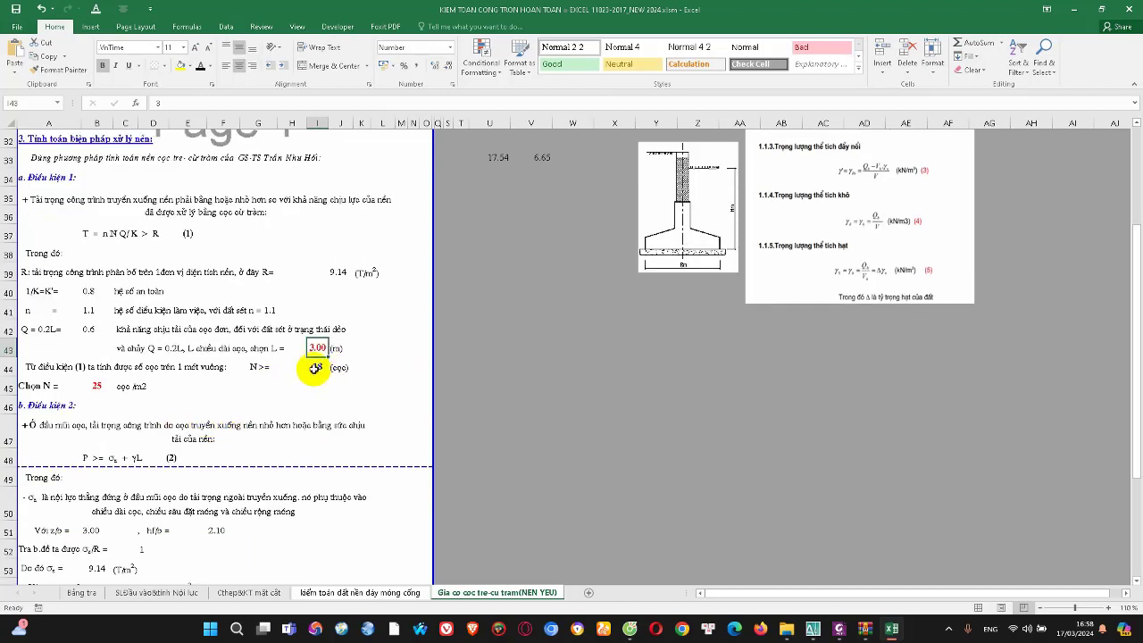
click(316, 367)
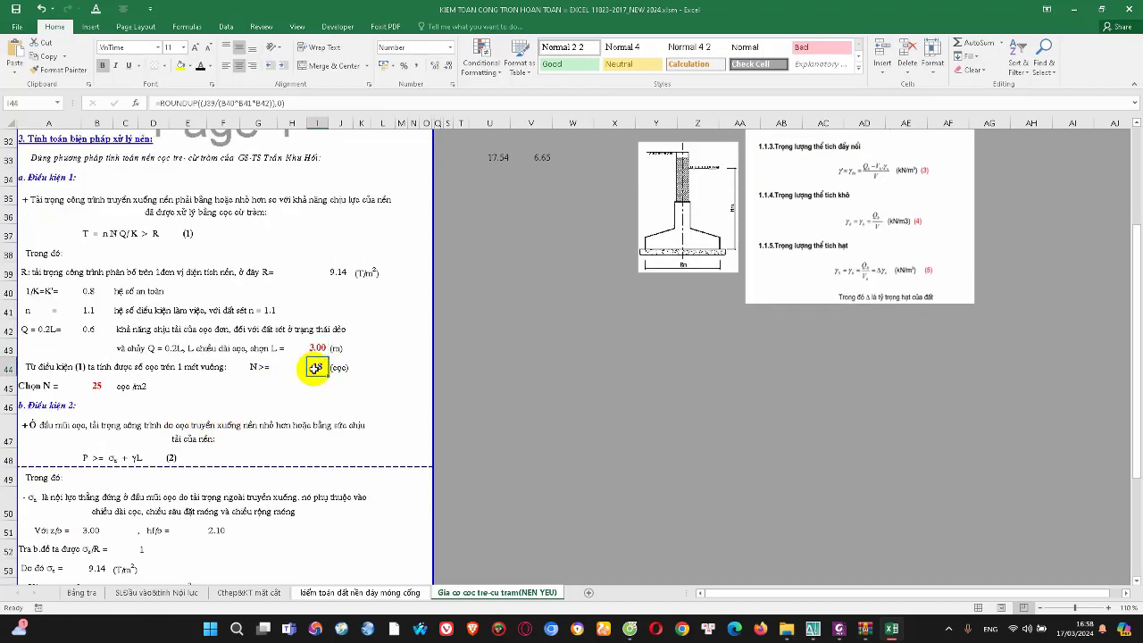
click(97, 385)
double_click(97, 386)
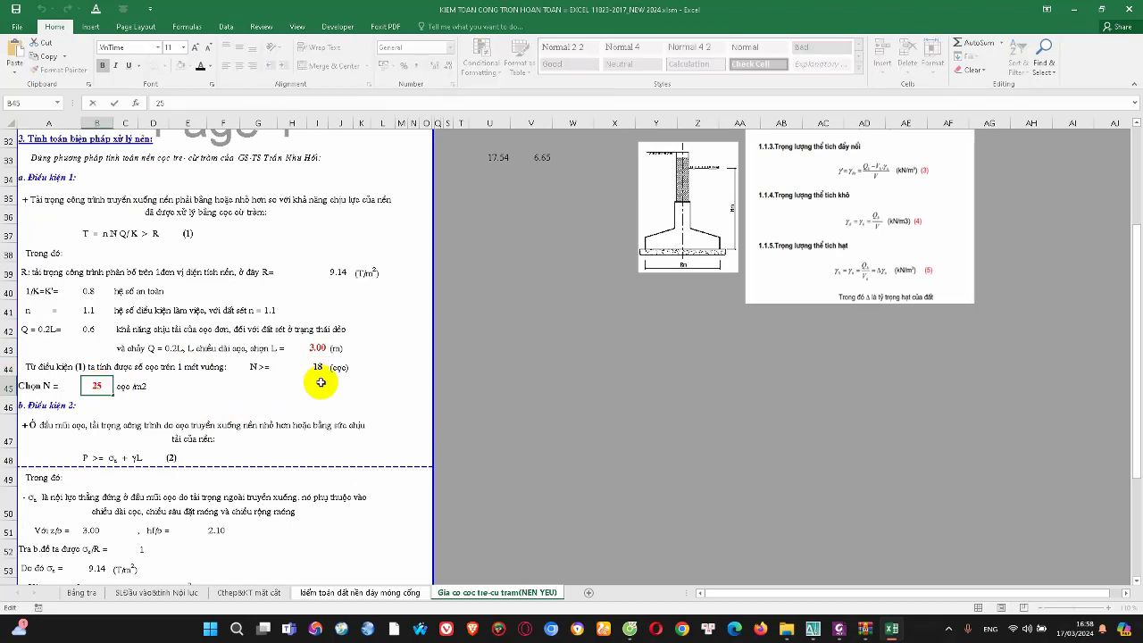
scroll(205, 371, down, 1)
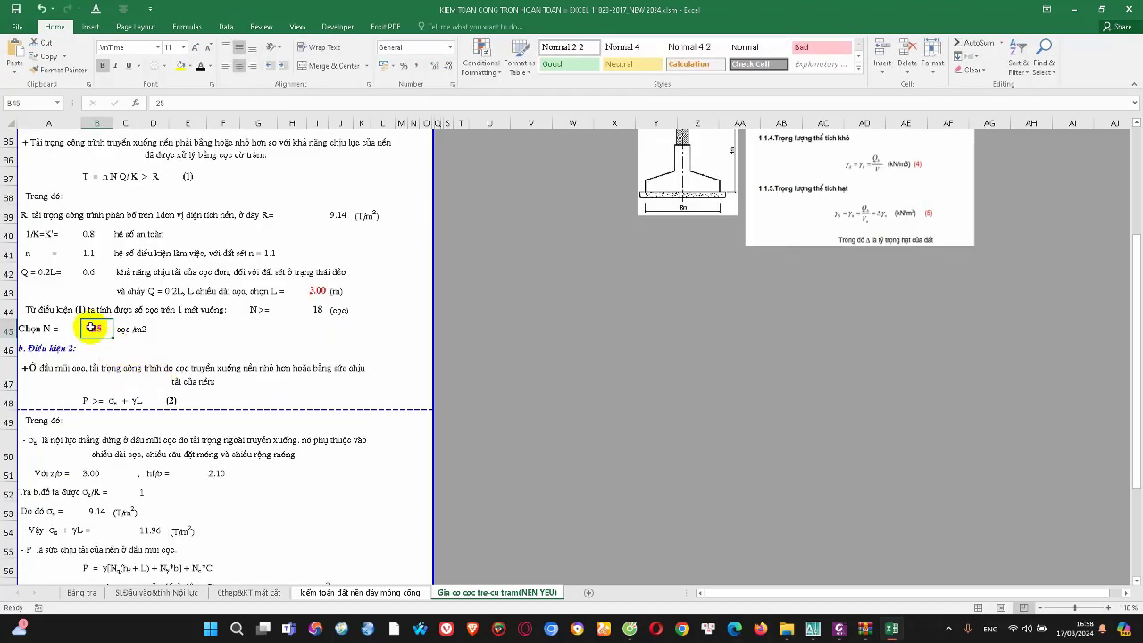
click(97, 329)
scroll(107, 361, down, 2)
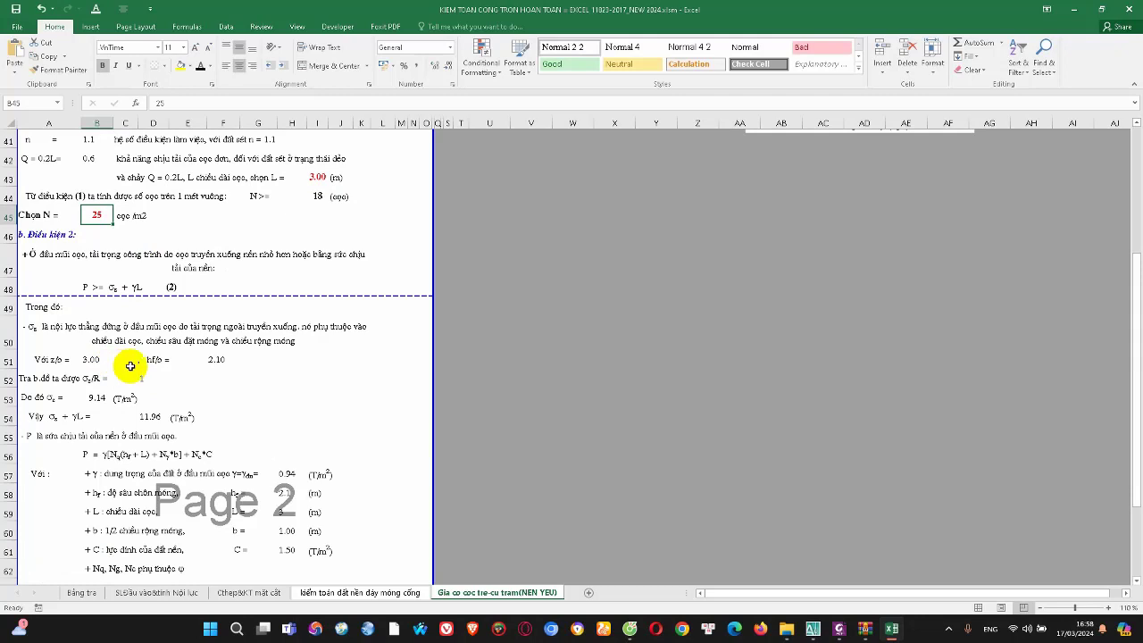
scroll(131, 366, down, 1)
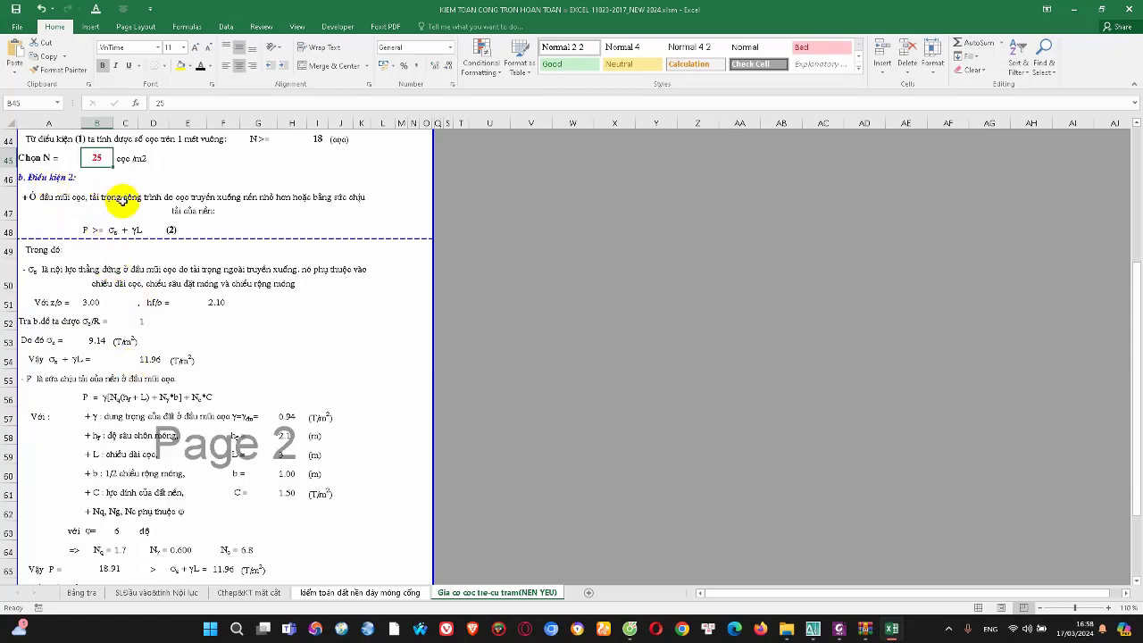
click(74, 195)
click(302, 269)
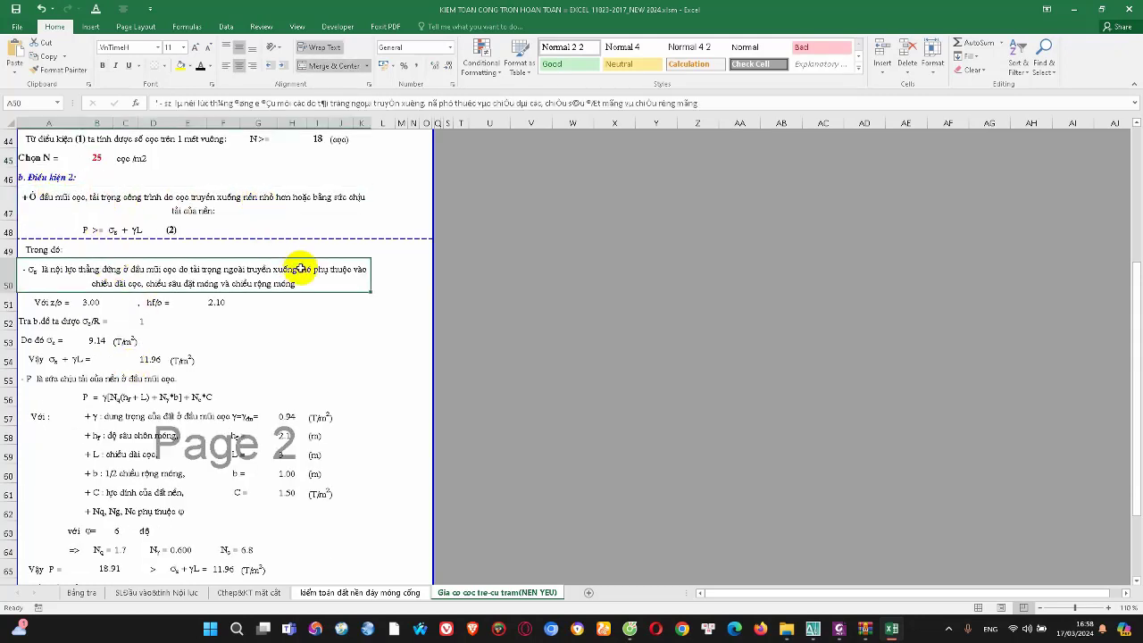
scroll(120, 290, down, 2)
scroll(120, 289, up, 1)
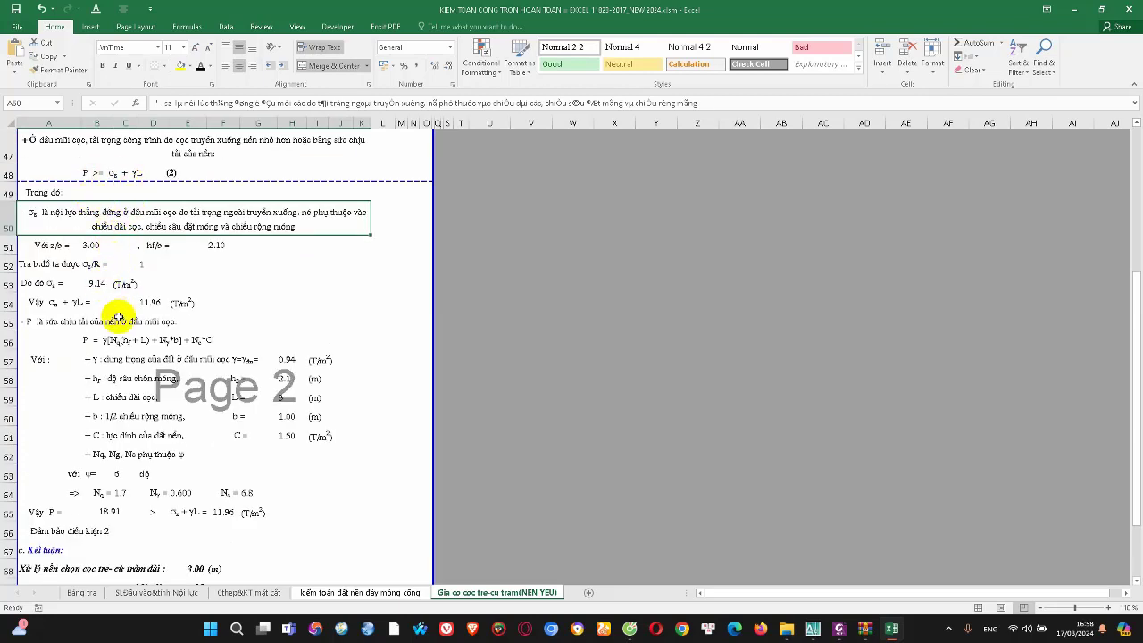
click(141, 265)
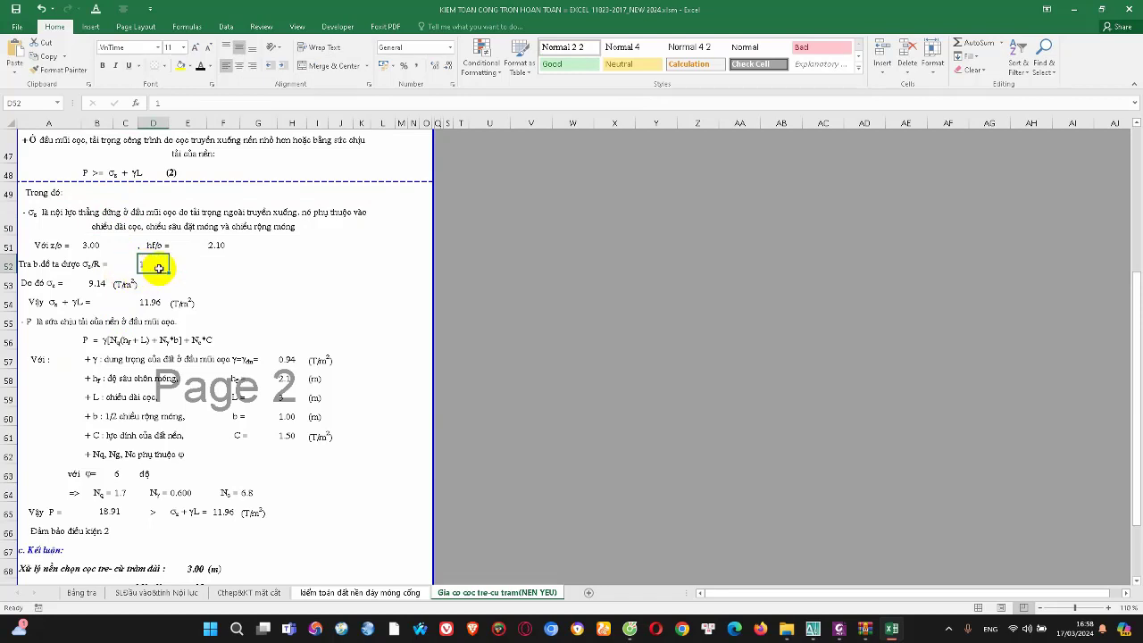
key(Down)
key(Right)
scroll(154, 297, down, 1)
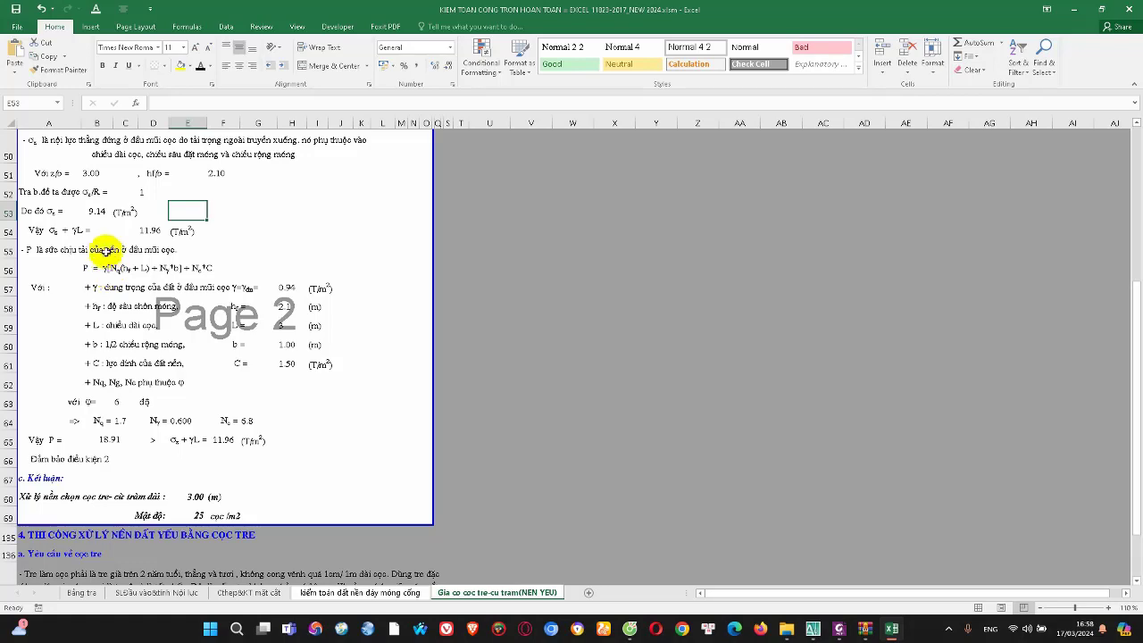
scroll(119, 194, up, 3)
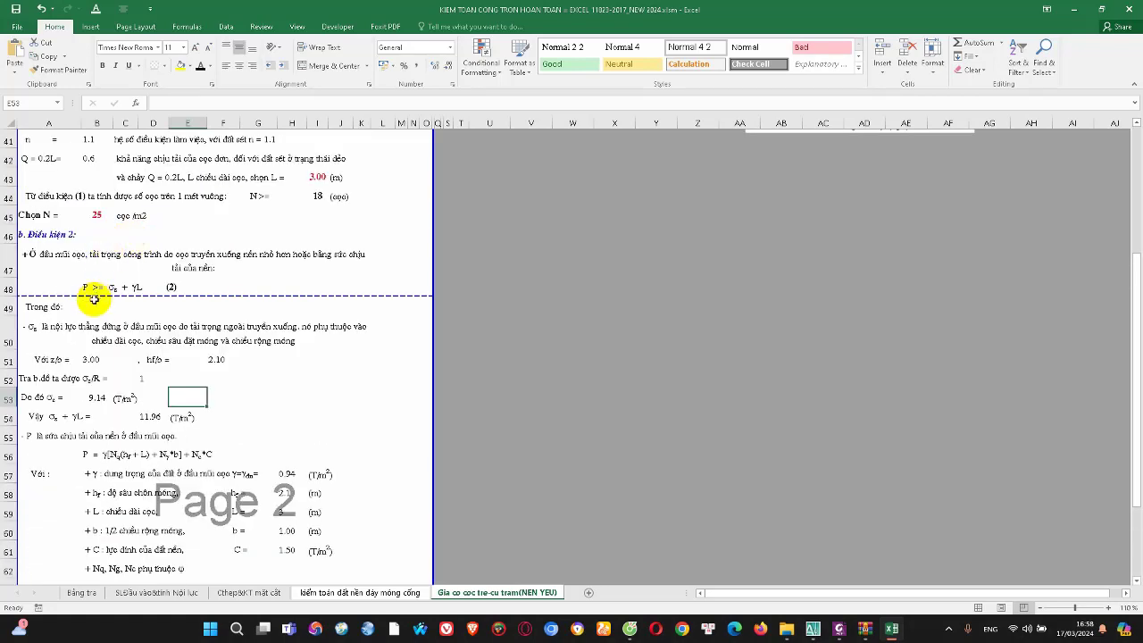
scroll(96, 286, down, 1)
scroll(223, 358, down, 1)
scroll(196, 474, down, 2)
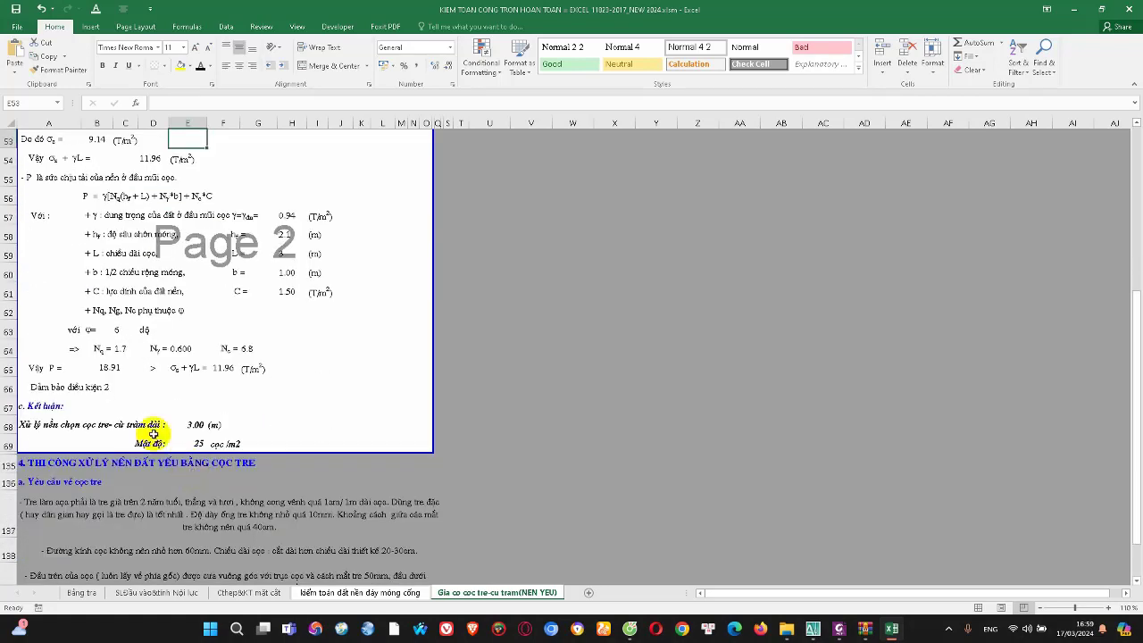
Bold the condition 2 conclusion in A66, checking its IF formula before and after
click(65, 385)
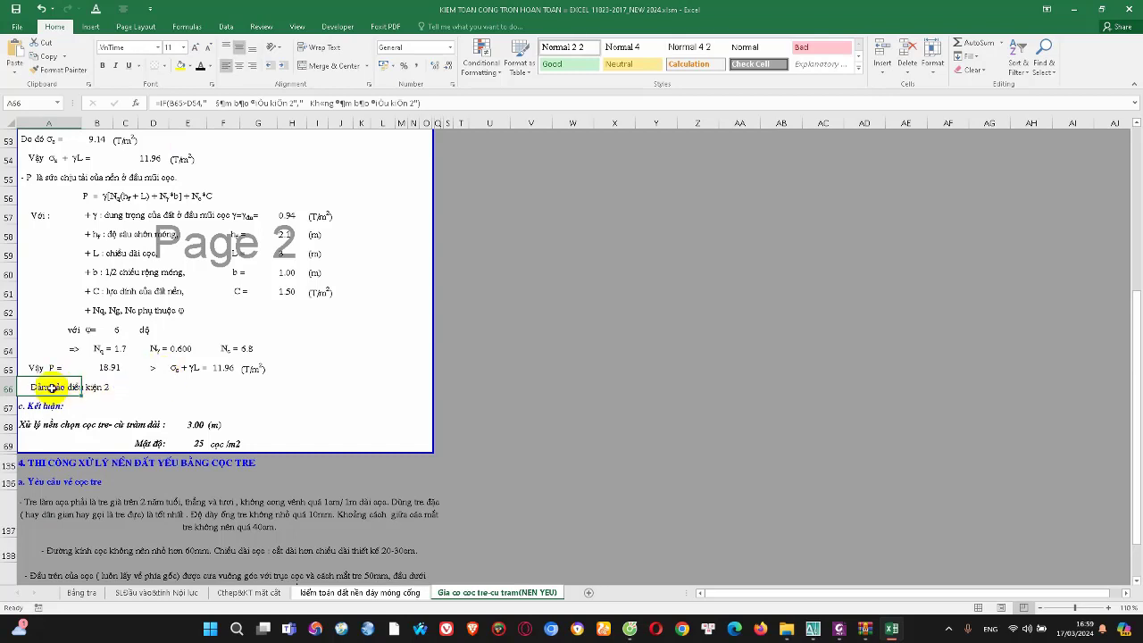
double_click(54, 387)
key(Escape)
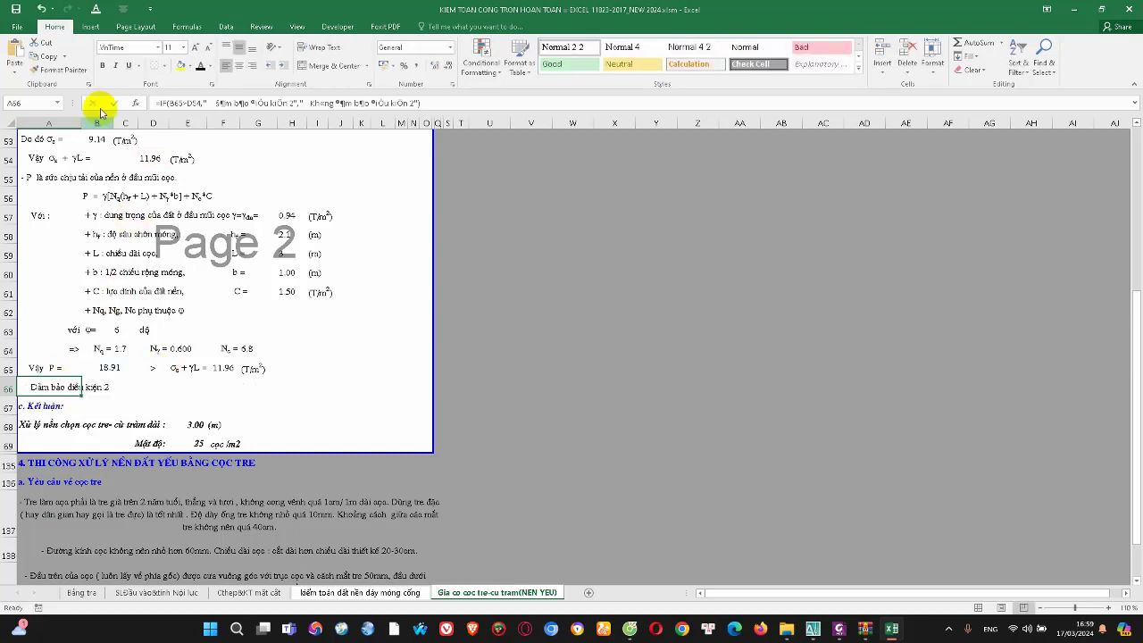
click(101, 65)
double_click(57, 390)
key(Escape)
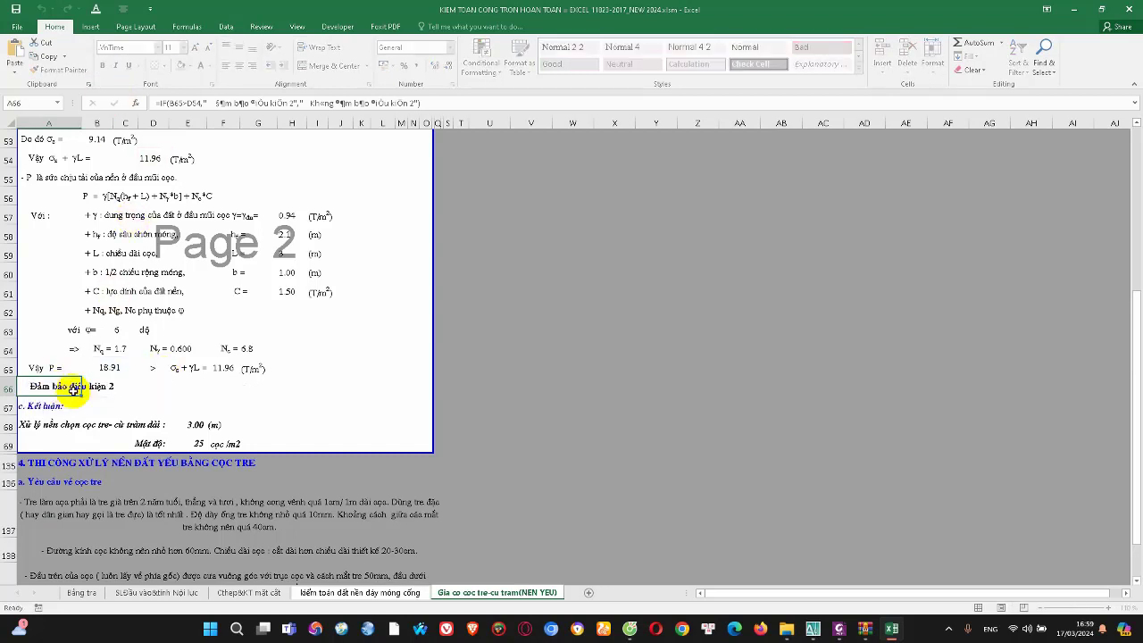
Review the chosen pile count of 25 and reselect the condition 2 conclusion
scroll(129, 317, up, 3)
scroll(114, 307, up, 1)
scroll(115, 307, up, 3)
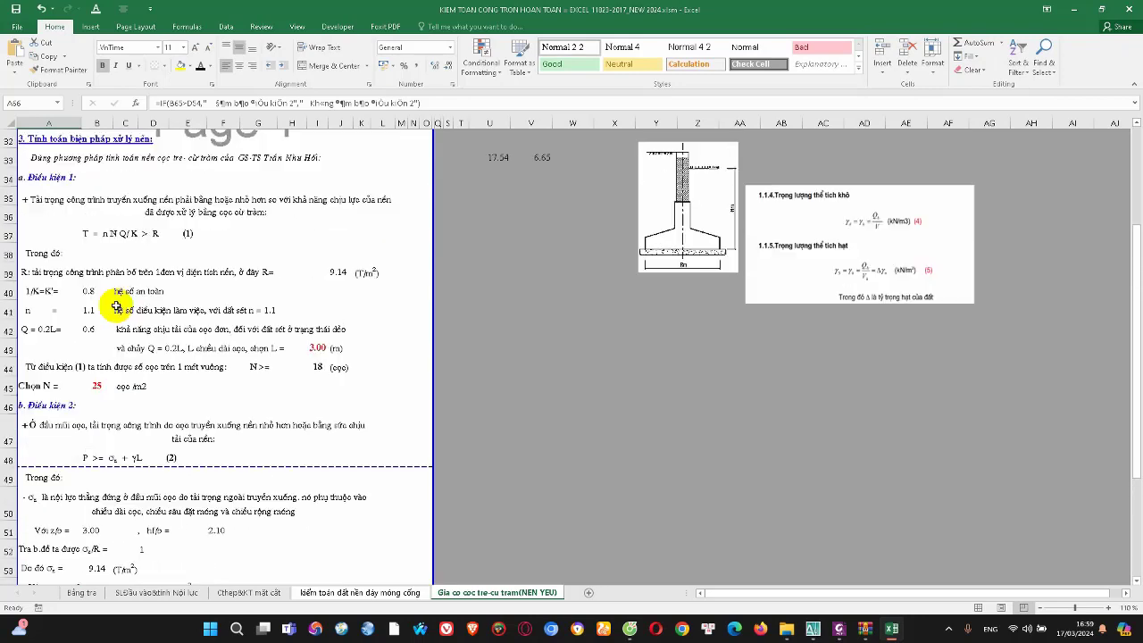
scroll(116, 304, up, 2)
scroll(111, 303, down, 2)
scroll(98, 295, down, 2)
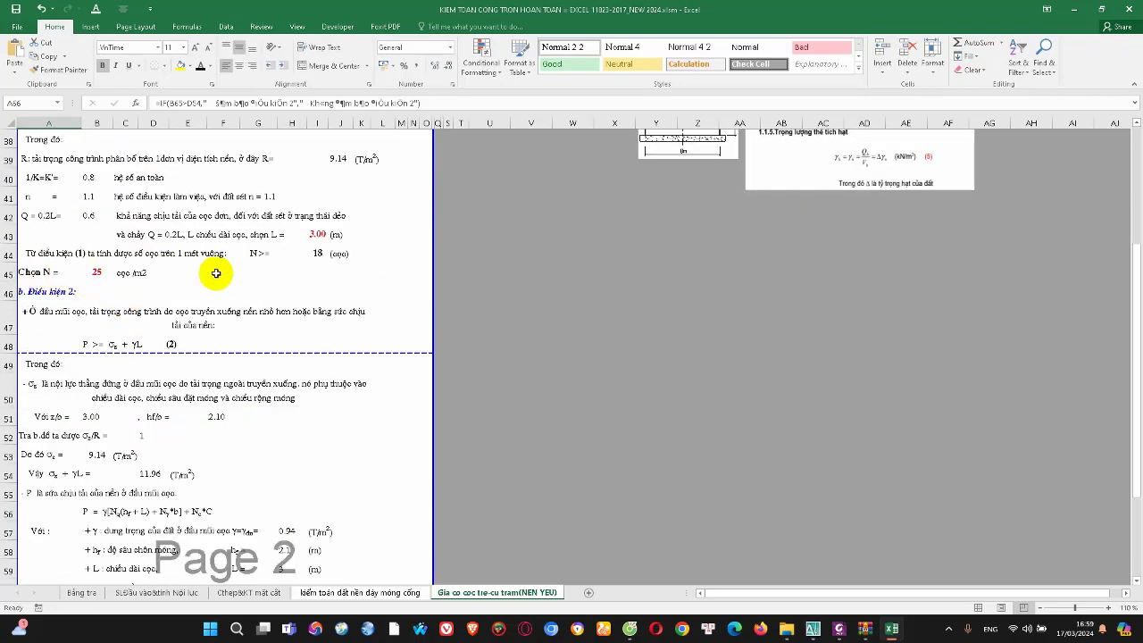
click(96, 270)
scroll(116, 295, down, 2)
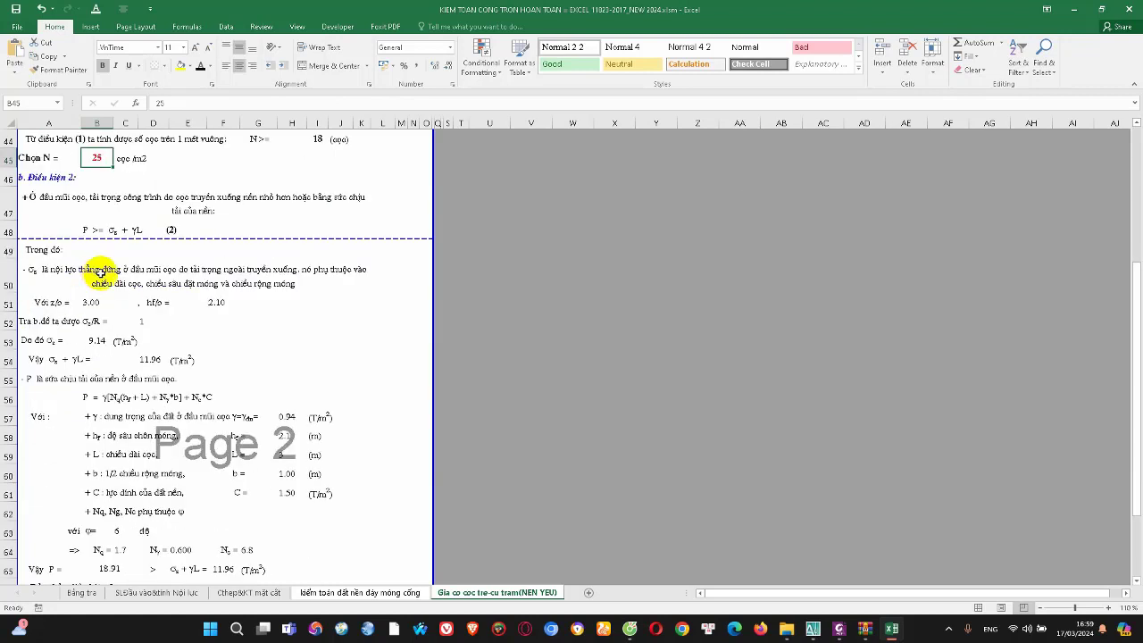
scroll(107, 295, down, 3)
click(51, 387)
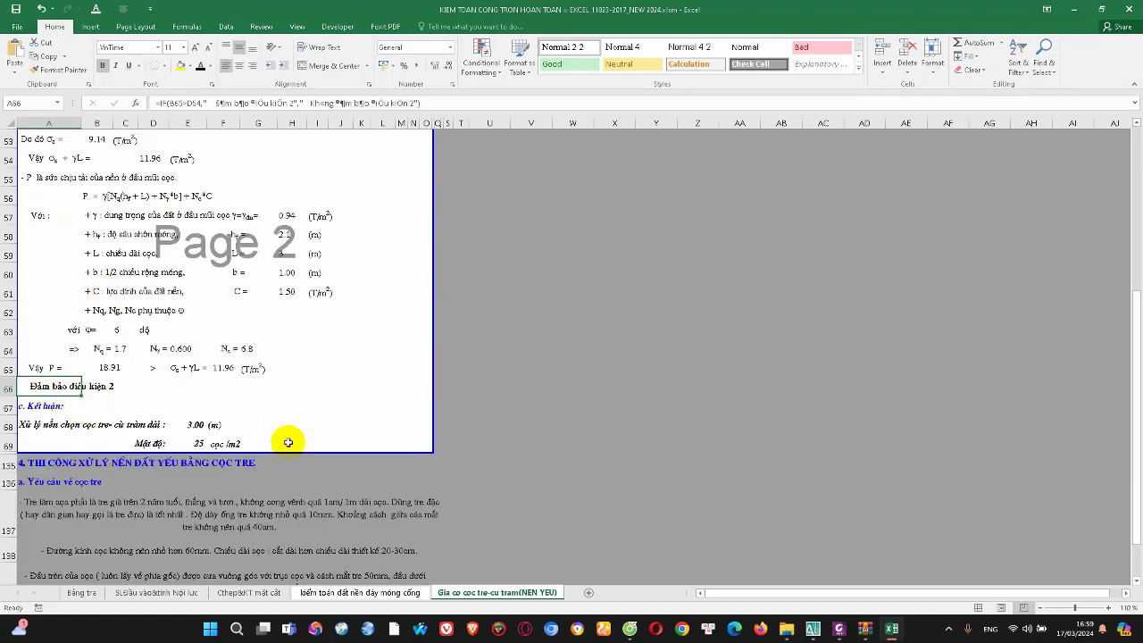
Trace the 3.00 m pile length conclusion to its formula referencing I43
click(63, 425)
click(181, 424)
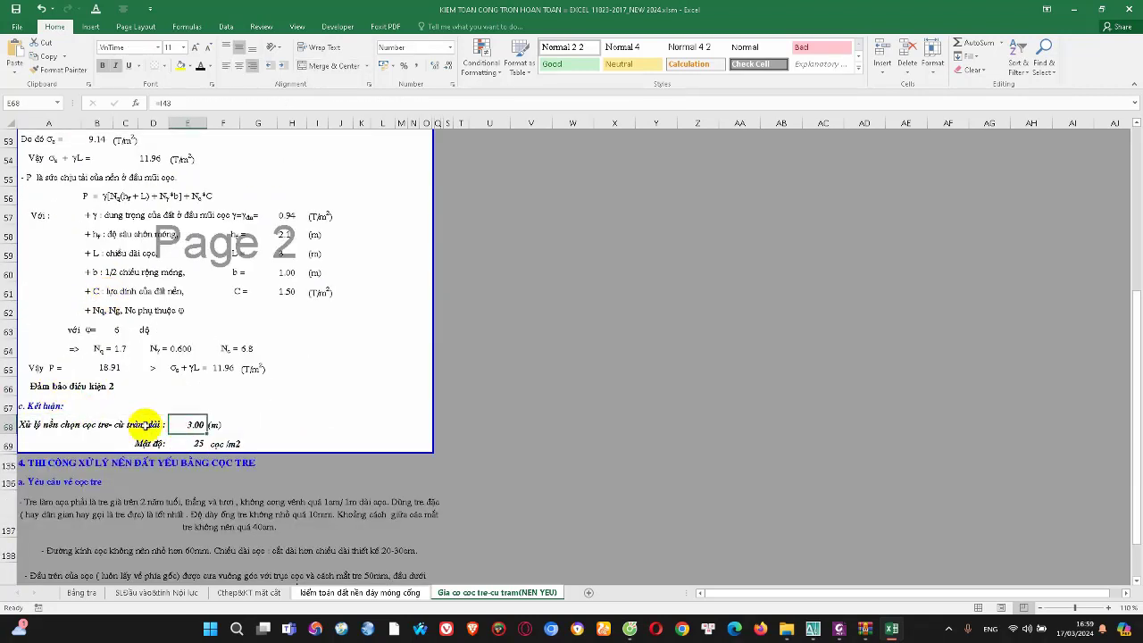
double_click(188, 424)
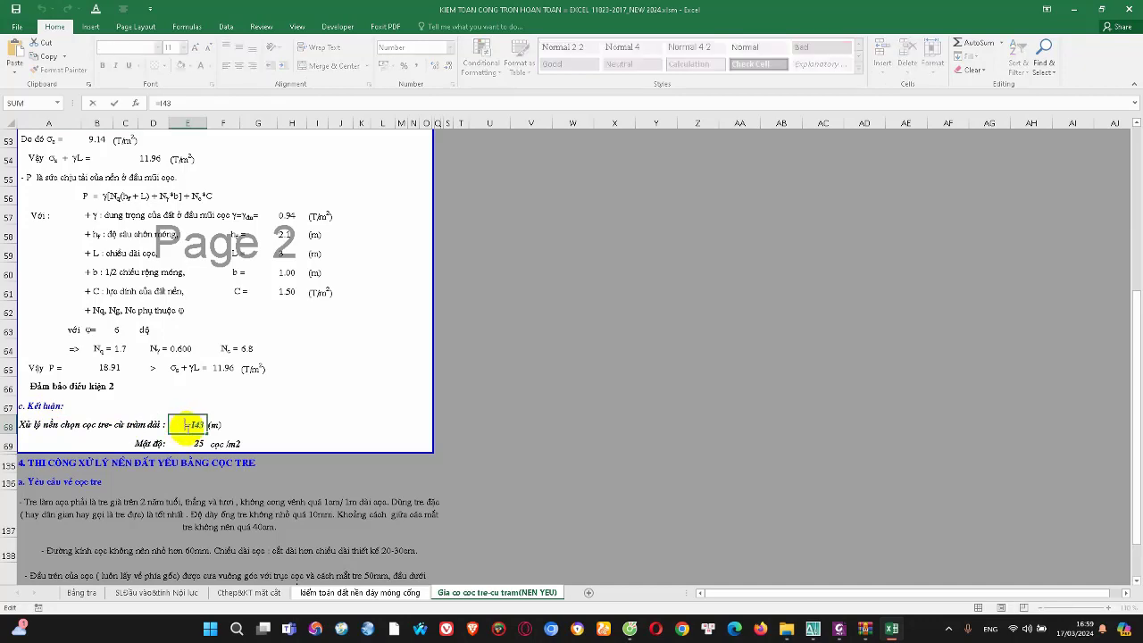
scroll(223, 384, up, 5)
scroll(294, 286, up, 3)
scroll(230, 402, down, 5)
scroll(230, 402, down, 3)
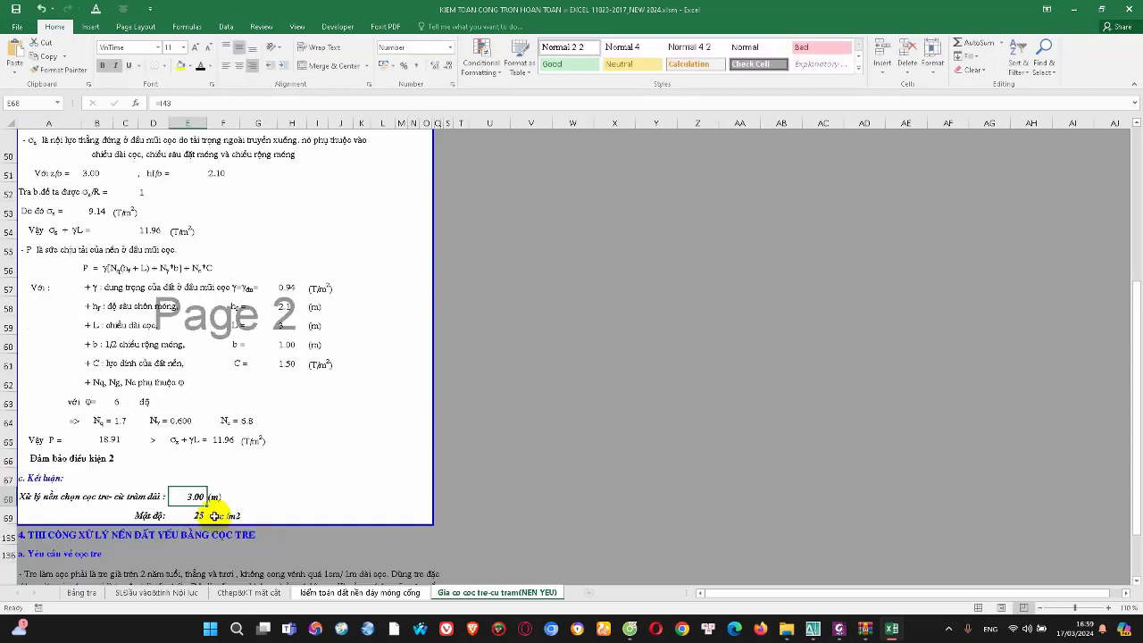
key(Escape)
Check the pile density value's link to B45 and scroll through the results
click(197, 444)
scroll(288, 434, up, 1)
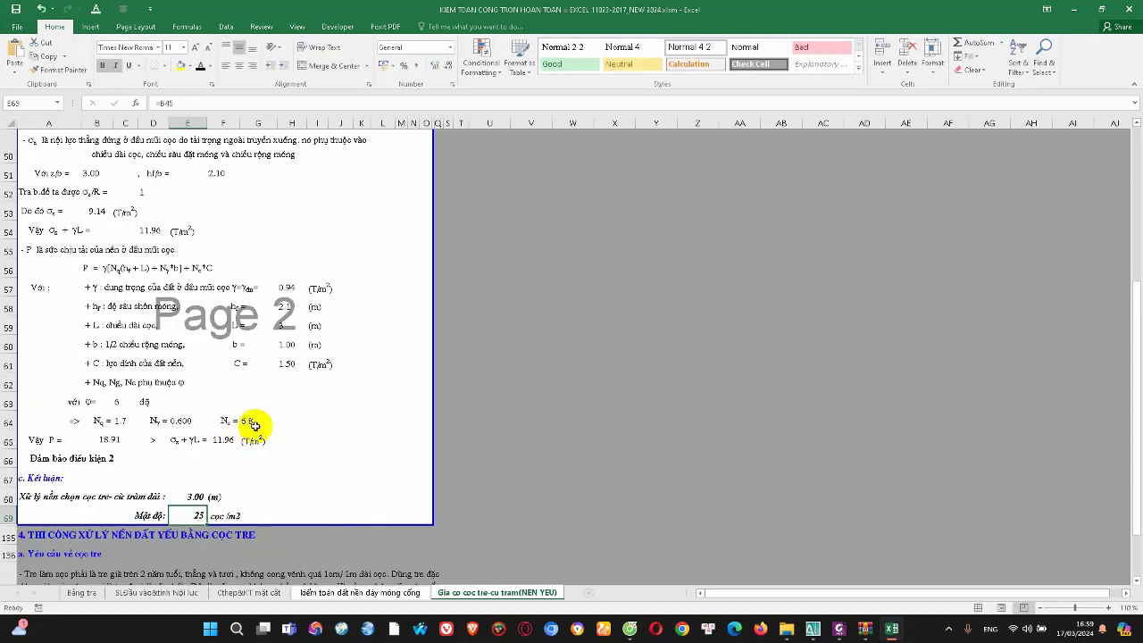
scroll(289, 357, up, 2)
scroll(281, 286, up, 2)
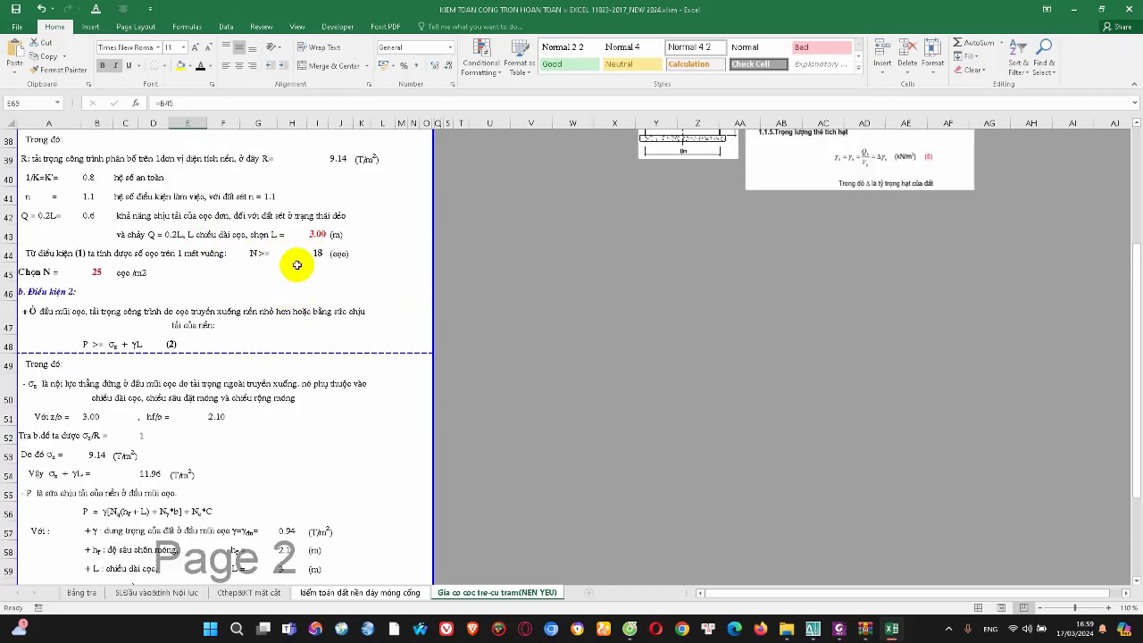
scroll(283, 322, down, 1)
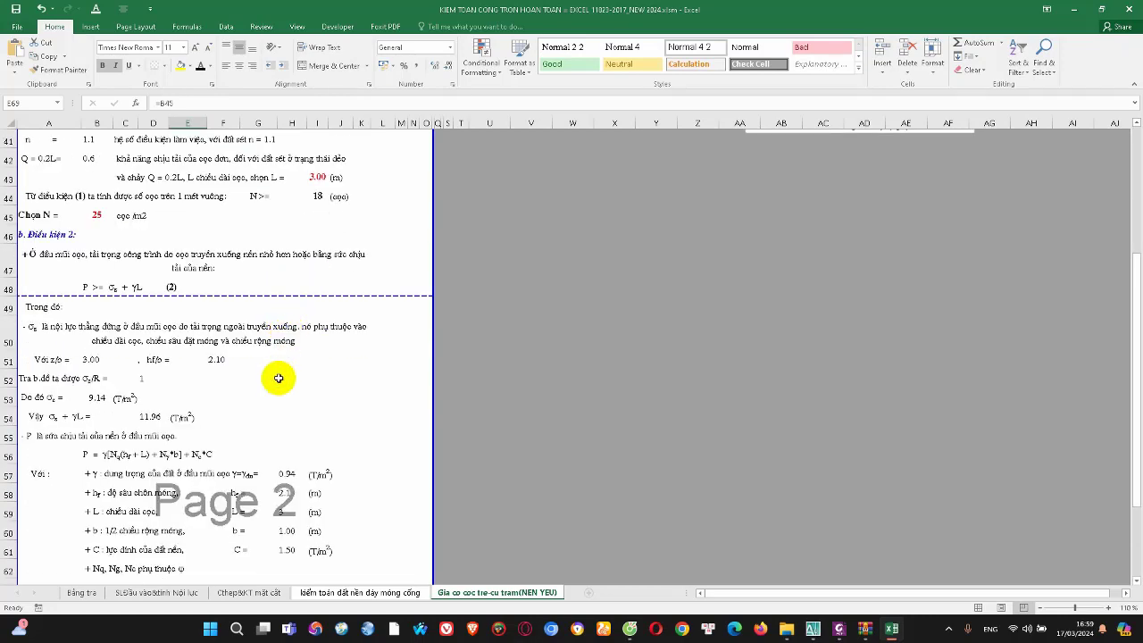
scroll(279, 379, down, 3)
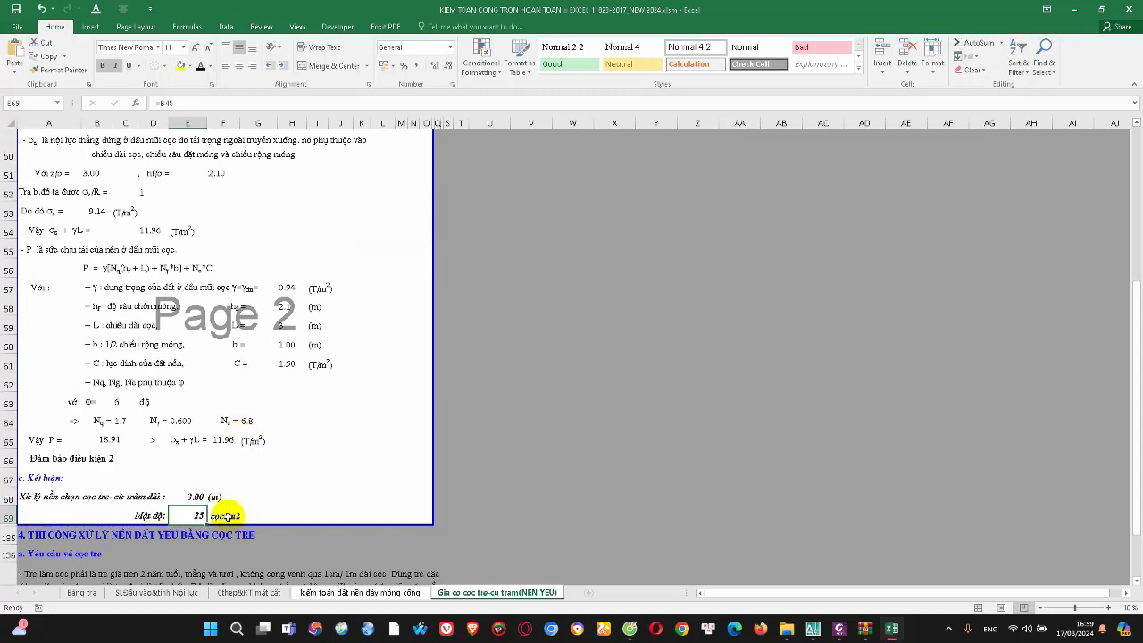
scroll(227, 516, down, 1)
Compare the row 141 soil failure verdict and bearing comparison against the soft-soil pile sheet
click(380, 593)
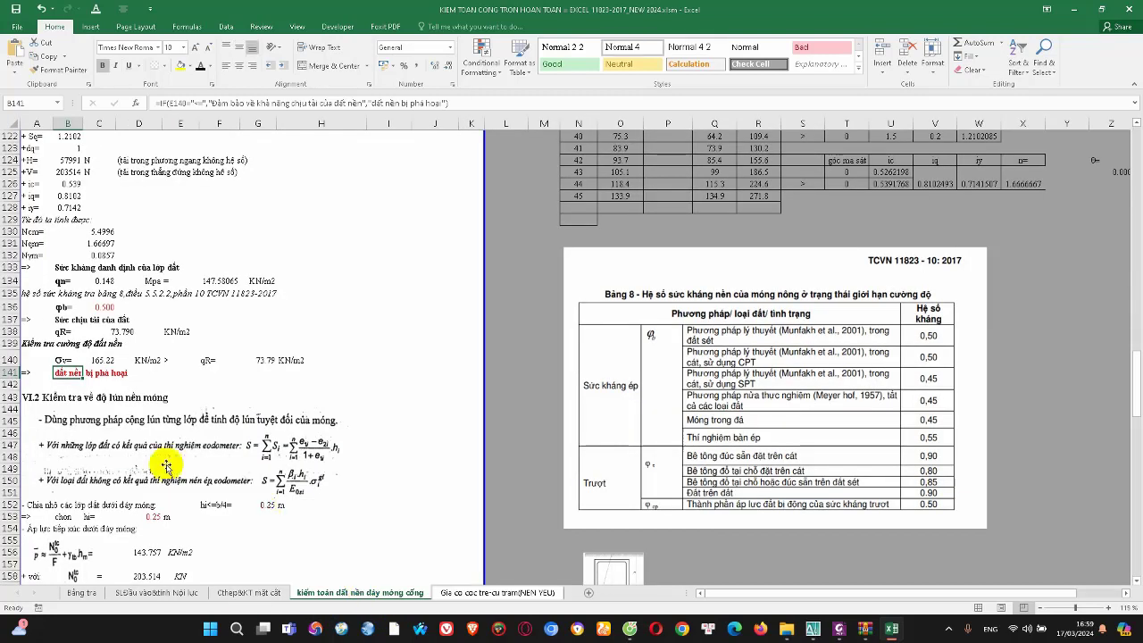
click(95, 372)
click(219, 373)
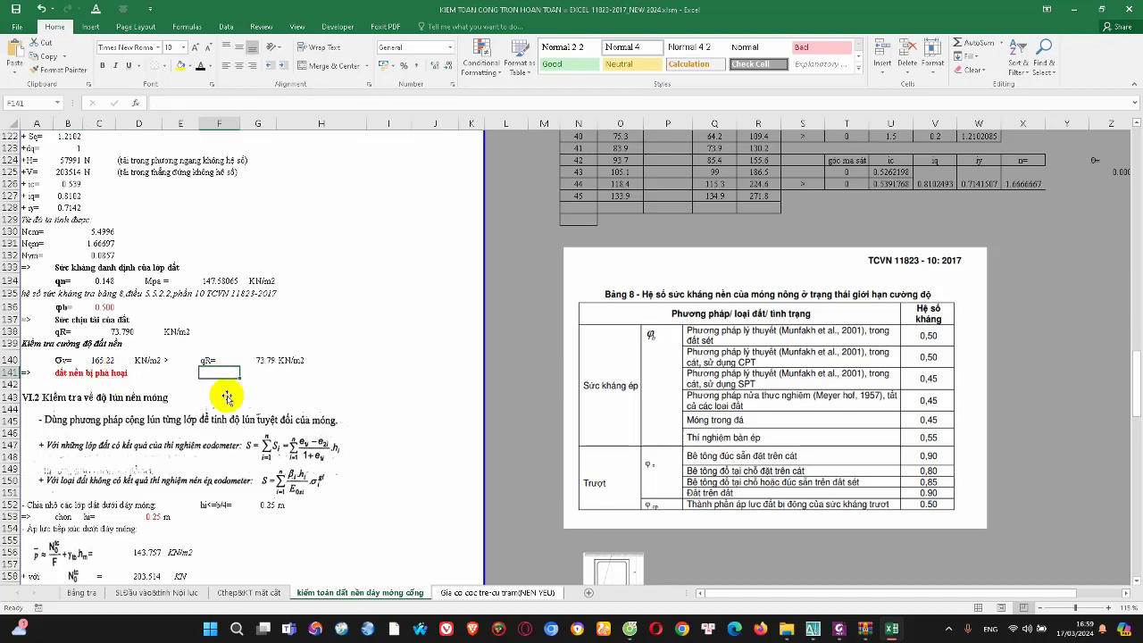
click(473, 593)
scroll(161, 481, down, 2)
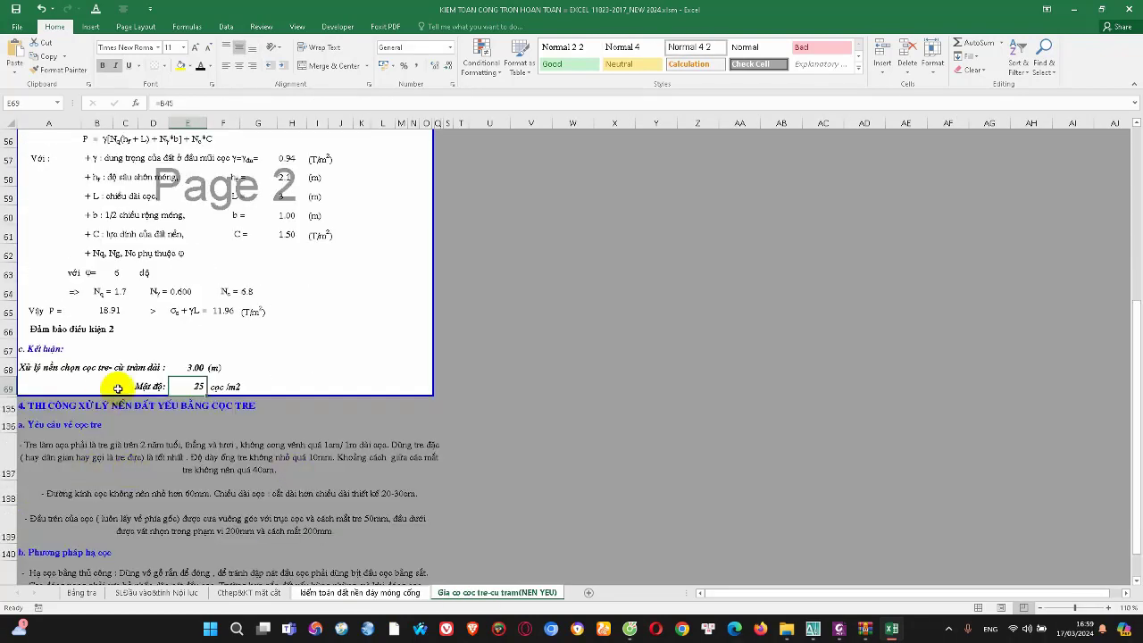
scroll(94, 385, up, 2)
scroll(152, 421, up, 5)
scroll(152, 349, up, 3)
scroll(160, 181, up, 3)
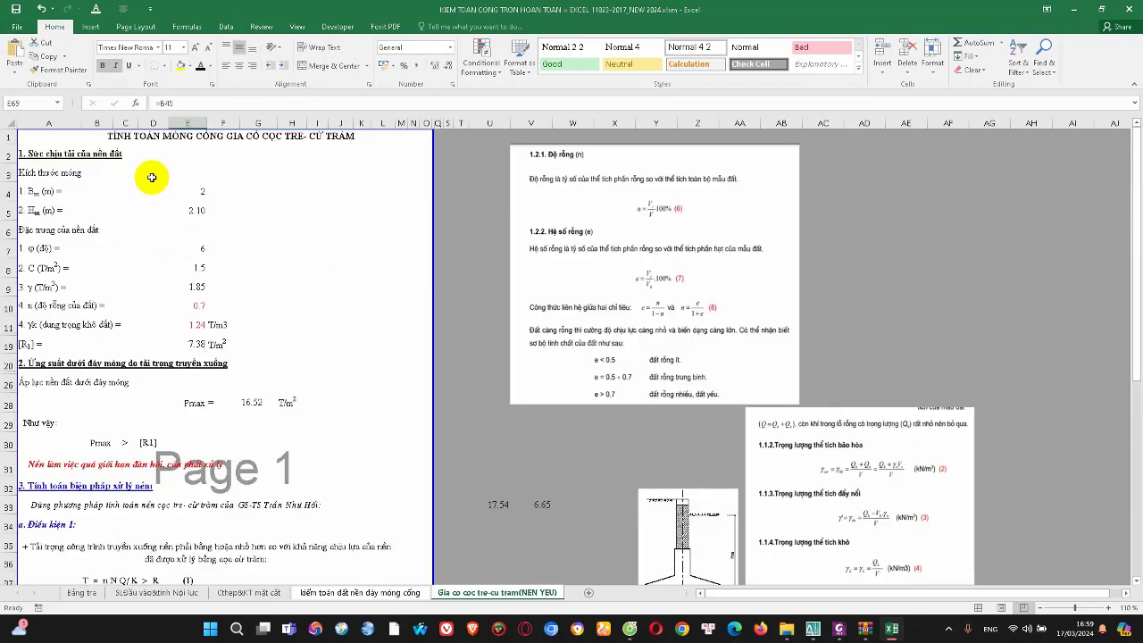
scroll(237, 212, down, 4)
Change the base soil friction angle φ from 6 to 15 on the input data sheet
click(329, 590)
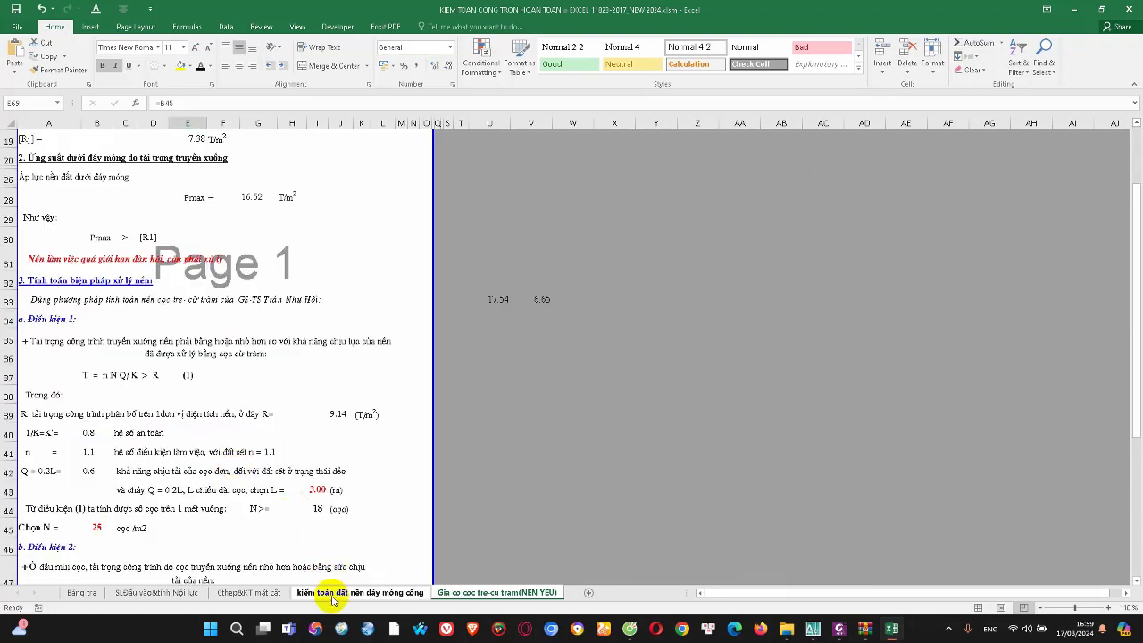
click(137, 598)
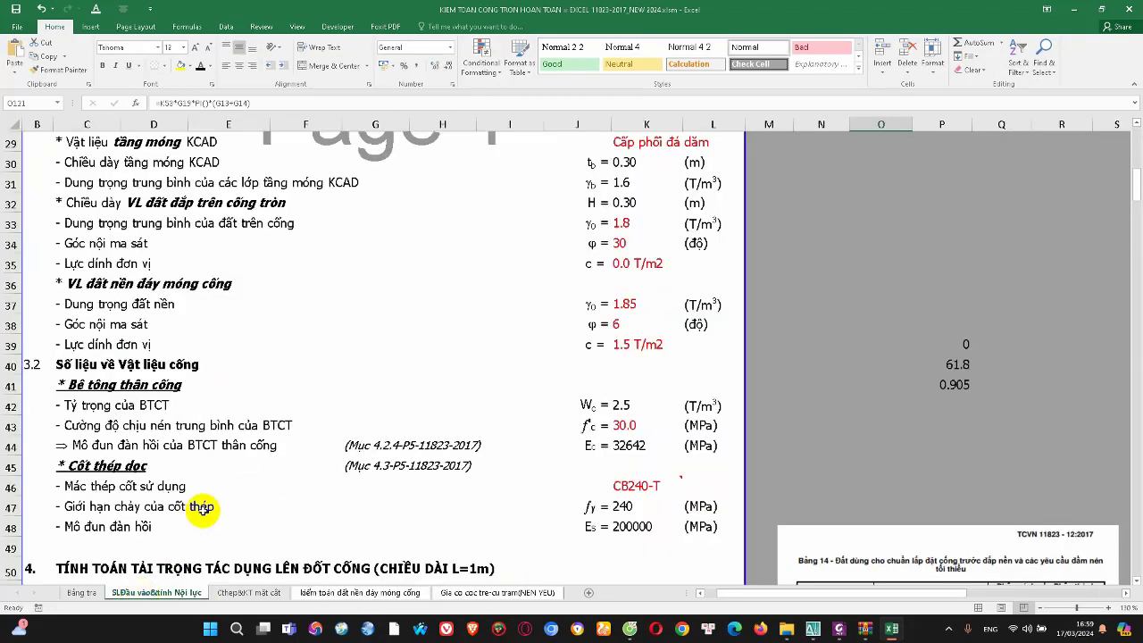
click(631, 324)
text(15)
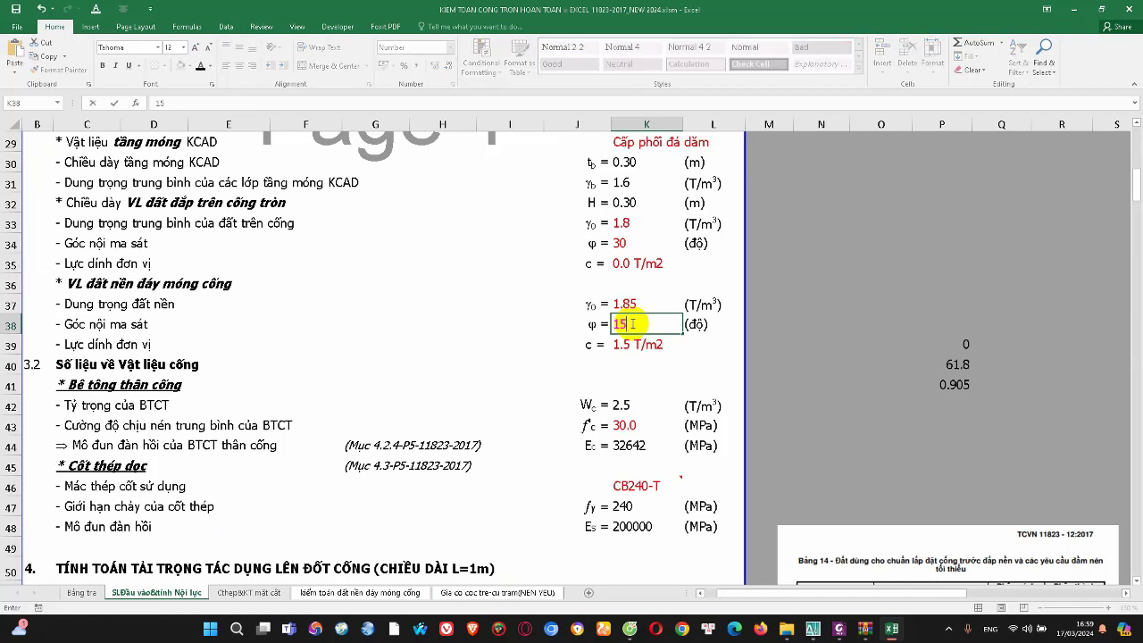
key(Return)
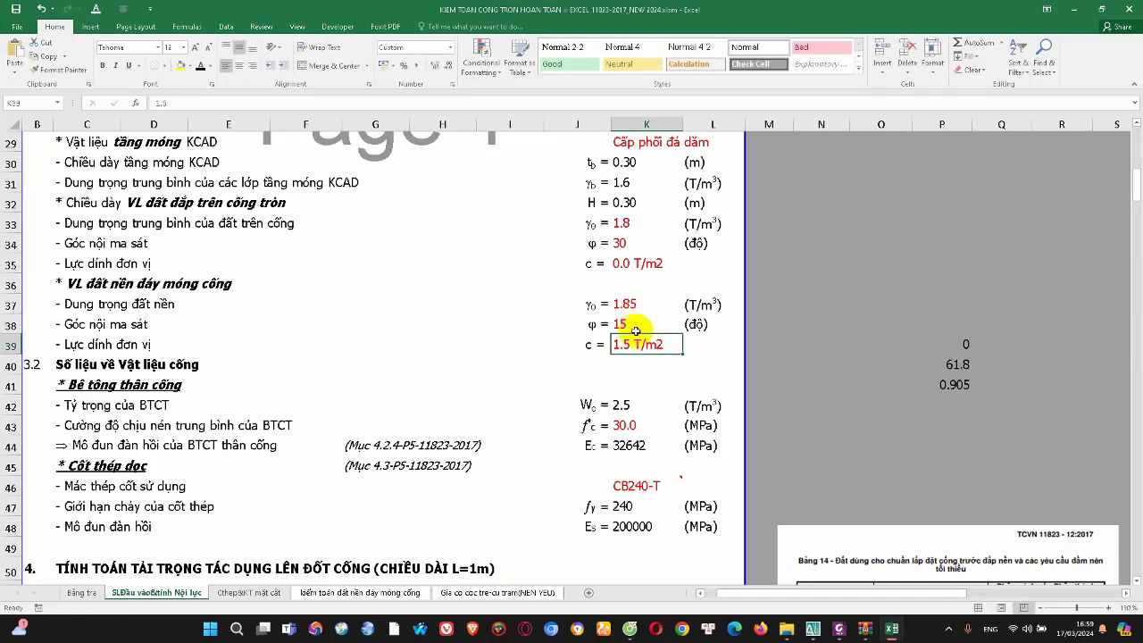
Verify the foundation soil parameter values, then bring up the Cthep&KT mặt cắt shear check
click(635, 331)
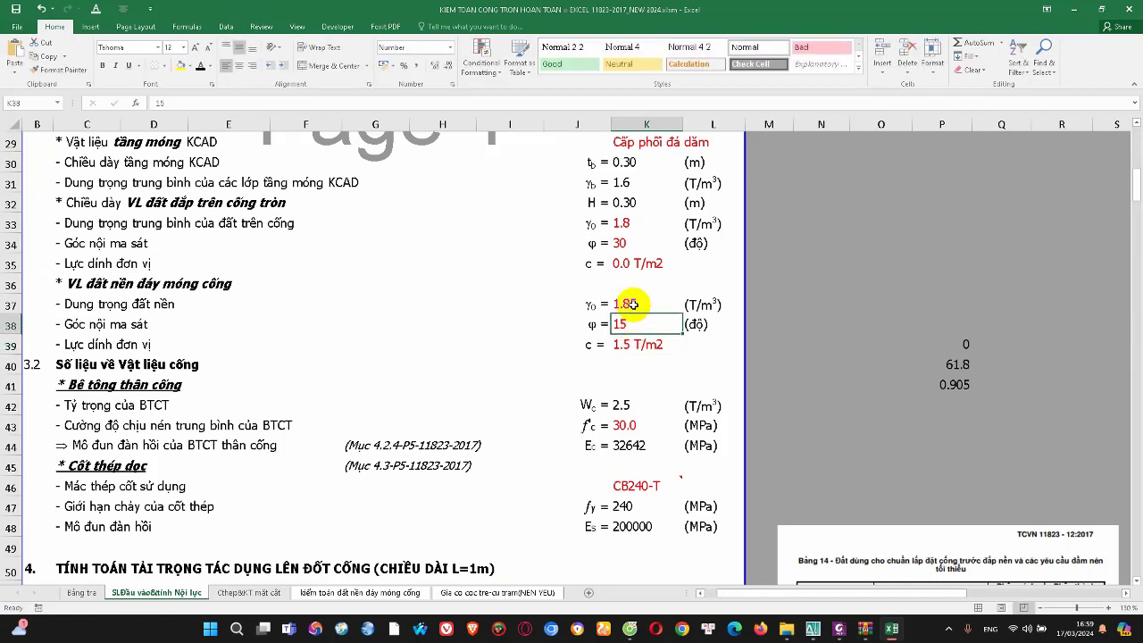
drag(632, 305, 636, 344)
click(638, 324)
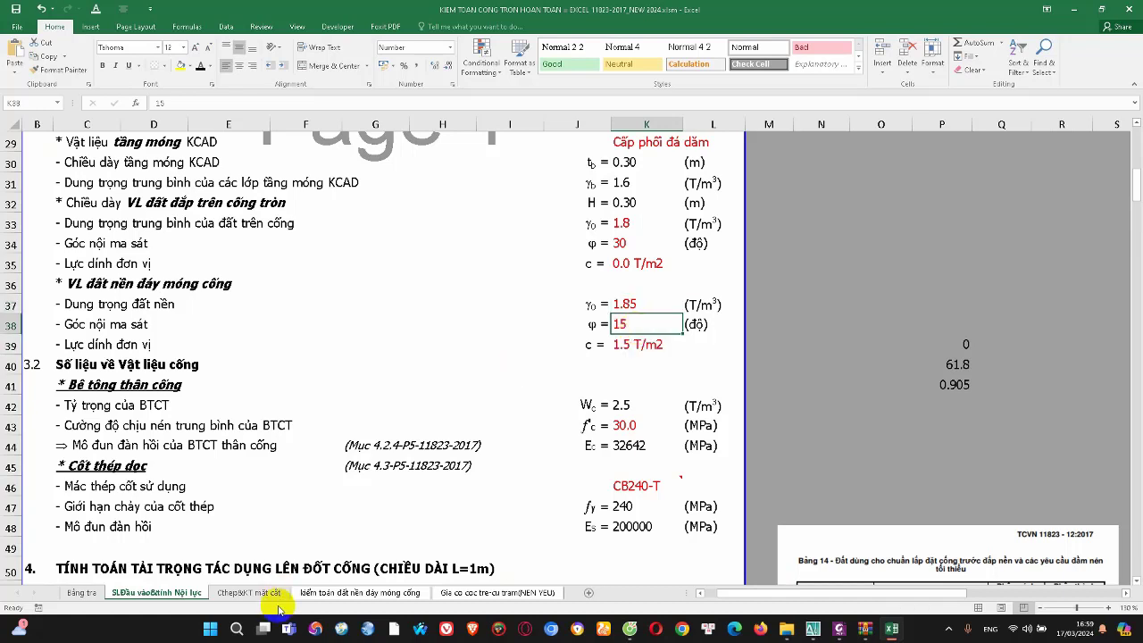
click(265, 596)
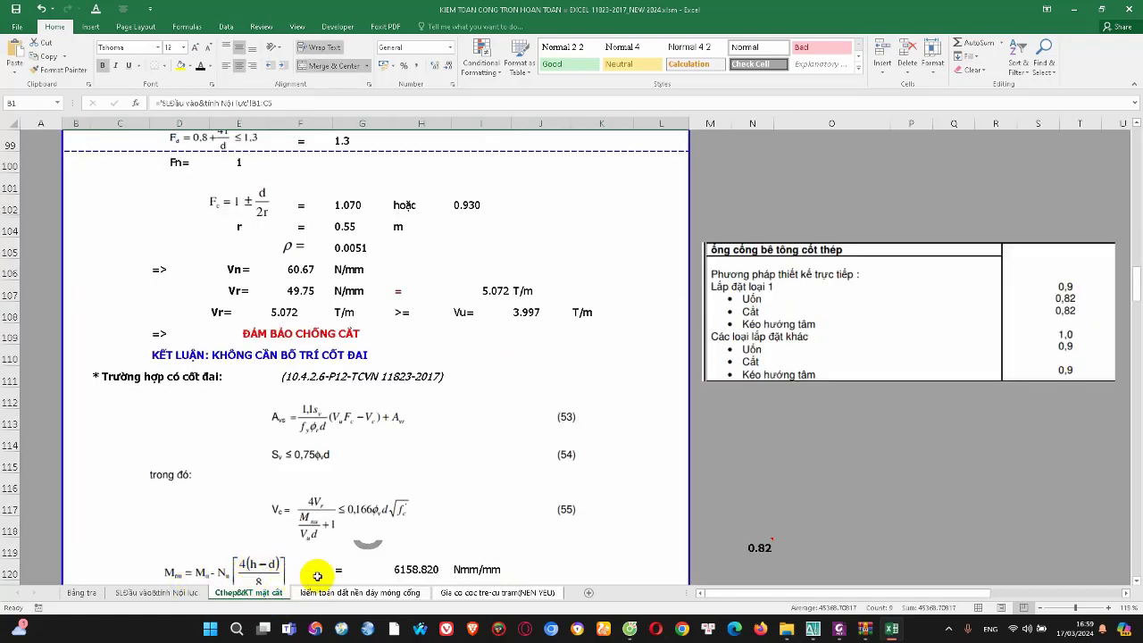
On the foundation audit sheet, select the B141:C141 soil stress versus resistance comparison
click(311, 597)
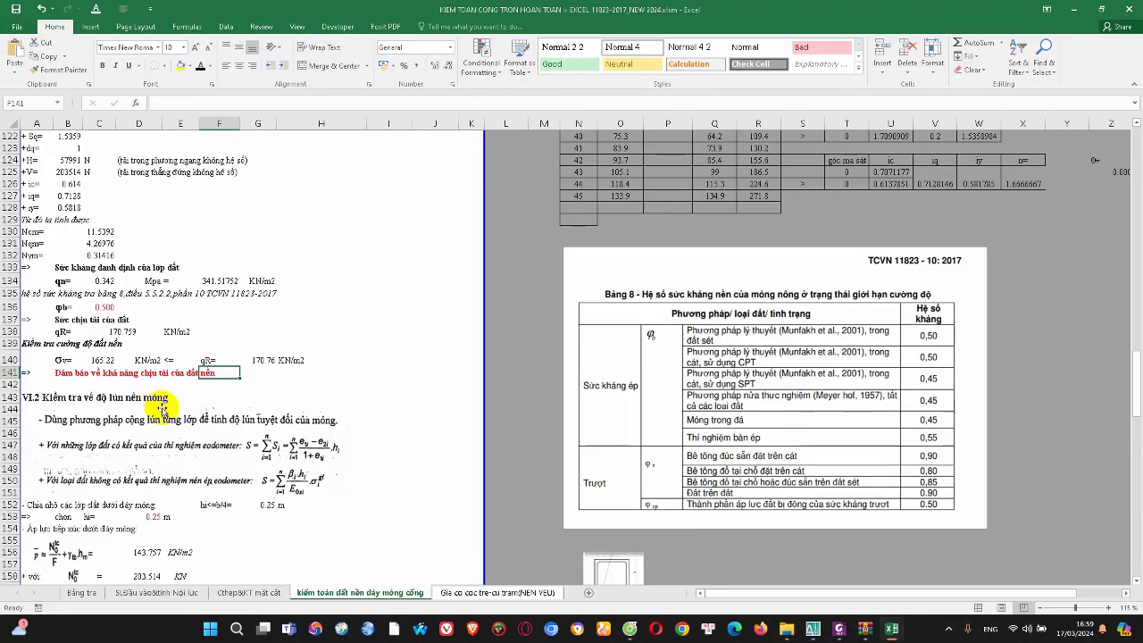
scroll(152, 446, up, 9)
scroll(151, 447, up, 2)
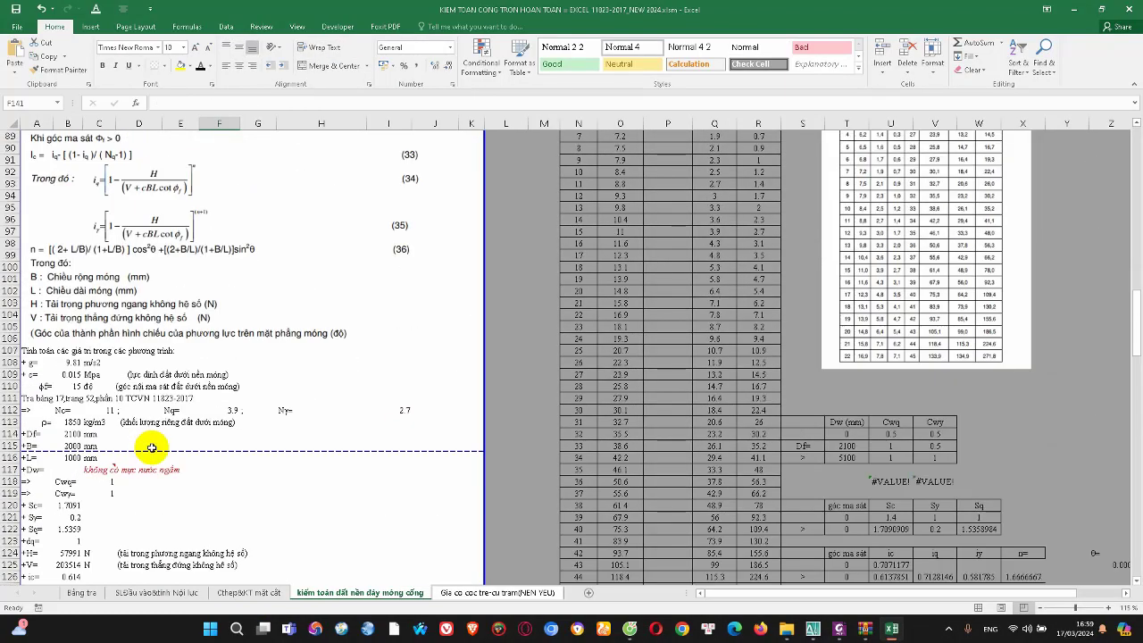
scroll(151, 448, down, 11)
drag(87, 361, 268, 374)
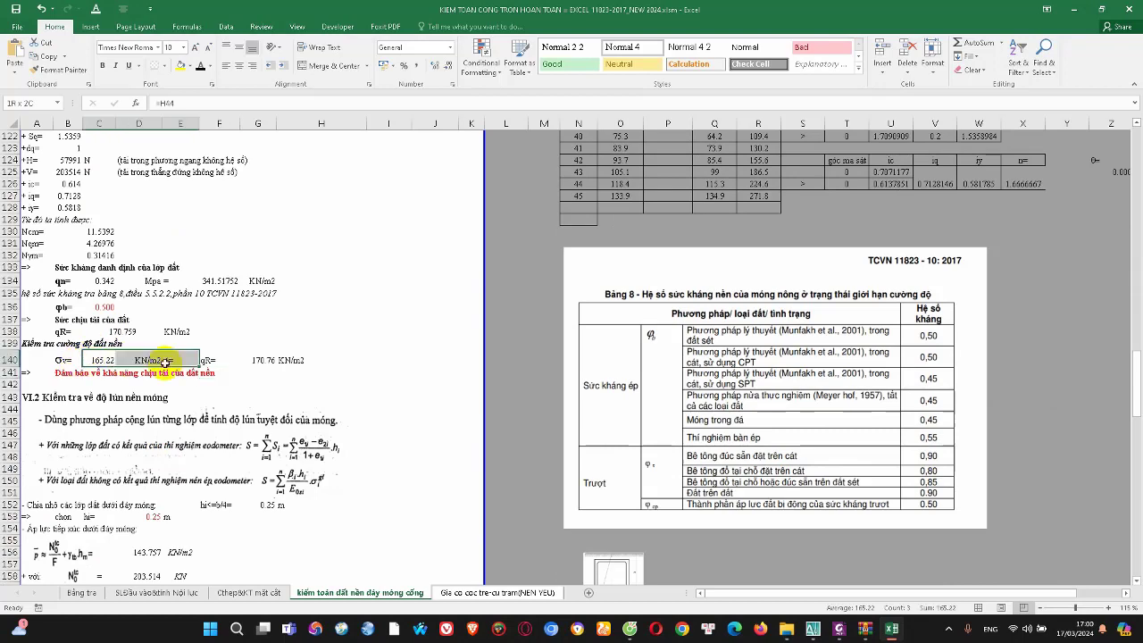
click(59, 373)
Review the sheet to confirm qR = 170.76 KN/m2 exceeds σv = 165.22 and select the conclusion text
scroll(120, 321, up, 10)
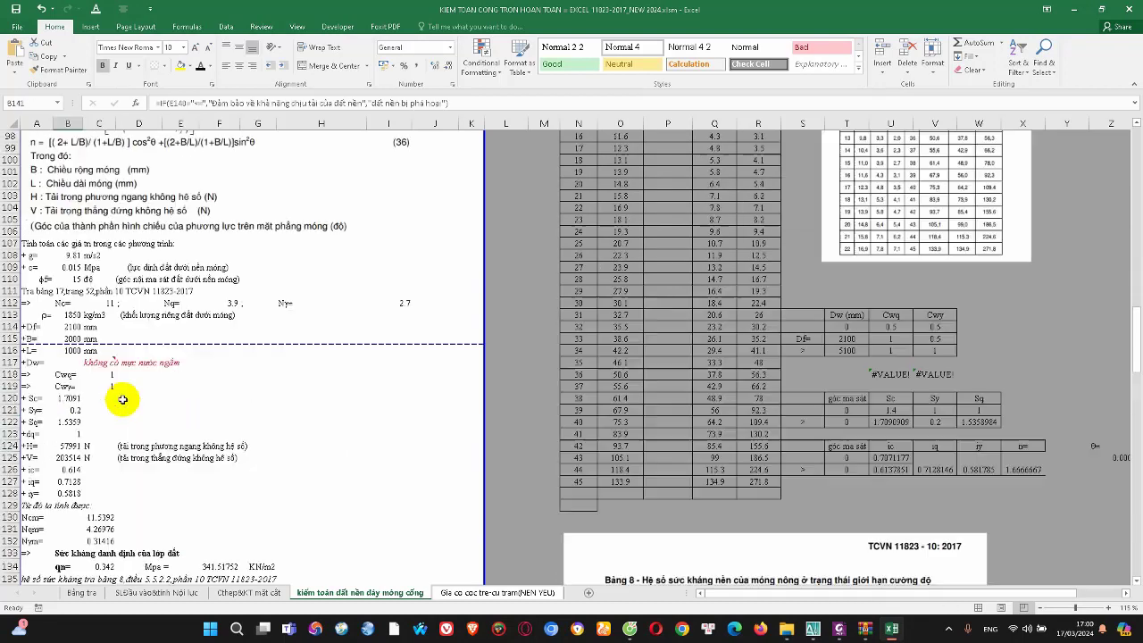
scroll(120, 324, up, 8)
scroll(120, 331, up, 8)
scroll(129, 407, up, 5)
scroll(129, 407, up, 6)
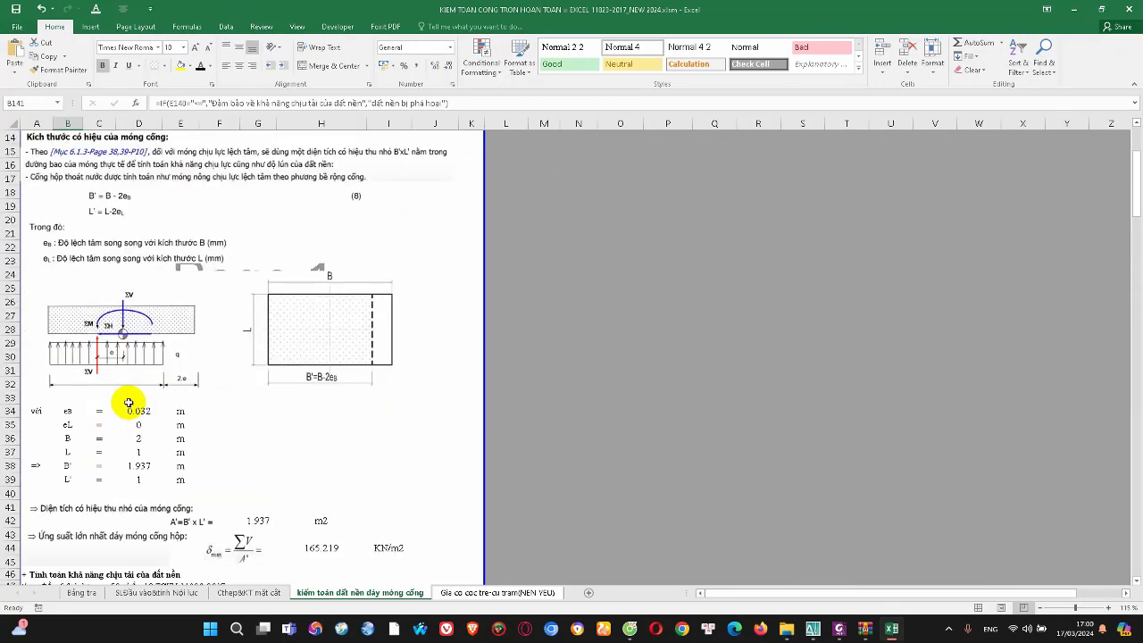
scroll(130, 406, up, 4)
scroll(133, 406, down, 2)
scroll(134, 404, down, 12)
scroll(134, 405, down, 9)
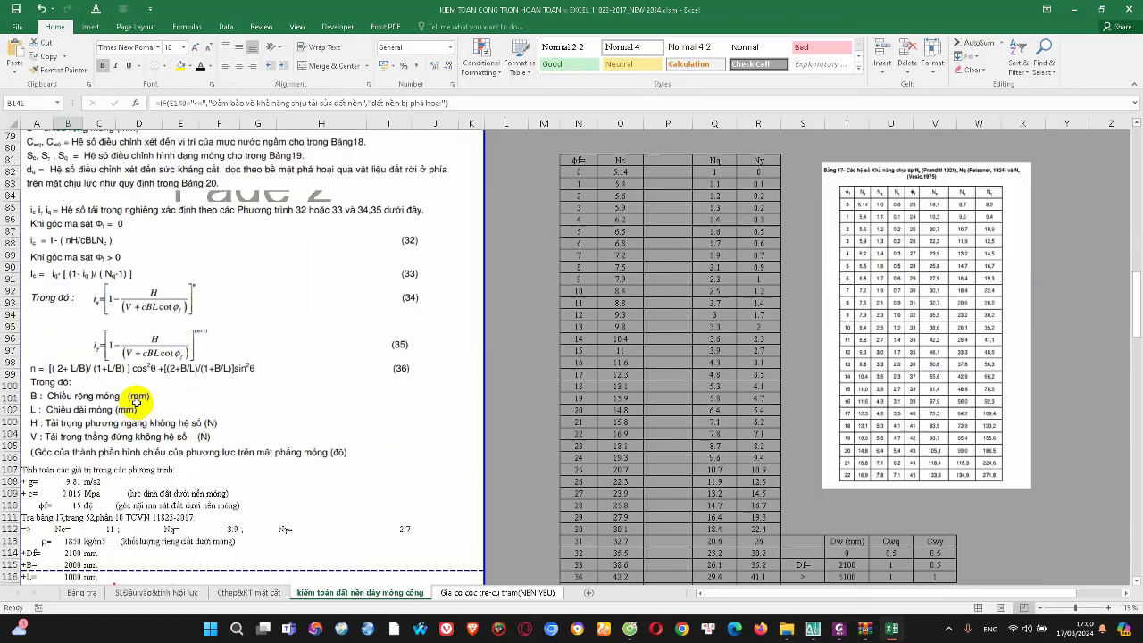
scroll(135, 405, down, 10)
scroll(139, 404, down, 13)
scroll(142, 405, down, 6)
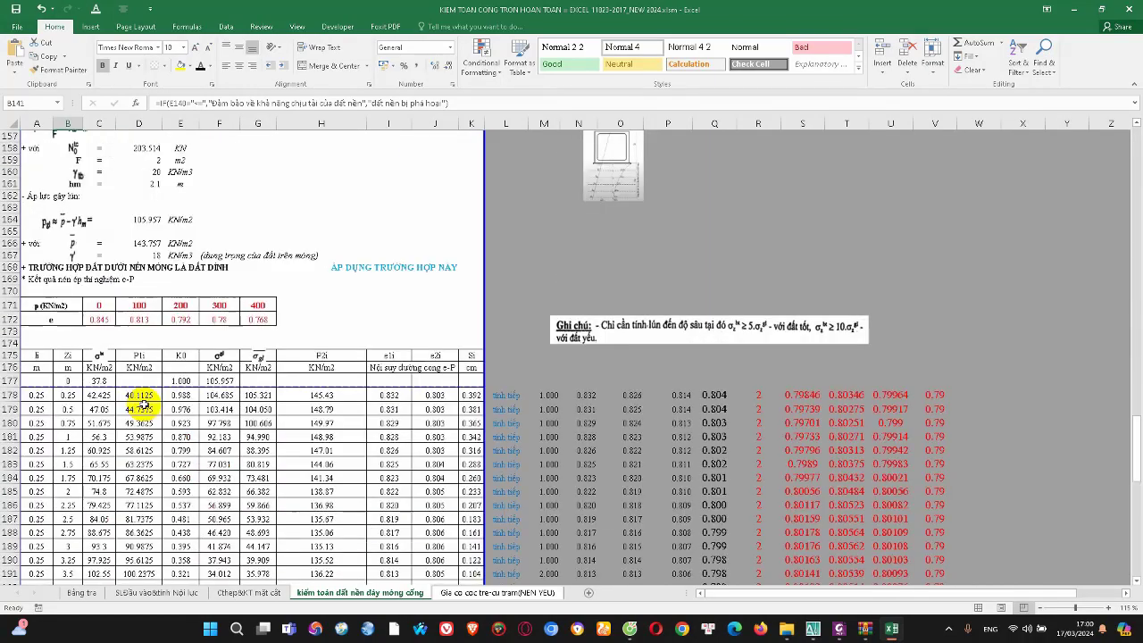
scroll(145, 405, up, 2)
scroll(150, 405, up, 1)
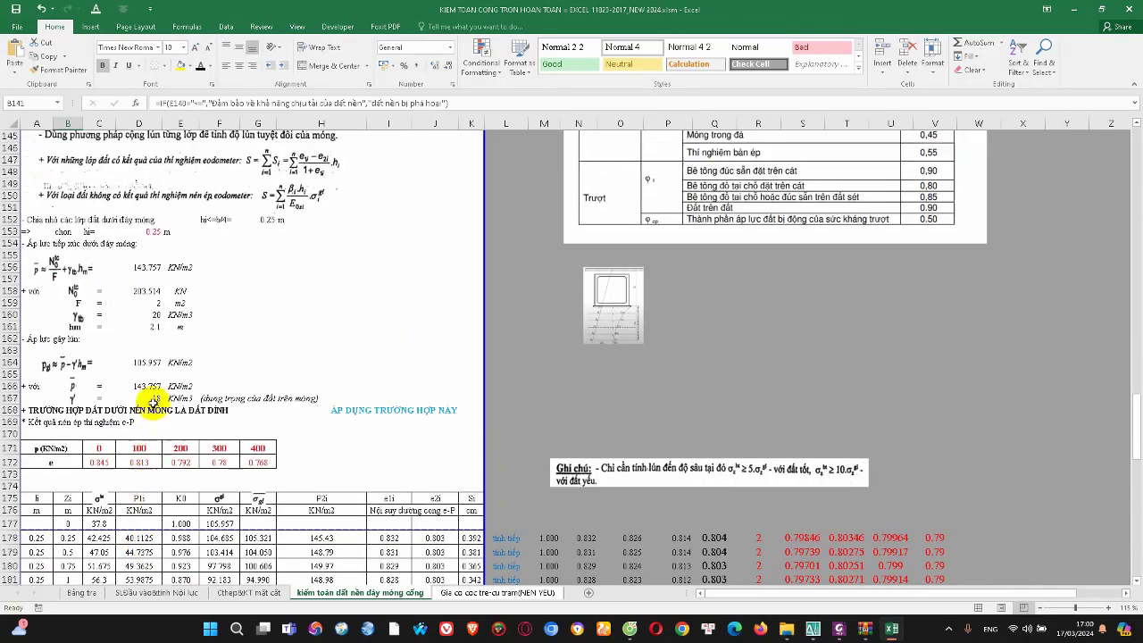
scroll(152, 402, up, 2)
scroll(157, 393, up, 3)
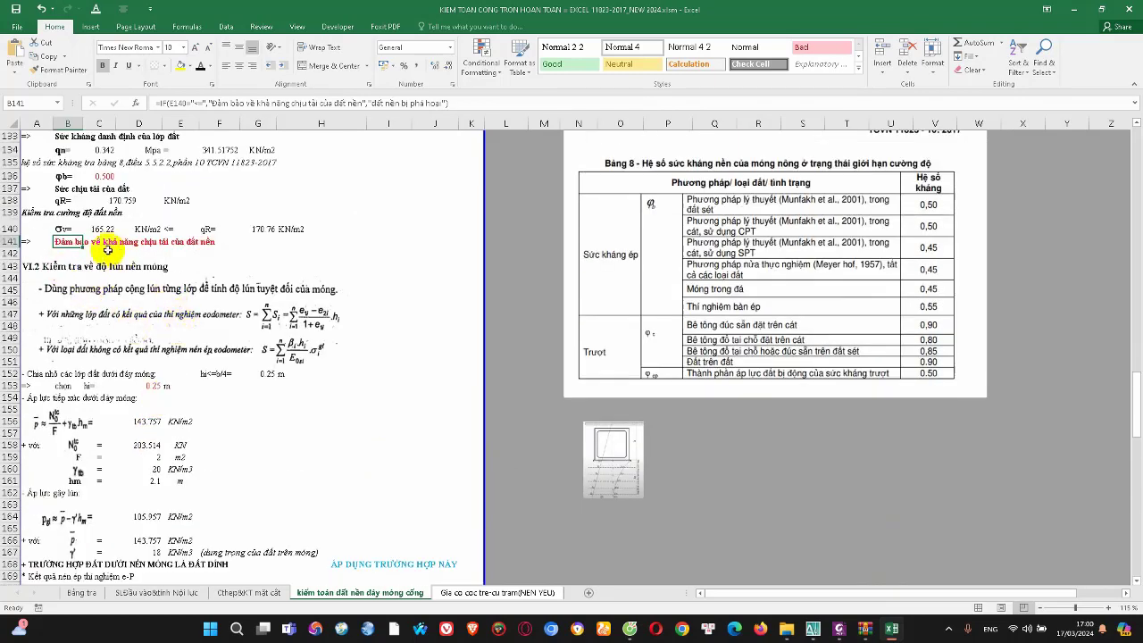
drag(81, 241, 201, 242)
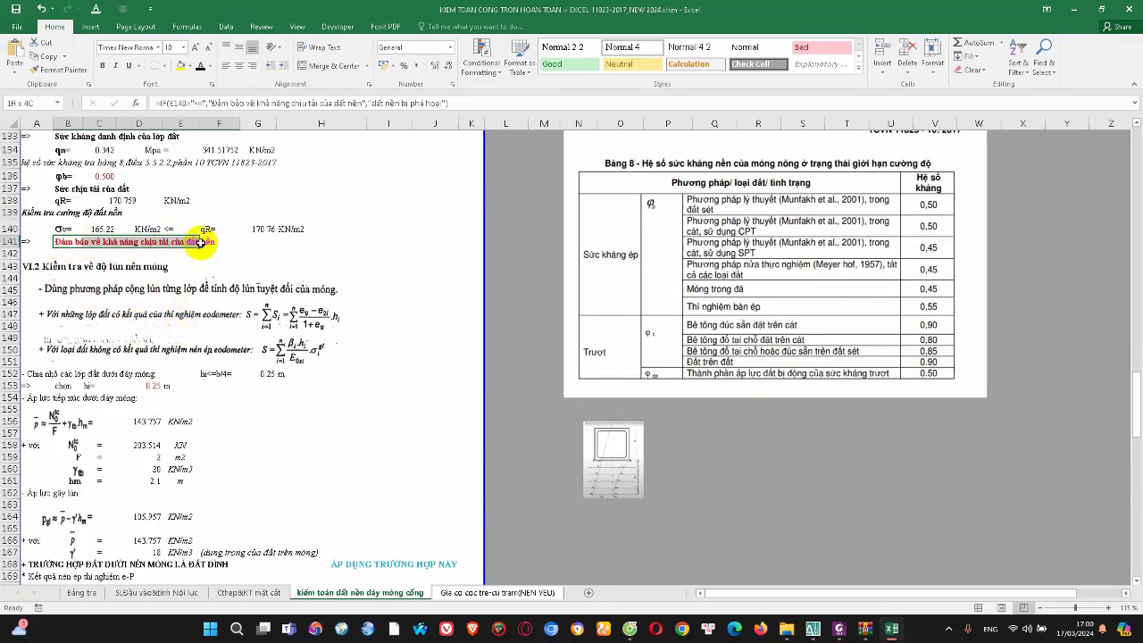
scroll(134, 292, down, 1)
scroll(134, 291, down, 1)
click(375, 332)
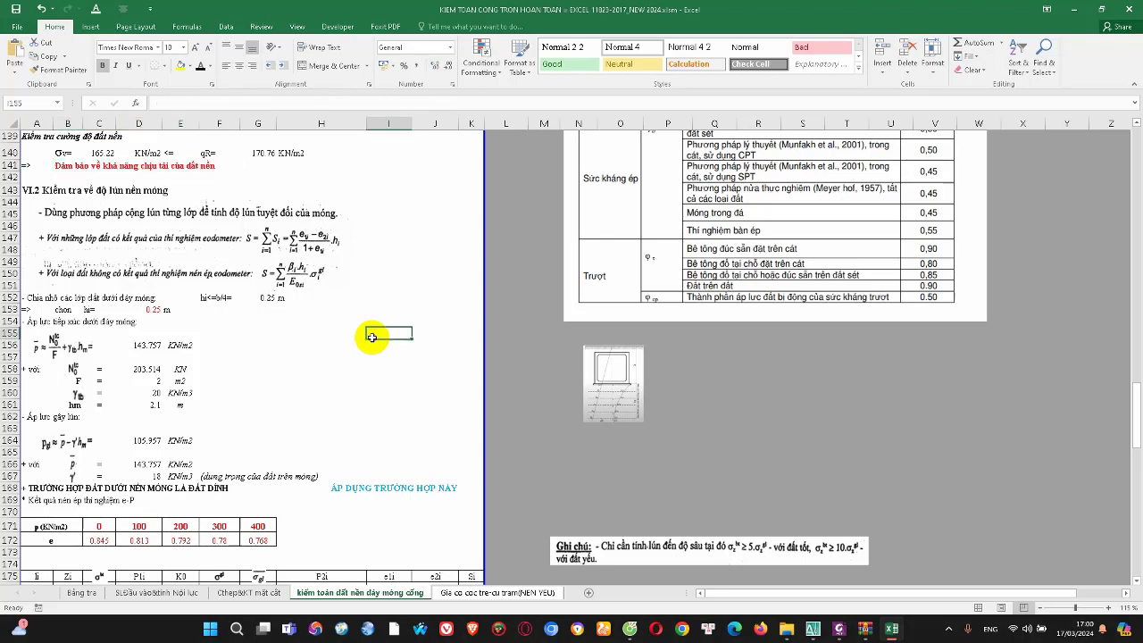
scroll(223, 368, down, 1)
double_click(143, 268)
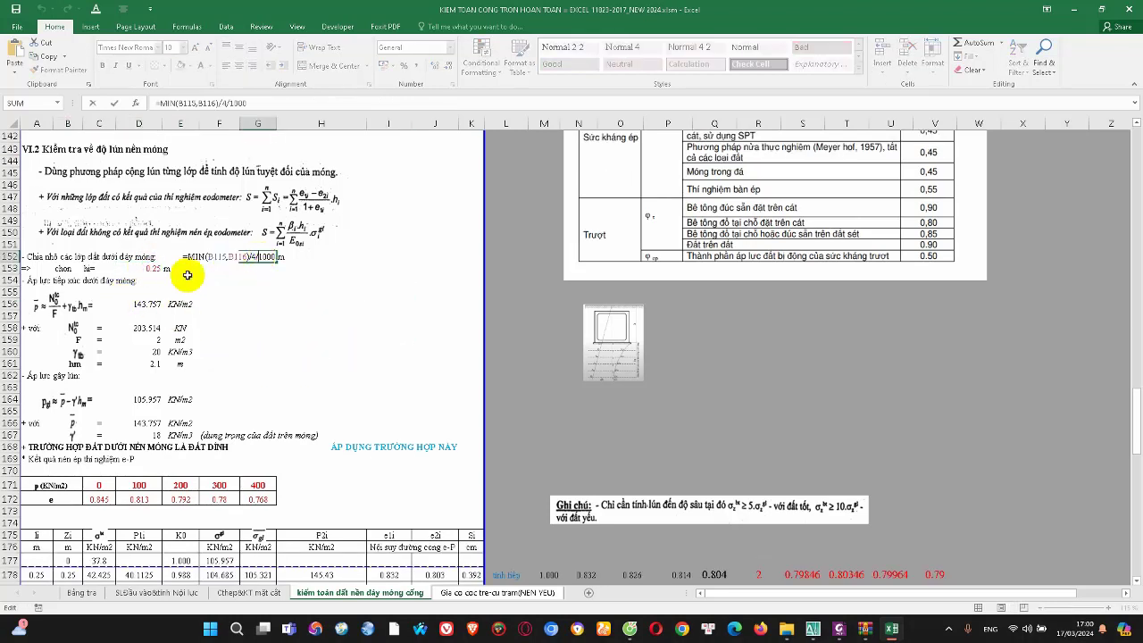
double_click(154, 270)
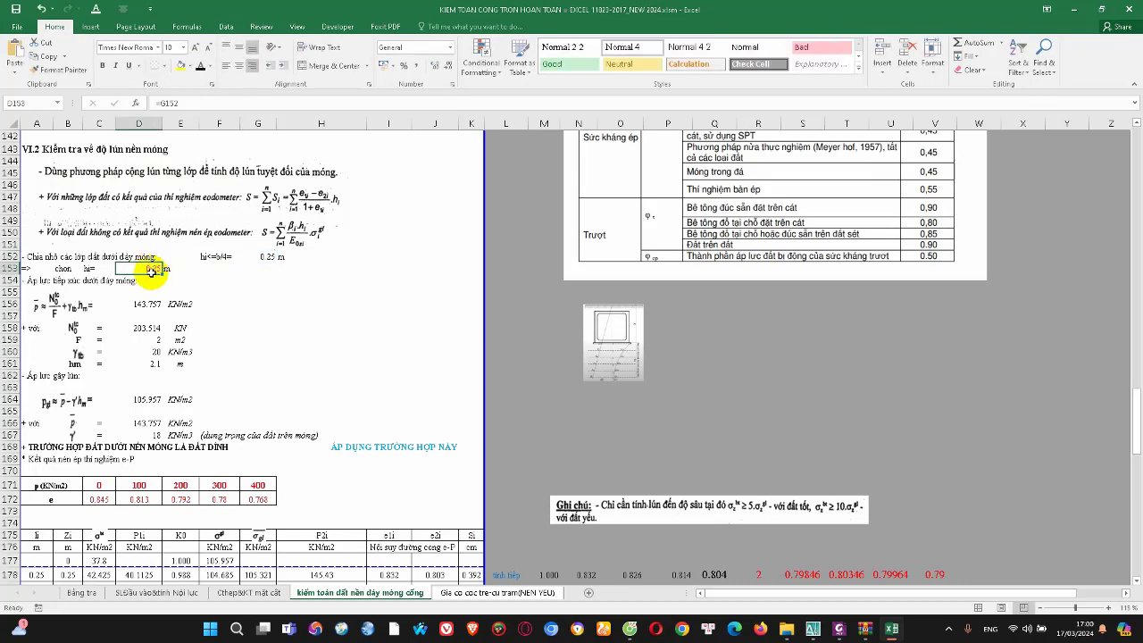
key(Escape)
double_click(257, 257)
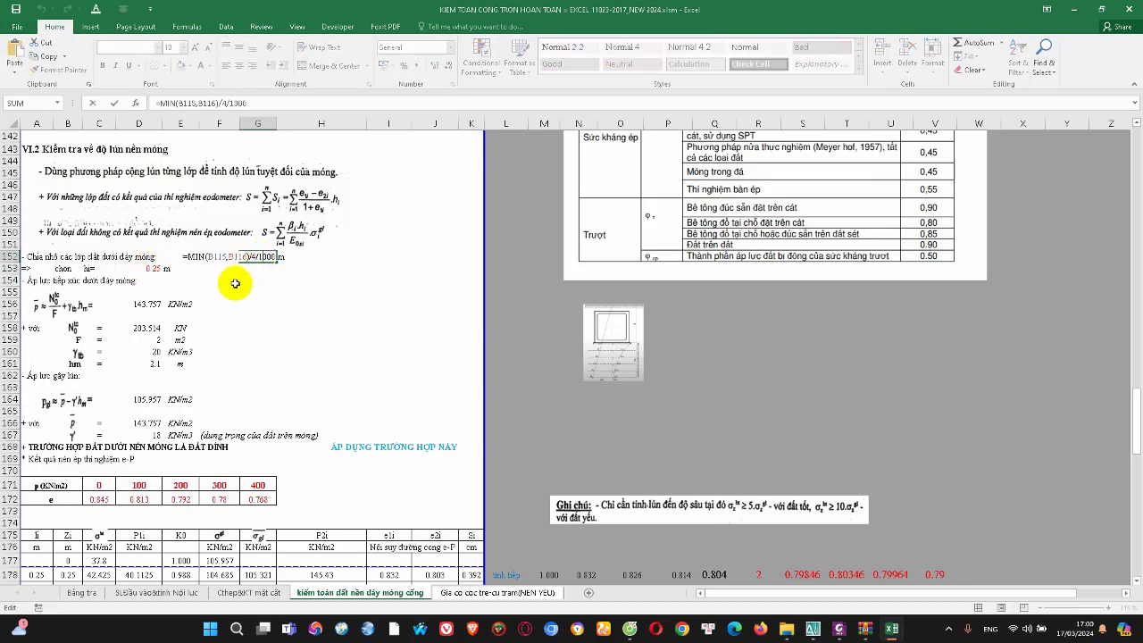
key(Escape)
scroll(210, 291, down, 1)
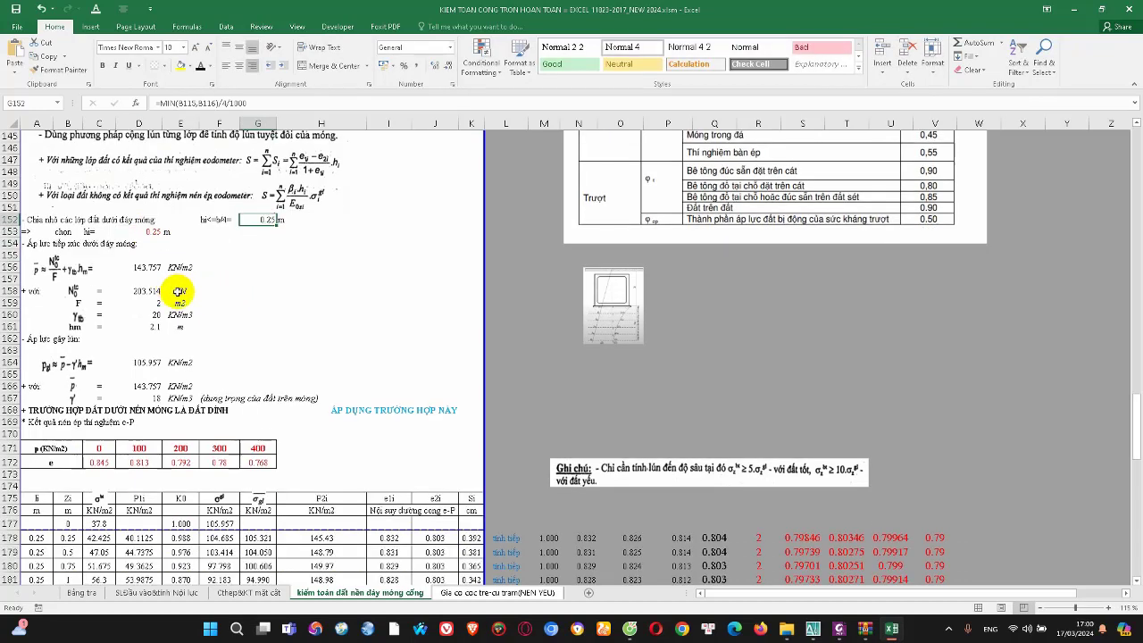
scroll(152, 281, down, 1)
drag(144, 231, 163, 355)
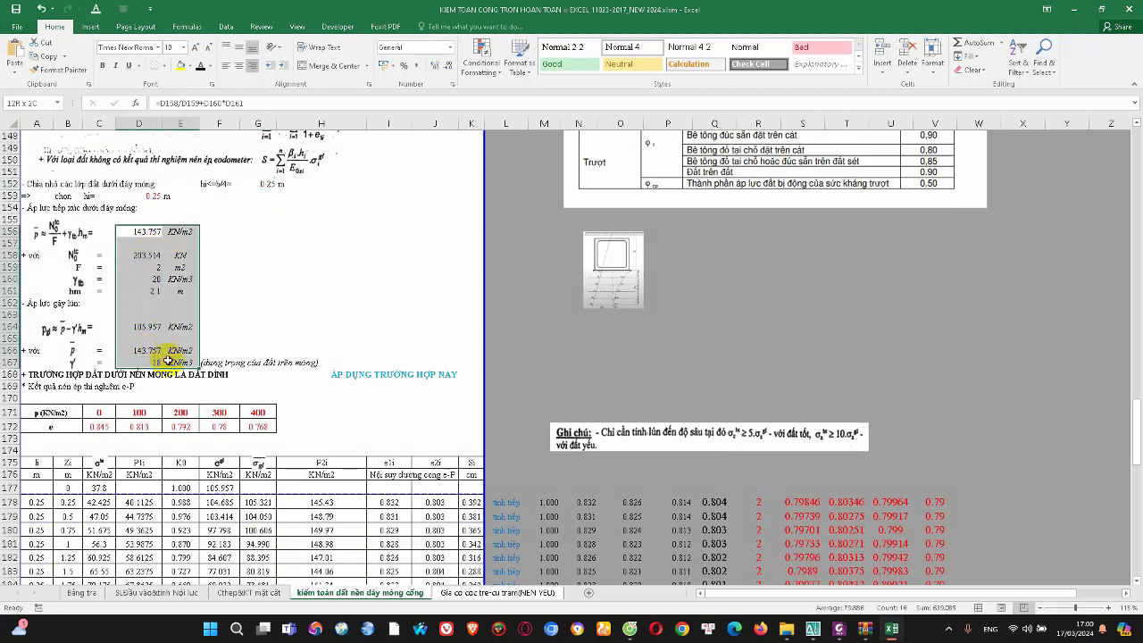
click(303, 334)
scroll(196, 357, down, 1)
scroll(152, 357, down, 1)
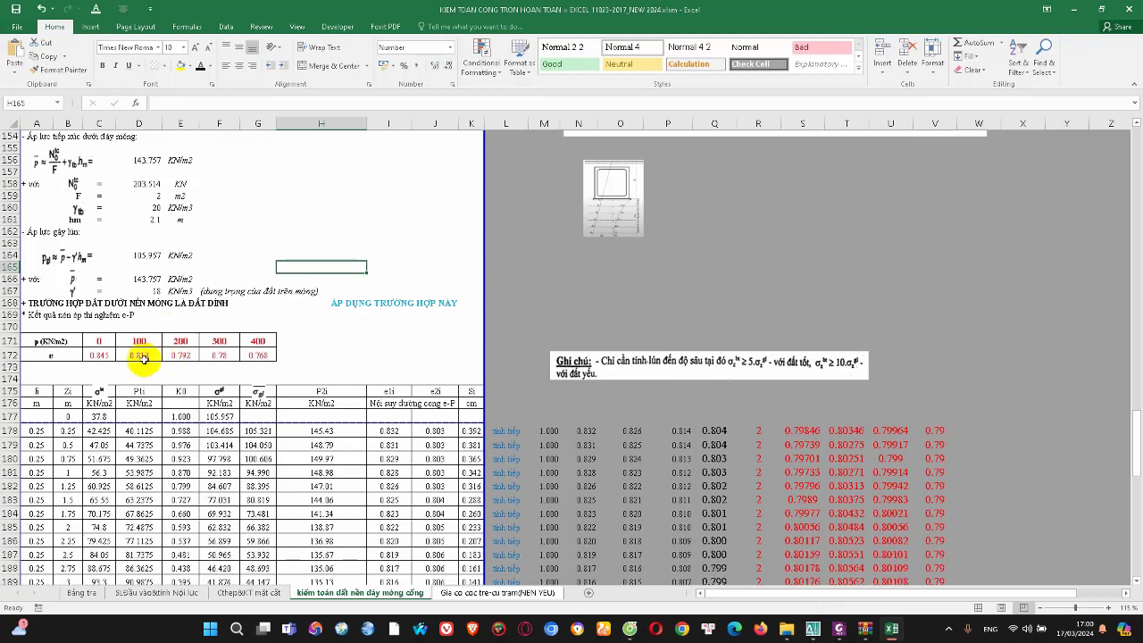
drag(101, 342, 255, 356)
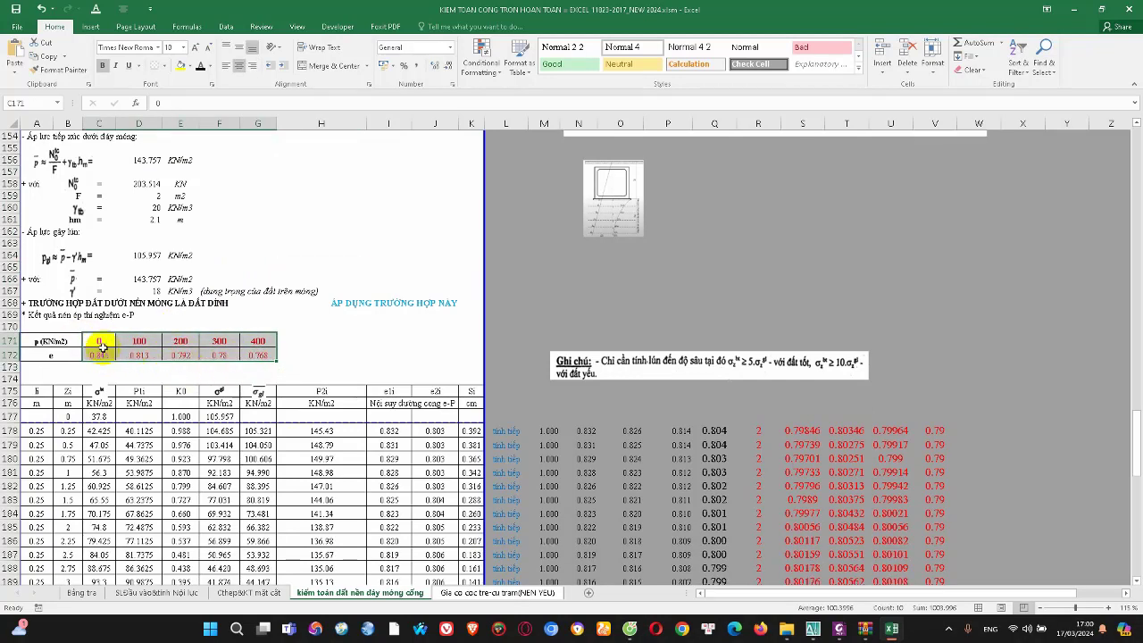
click(100, 341)
click(139, 342)
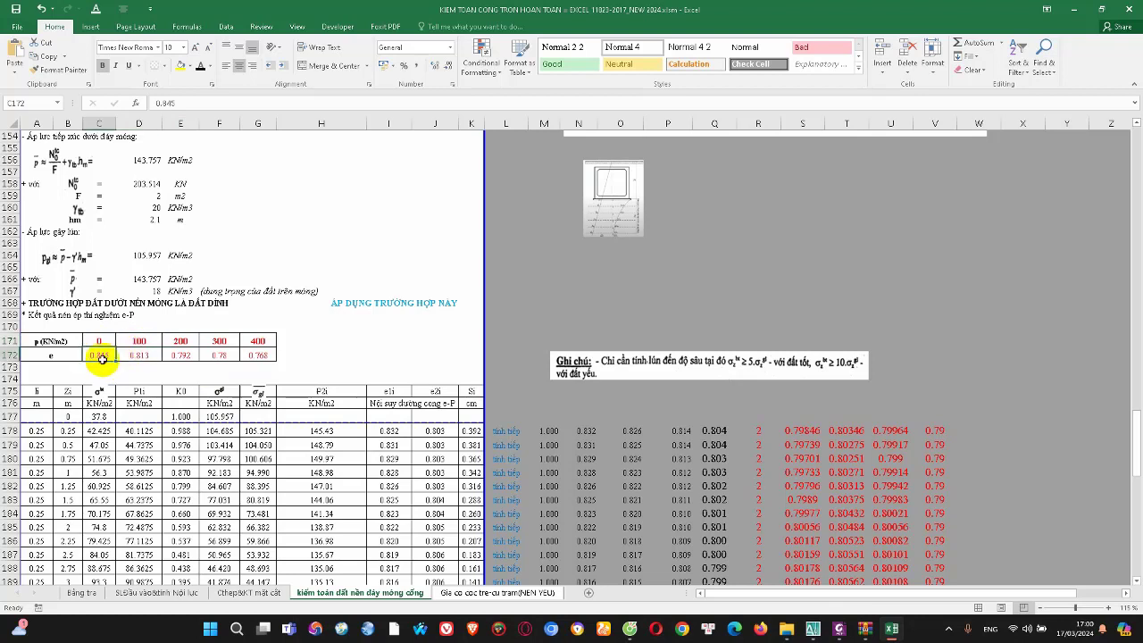
click(207, 355)
click(95, 355)
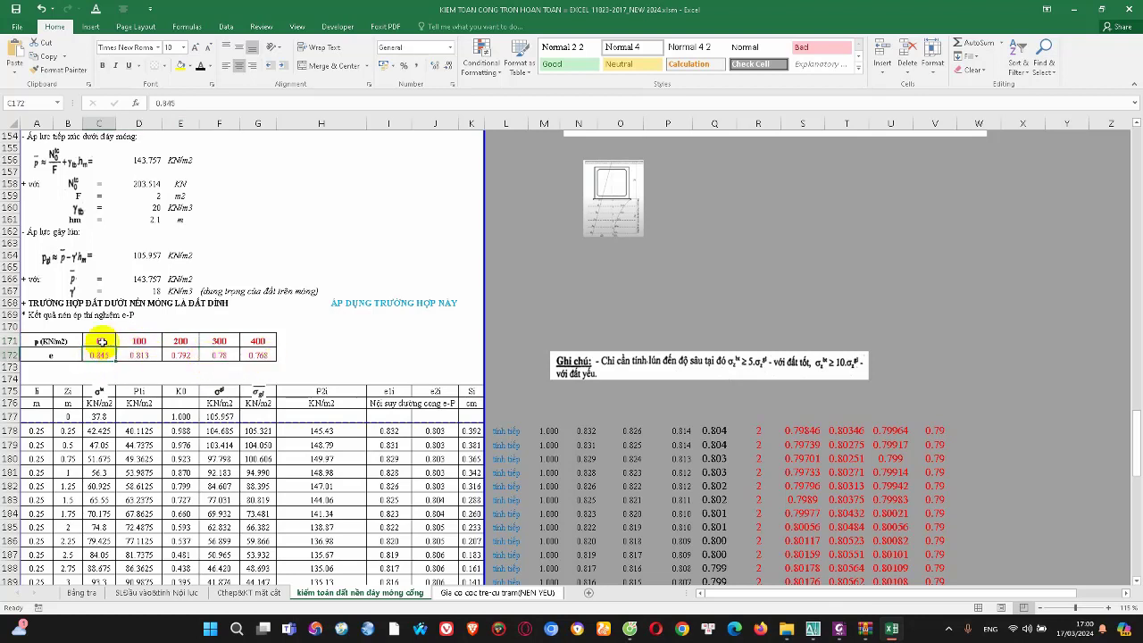
click(139, 342)
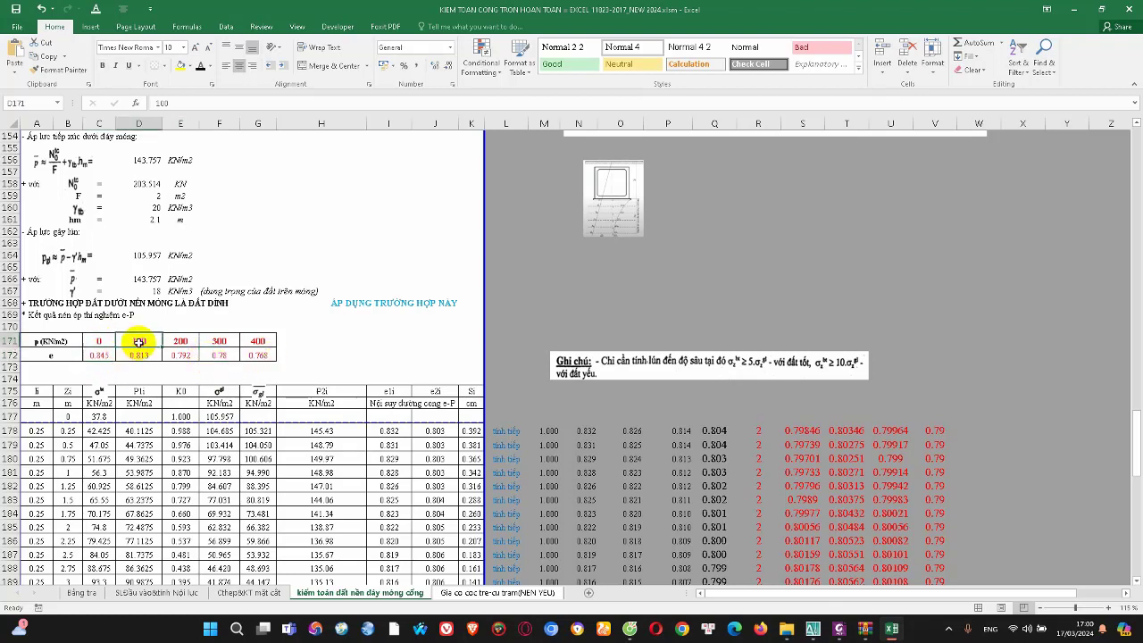
click(132, 356)
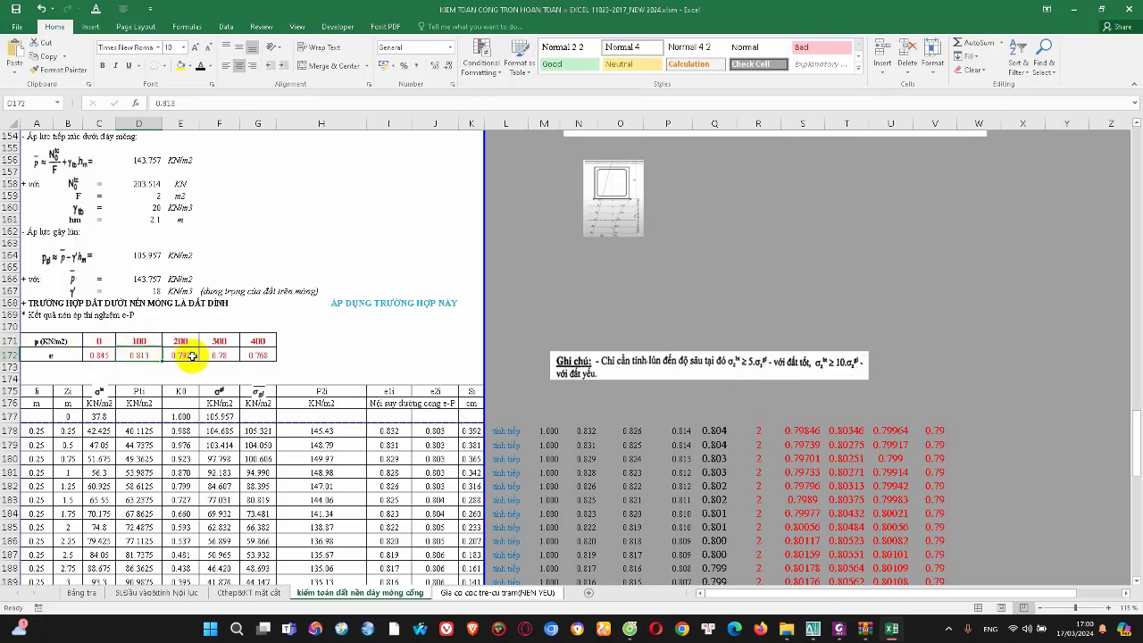
click(183, 354)
click(250, 354)
scroll(214, 381, down, 1)
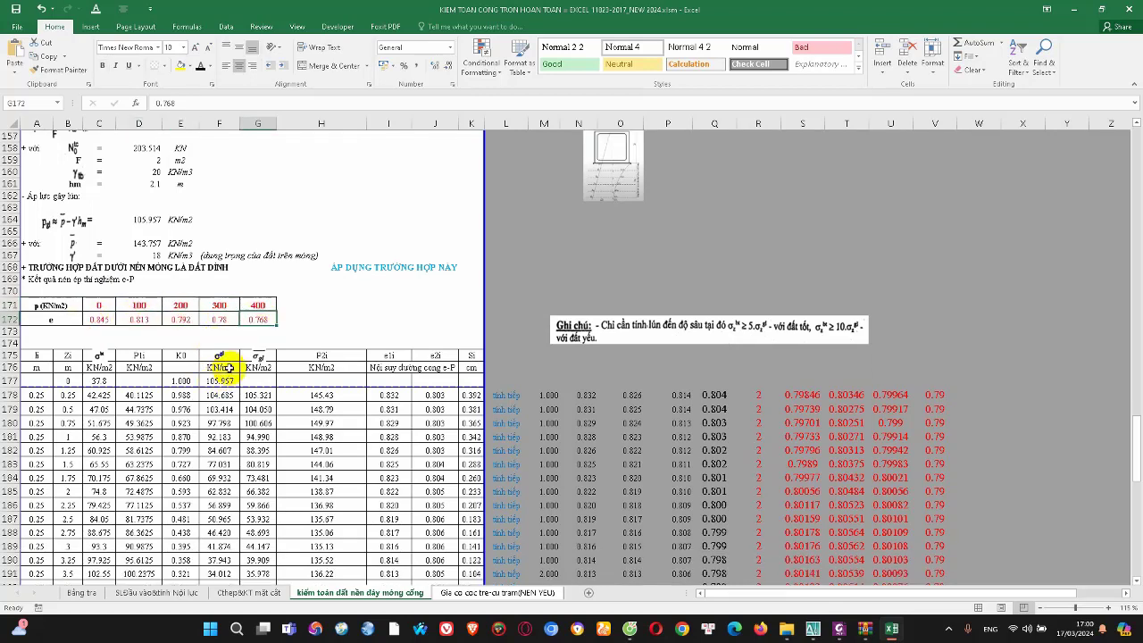
scroll(228, 368, down, 1)
scroll(228, 372, down, 1)
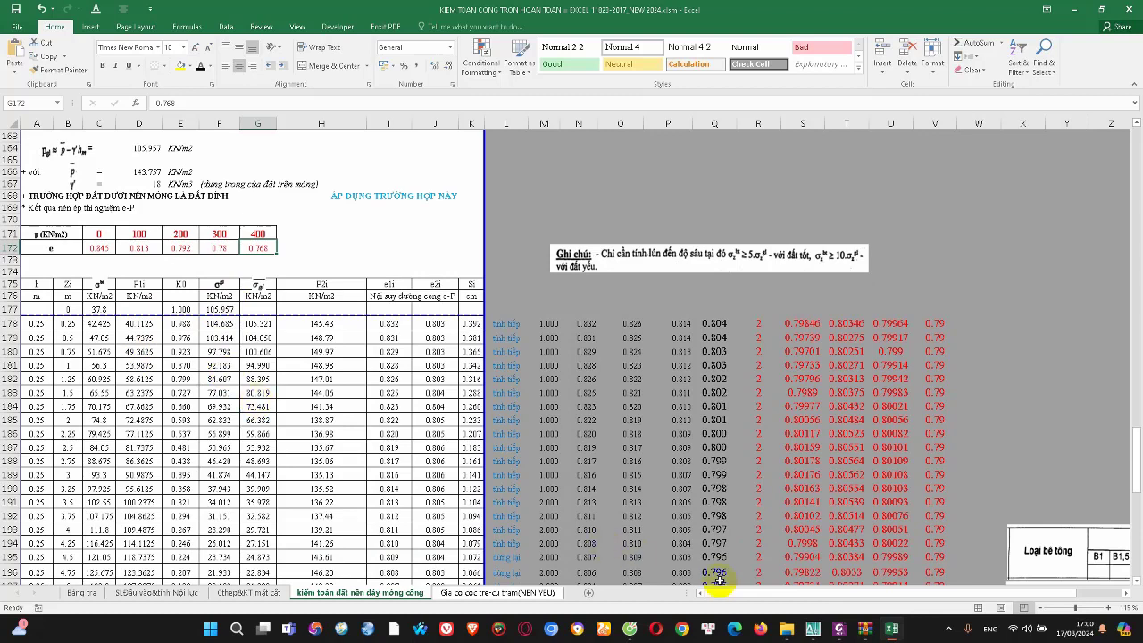
scroll(54, 305, down, 1)
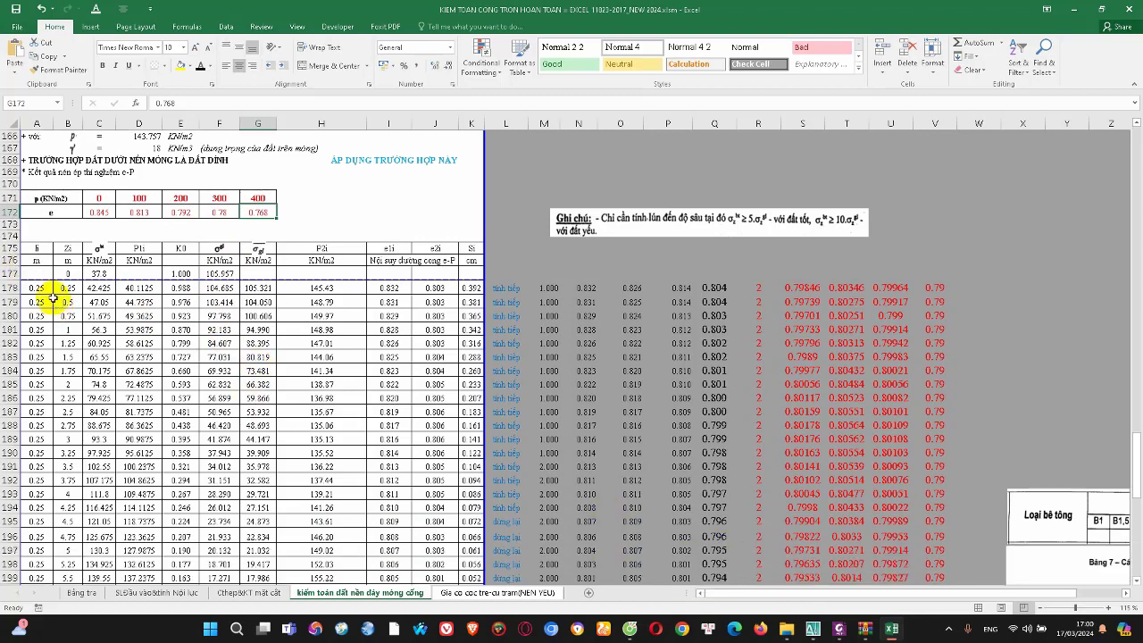
scroll(179, 285, down, 1)
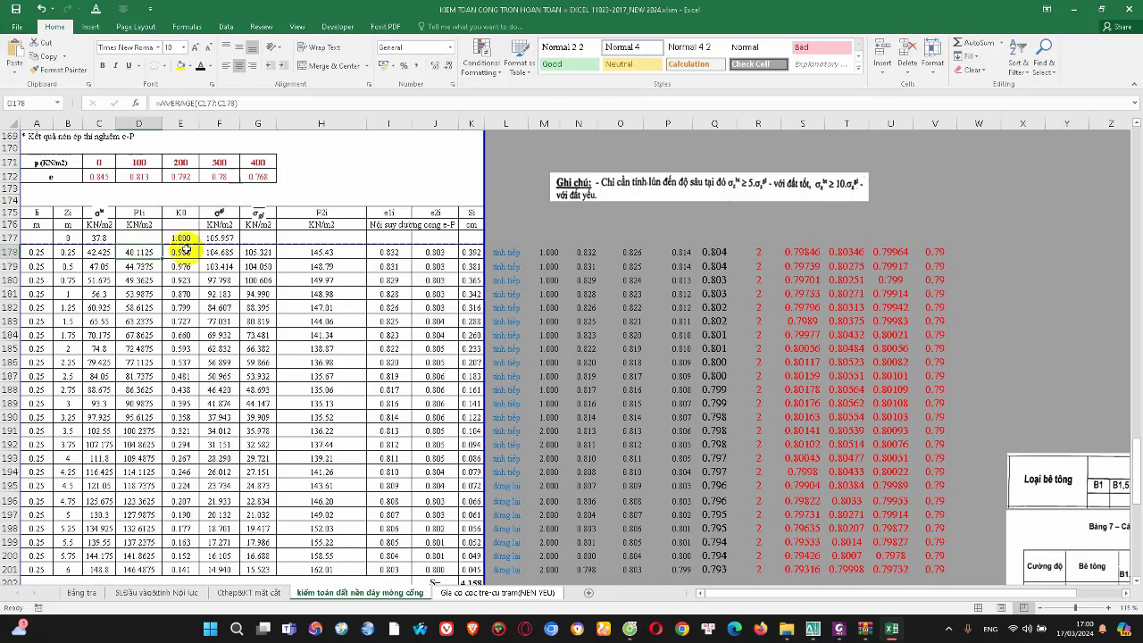
click(191, 237)
double_click(191, 236)
click(221, 242)
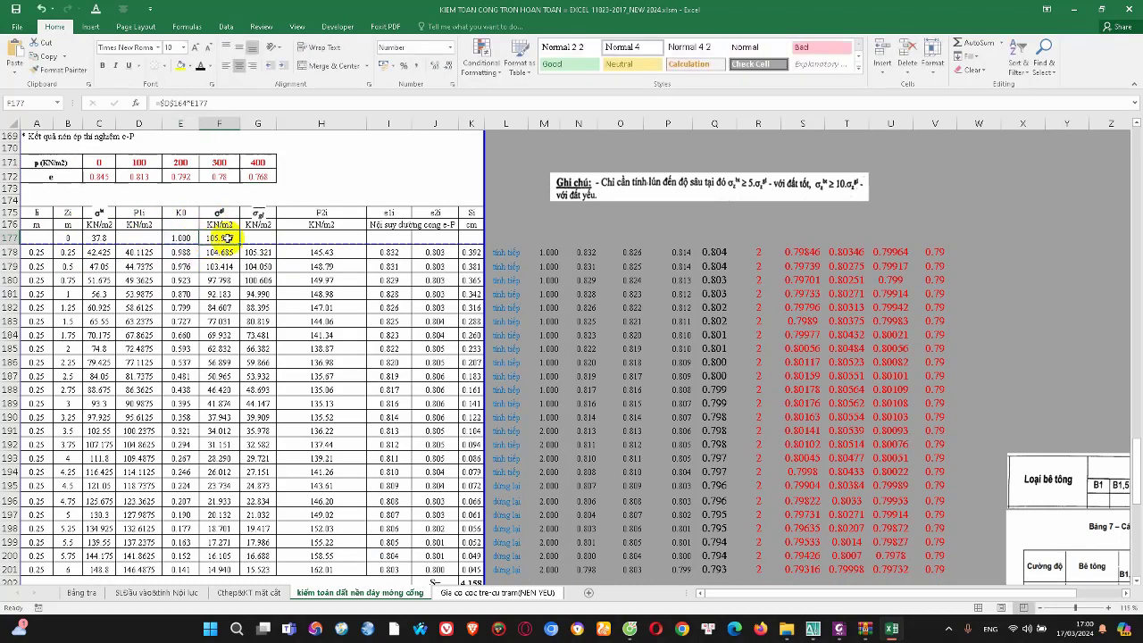
scroll(402, 247, down, 1)
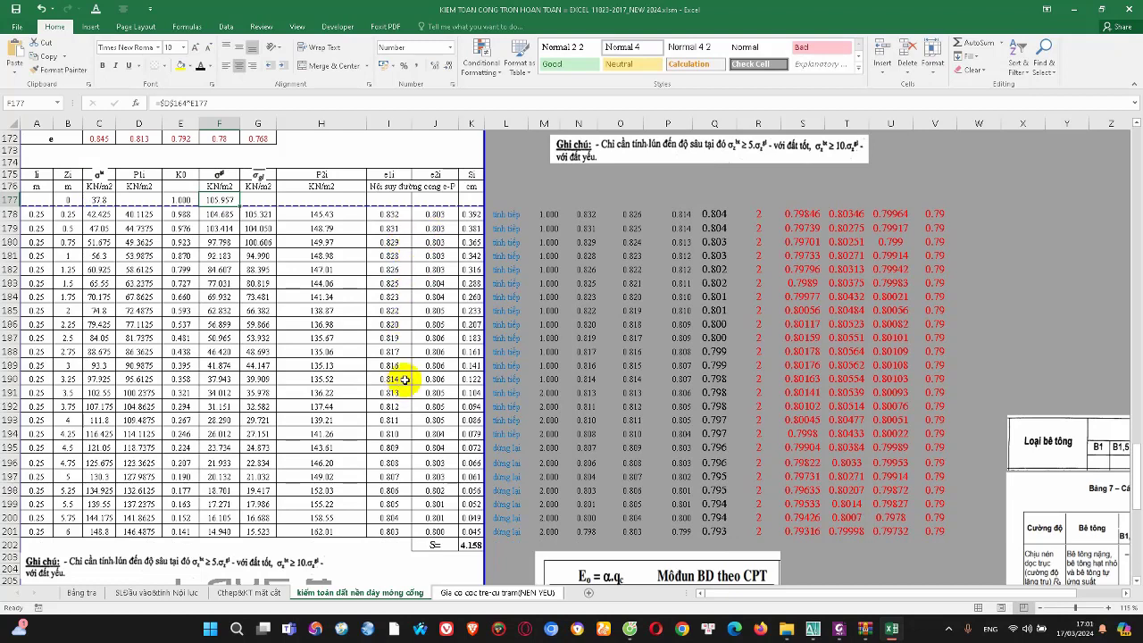
click(511, 408)
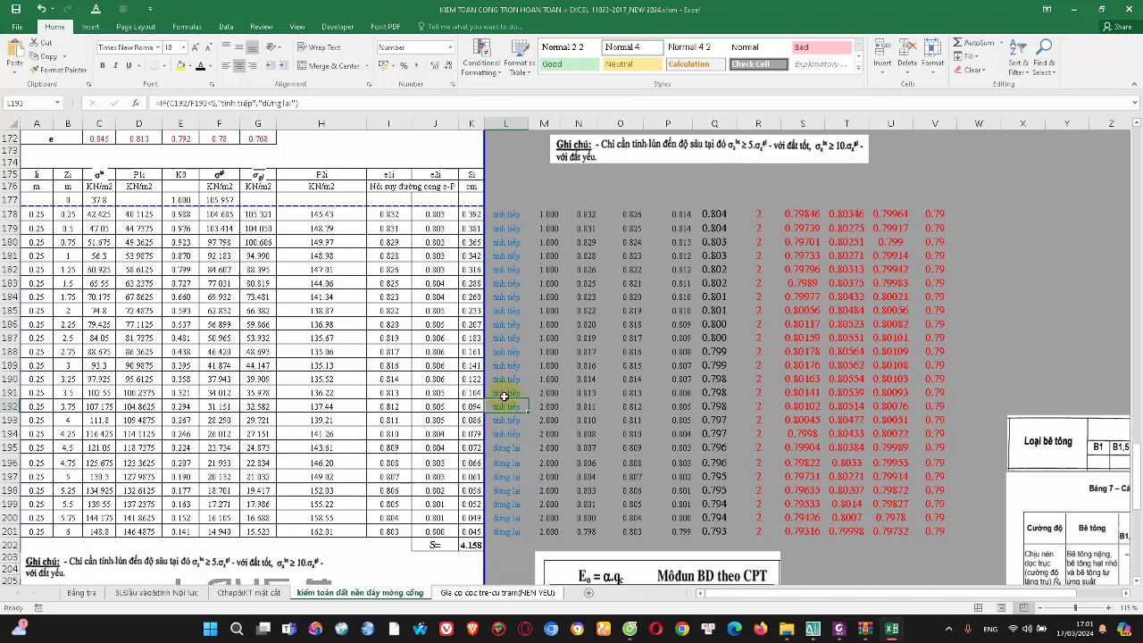
click(498, 451)
scroll(499, 451, down, 1)
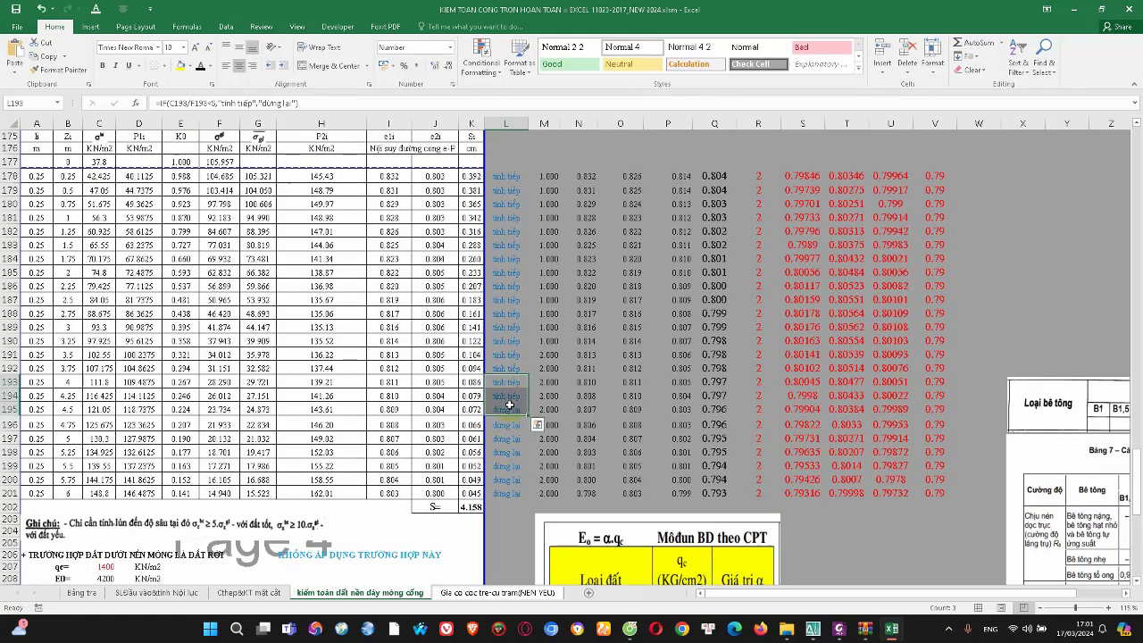
click(506, 410)
drag(11, 426, 9, 493)
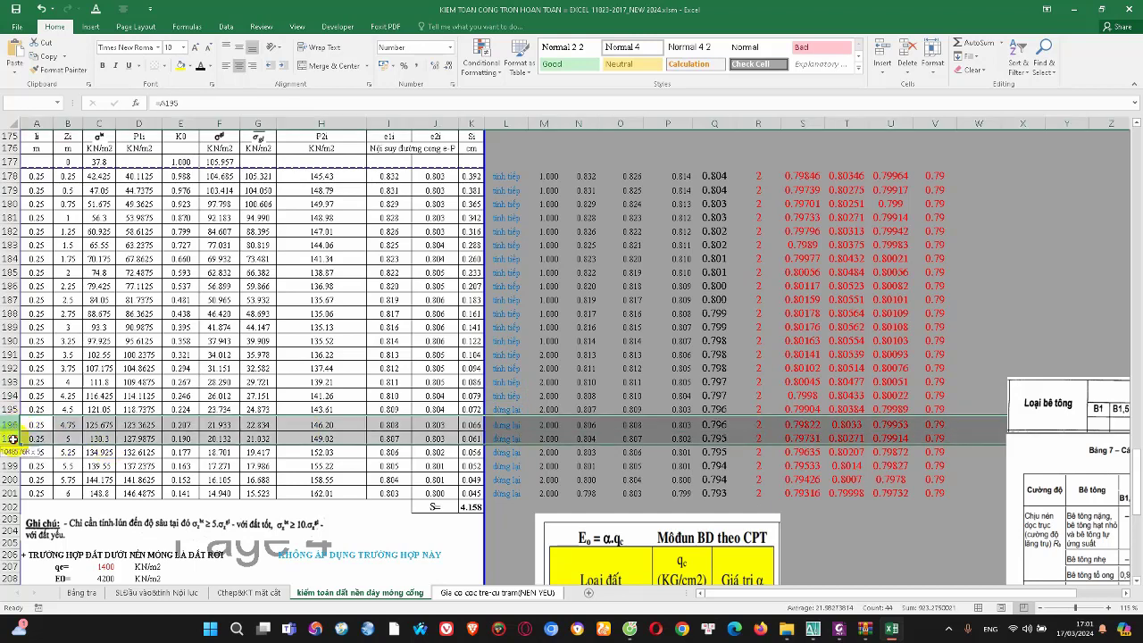
right_click(8, 451)
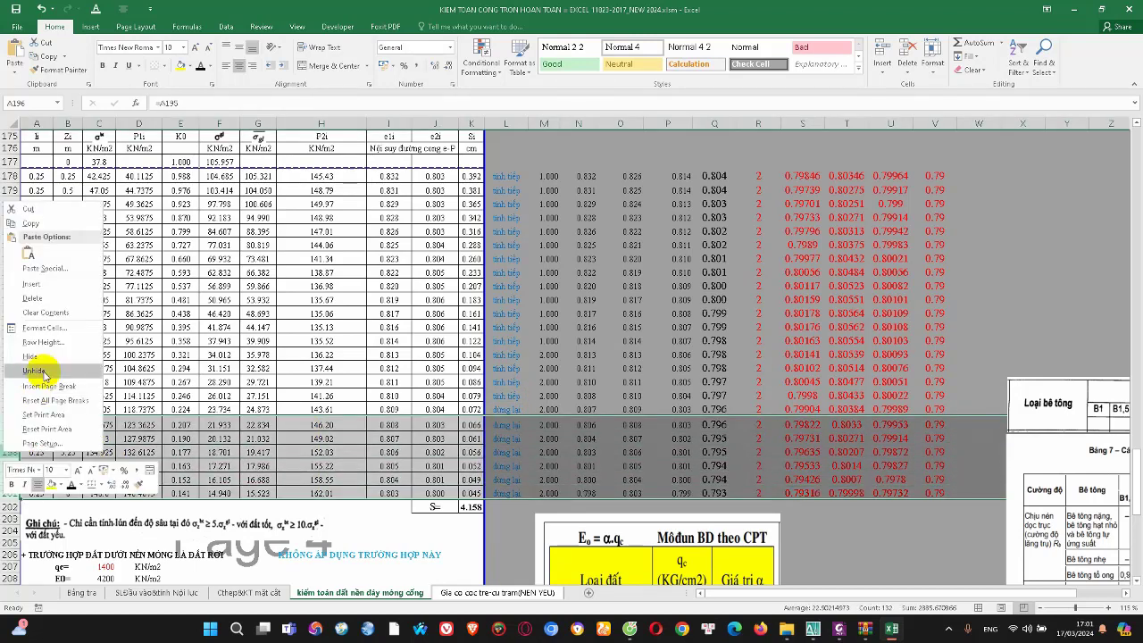
click(41, 366)
click(507, 410)
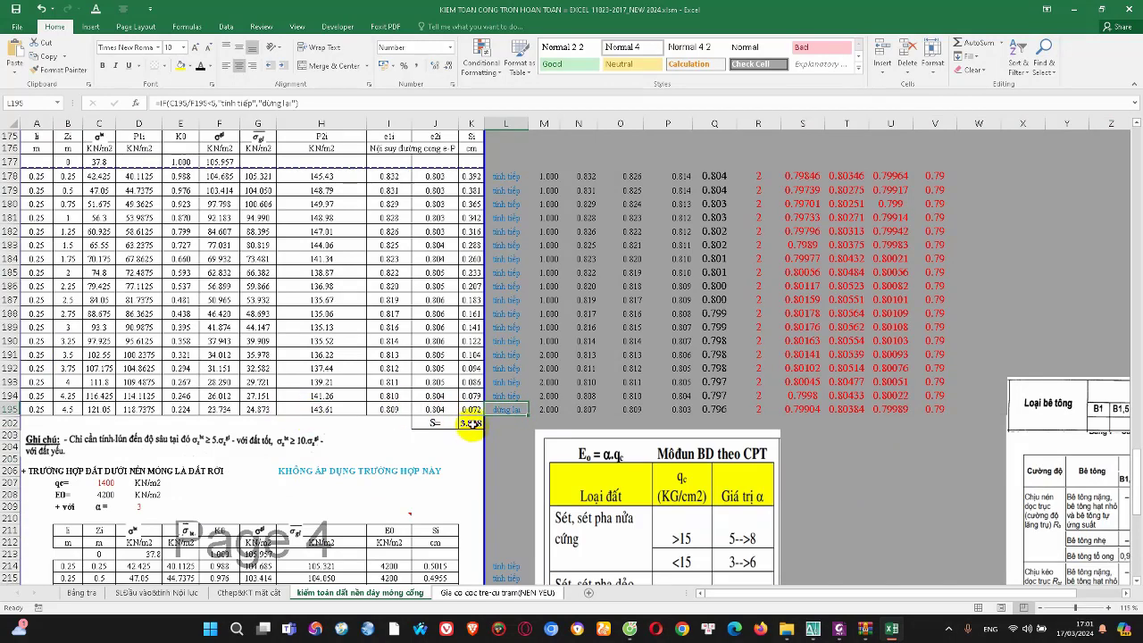
click(471, 423)
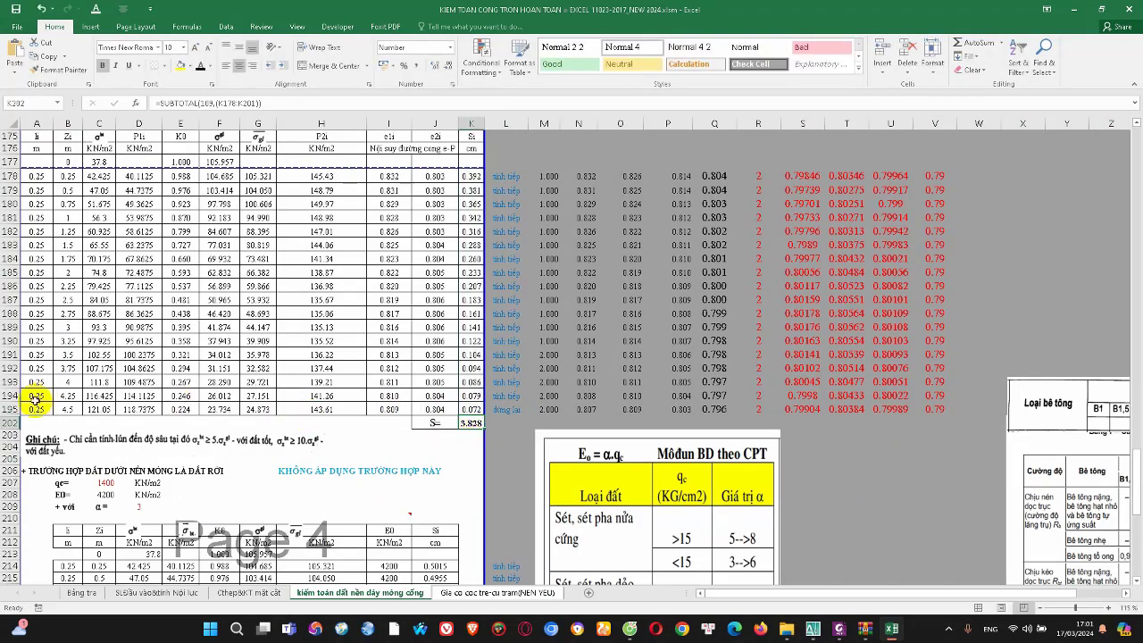
drag(10, 422, 15, 412)
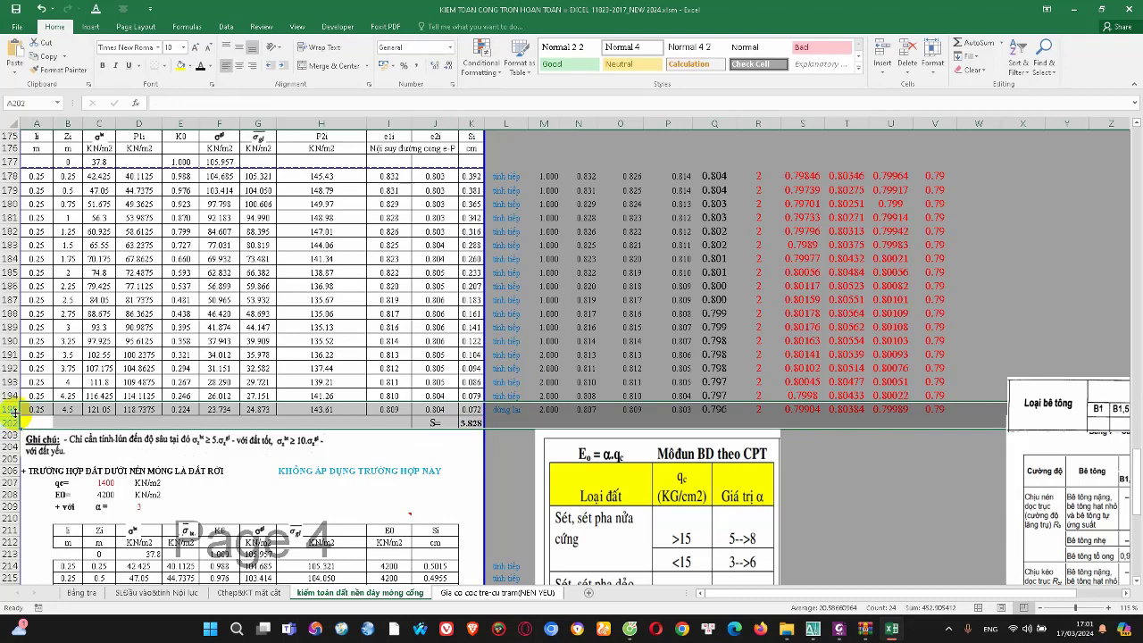
right_click(14, 412)
click(62, 393)
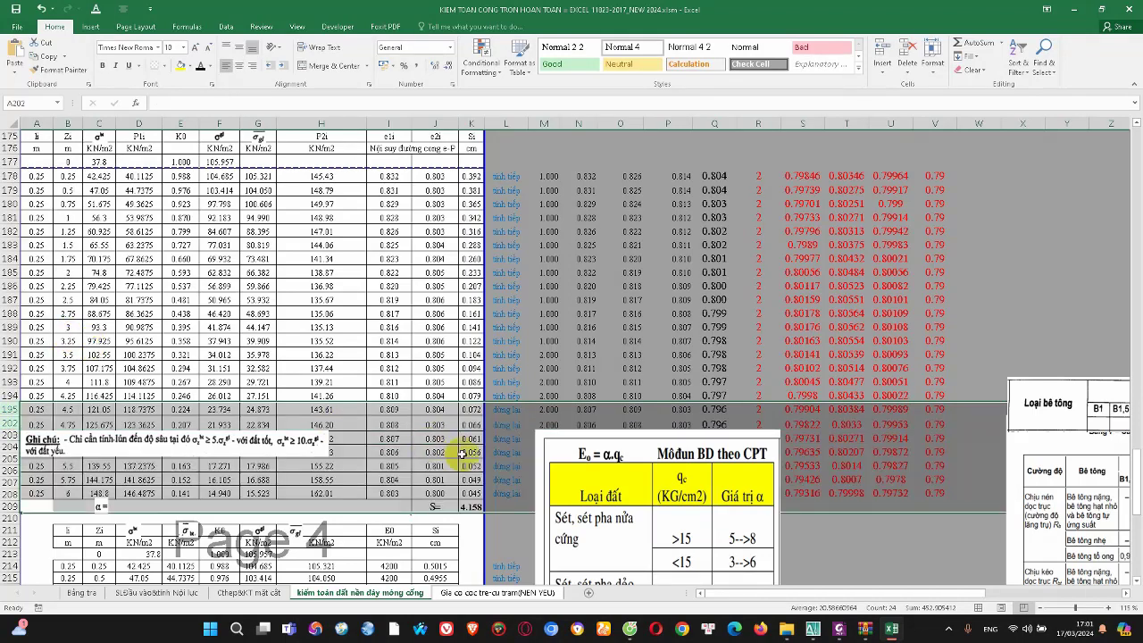
double_click(473, 507)
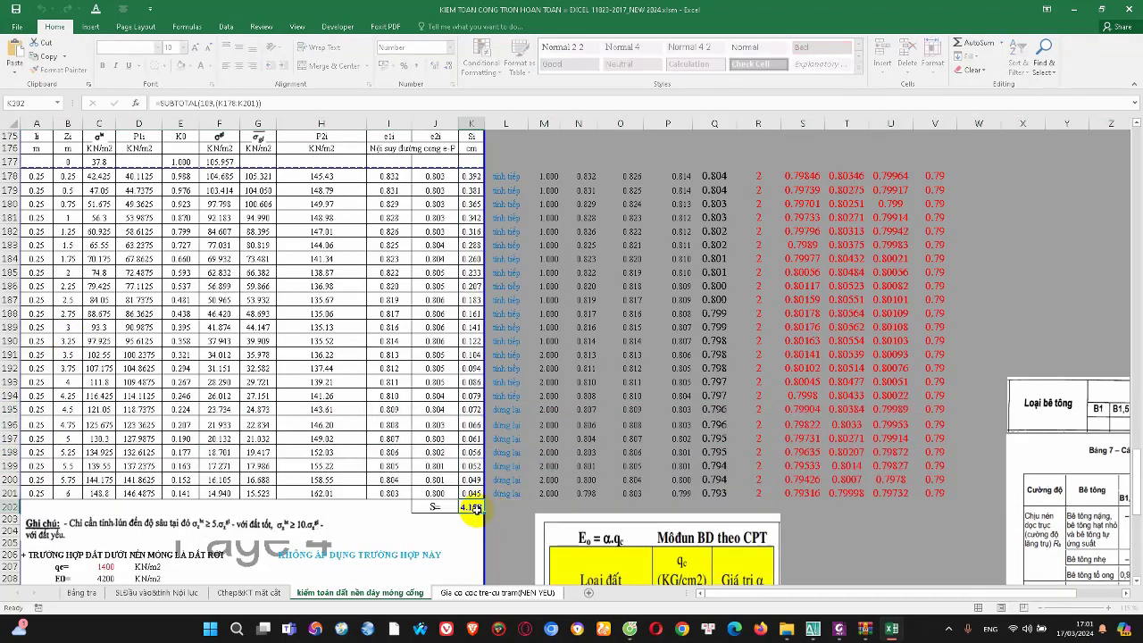
key(Escape)
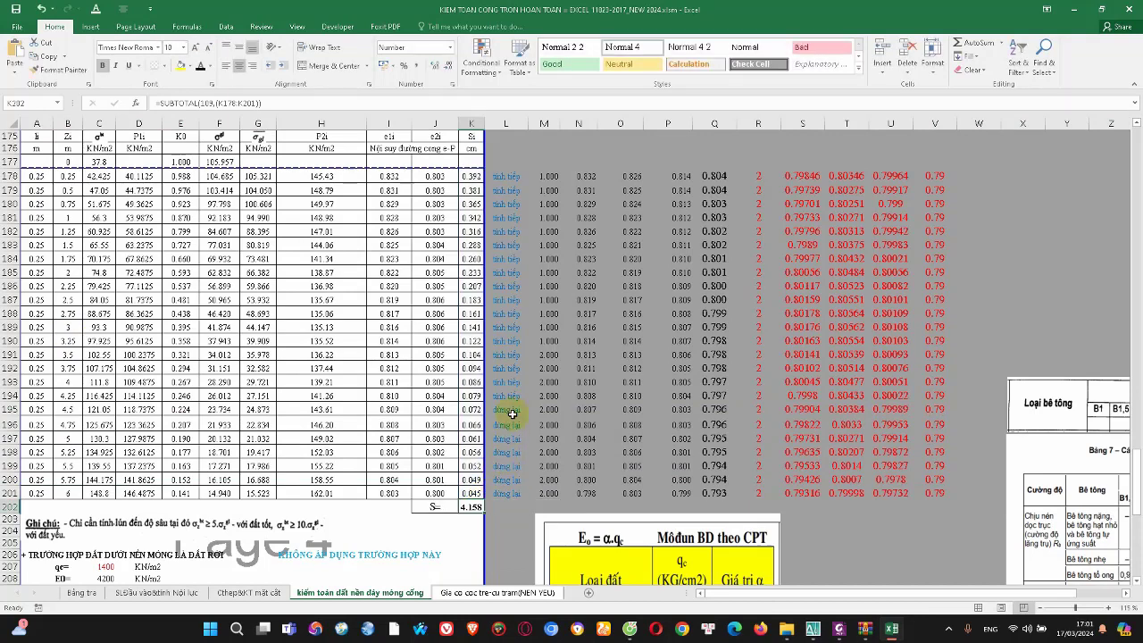
click(504, 423)
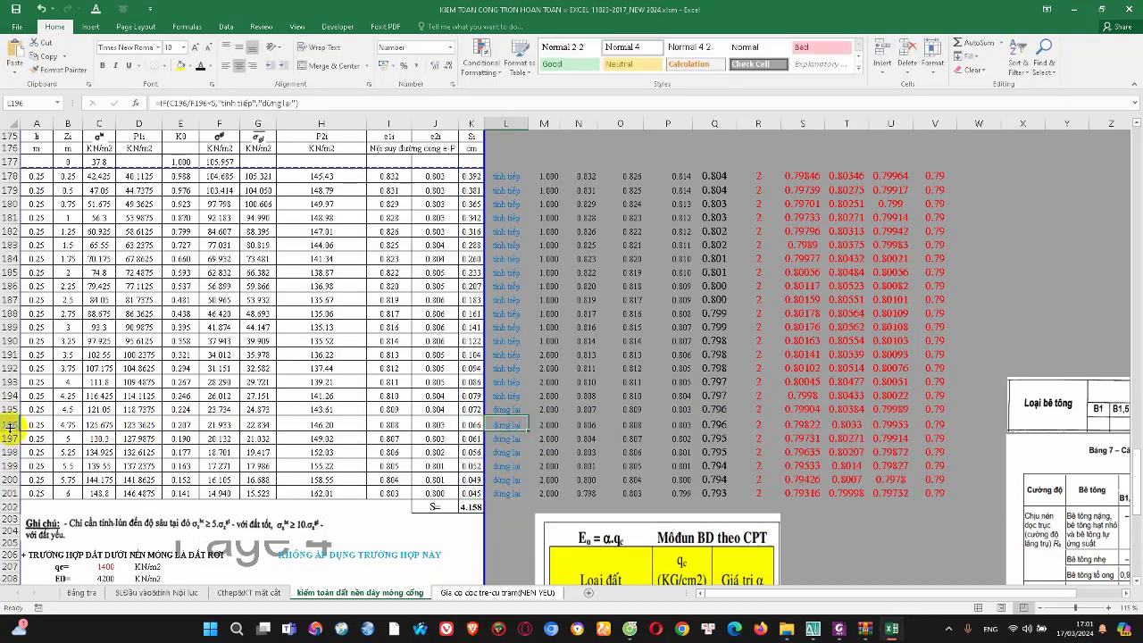
drag(6, 425, 6, 488)
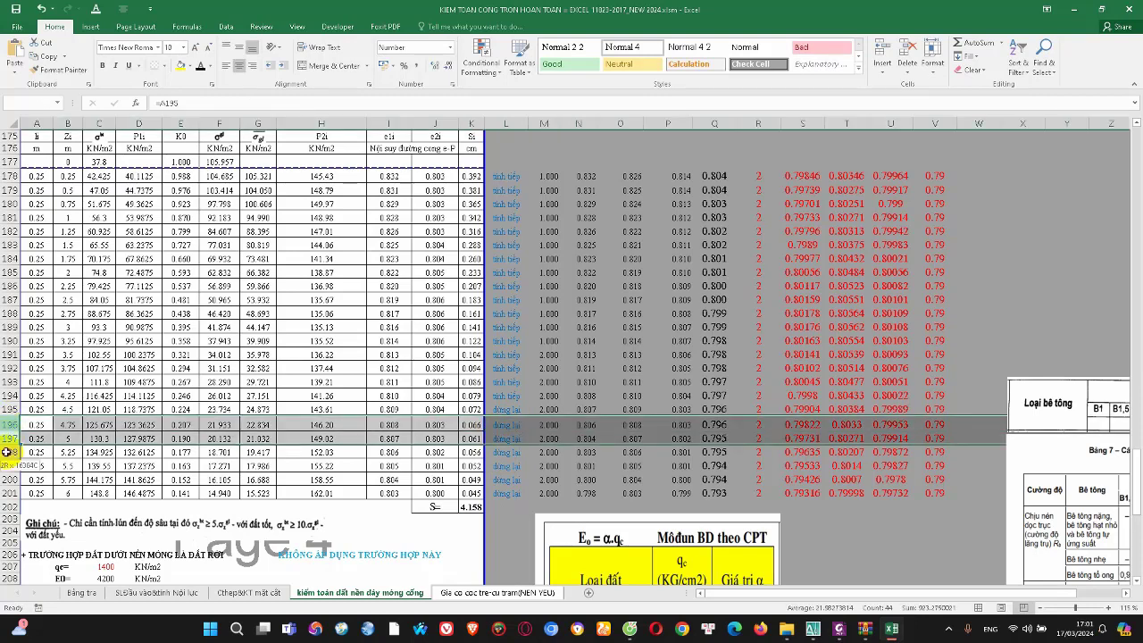
right_click(5, 479)
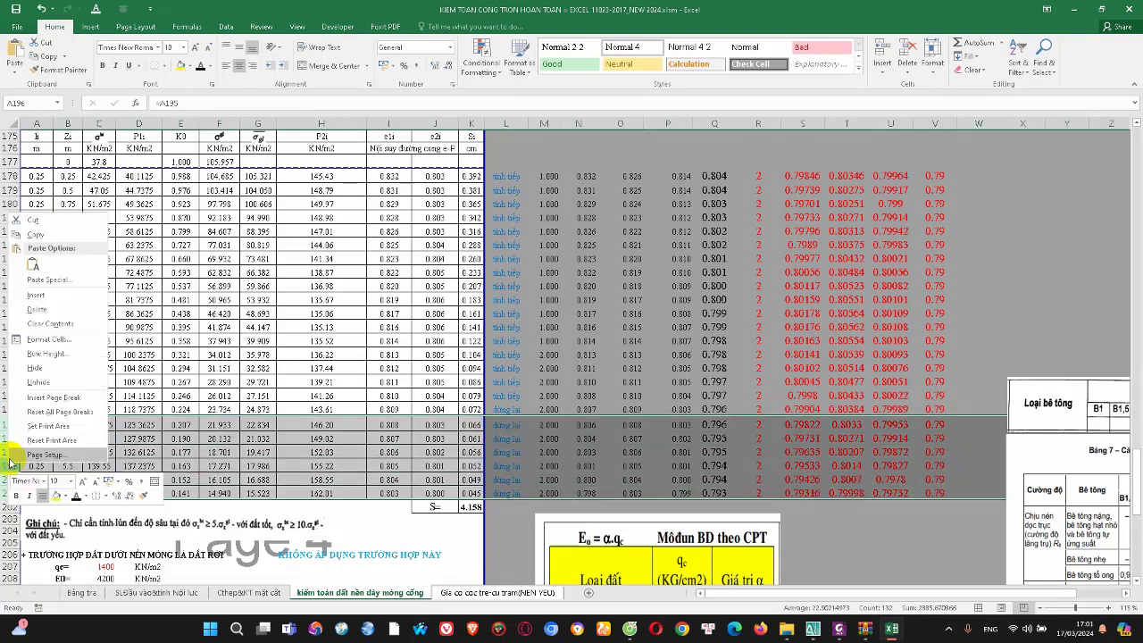
click(56, 373)
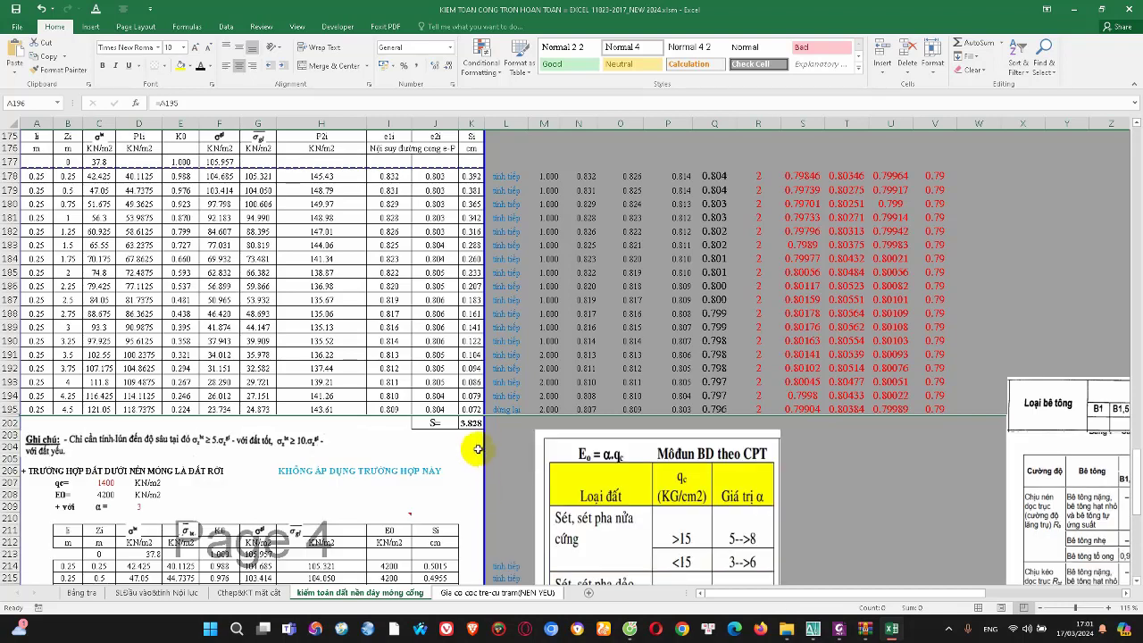
click(469, 425)
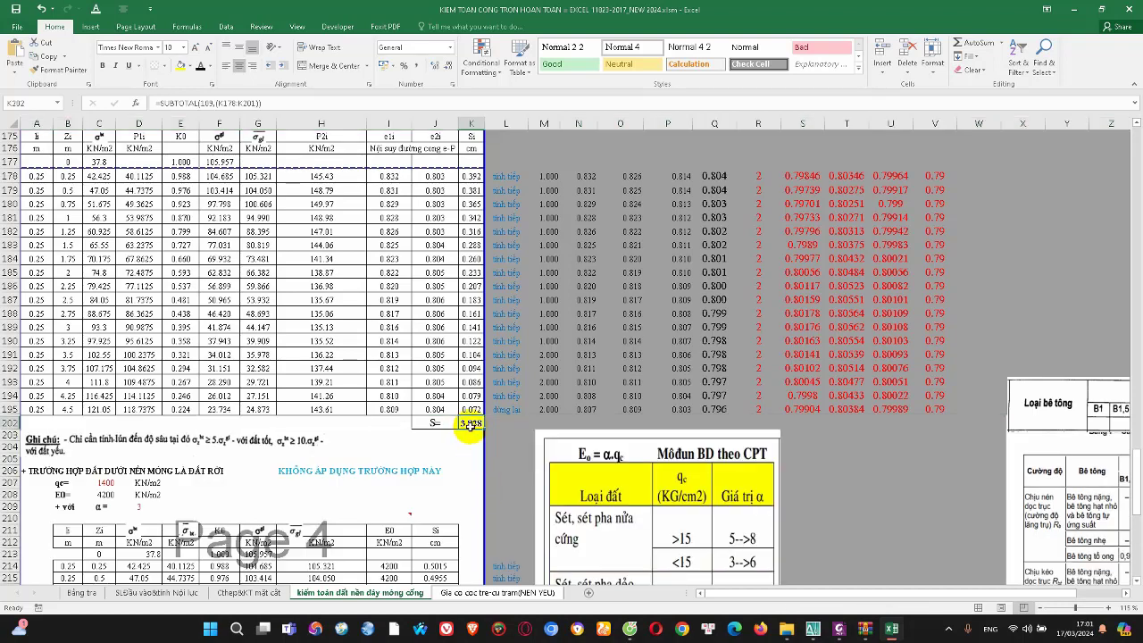
key(ctrl+z)
click(468, 470)
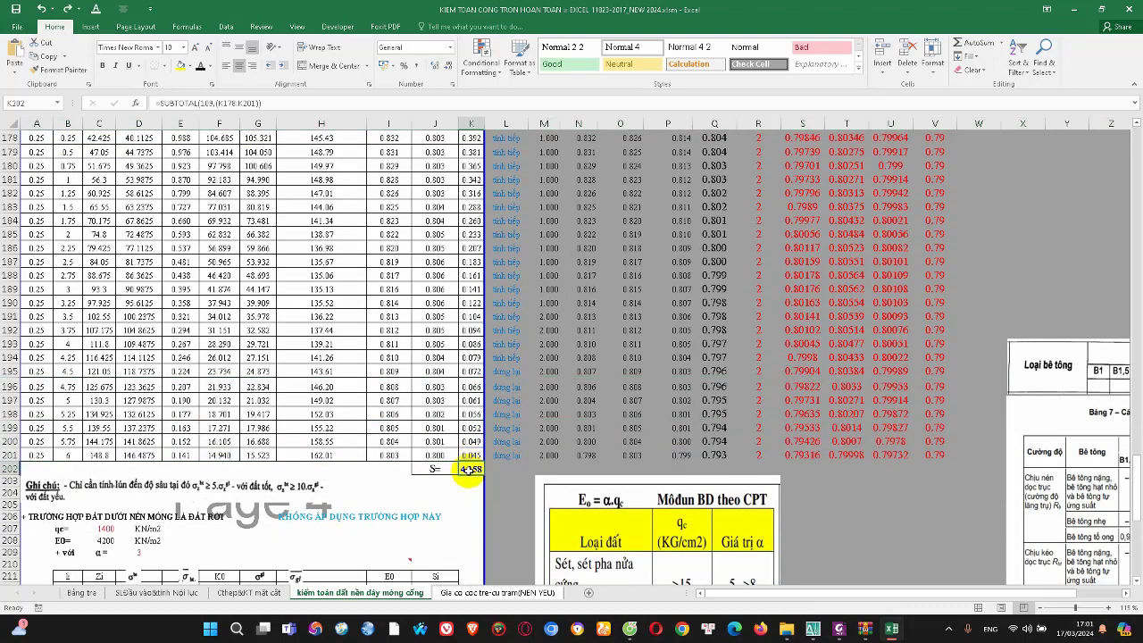
scroll(438, 469, down, 2)
scroll(437, 469, down, 1)
scroll(199, 396, up, 7)
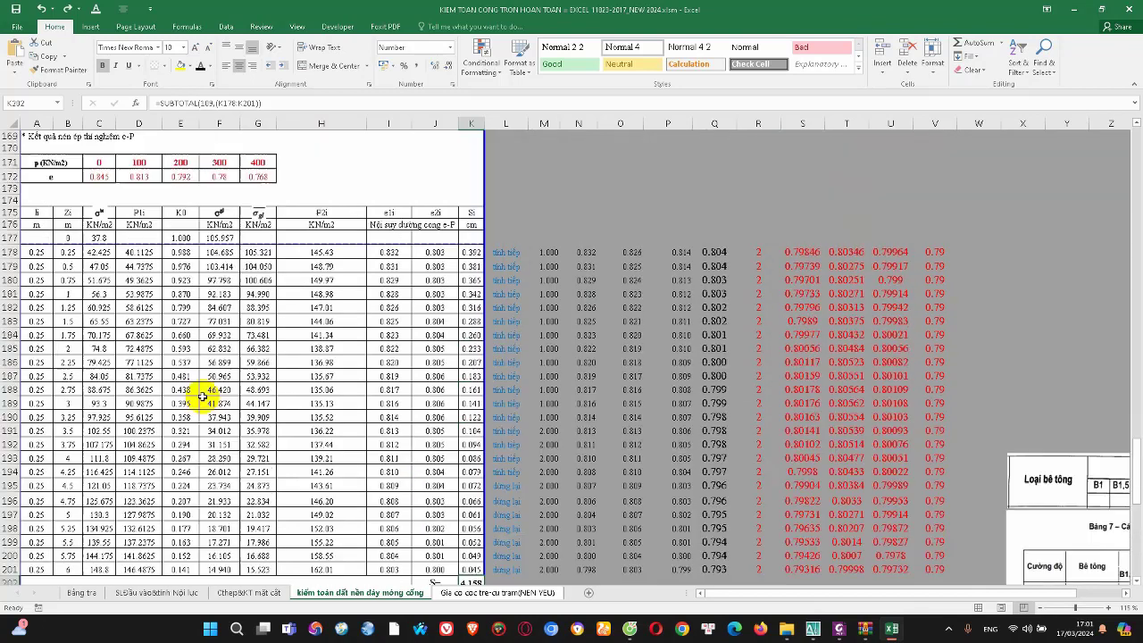
scroll(196, 317, up, 2)
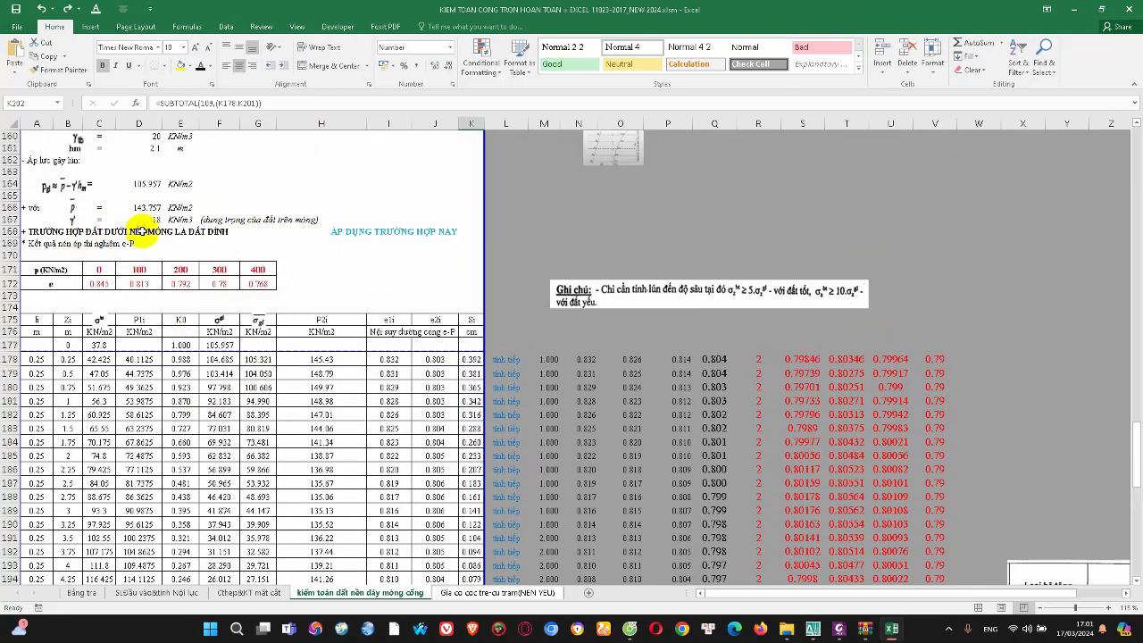
double_click(343, 231)
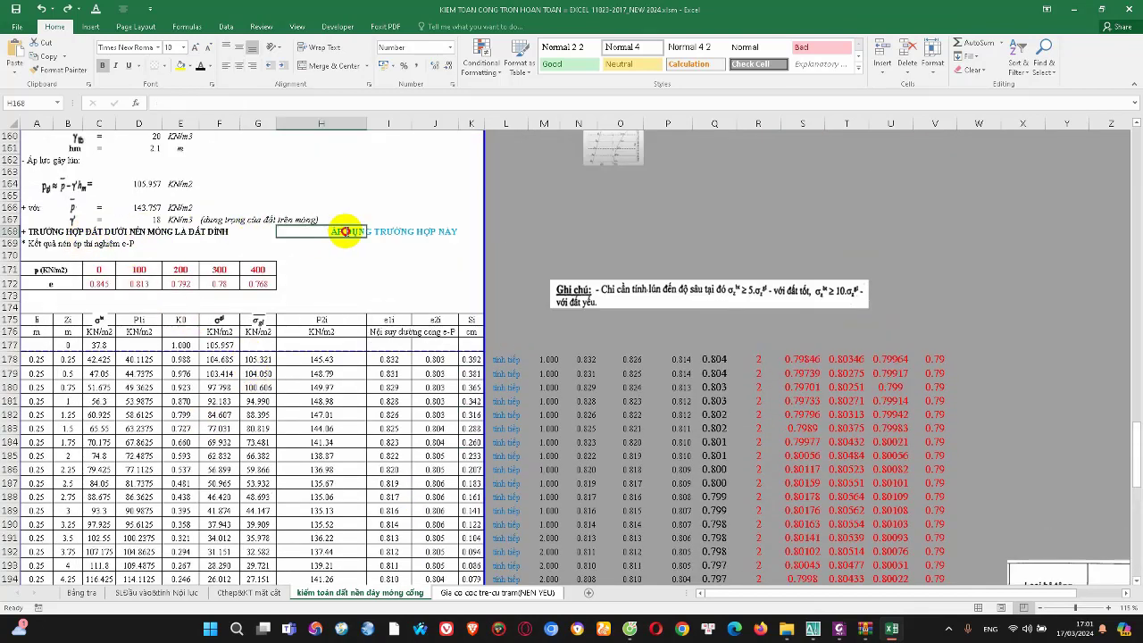
double_click(434, 230)
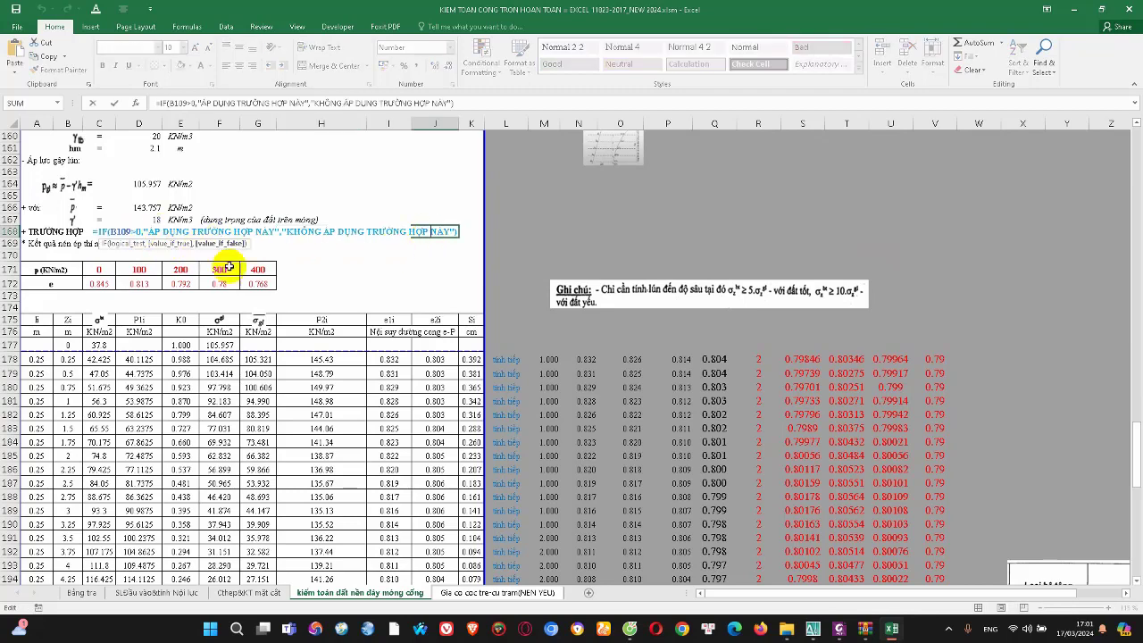
key(Escape)
scroll(178, 357, down, 6)
scroll(179, 358, down, 3)
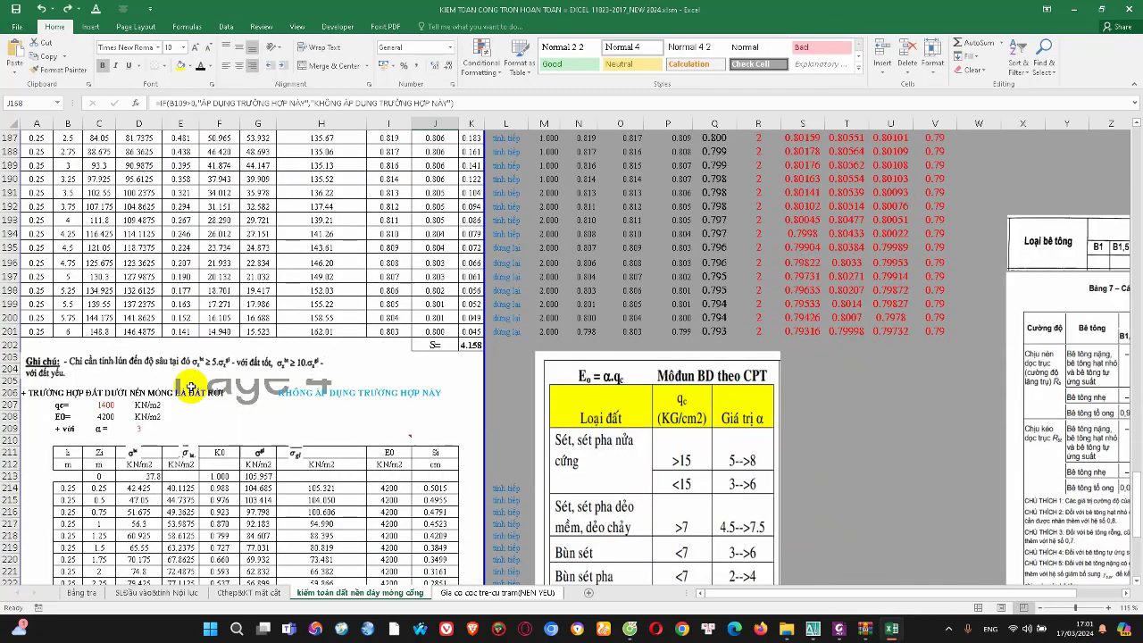
scroll(85, 375, down, 1)
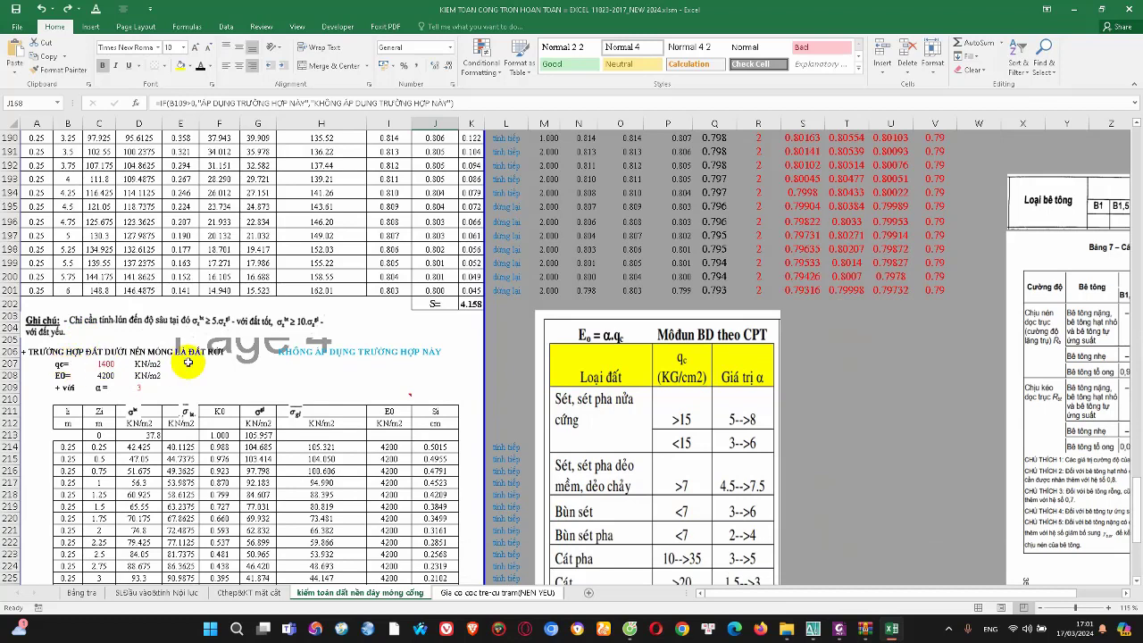
scroll(188, 362, down, 1)
scroll(178, 328, down, 1)
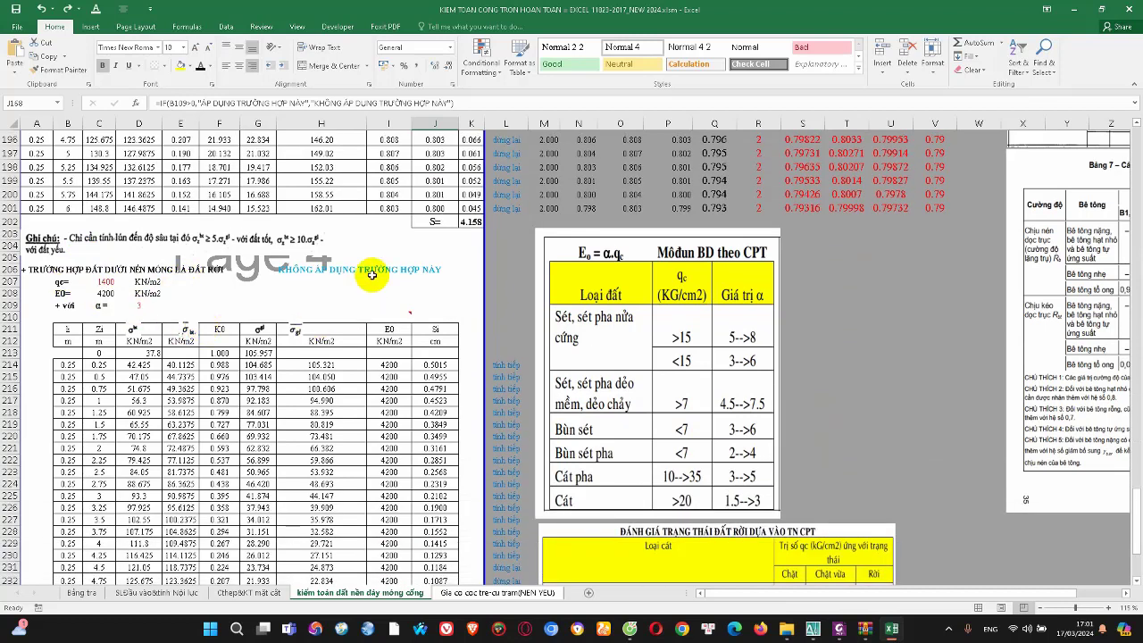
click(432, 268)
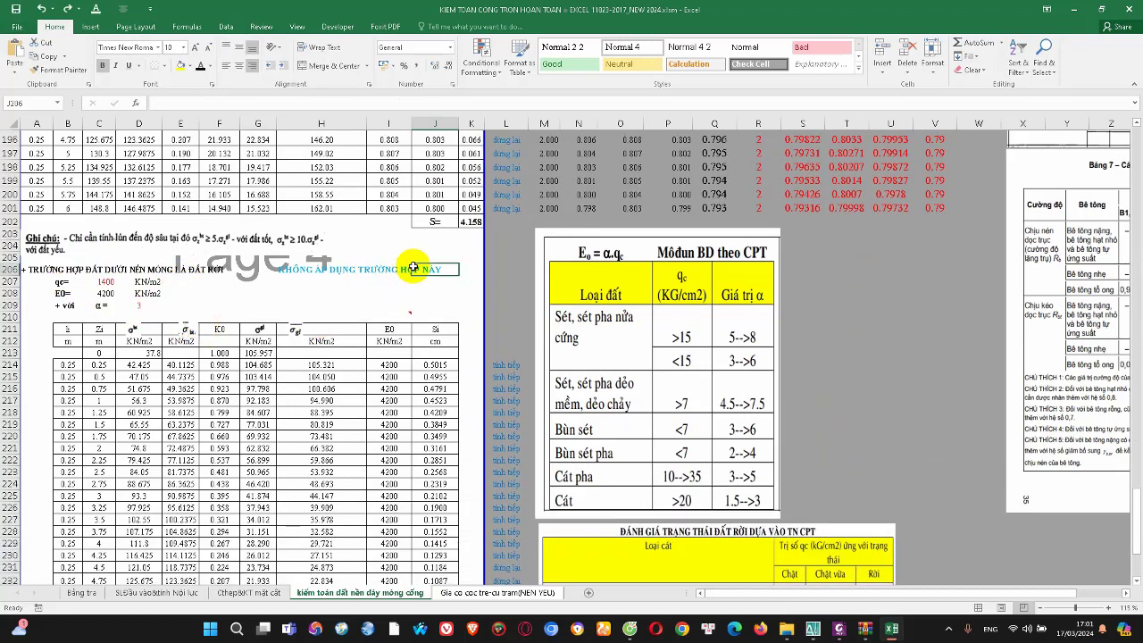
click(105, 282)
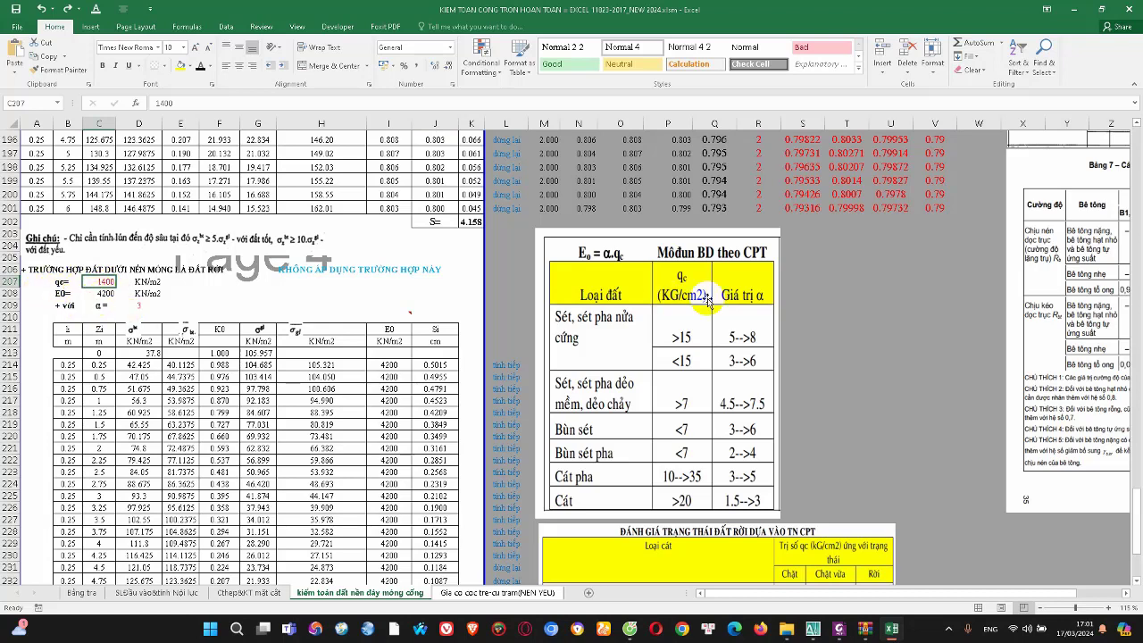
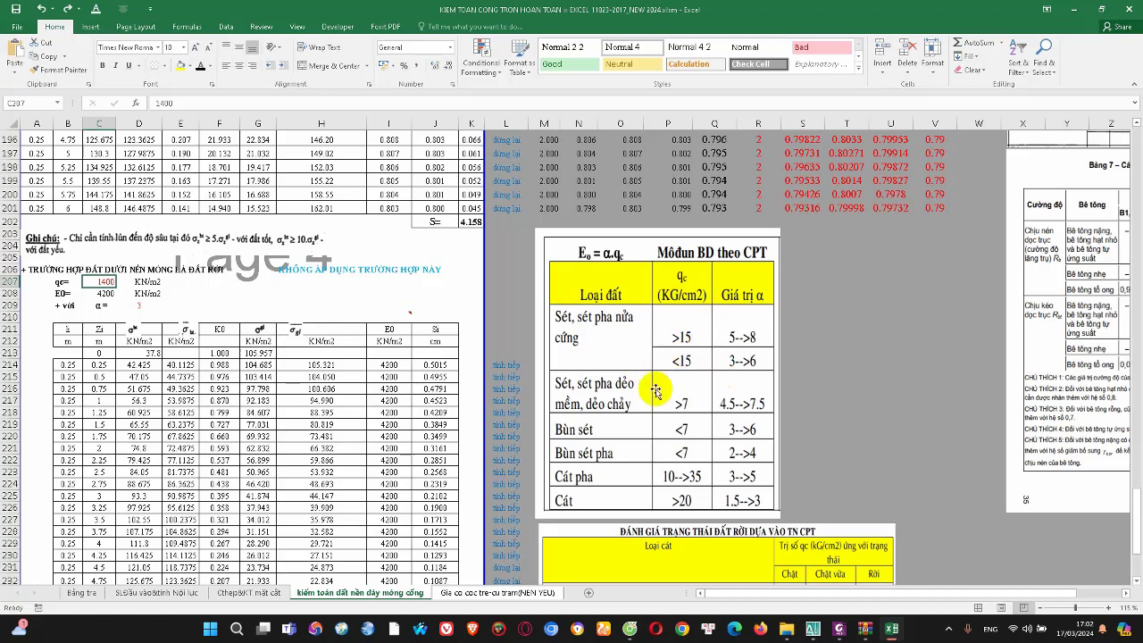
Enter 2000 kN/m2 as the CPT qc in C207 and confirm the cell reads 2000
scroll(676, 413, down, 1)
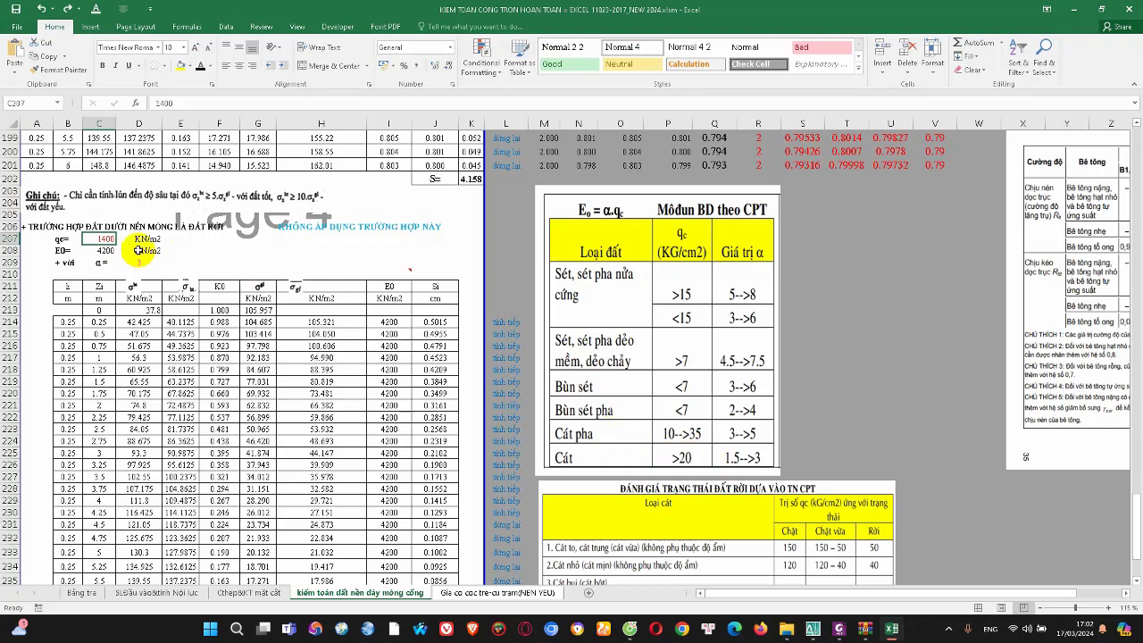
text(2000)
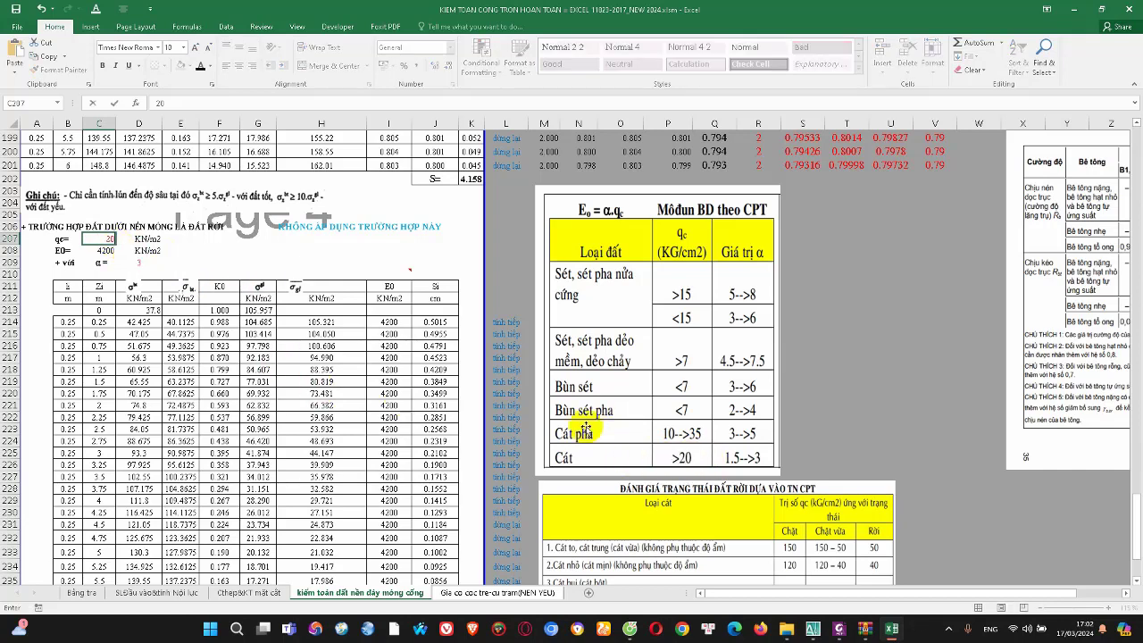
key(Return)
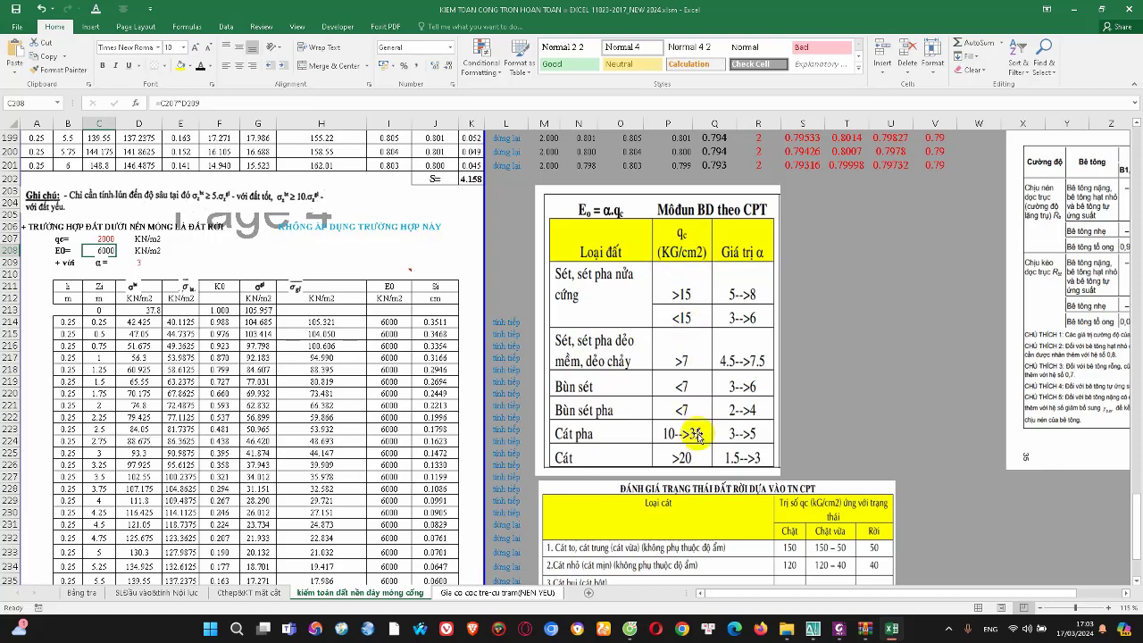
click(145, 239)
click(103, 240)
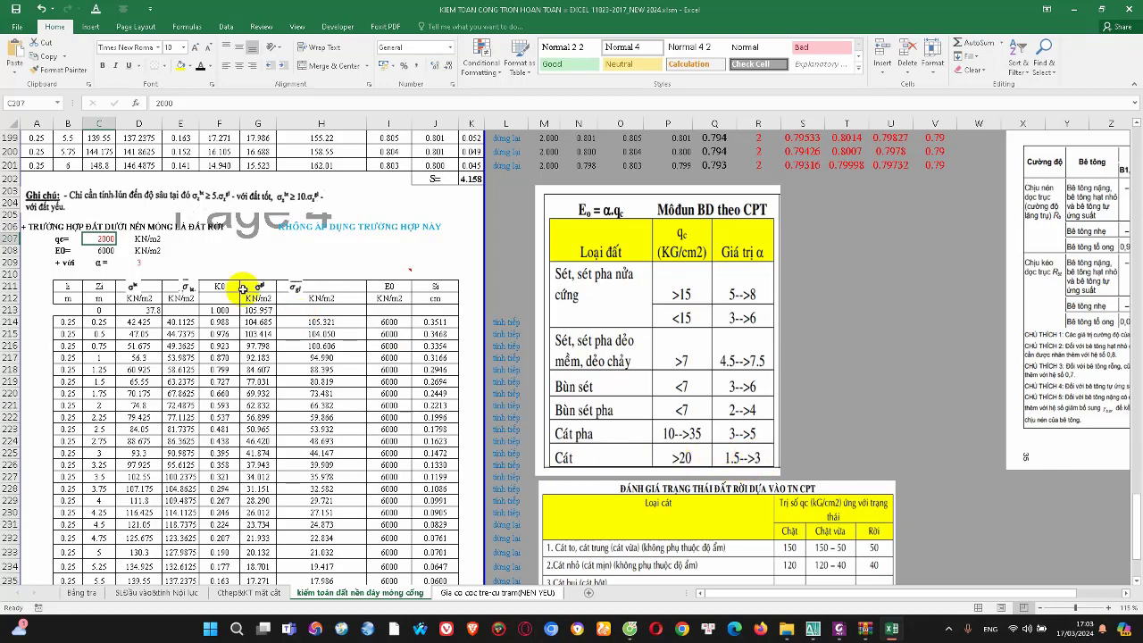
Set the coefficient α in D209 to 2, dropping E0 to 4000 kN/m2
click(144, 263)
text(2)
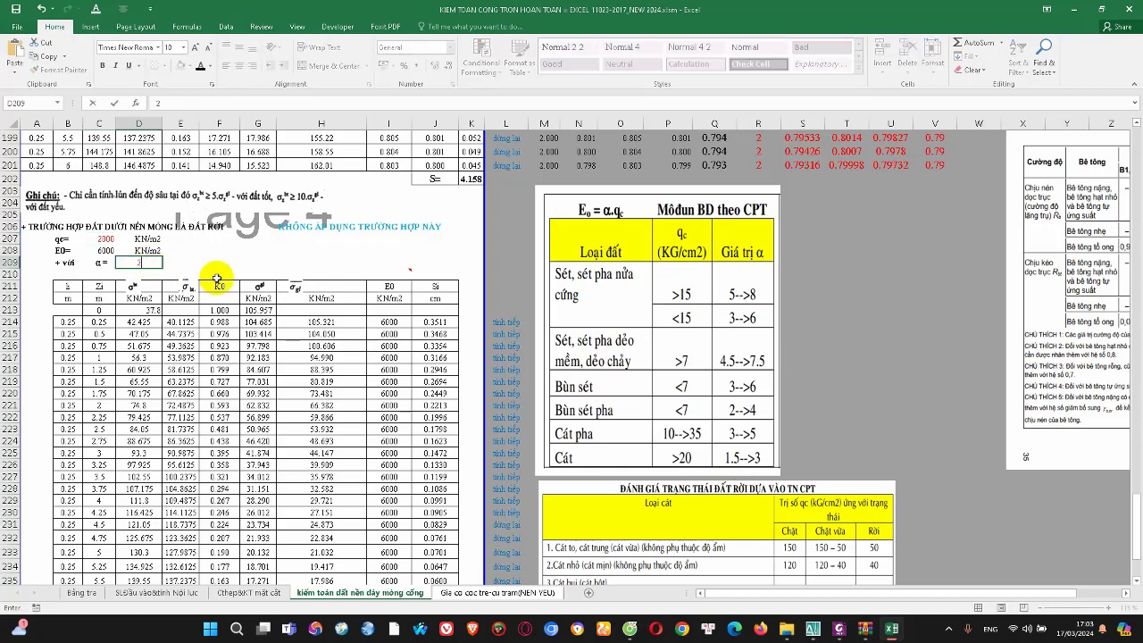
click(257, 263)
scroll(451, 349, down, 1)
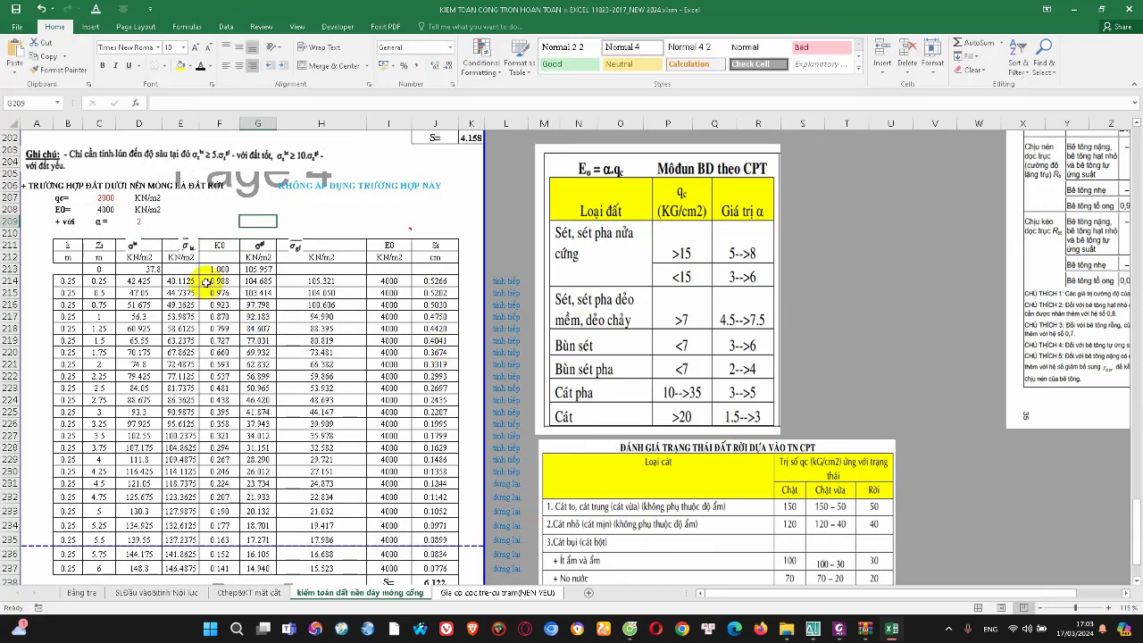
click(110, 213)
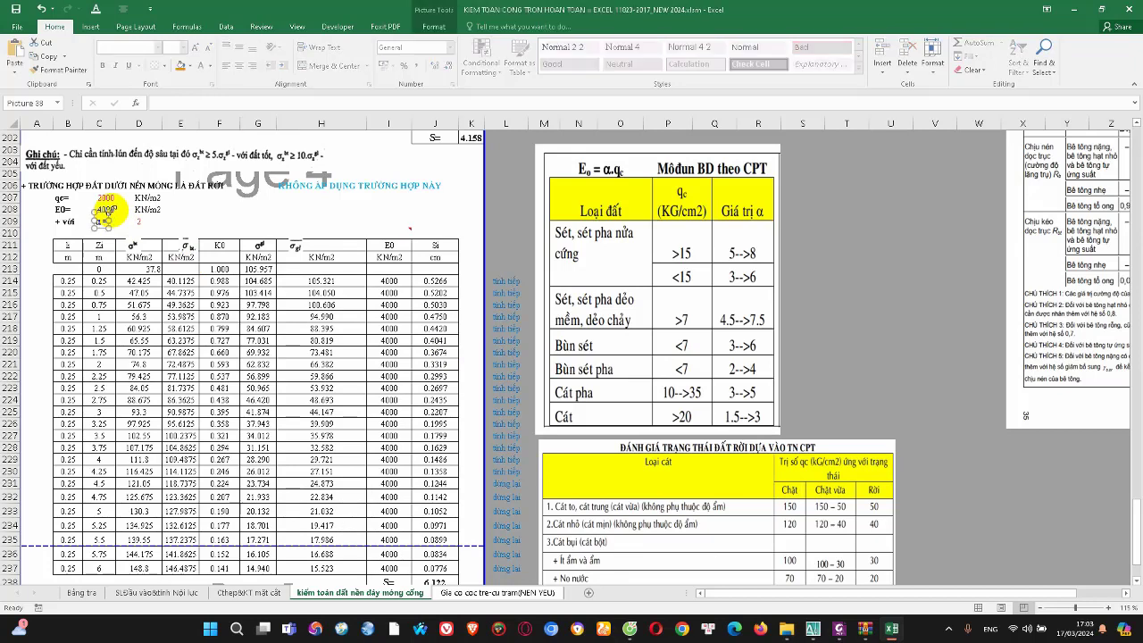
key(Escape)
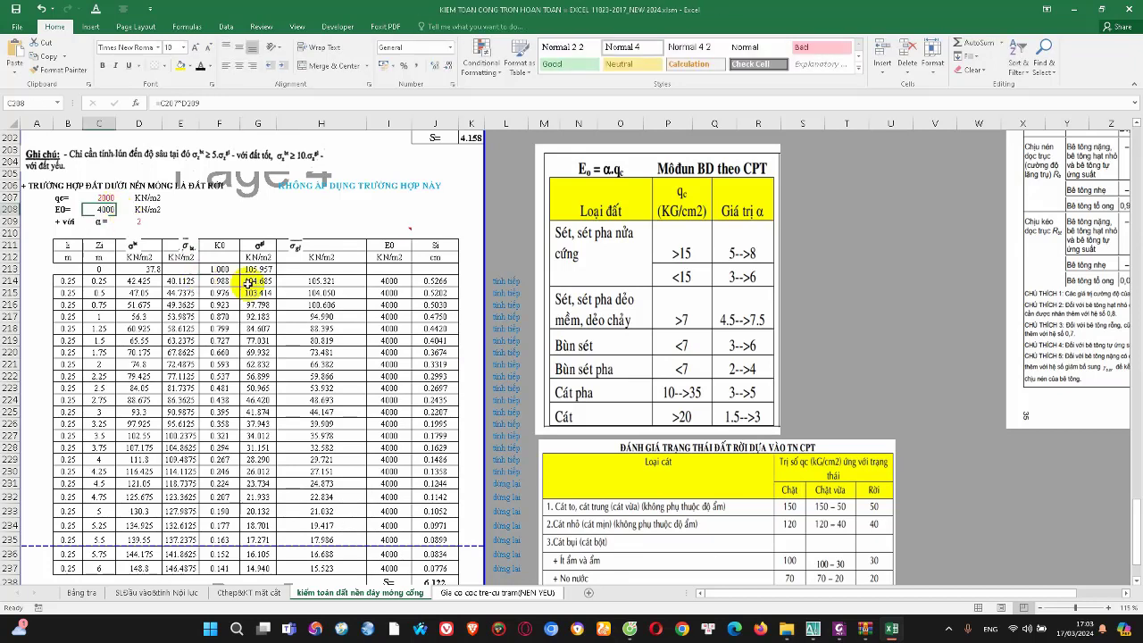
Review the E0, Si and continue/stop check formulas in the settlement table
scroll(236, 308, down, 1)
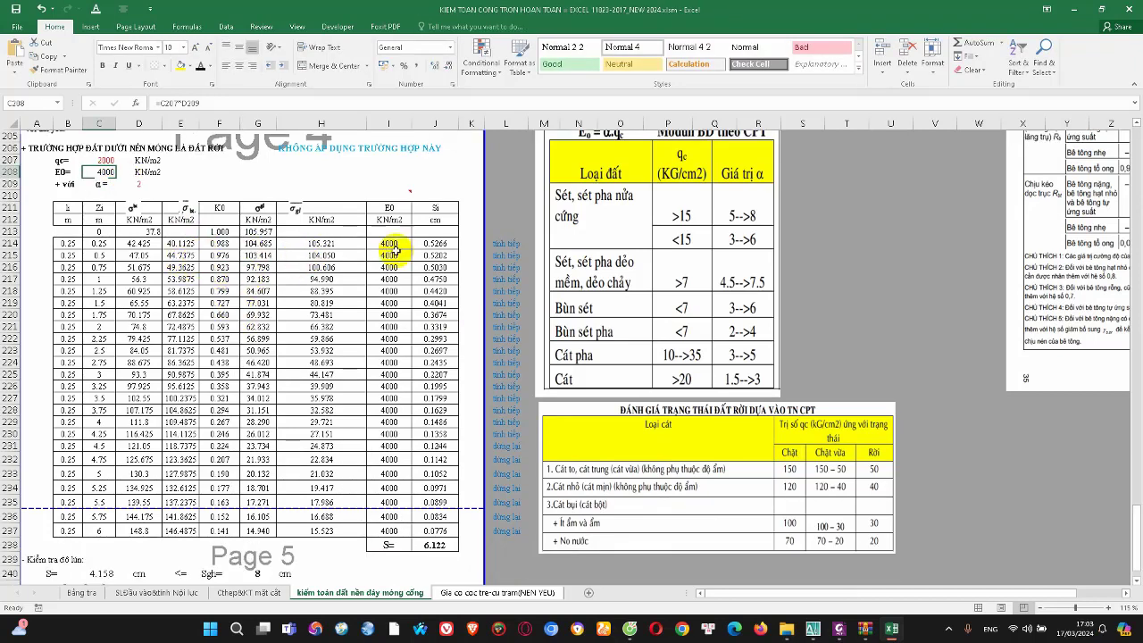
click(393, 245)
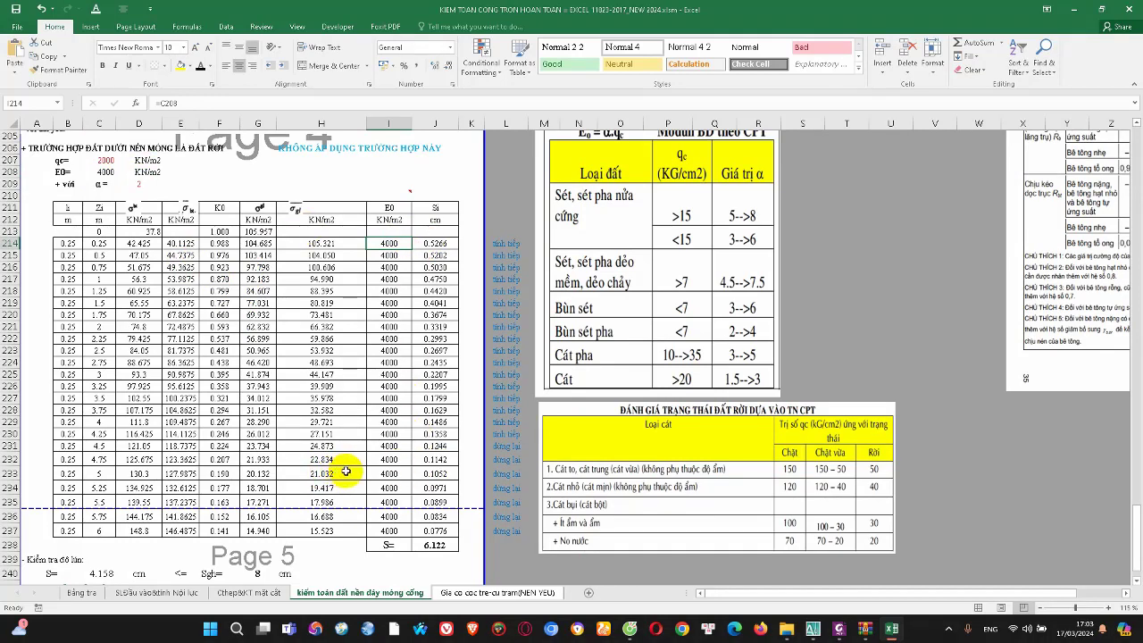
drag(67, 232, 437, 540)
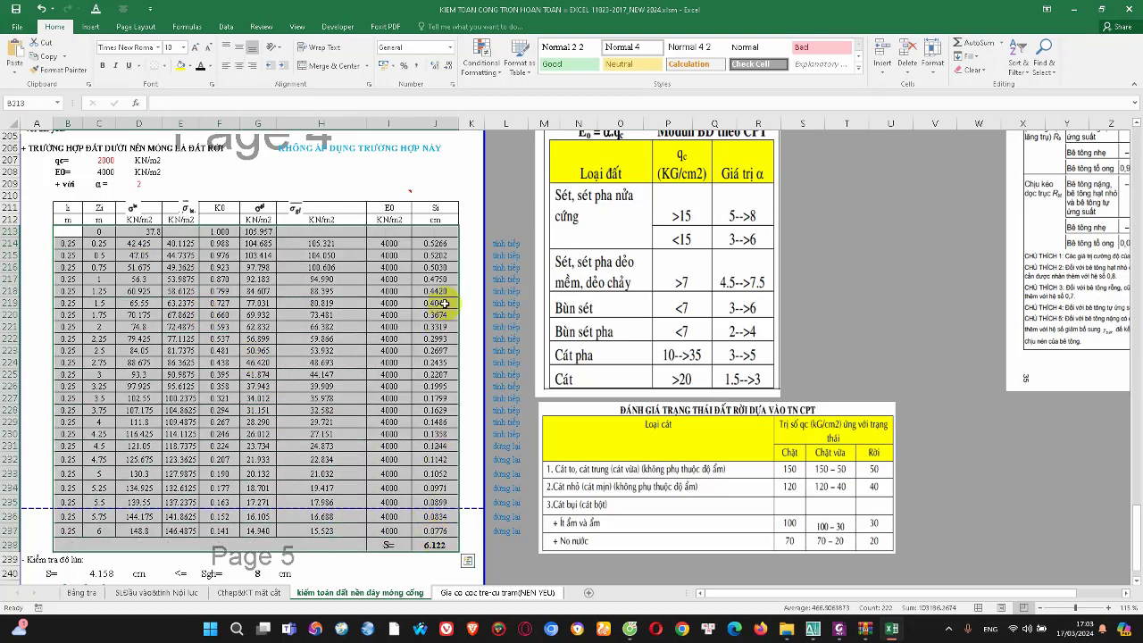
click(434, 245)
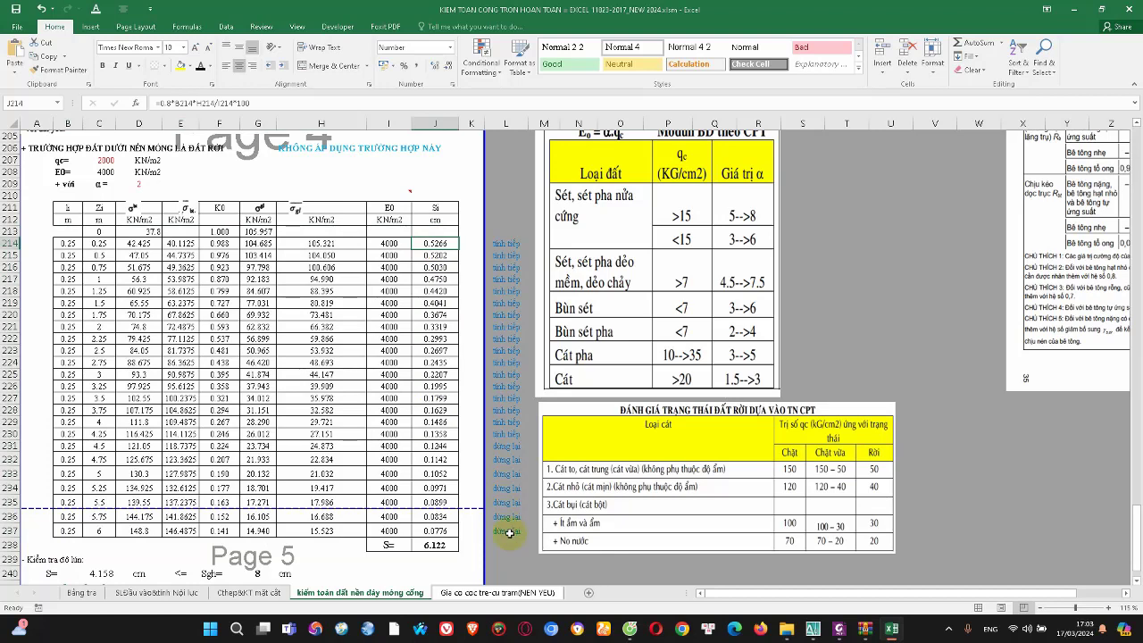
click(505, 447)
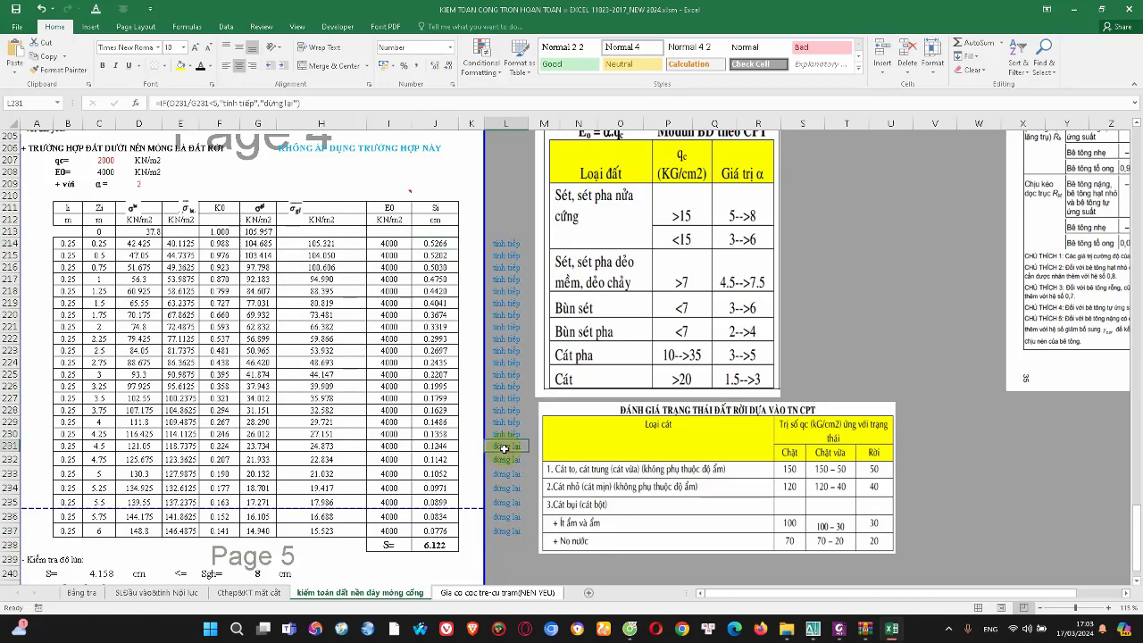
drag(8, 458, 7, 531)
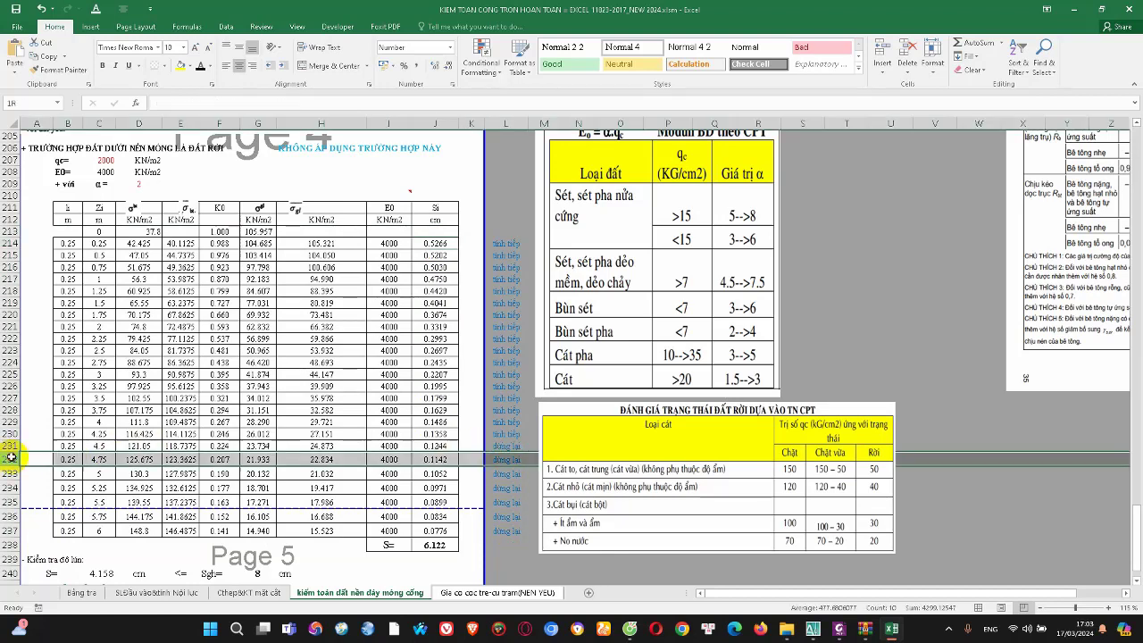
right_click(7, 520)
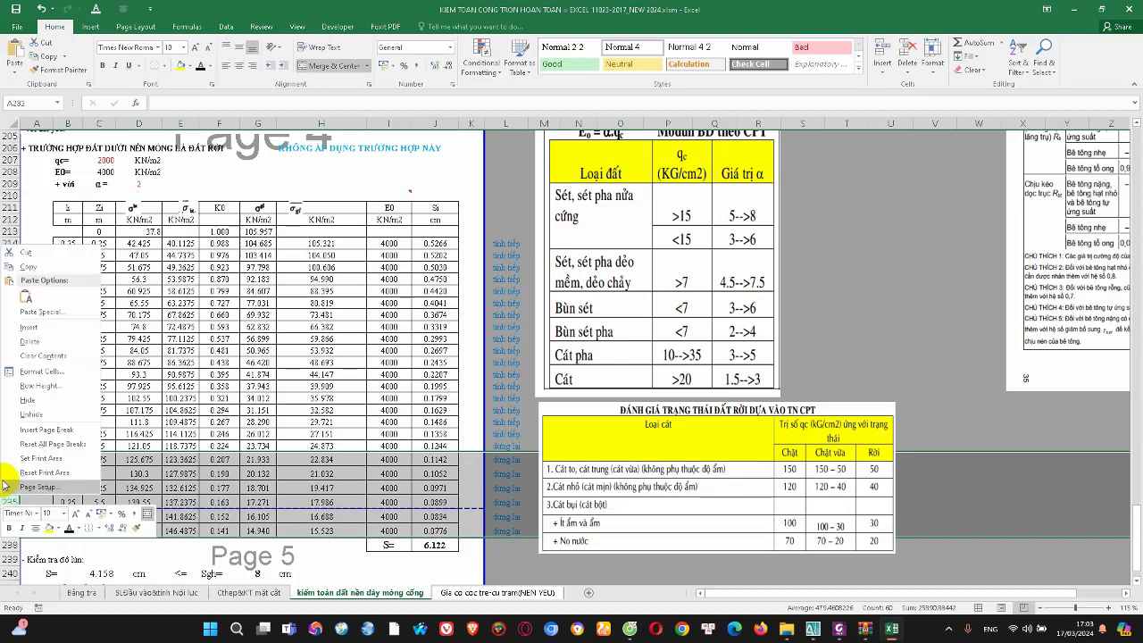
click(36, 397)
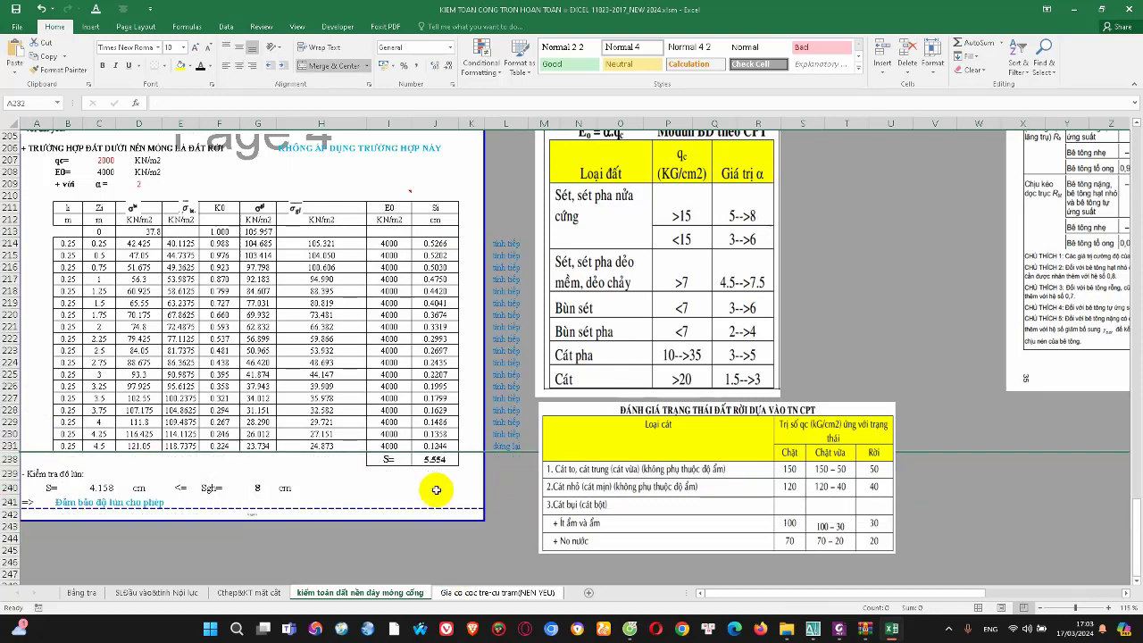
click(436, 461)
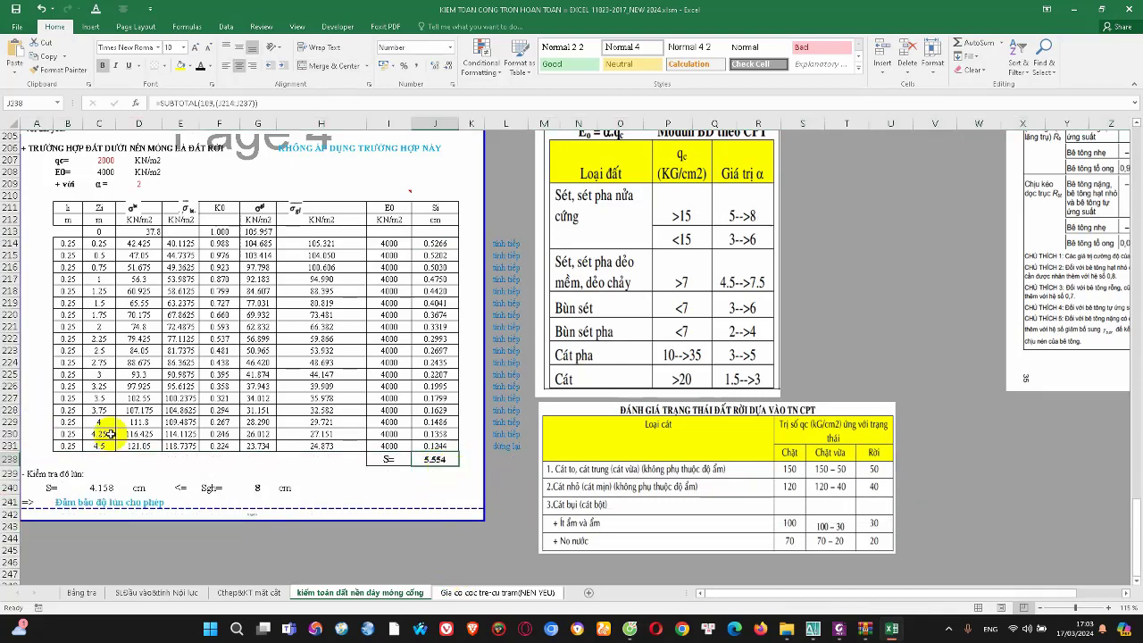
drag(14, 461, 14, 446)
right_click(13, 446)
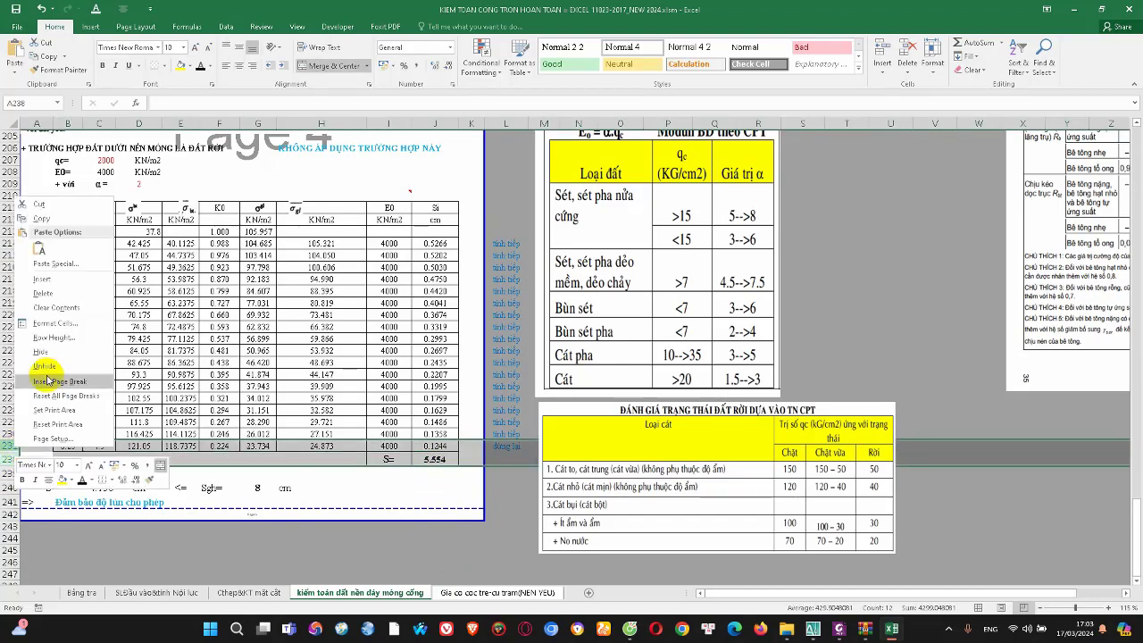
click(54, 437)
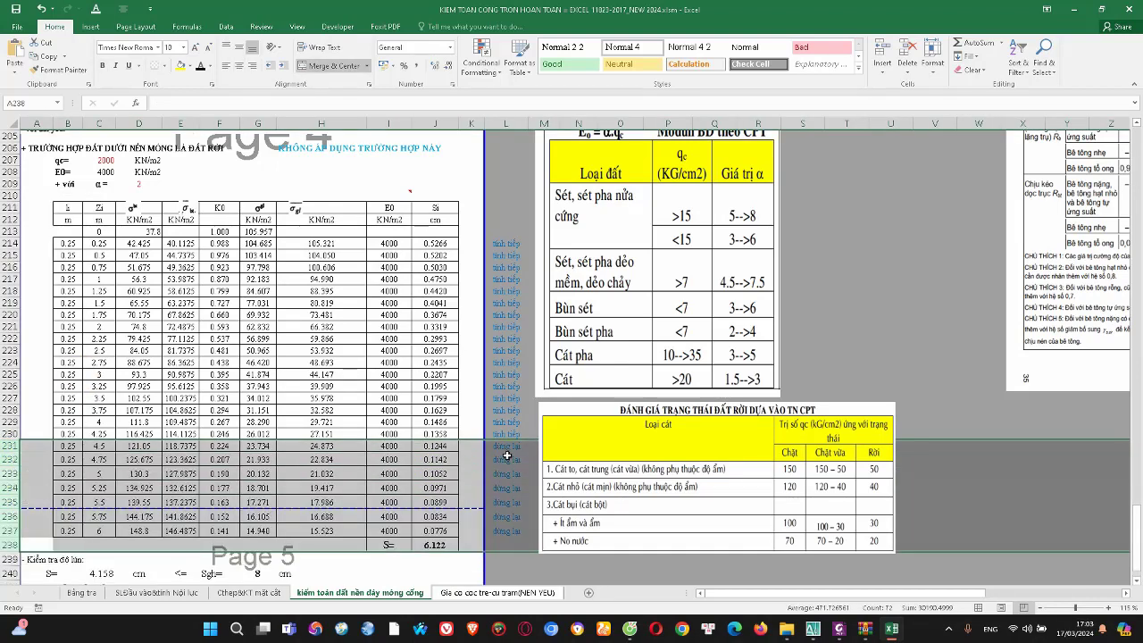
drag(506, 457, 507, 528)
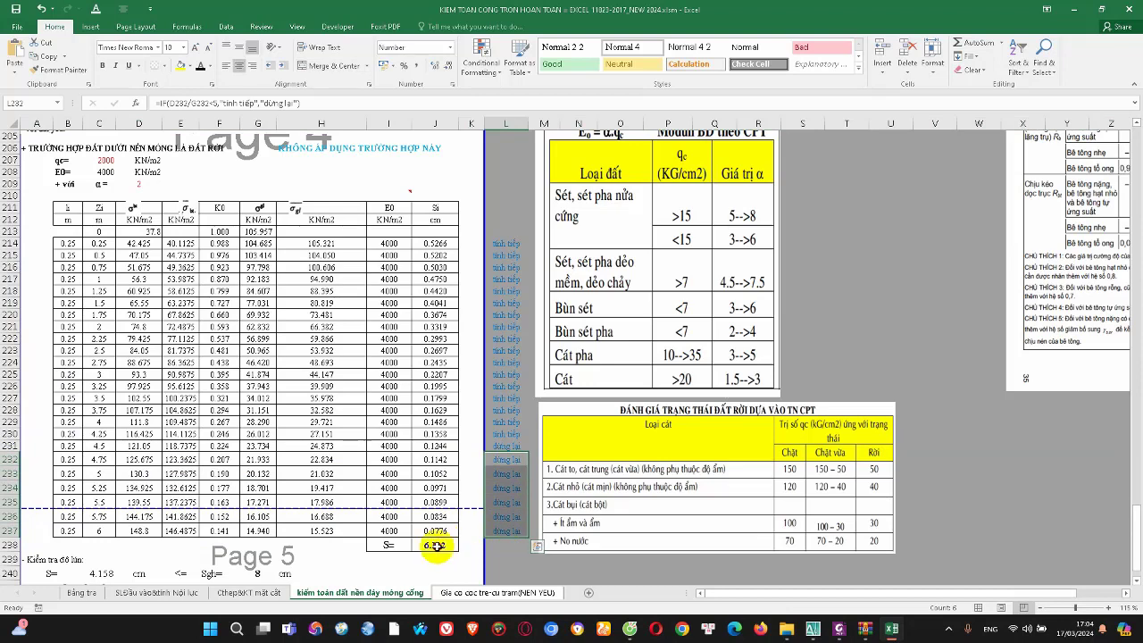
click(438, 542)
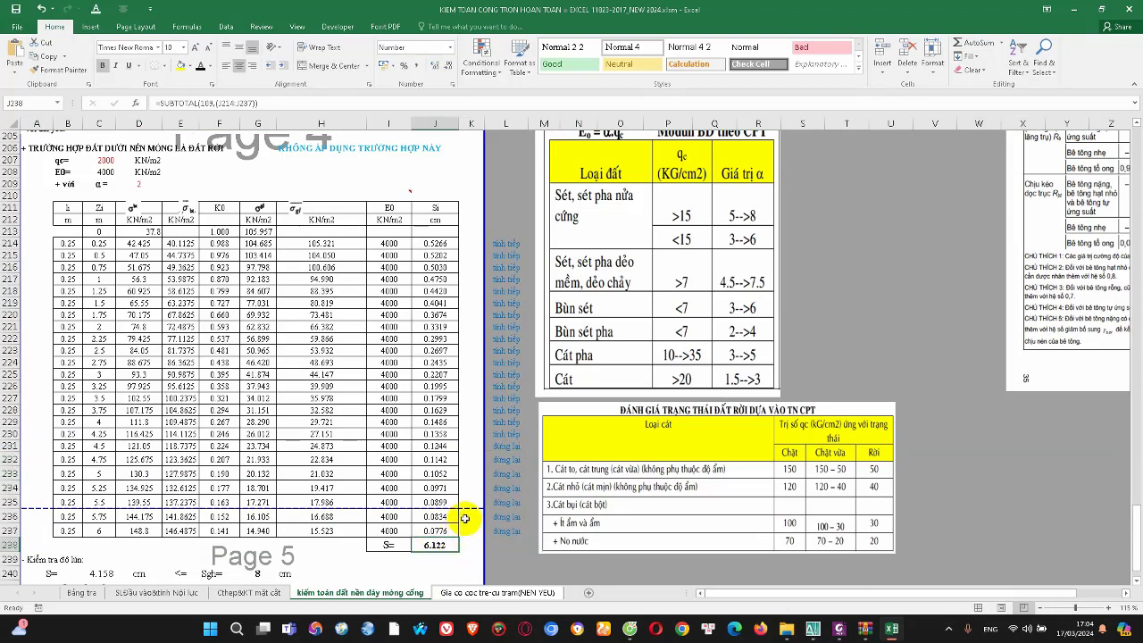
Inspect the formulas behind S = 4.158 cm and the settlement verdict, leaving both unchanged
scroll(406, 427, down, 3)
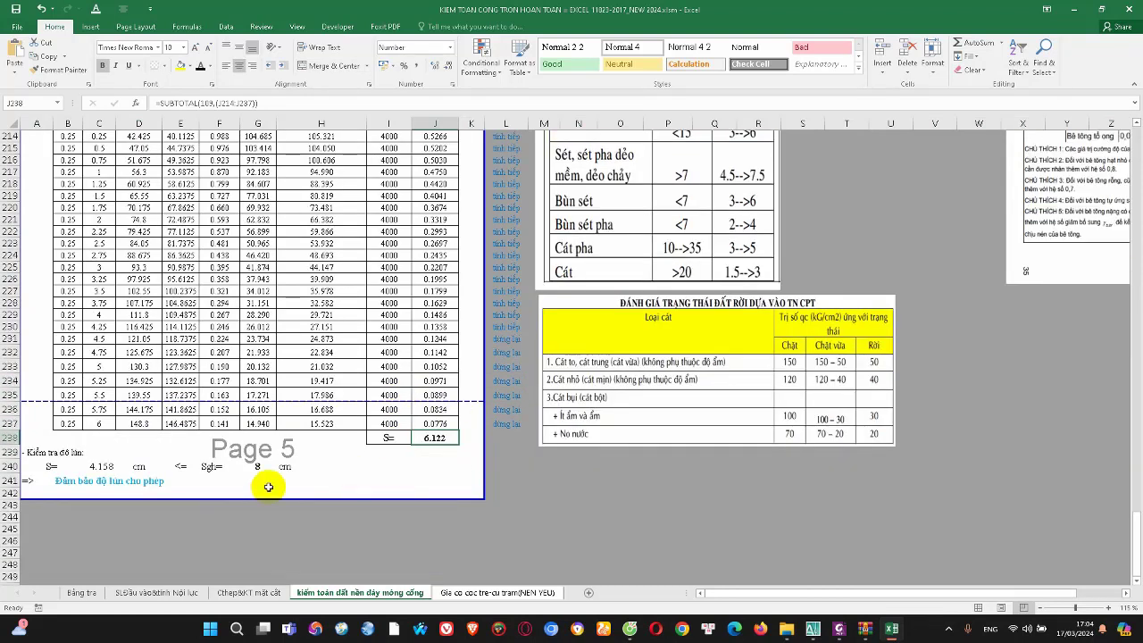
double_click(98, 466)
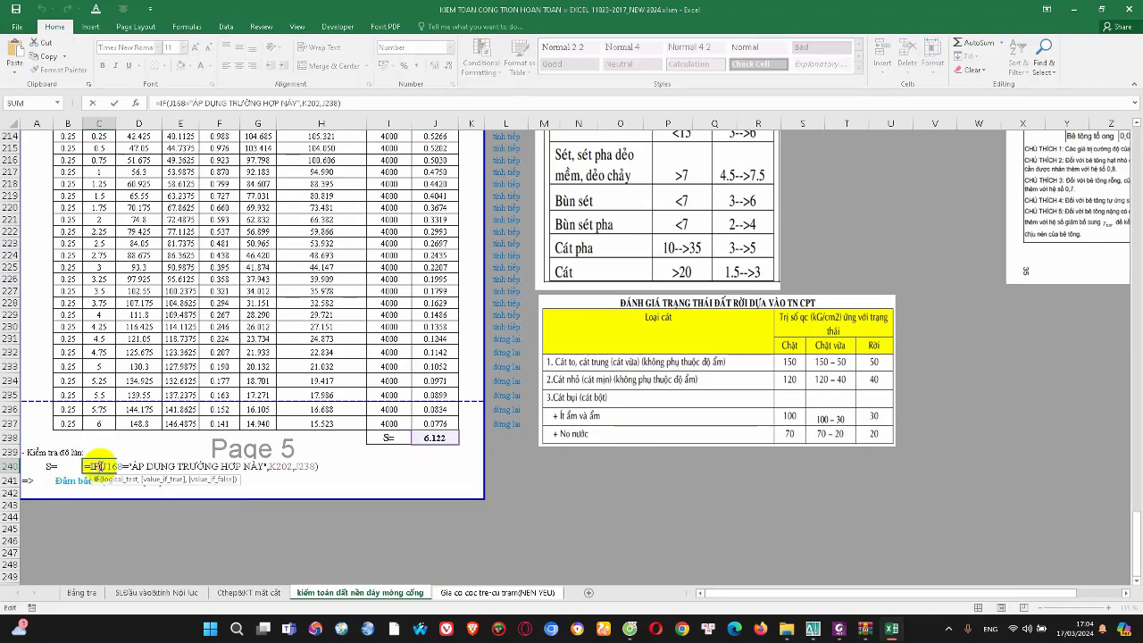
scroll(375, 456, up, 6)
scroll(268, 375, up, 5)
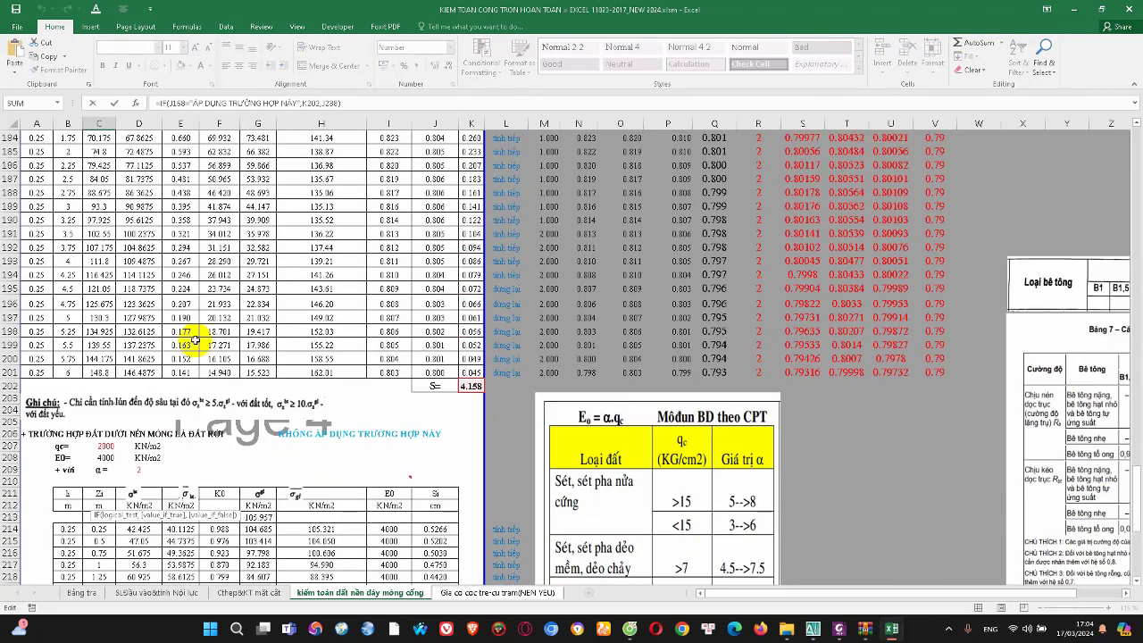
scroll(247, 320, up, 5)
scroll(441, 434, down, 4)
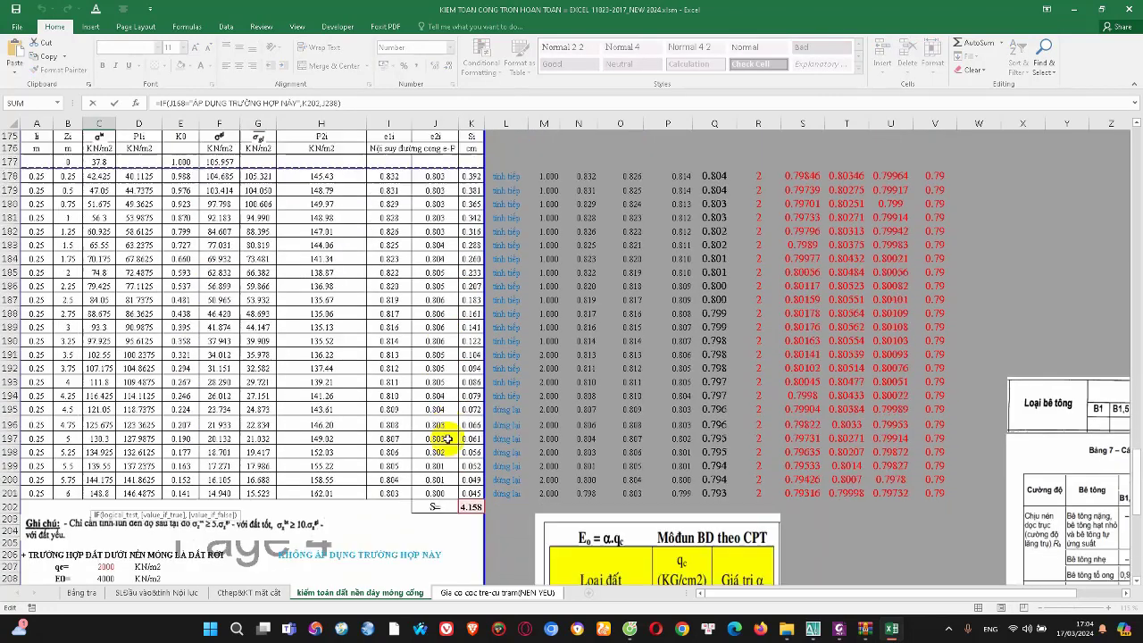
scroll(405, 478, down, 1)
scroll(406, 478, down, 7)
scroll(273, 474, down, 5)
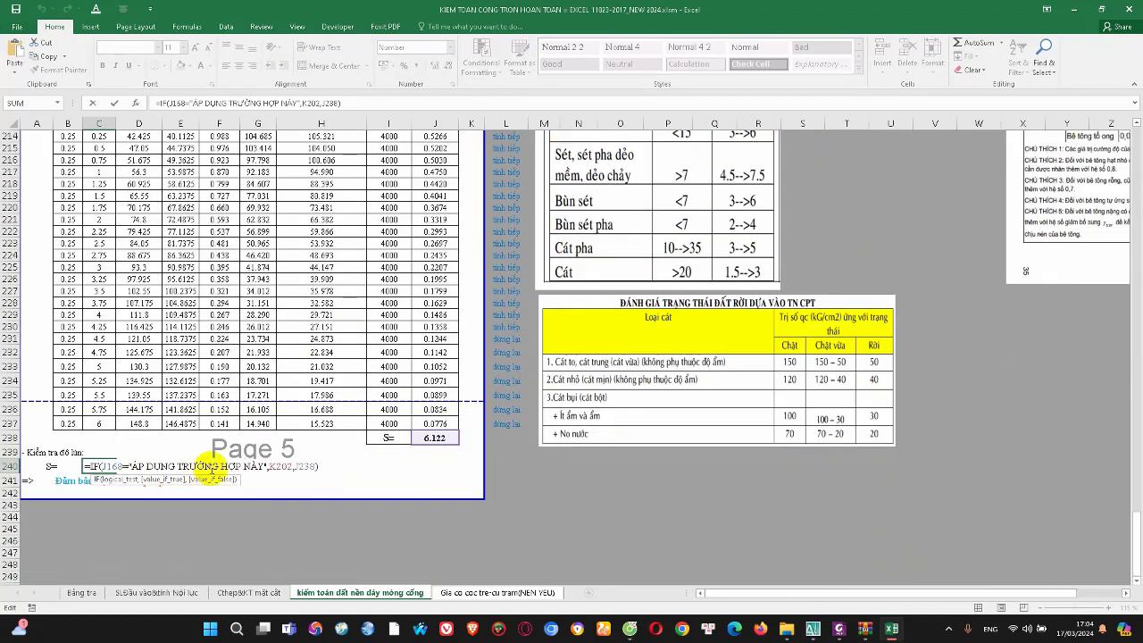
key(Escape)
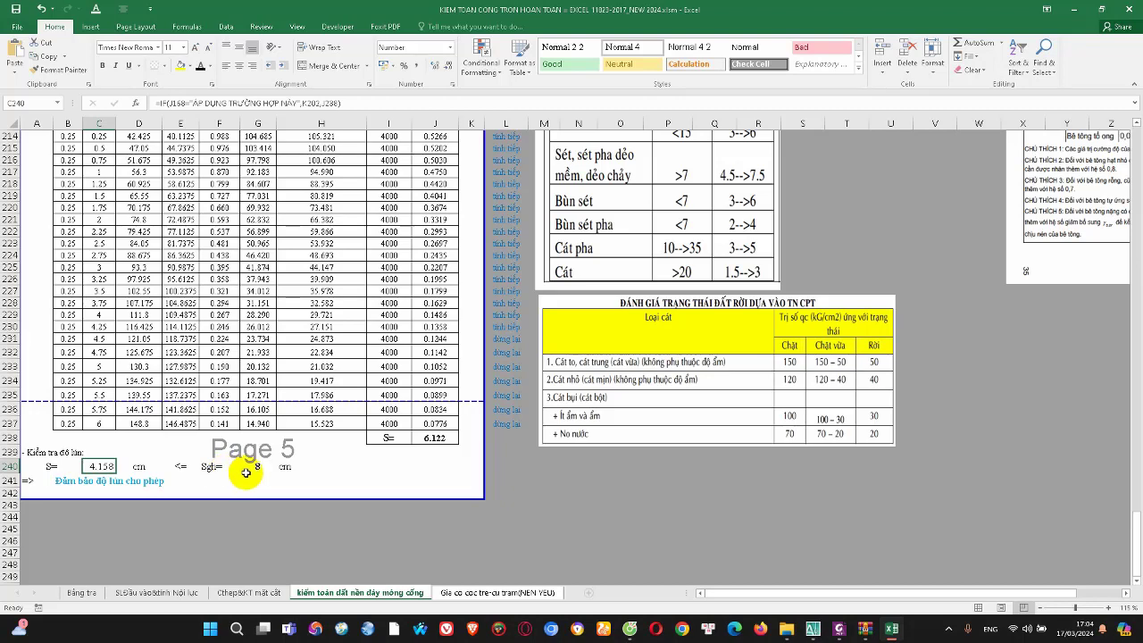
double_click(67, 482)
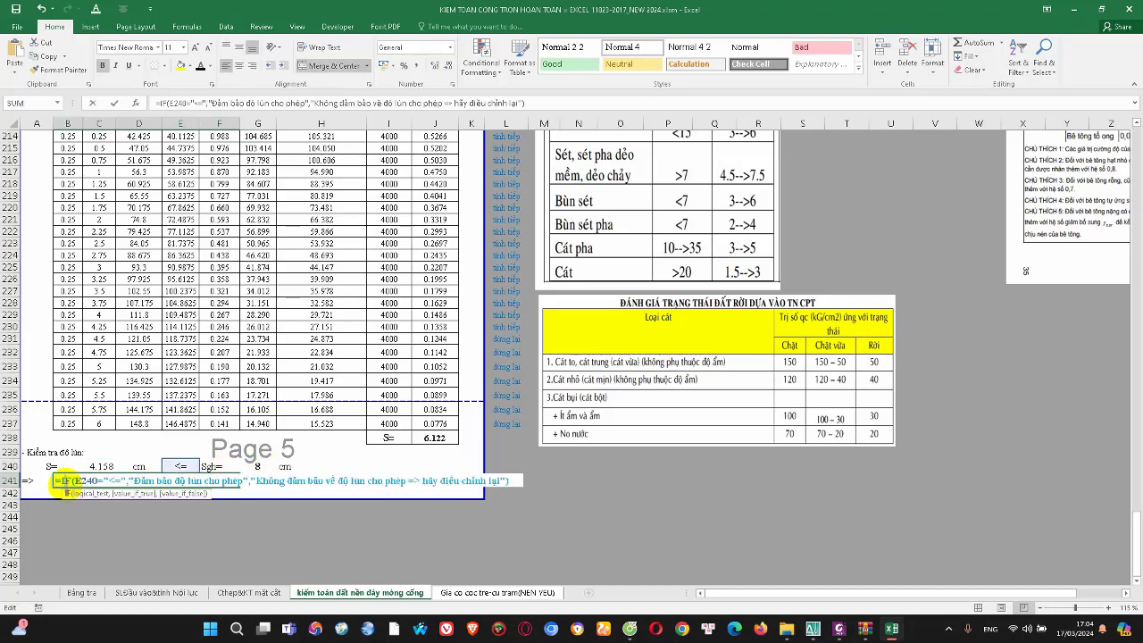
key(Escape)
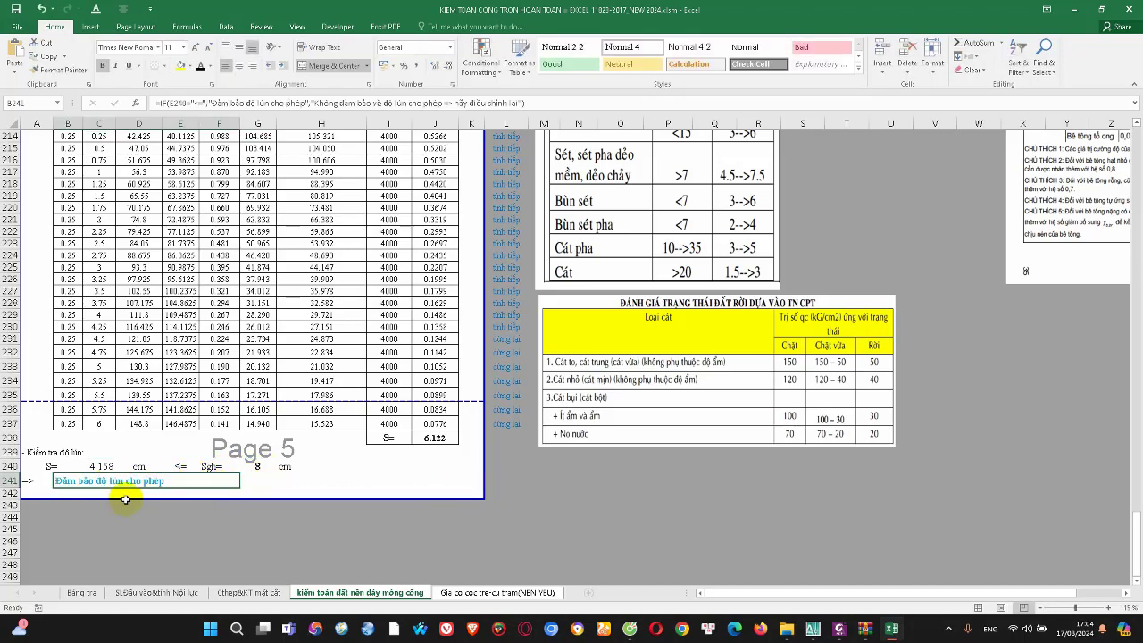
scroll(125, 499, up, 2)
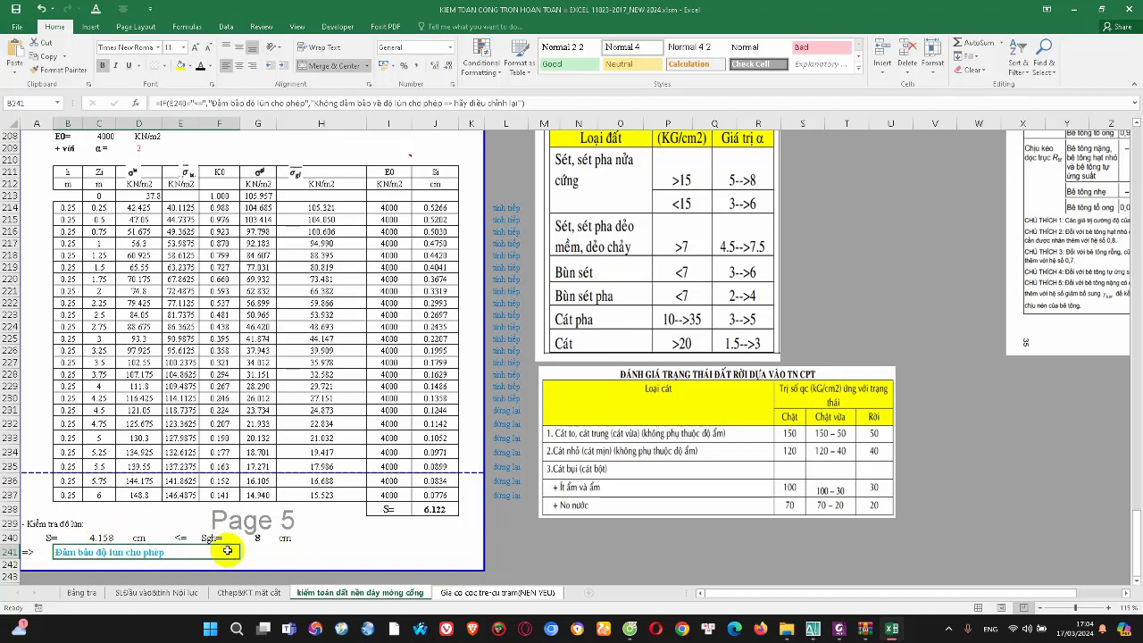
Save the workbook from the File page
click(7, 30)
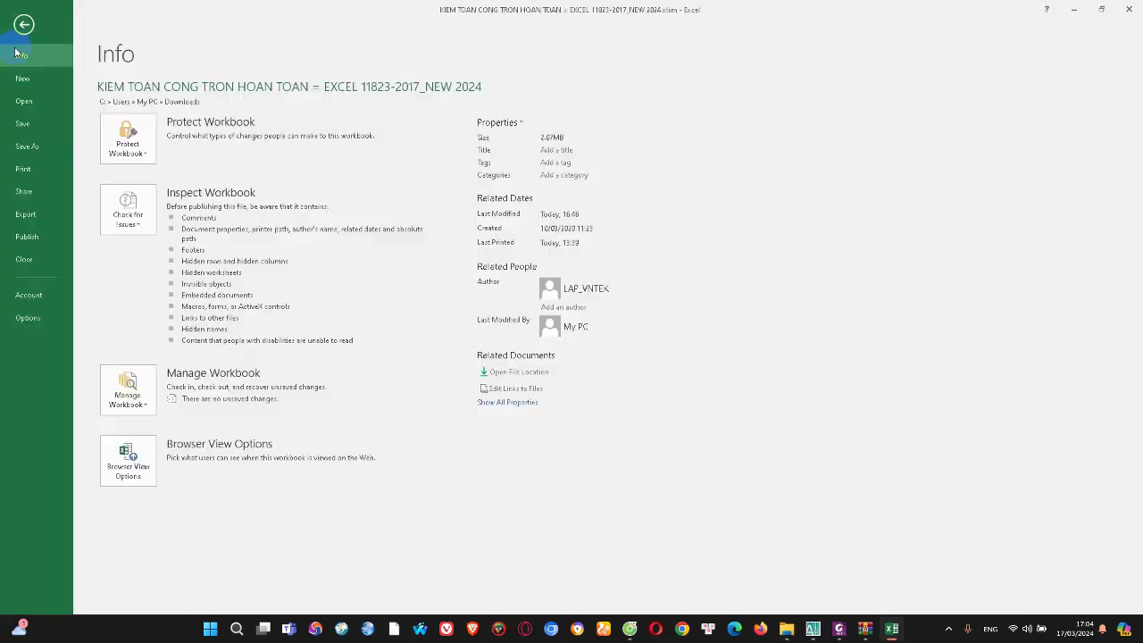
click(35, 120)
scroll(134, 509, down, 1)
Change the foundation soil friction angle in K38 of the input sheet to 6
click(315, 502)
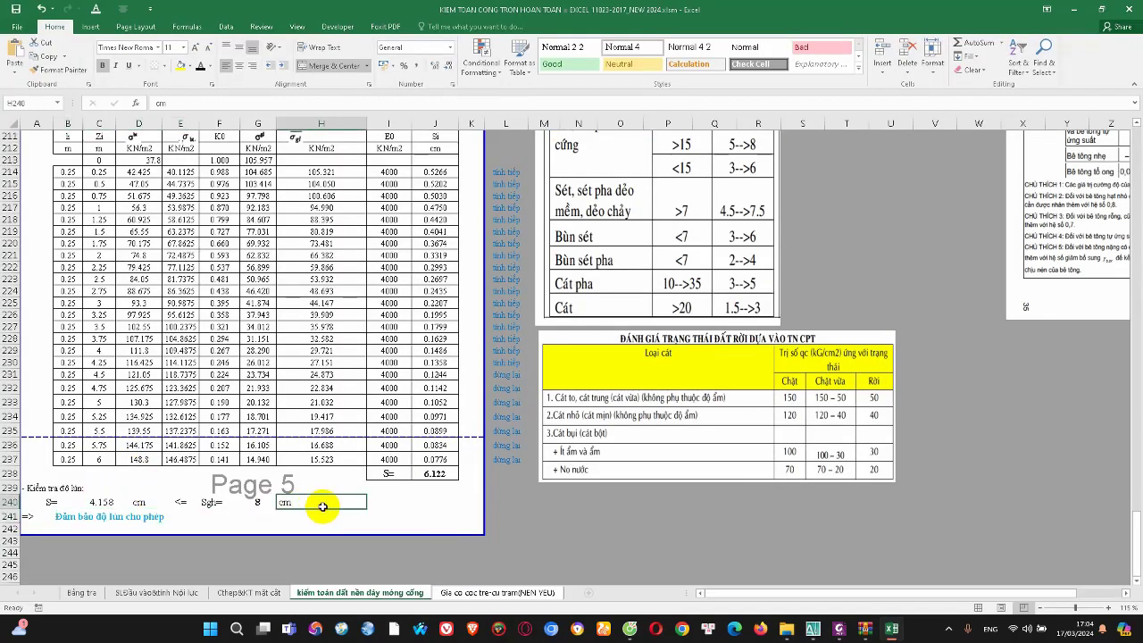
scroll(214, 515, up, 5)
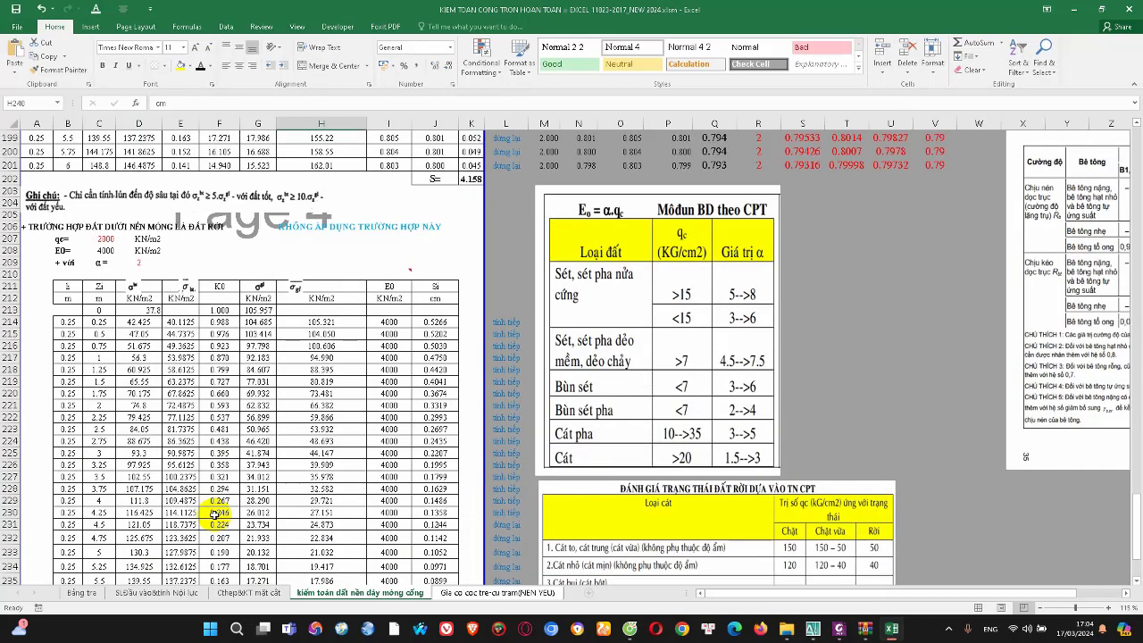
scroll(214, 518, up, 8)
scroll(268, 504, up, 7)
scroll(238, 491, up, 5)
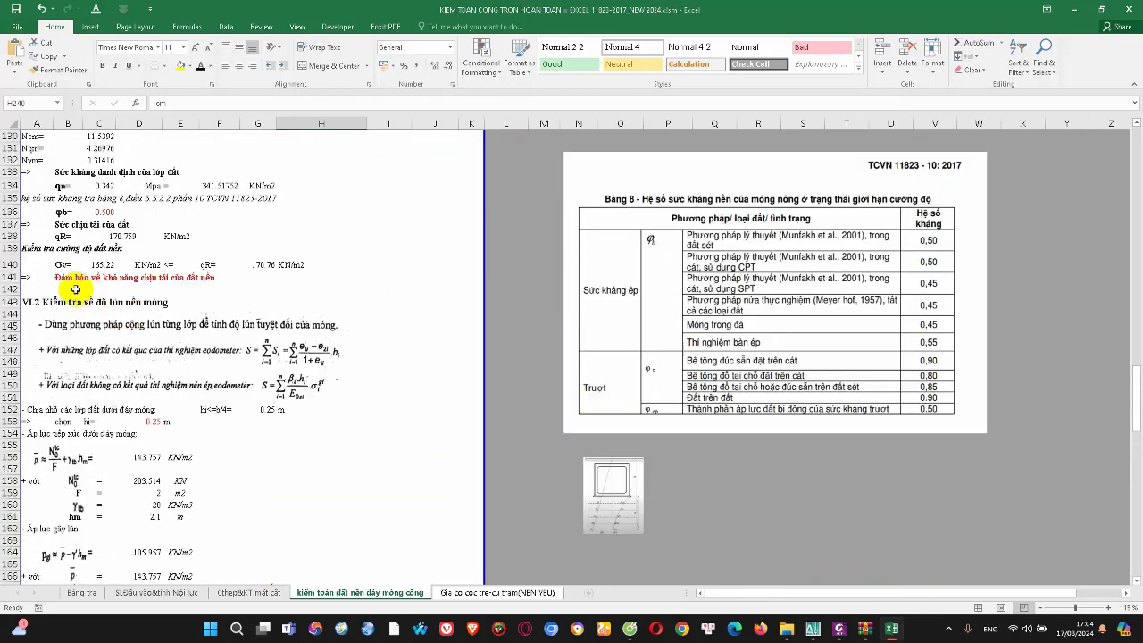
scroll(216, 280, up, 3)
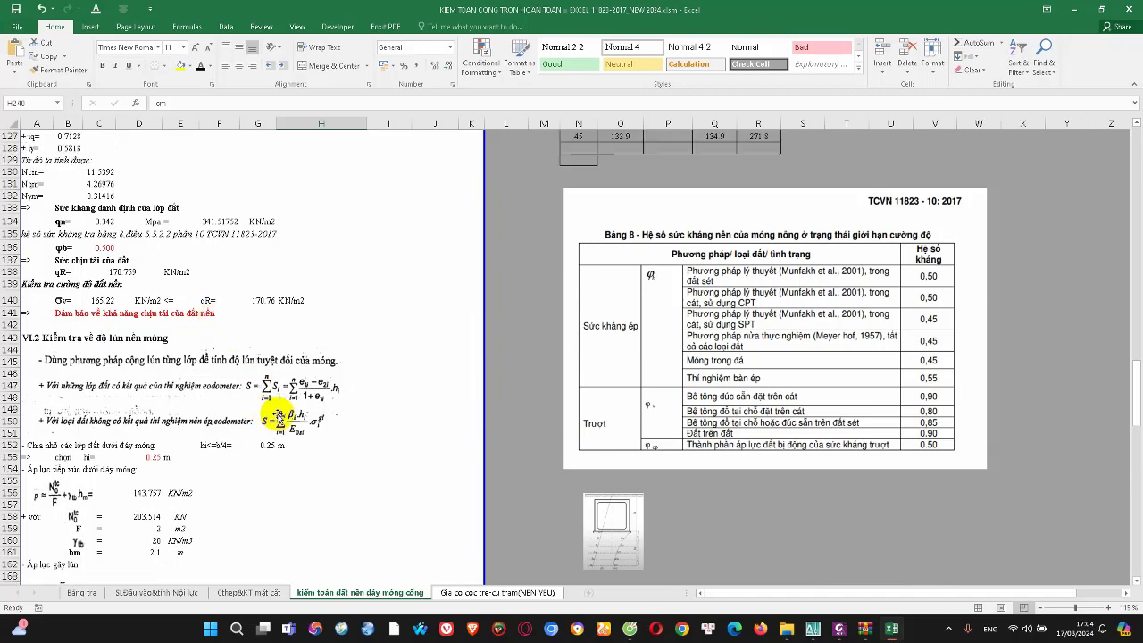
click(472, 597)
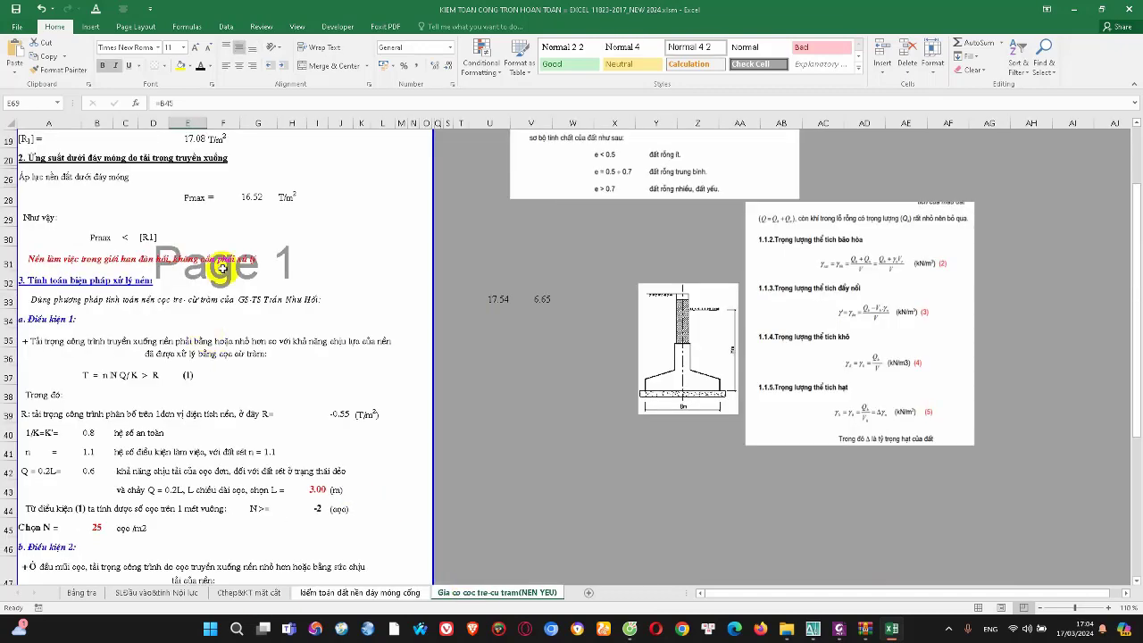
click(157, 596)
click(327, 601)
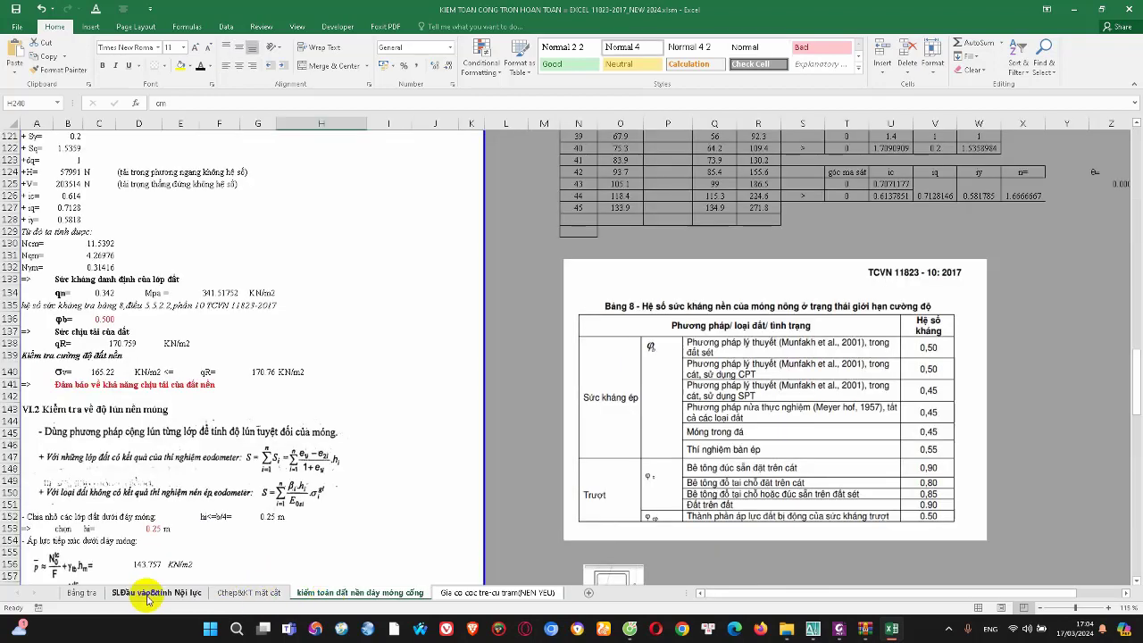
click(153, 593)
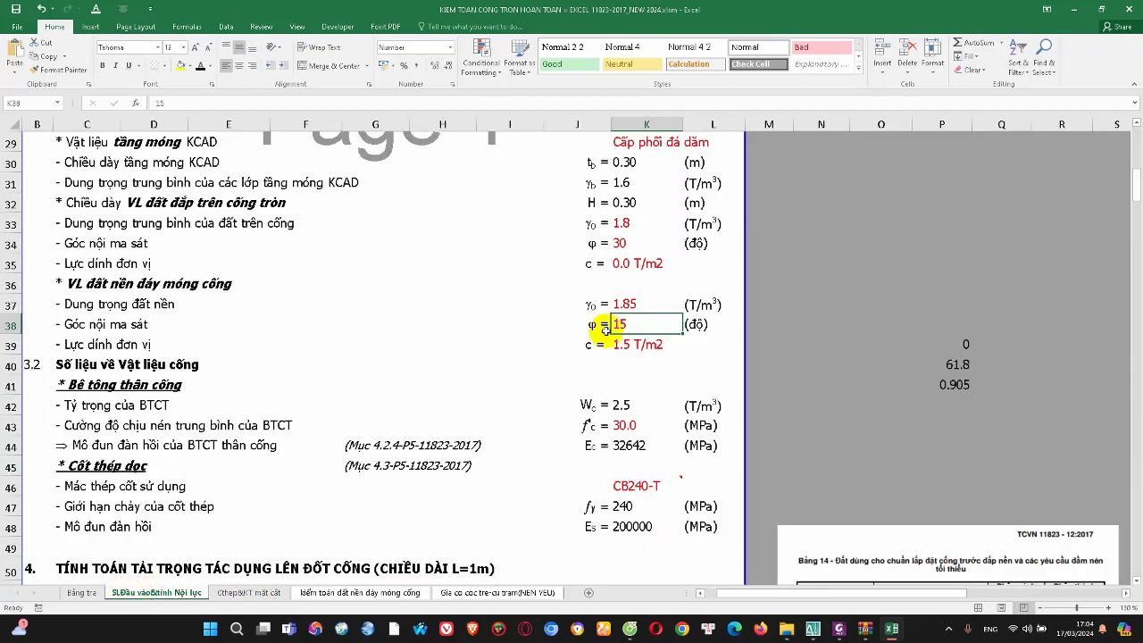
text(6)
click(600, 362)
Review the failing soil check and the bamboo pile sheet requiring N ≥ 18
click(384, 592)
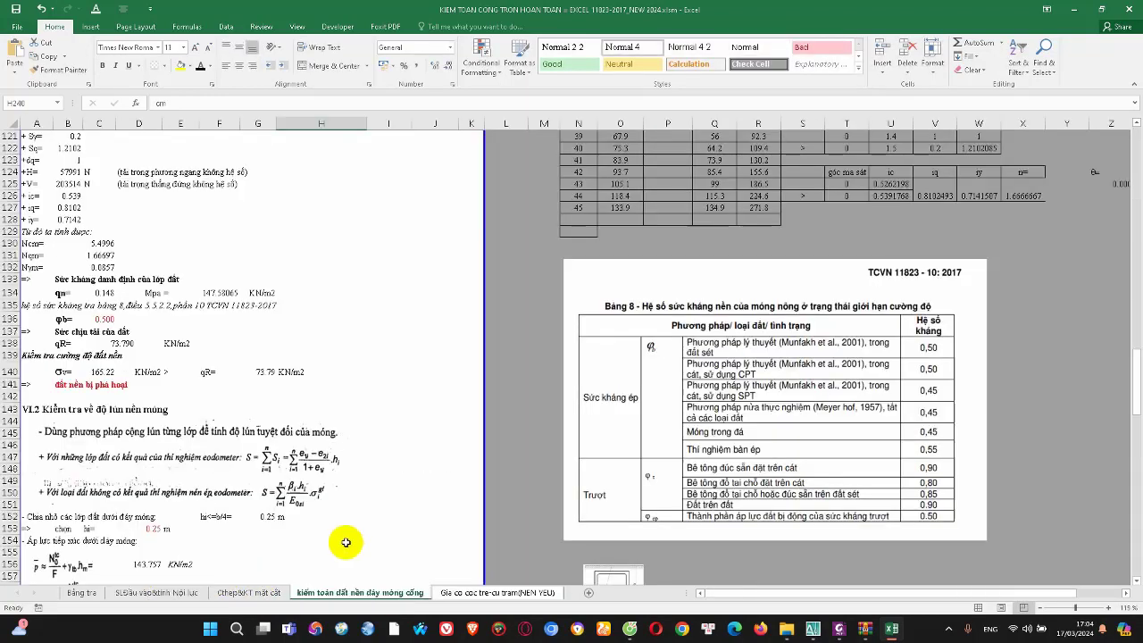
click(539, 594)
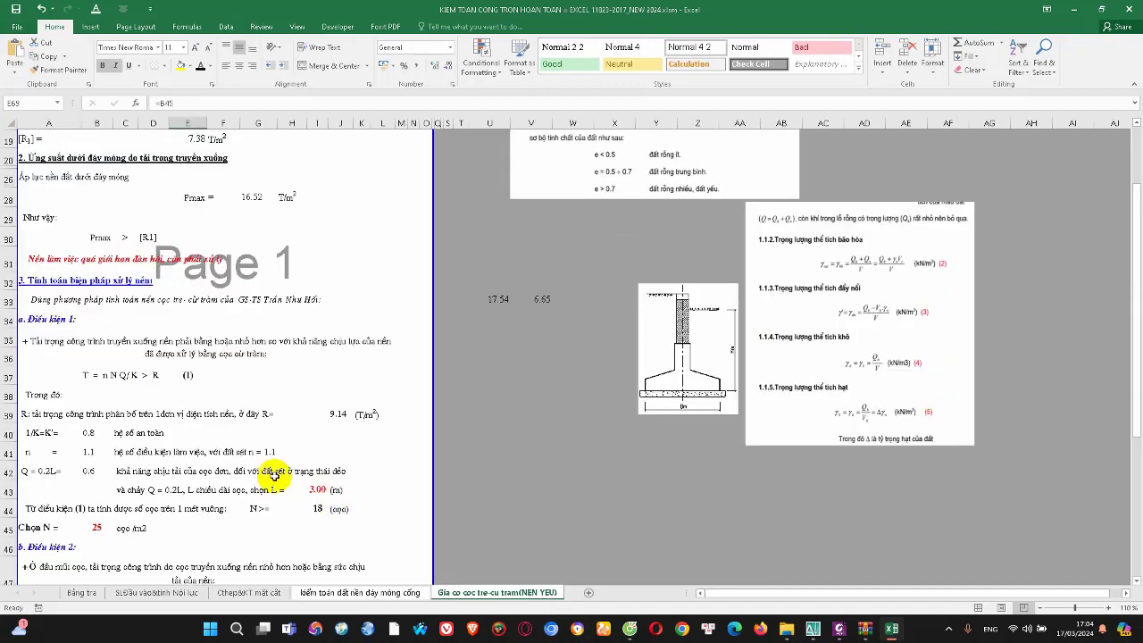
scroll(275, 476, down, 4)
scroll(256, 464, down, 2)
scroll(224, 402, down, 2)
scroll(133, 324, down, 3)
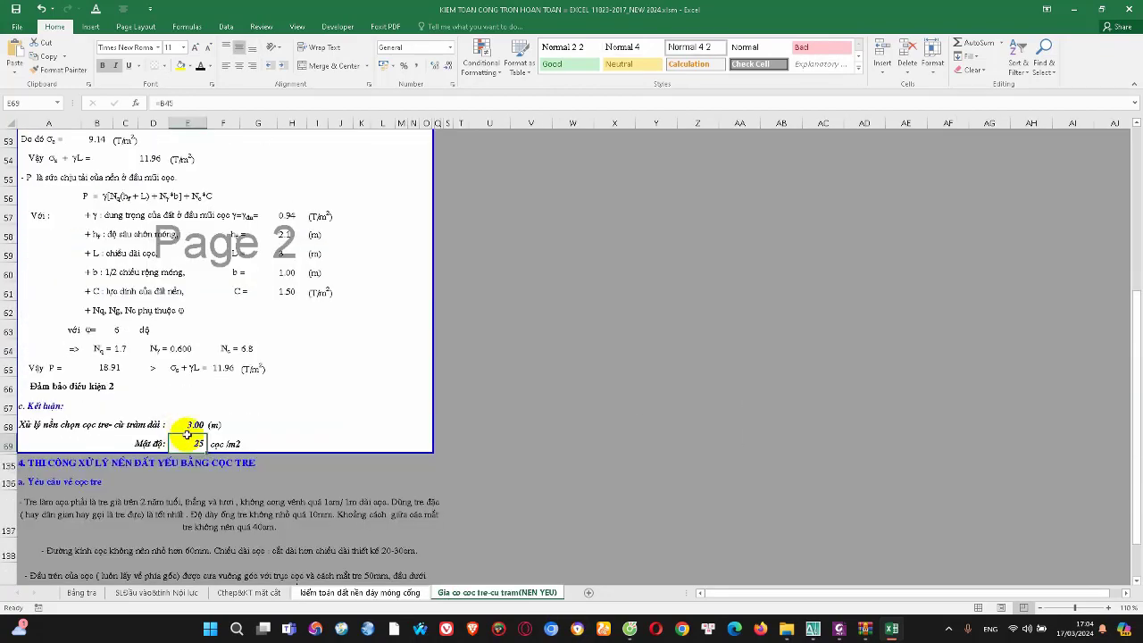
scroll(201, 454, up, 5)
scroll(254, 469, up, 6)
scroll(268, 476, up, 6)
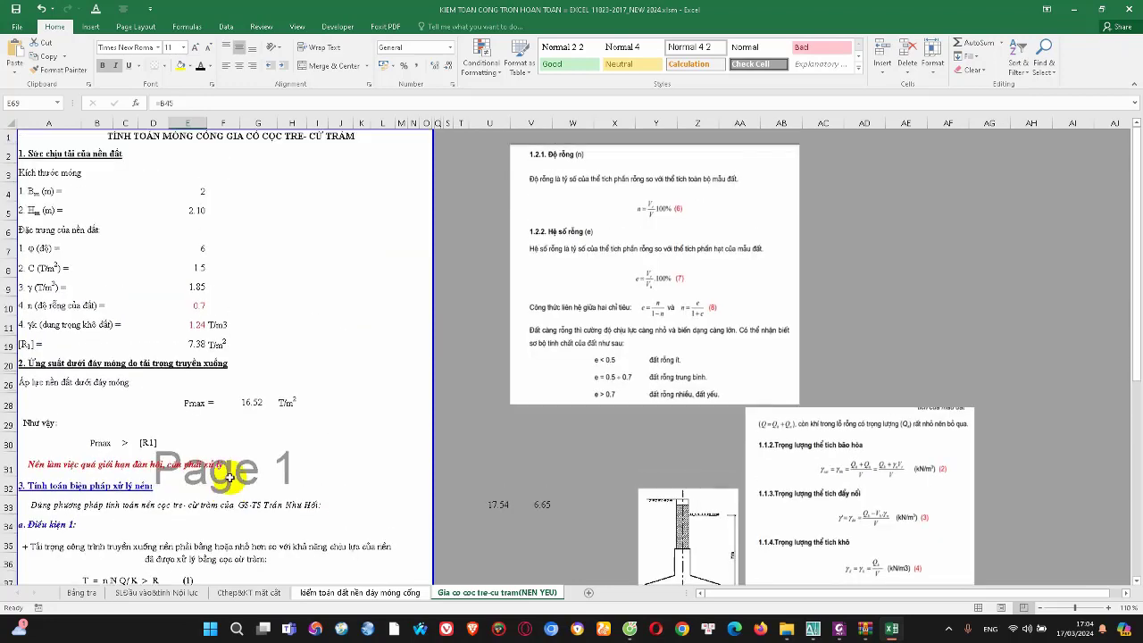
scroll(238, 476, down, 1)
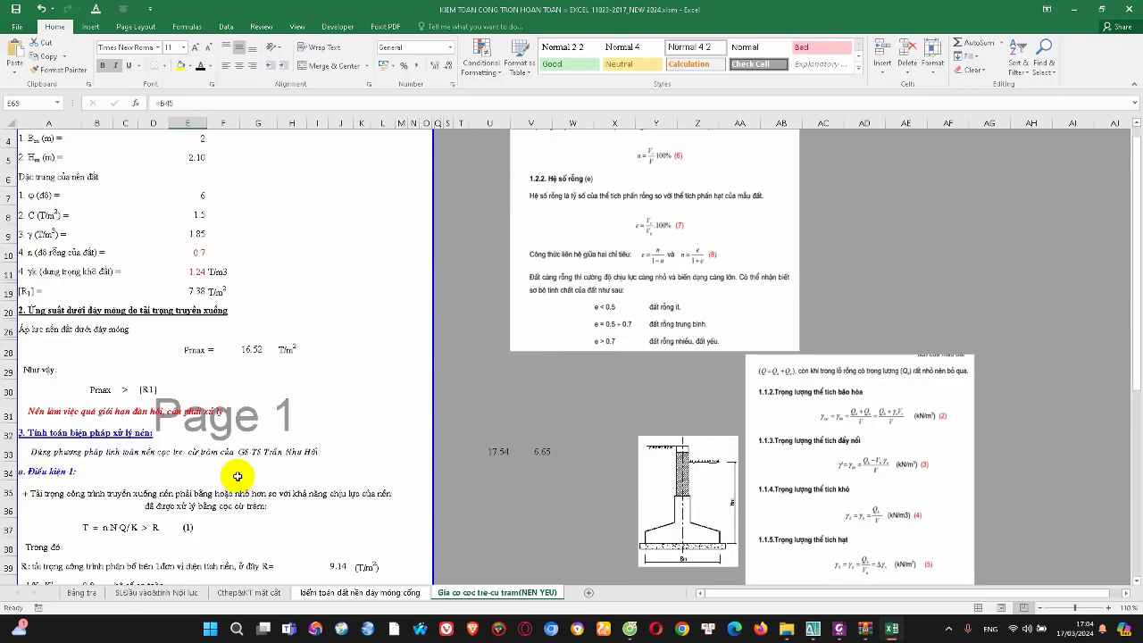
scroll(238, 473, down, 1)
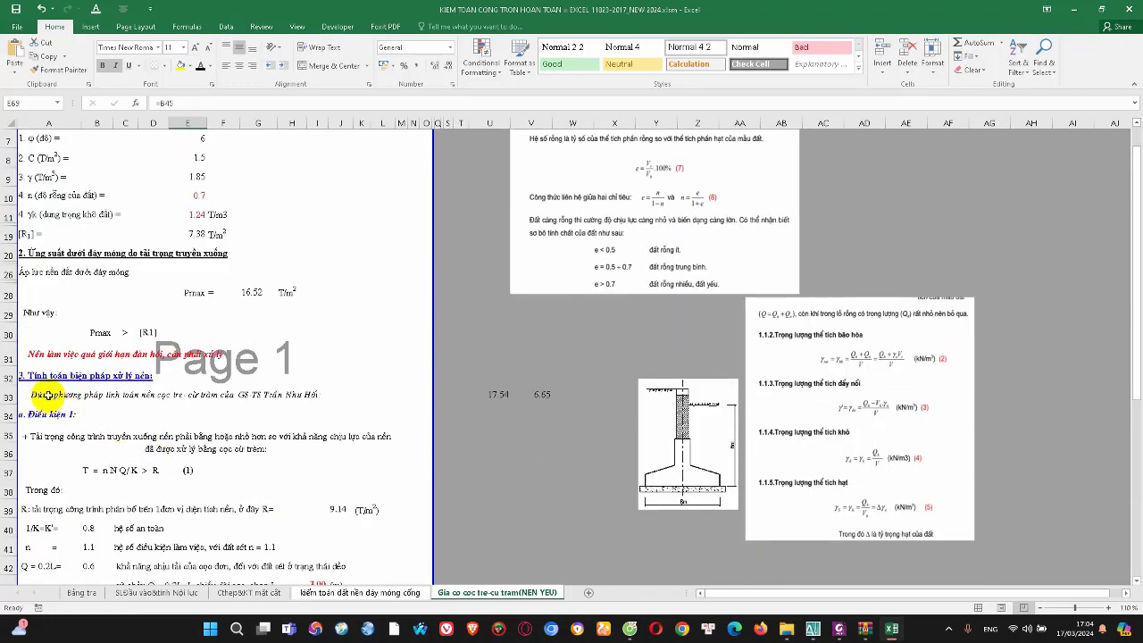
drag(47, 394, 303, 394)
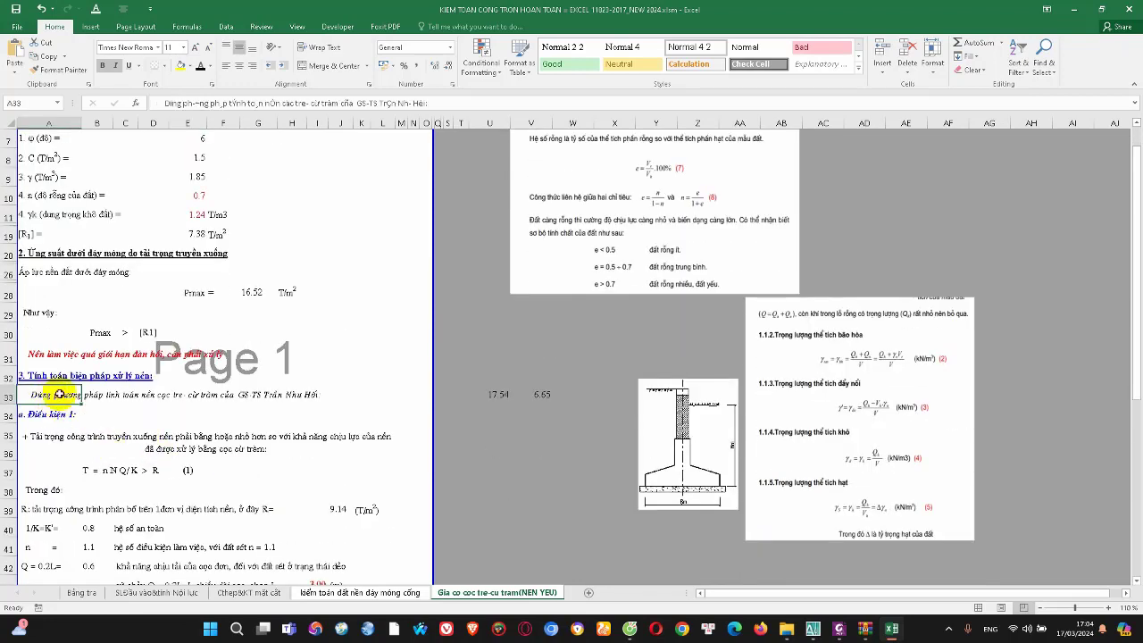
click(325, 399)
click(223, 413)
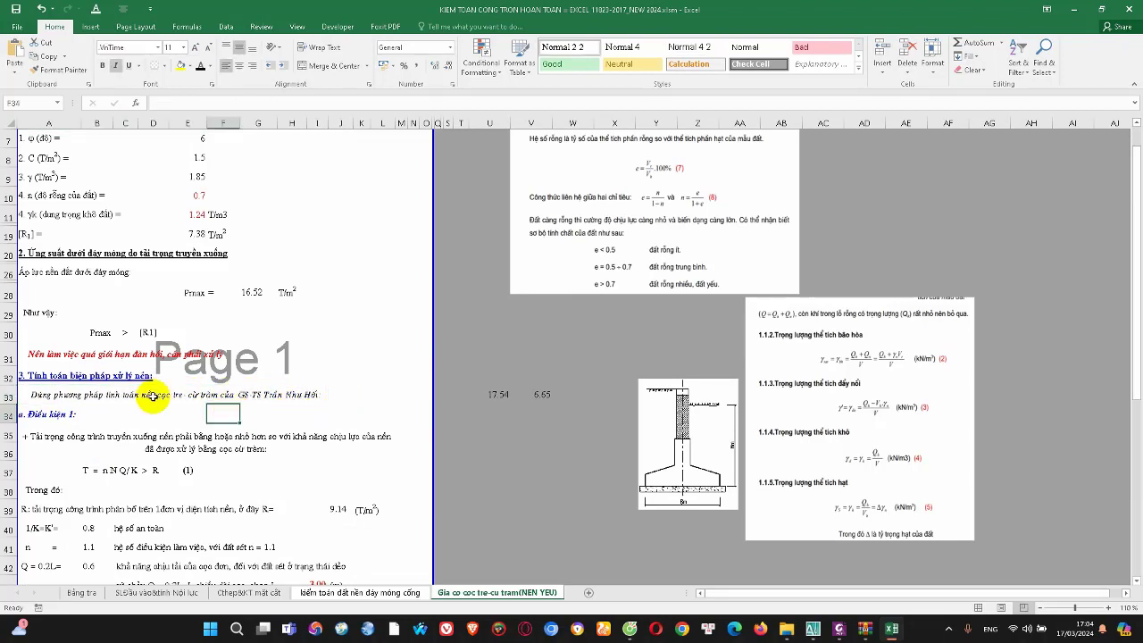
drag(40, 391, 325, 396)
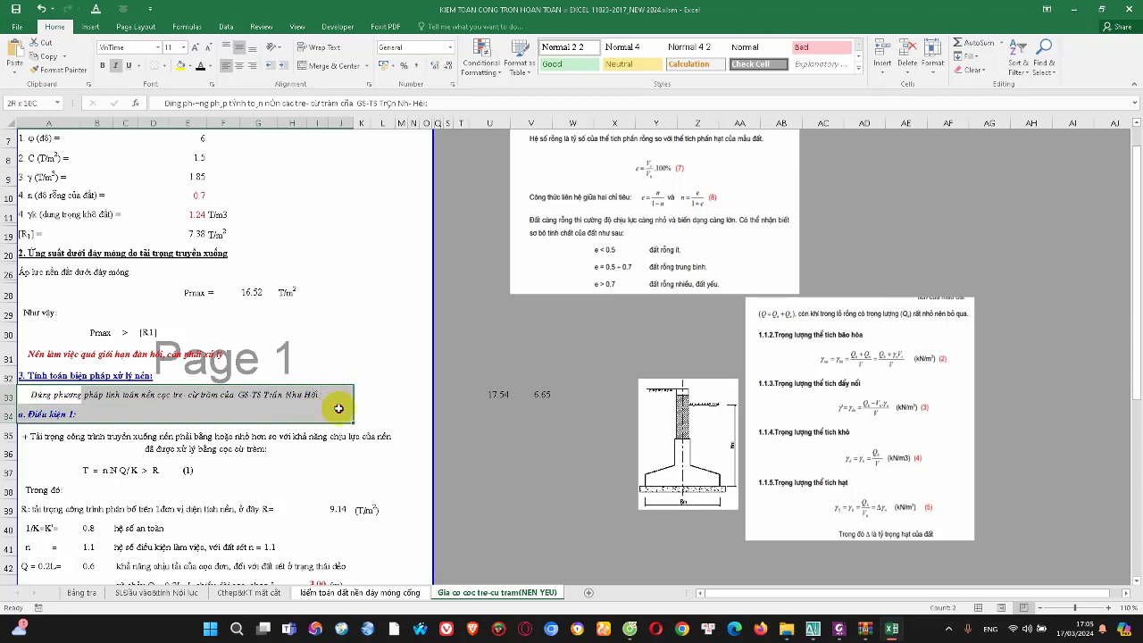
click(337, 406)
click(259, 414)
drag(70, 386, 316, 399)
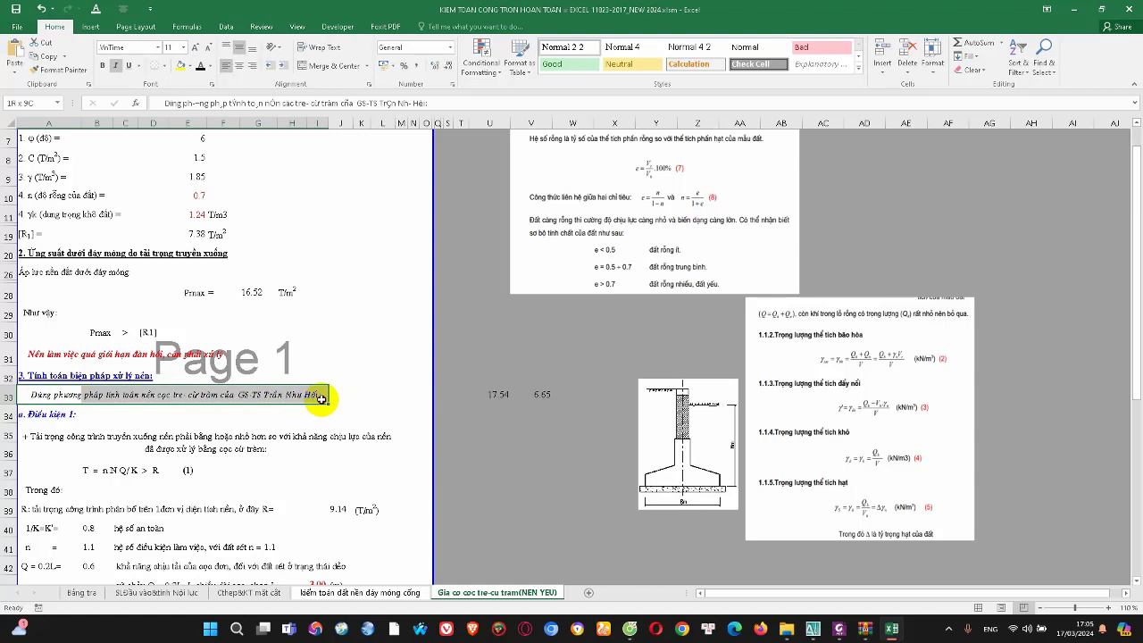
drag(140, 394, 302, 403)
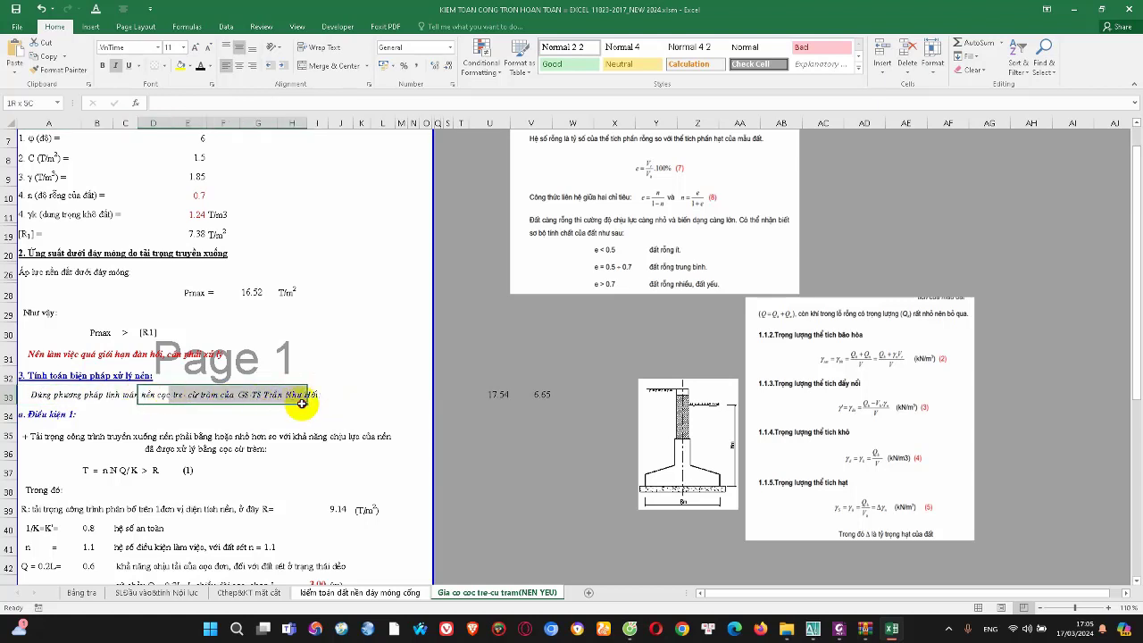
drag(36, 390, 332, 400)
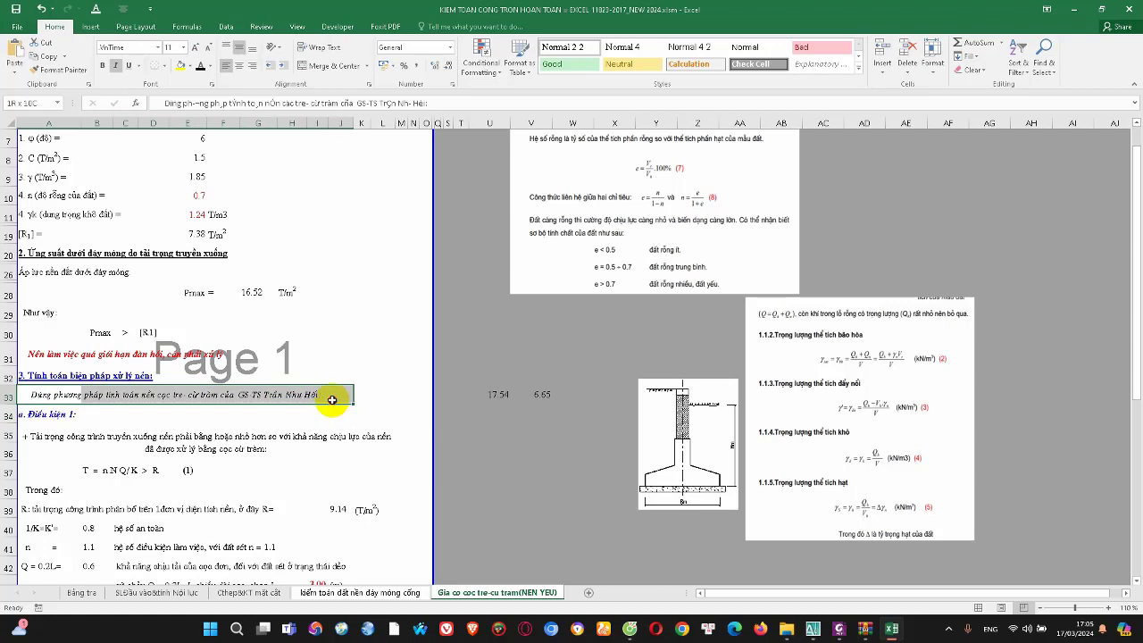
mouse_move(332, 400)
mouse_down()
mouse_move(307, 412)
mouse_move(335, 399)
mouse_up()
mouse_move(344, 403)
mouse_down()
mouse_move(333, 411)
mouse_move(331, 399)
mouse_up()
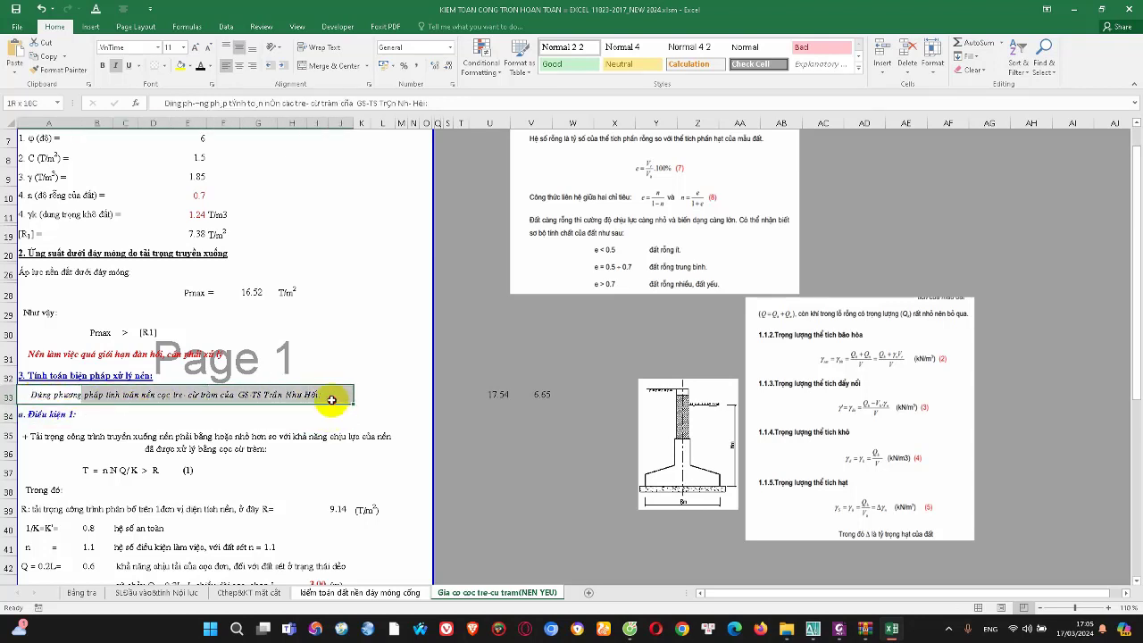
click(293, 412)
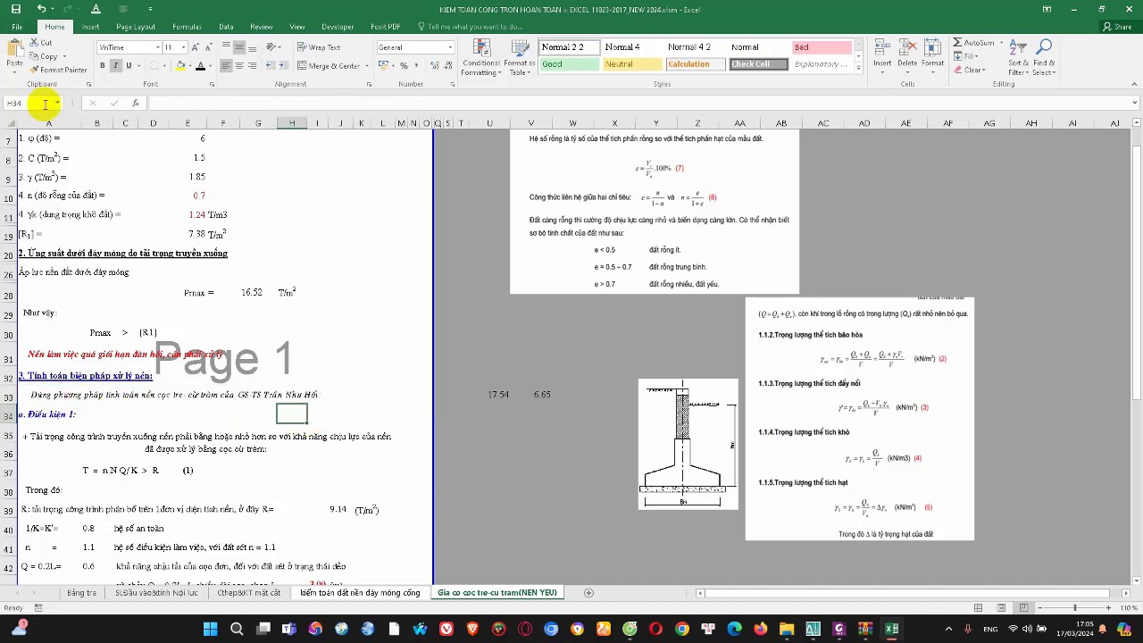
click(15, 27)
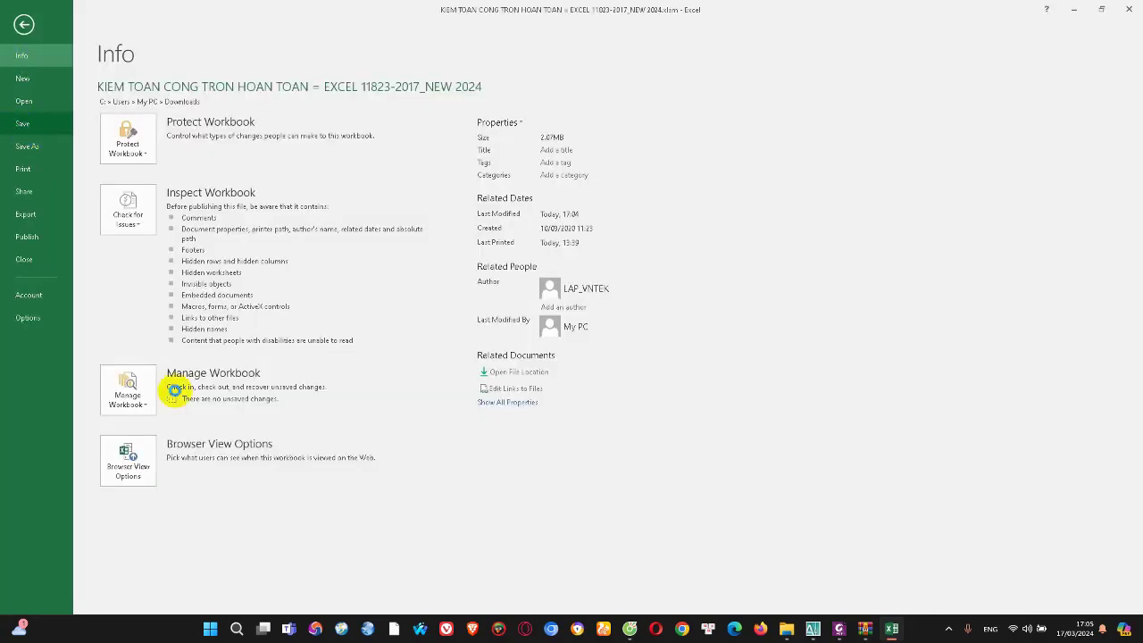
key(Escape)
mouse_move(39, 396)
mouse_down()
mouse_move(359, 402)
mouse_move(330, 401)
mouse_up()
scroll(241, 407, down, 2)
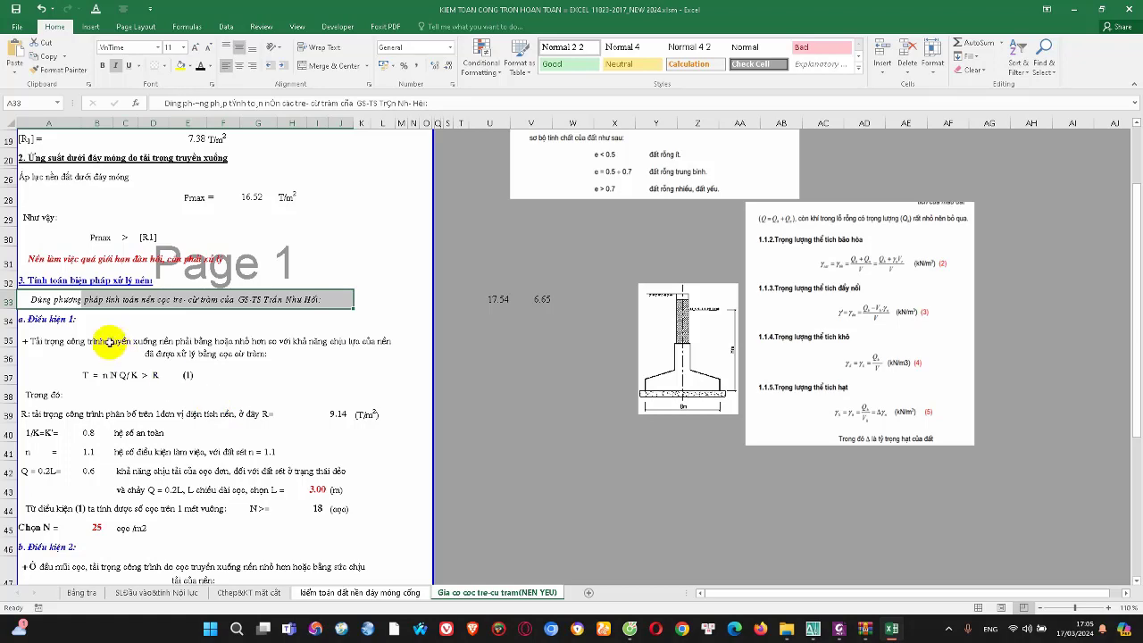
drag(90, 321, 268, 471)
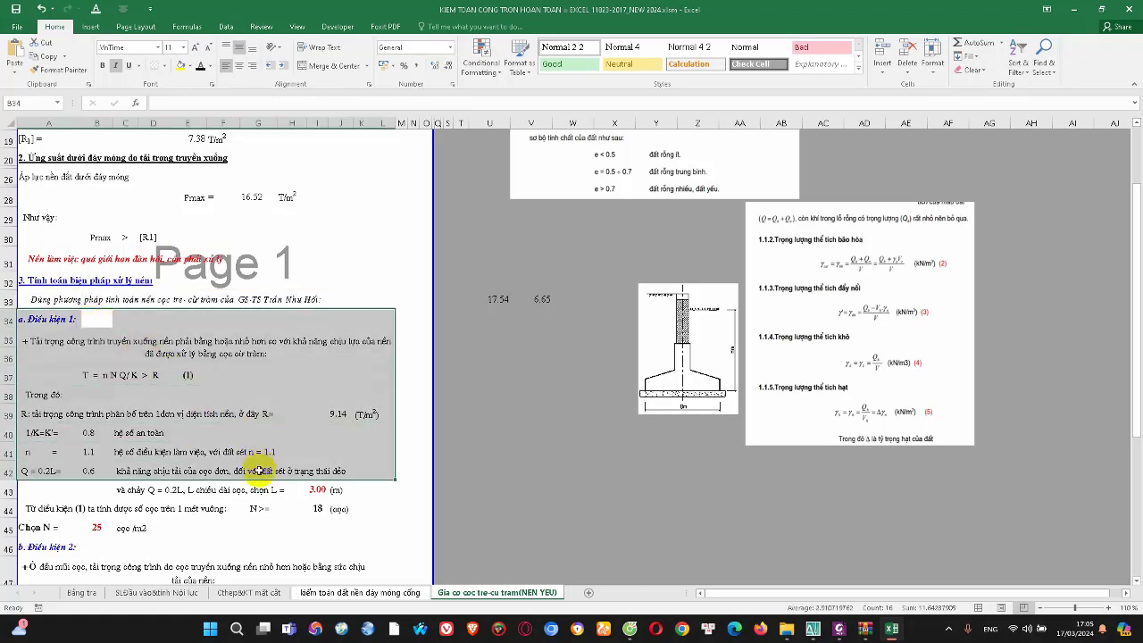
scroll(265, 470, down, 3)
scroll(268, 472, down, 3)
click(360, 415)
scroll(301, 454, down, 1)
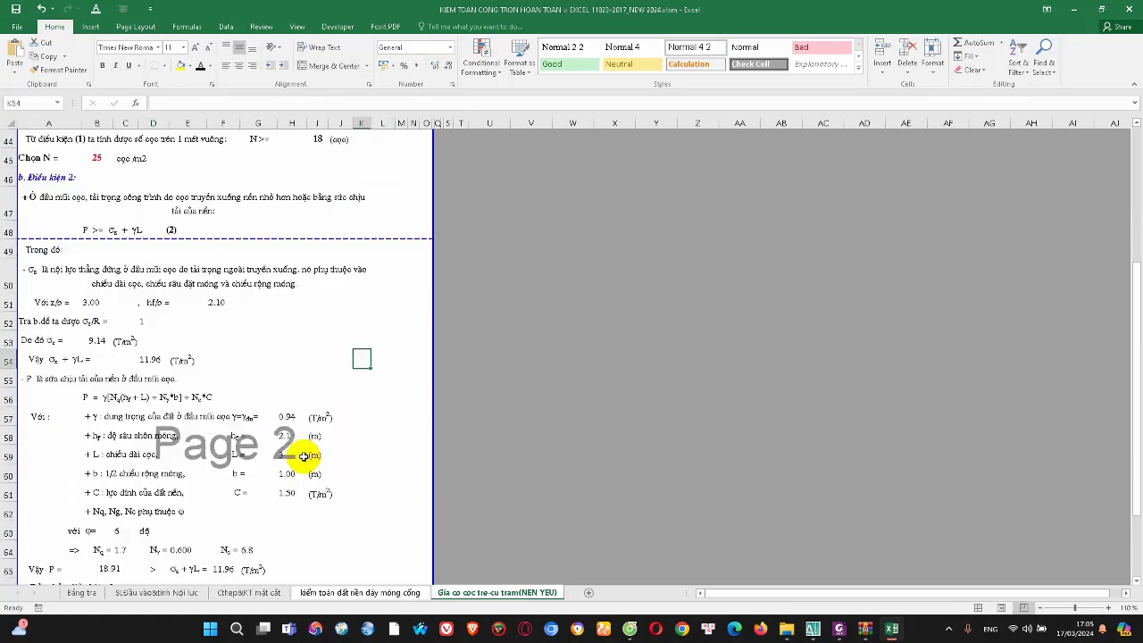
scroll(286, 456, down, 2)
scroll(286, 459, up, 5)
scroll(303, 429, up, 3)
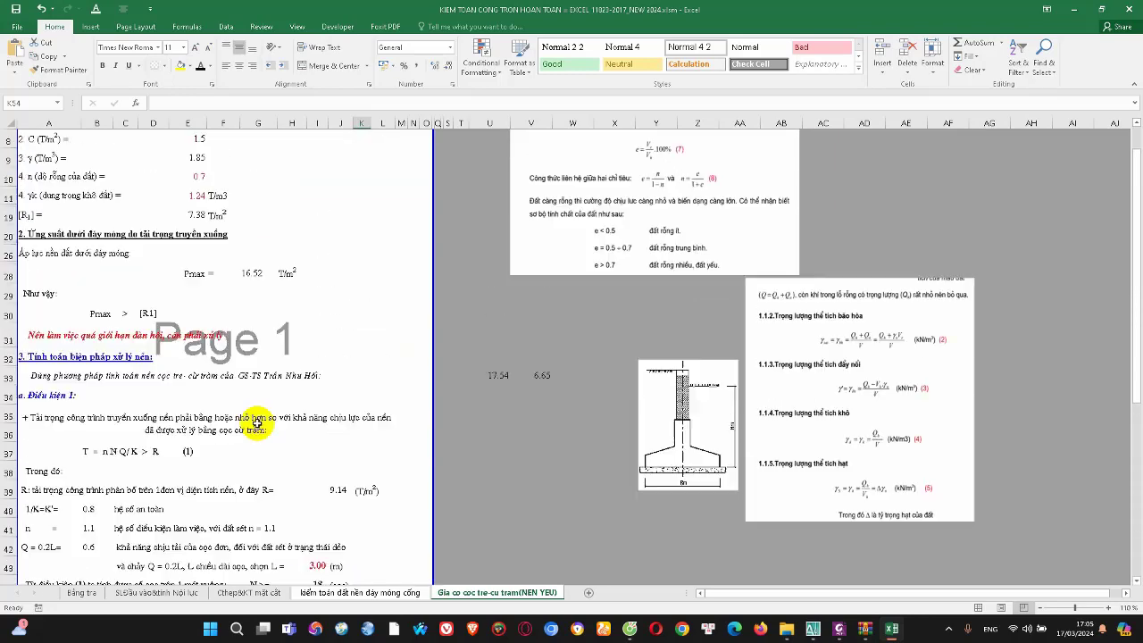
scroll(313, 424, up, 2)
click(332, 433)
drag(37, 434, 295, 432)
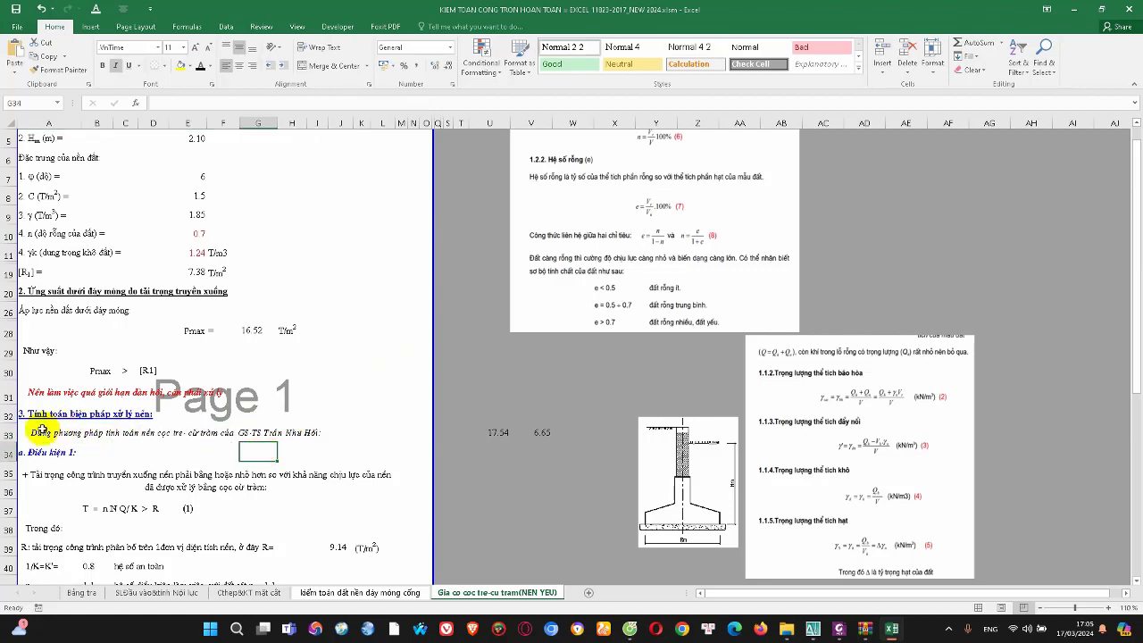
drag(38, 432, 335, 433)
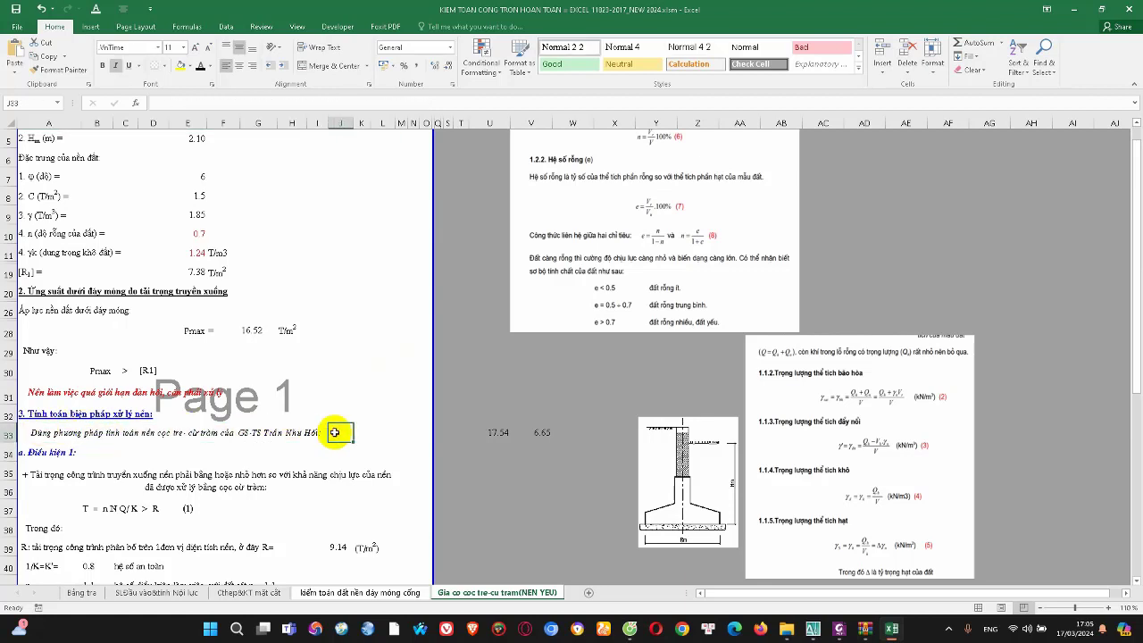
drag(40, 432, 333, 433)
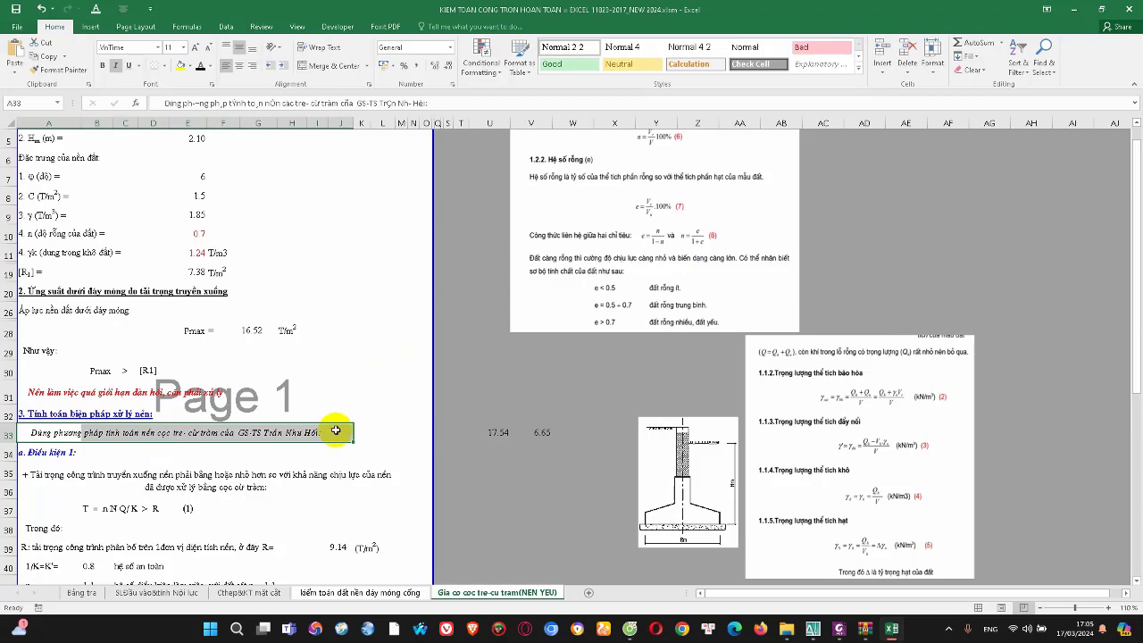
click(340, 392)
scroll(268, 313, up, 2)
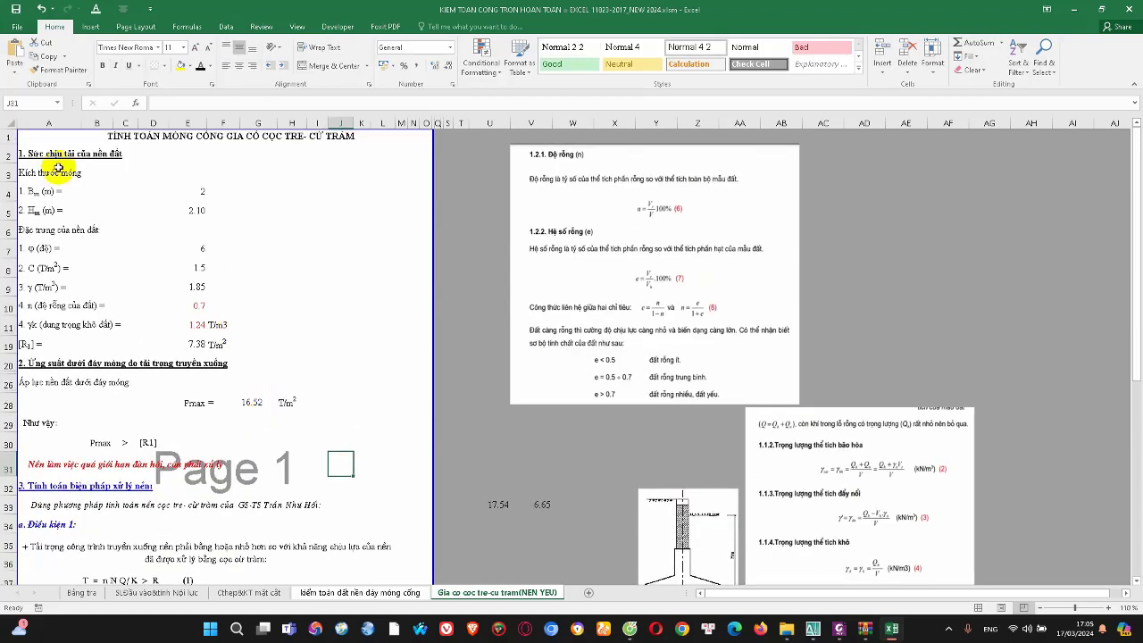
click(18, 27)
key(Escape)
click(328, 593)
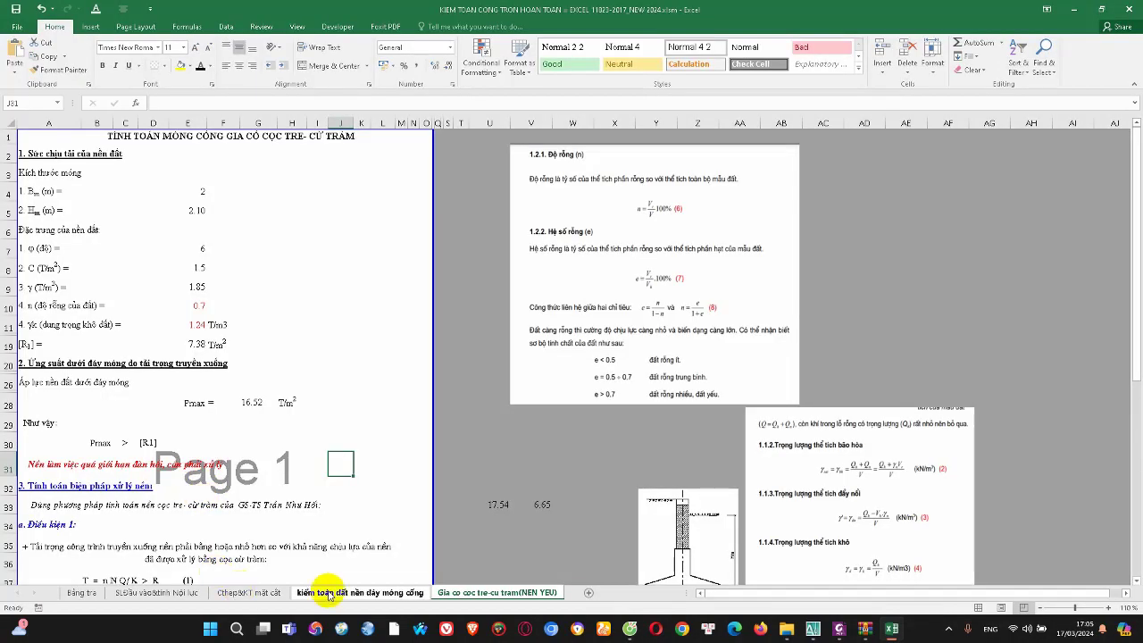
scroll(95, 503, down, 1)
scroll(266, 288, up, 1)
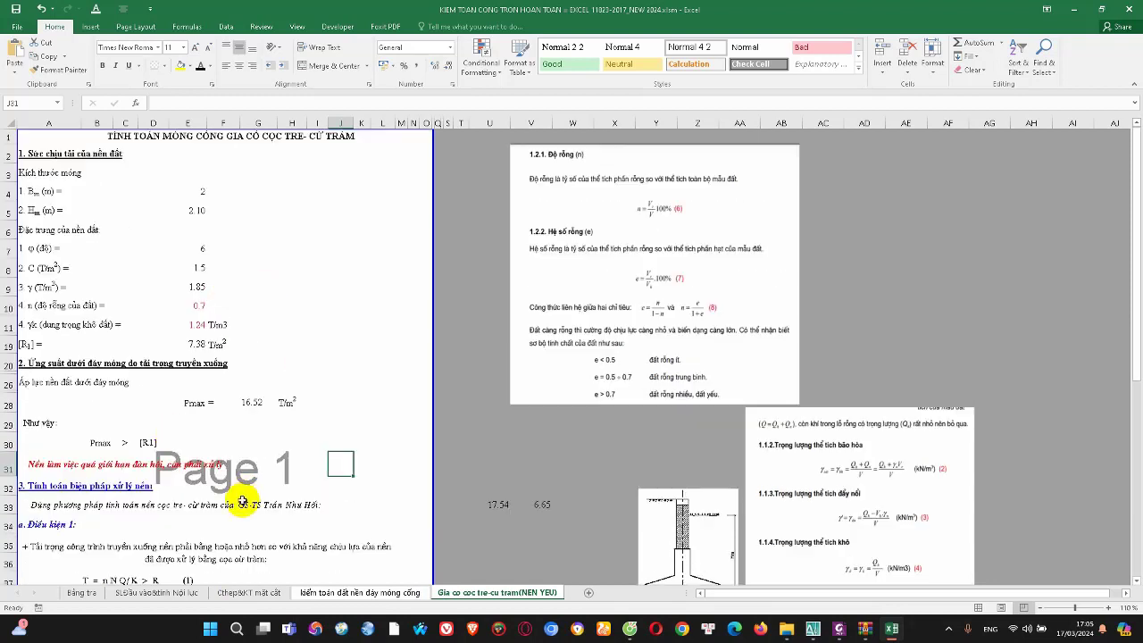
drag(179, 505, 313, 504)
Look at the Unhide sheet list without unhiding anything, then show the foundation soil check sheet
click(399, 507)
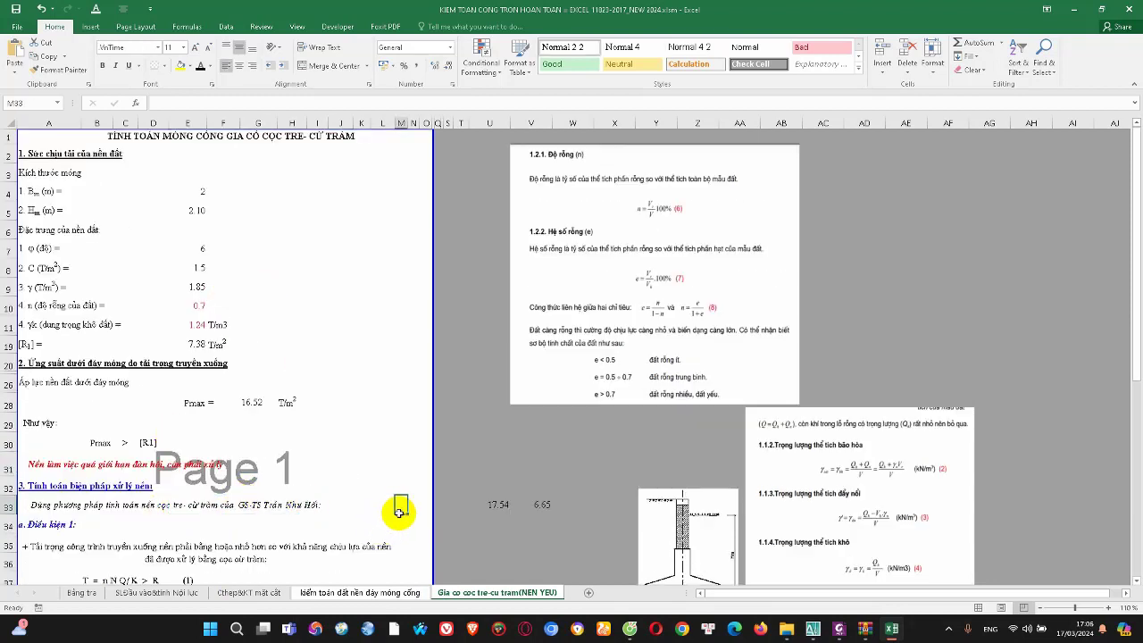
right_click(475, 596)
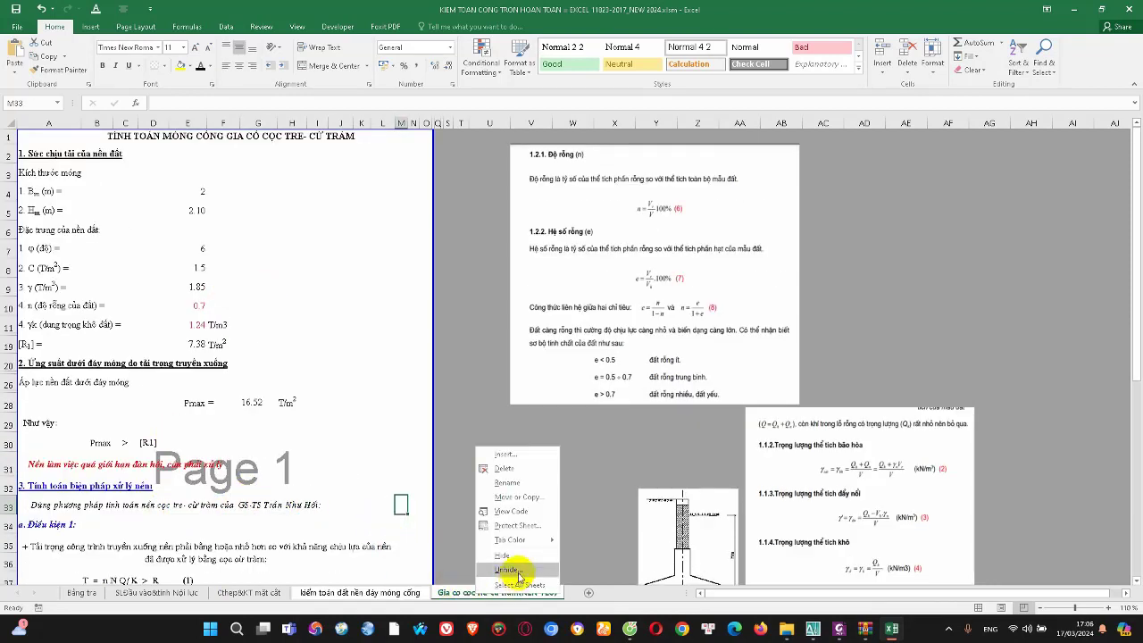
click(508, 569)
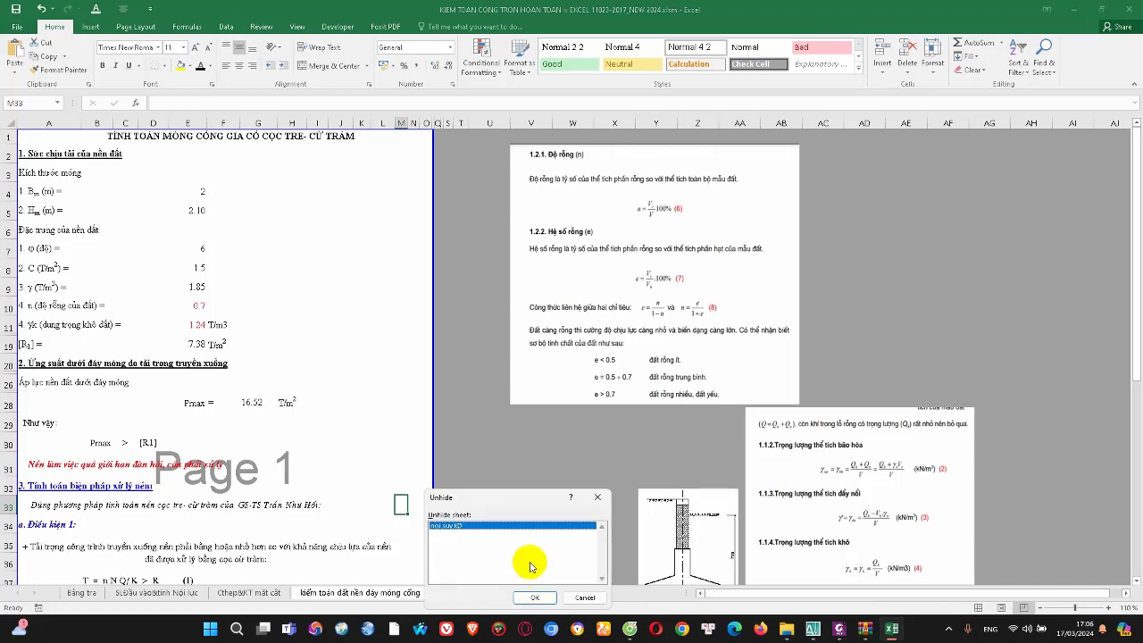
click(601, 499)
click(472, 594)
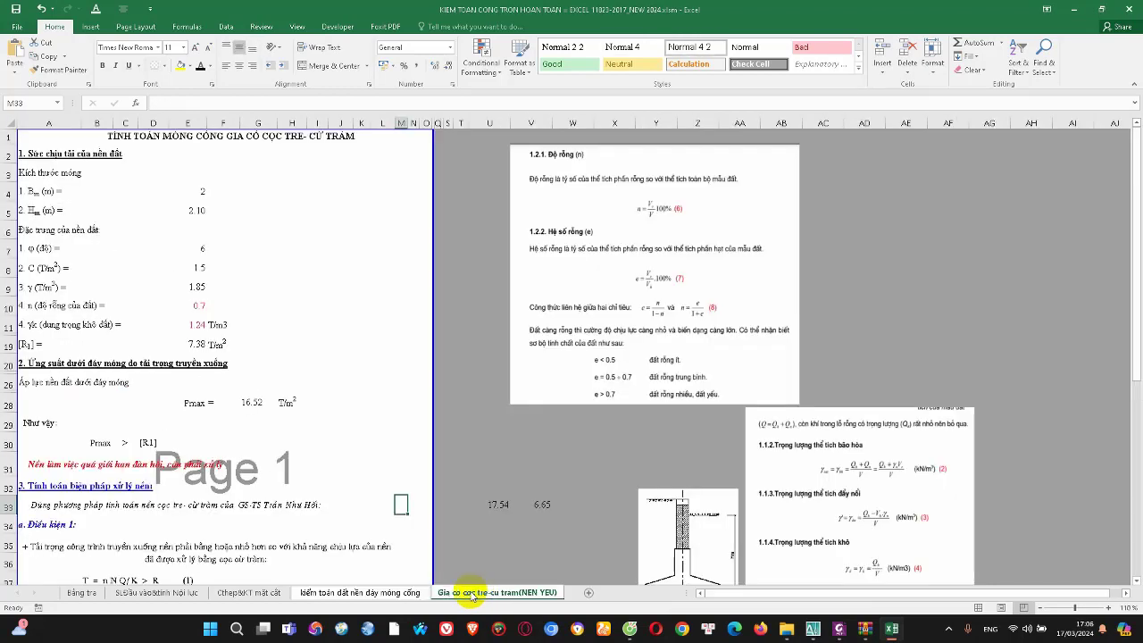
click(379, 593)
Browse the lookup tables sheet and scroll through the input data and forces sheet
click(237, 593)
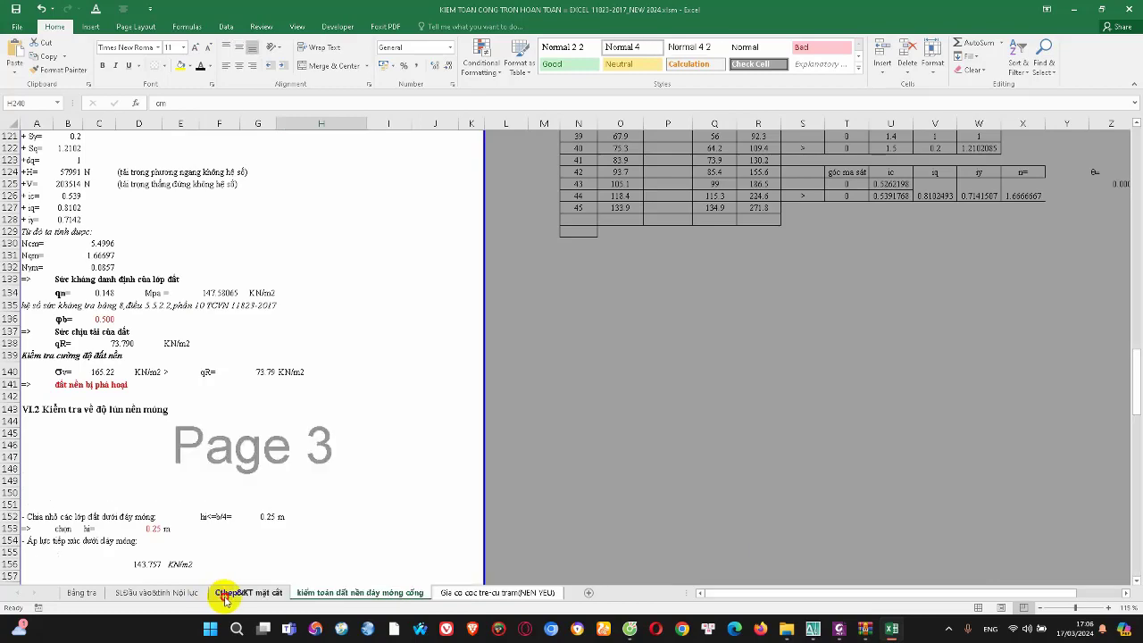
click(161, 593)
click(82, 593)
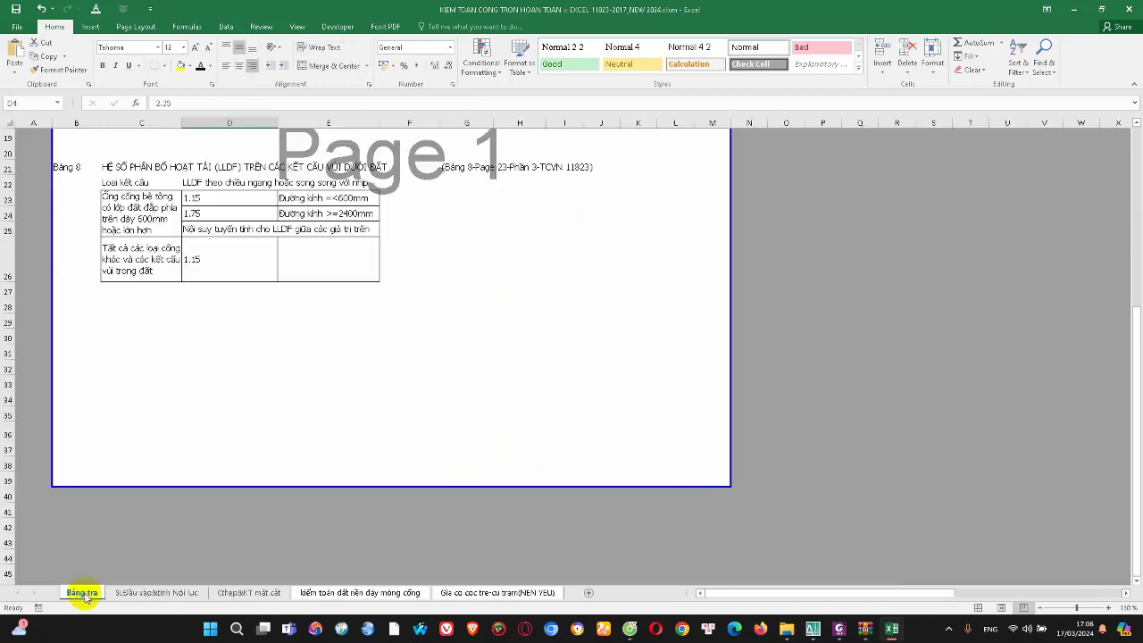
click(152, 593)
scroll(172, 519, up, 8)
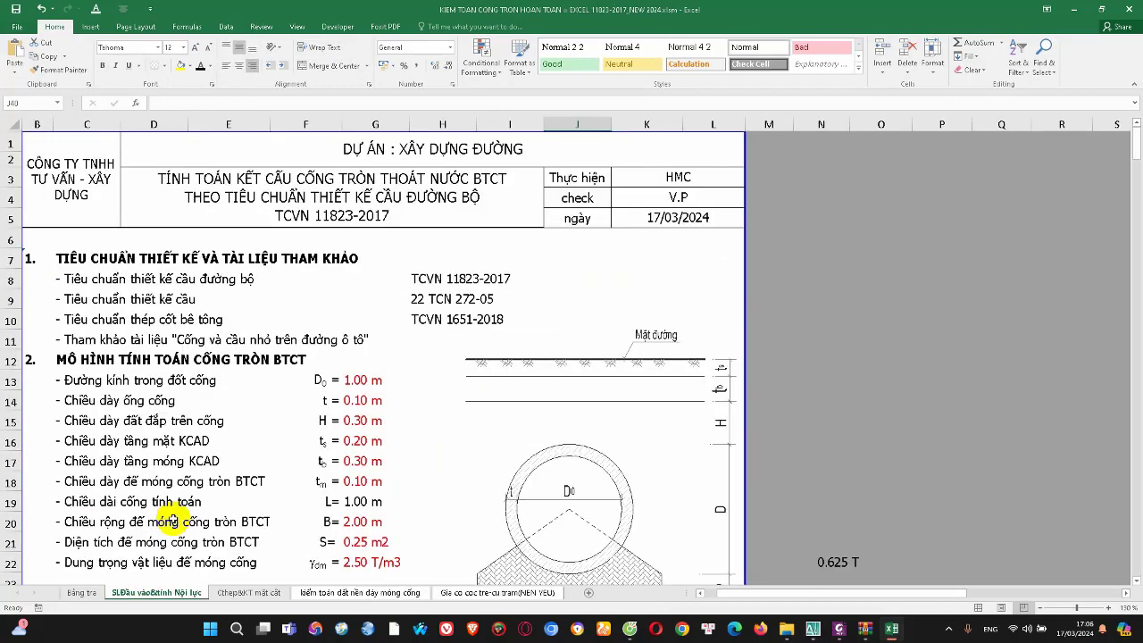
scroll(172, 519, down, 2)
scroll(174, 518, down, 2)
scroll(173, 519, up, 4)
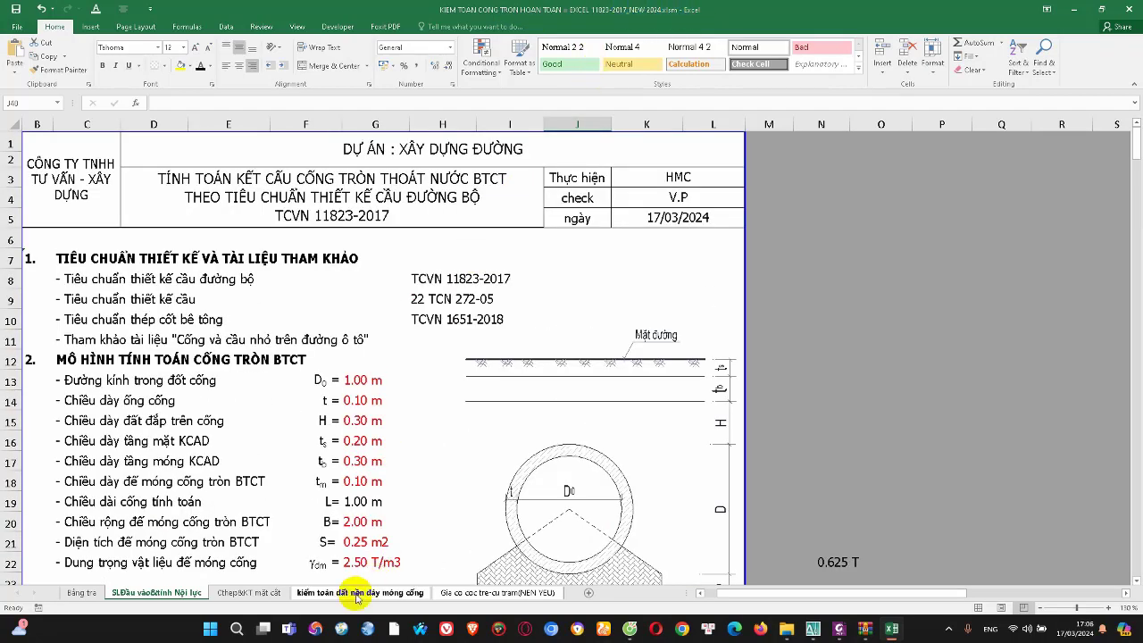
Scroll through the section check and input sheets, ending on the 4 × 6 mm stirrup check
click(284, 593)
click(310, 594)
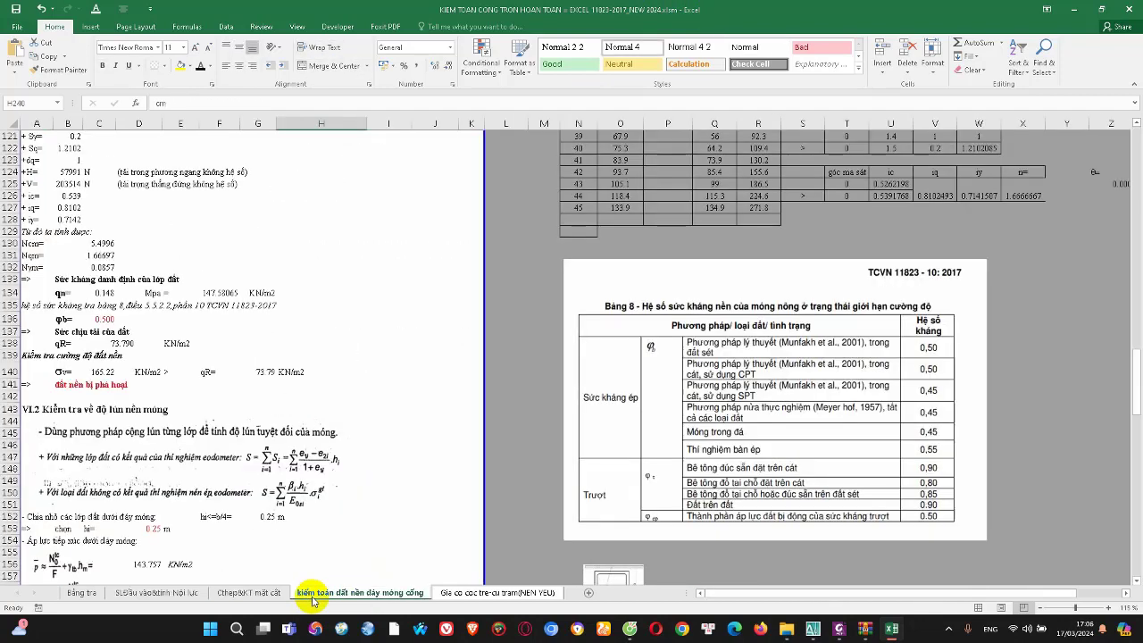
click(249, 593)
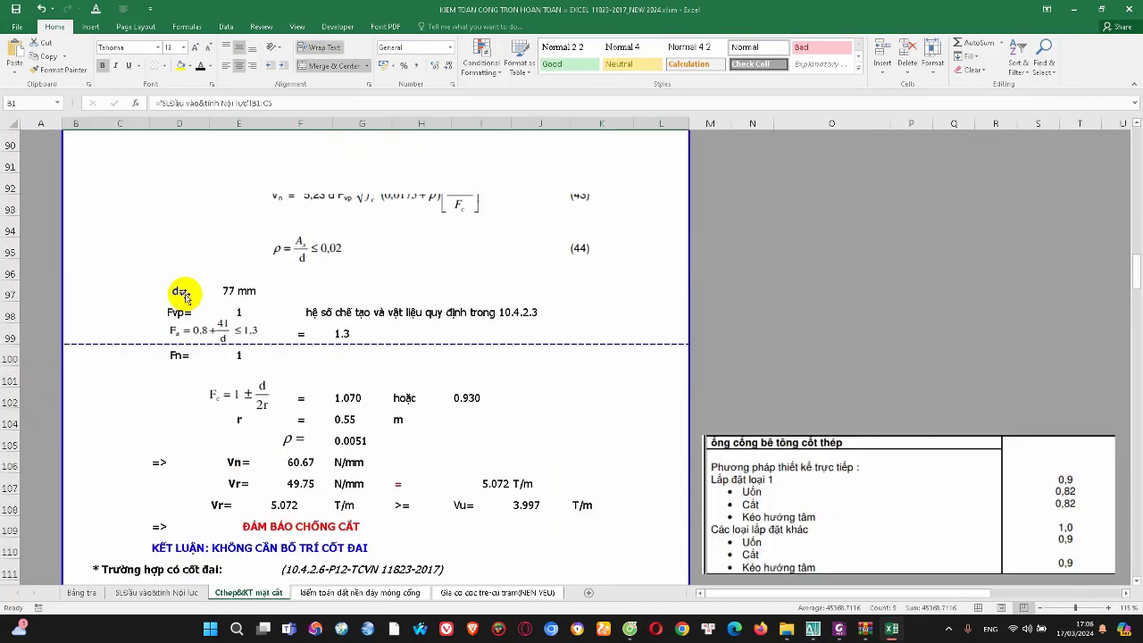
scroll(854, 244, up, 5)
drag(1137, 261, 1137, 159)
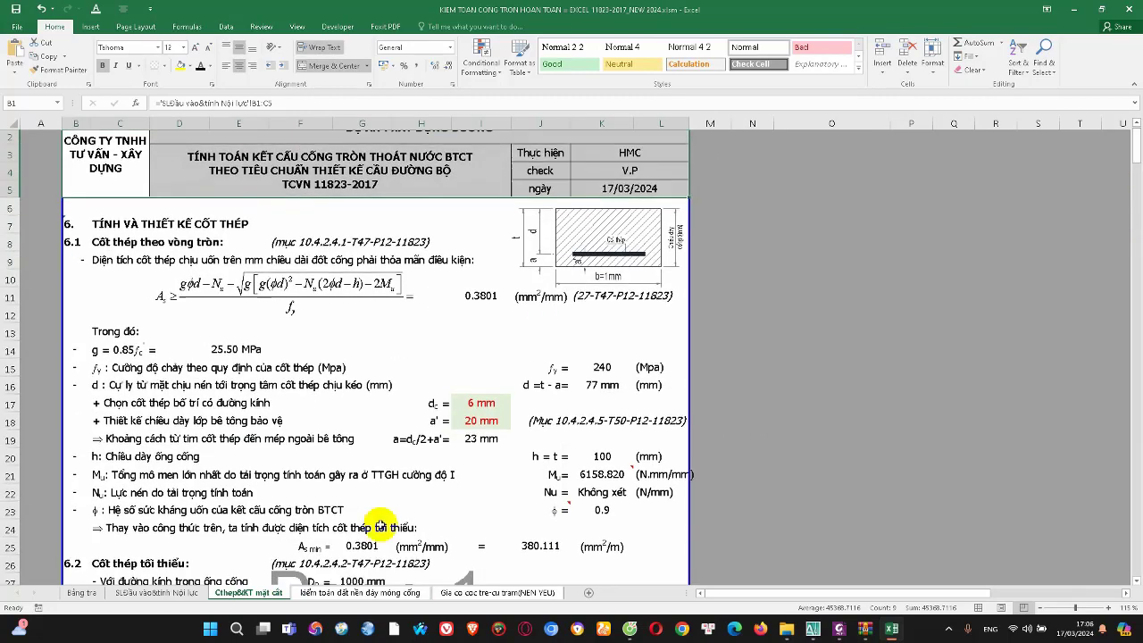
click(182, 592)
scroll(472, 439, down, 5)
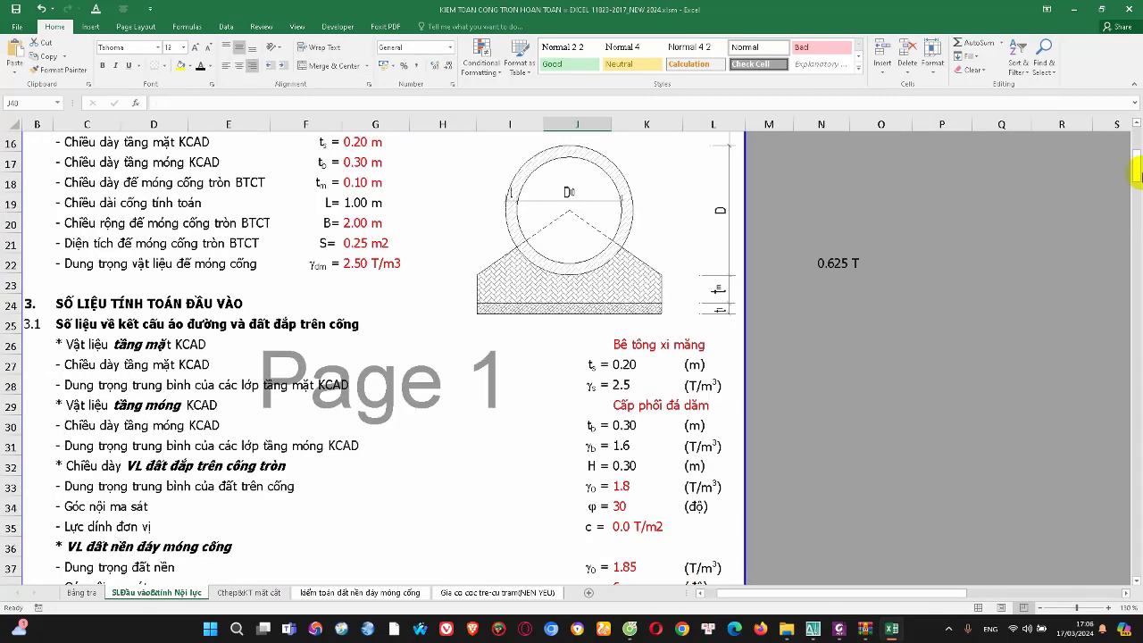
mouse_move(1139, 171)
mouse_down()
mouse_move(1135, 247)
mouse_move(1138, 154)
mouse_move(1138, 417)
mouse_up()
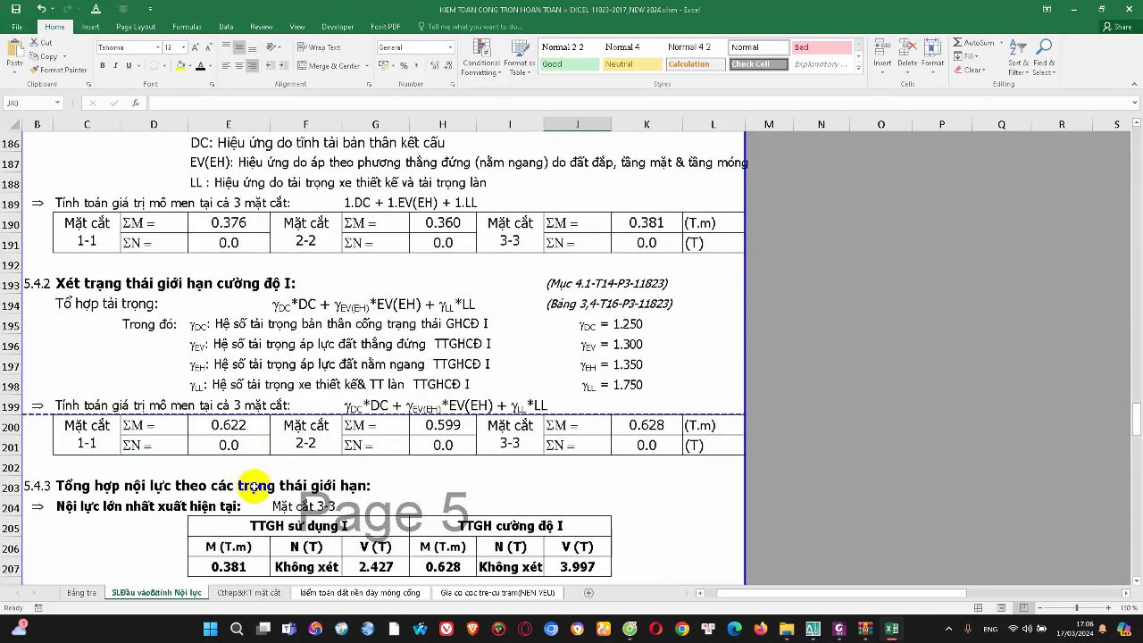
click(252, 597)
scroll(883, 281, down, 4)
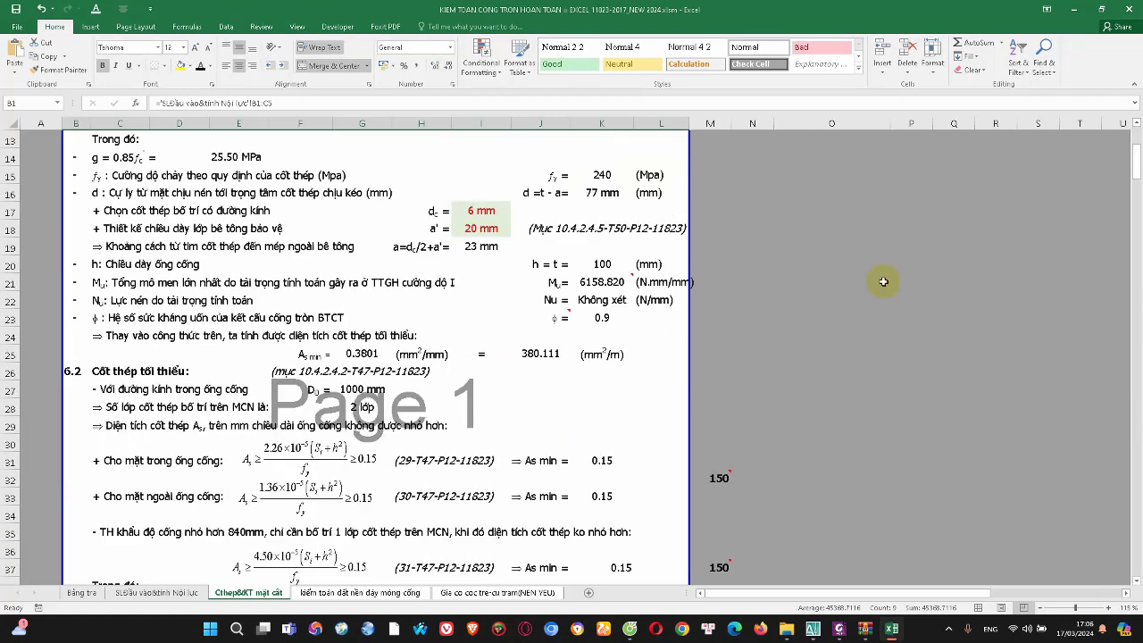
mouse_move(1138, 190)
mouse_down()
mouse_move(1139, 333)
mouse_move(1139, 152)
mouse_move(1139, 316)
mouse_up()
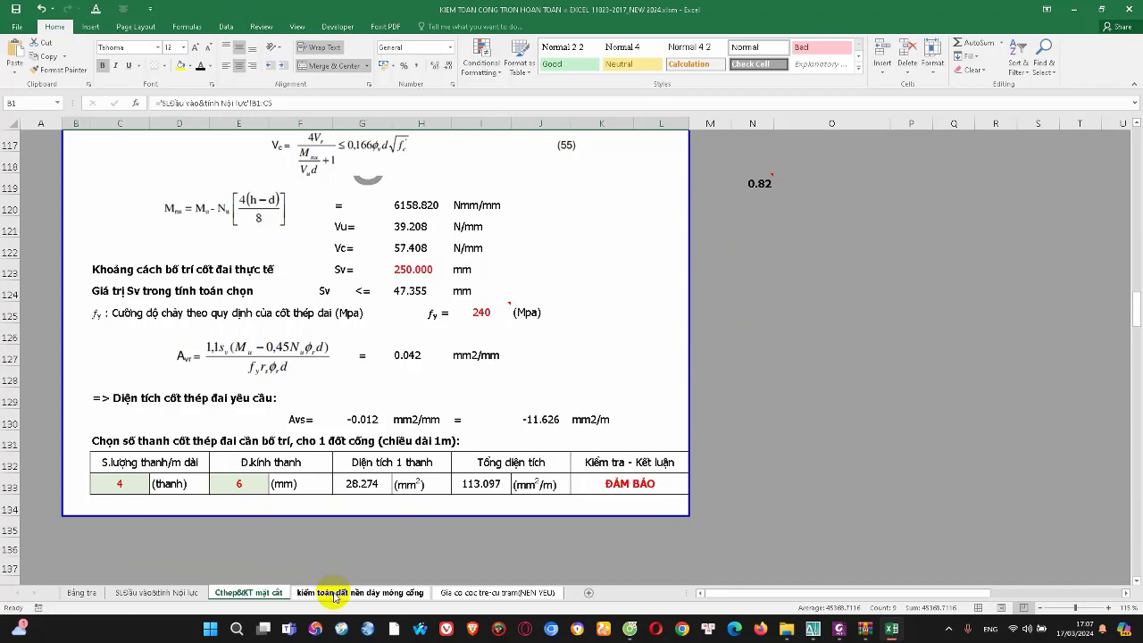
Compare the soil check and soft-ground reinforcement sheets, scrolling through the soil check
click(335, 593)
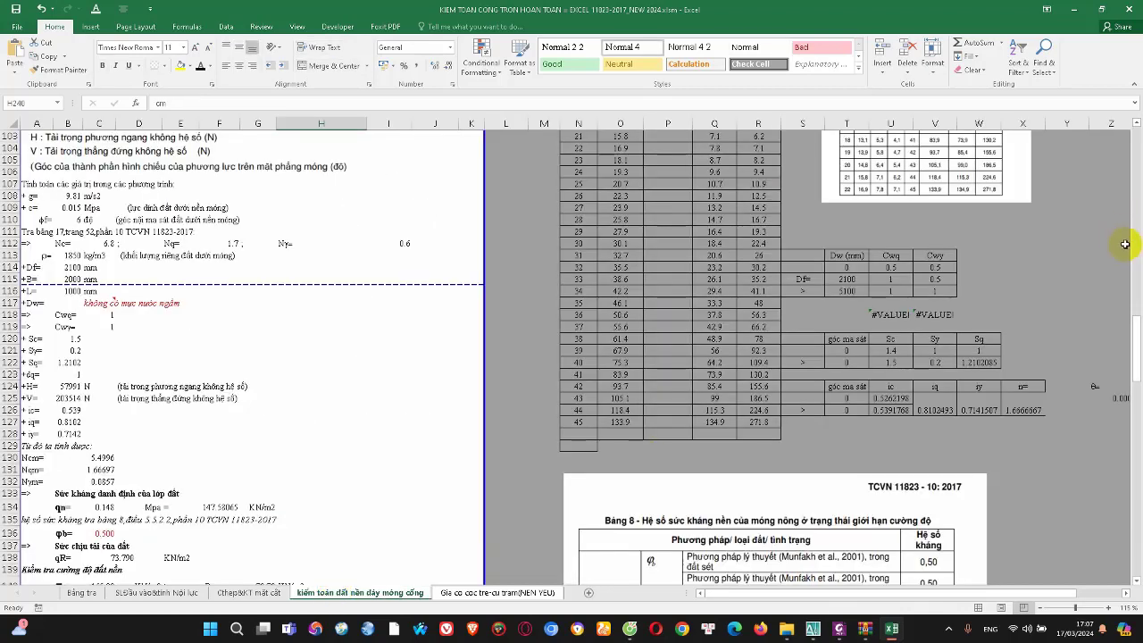
mouse_move(1138, 340)
mouse_down()
mouse_move(1136, 134)
mouse_move(1131, 366)
mouse_up()
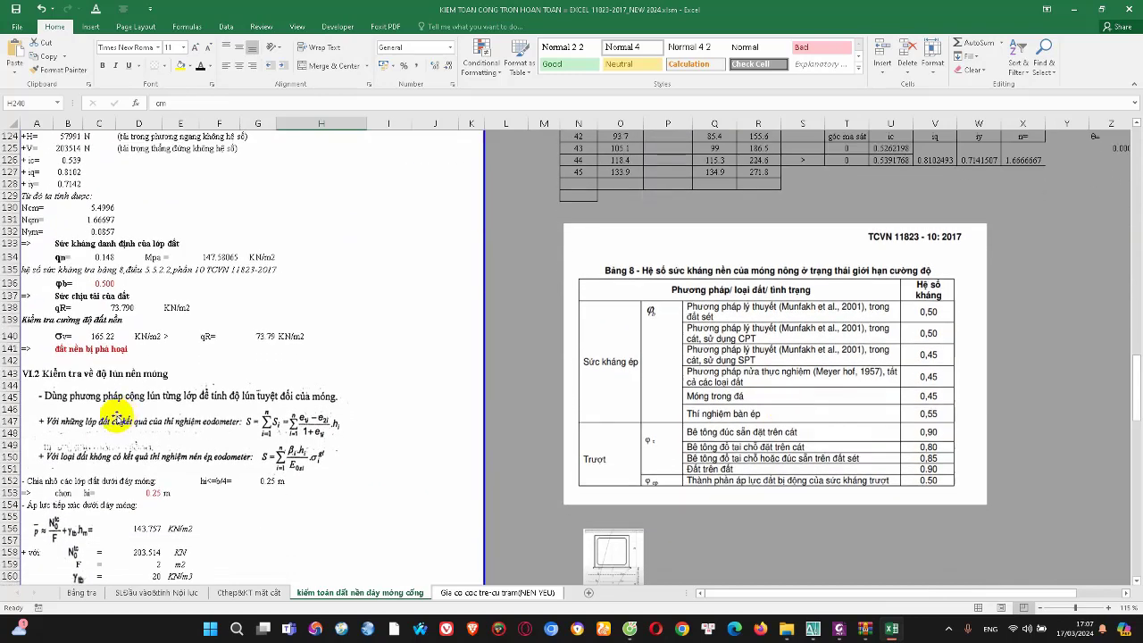
scroll(116, 420, down, 1)
click(498, 592)
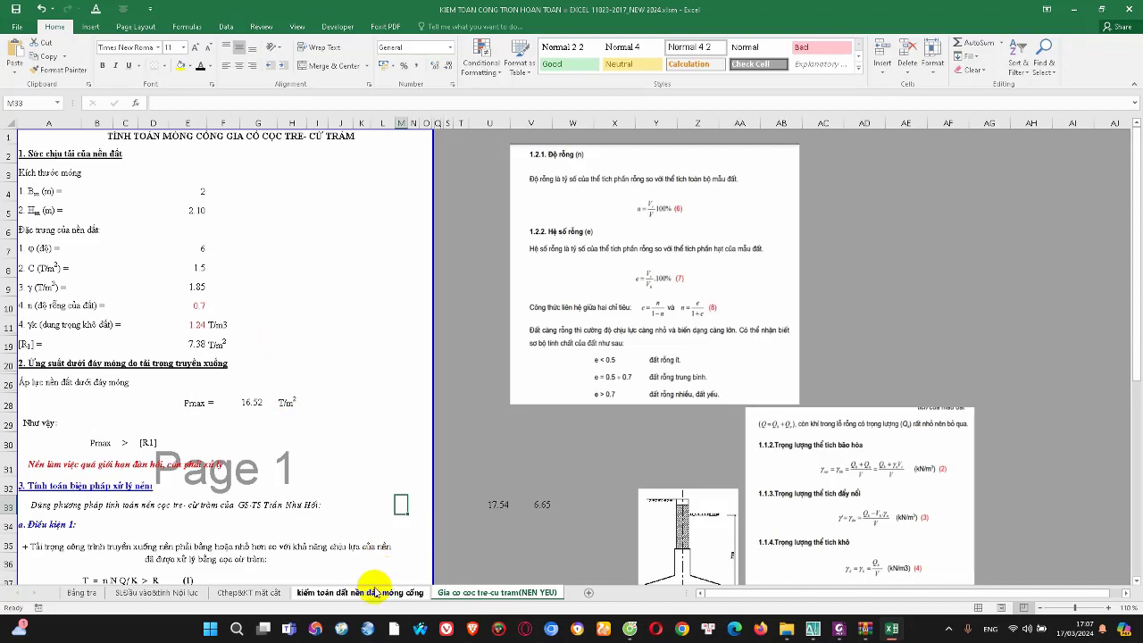
click(361, 593)
click(498, 592)
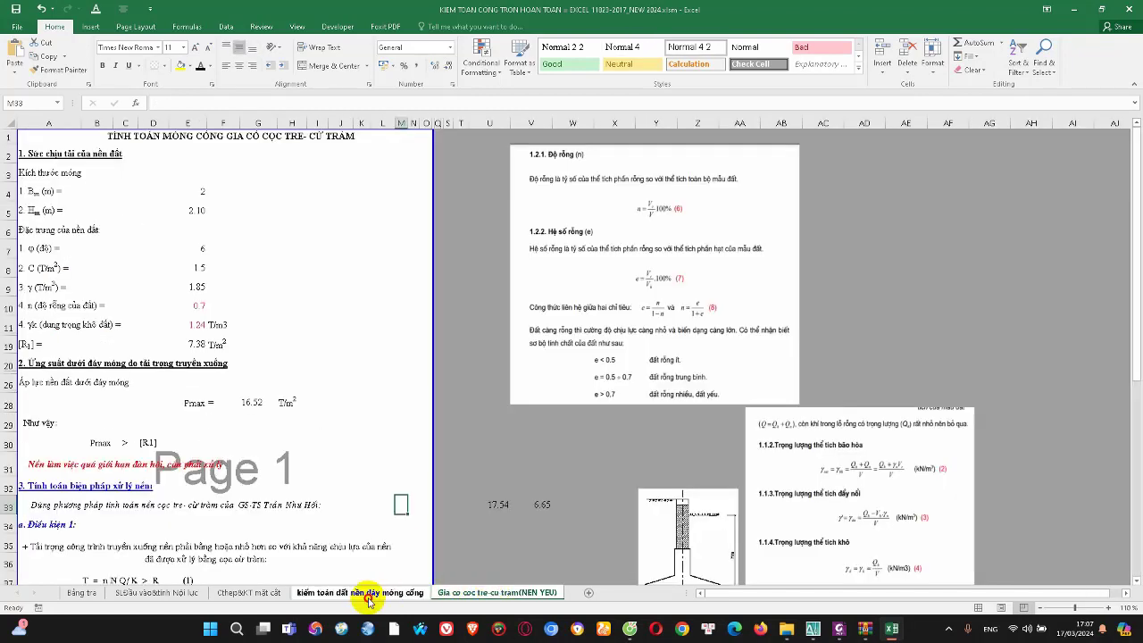
click(369, 593)
scroll(172, 324, up, 5)
scroll(171, 324, up, 4)
scroll(171, 324, up, 4)
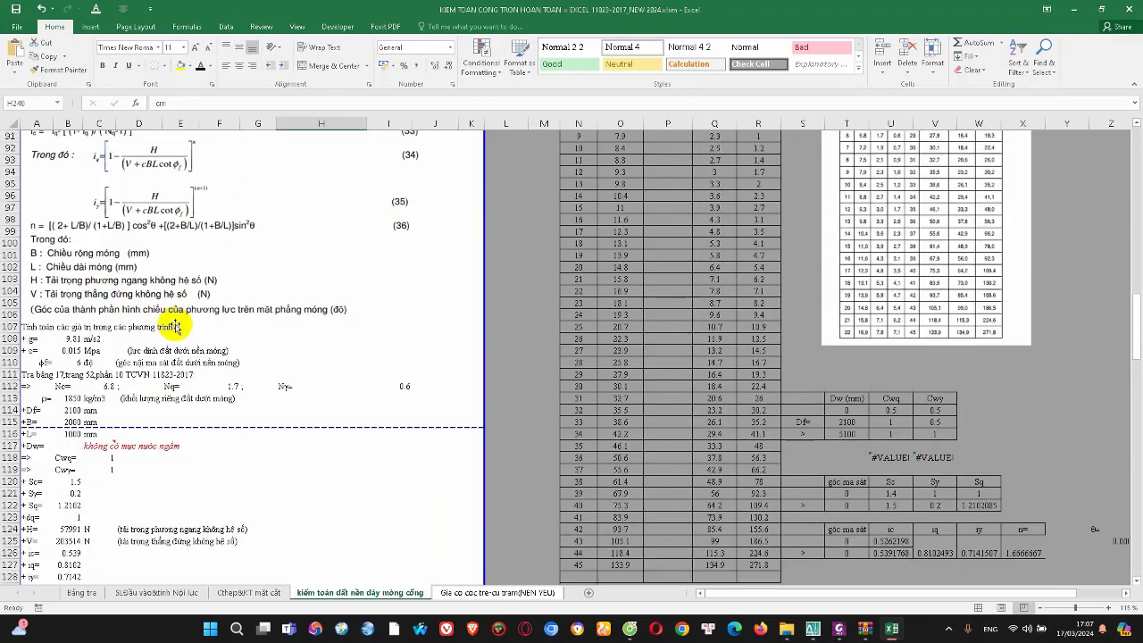
scroll(175, 326, up, 4)
scroll(176, 328, up, 2)
scroll(176, 328, up, 3)
scroll(176, 328, up, 3)
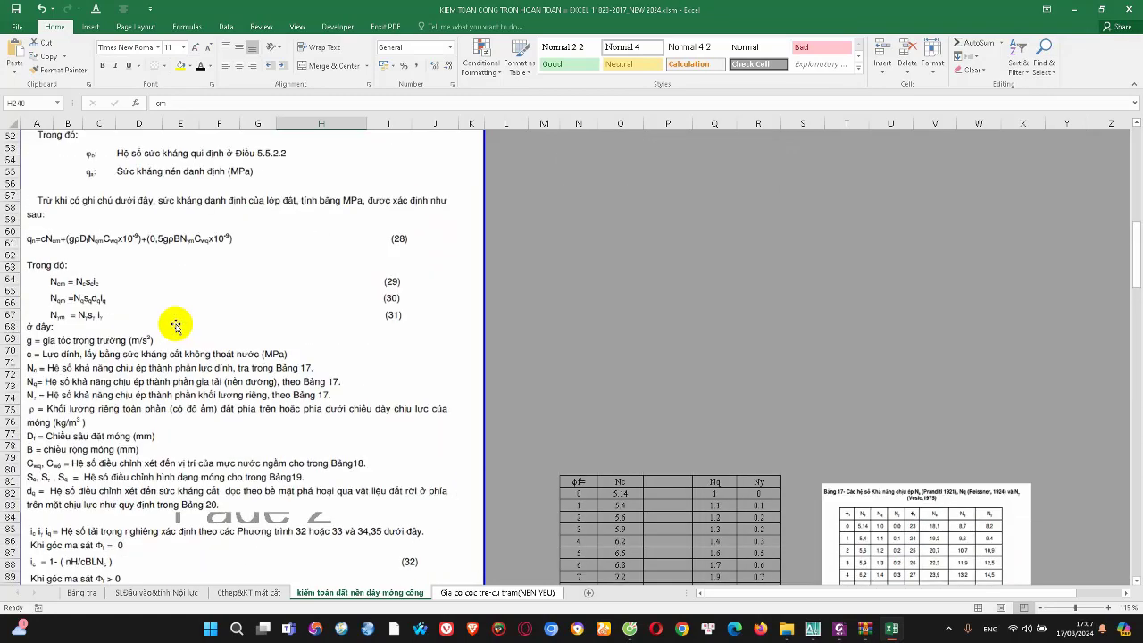
scroll(177, 327, up, 4)
scroll(178, 327, up, 1)
scroll(178, 326, down, 7)
scroll(178, 327, down, 7)
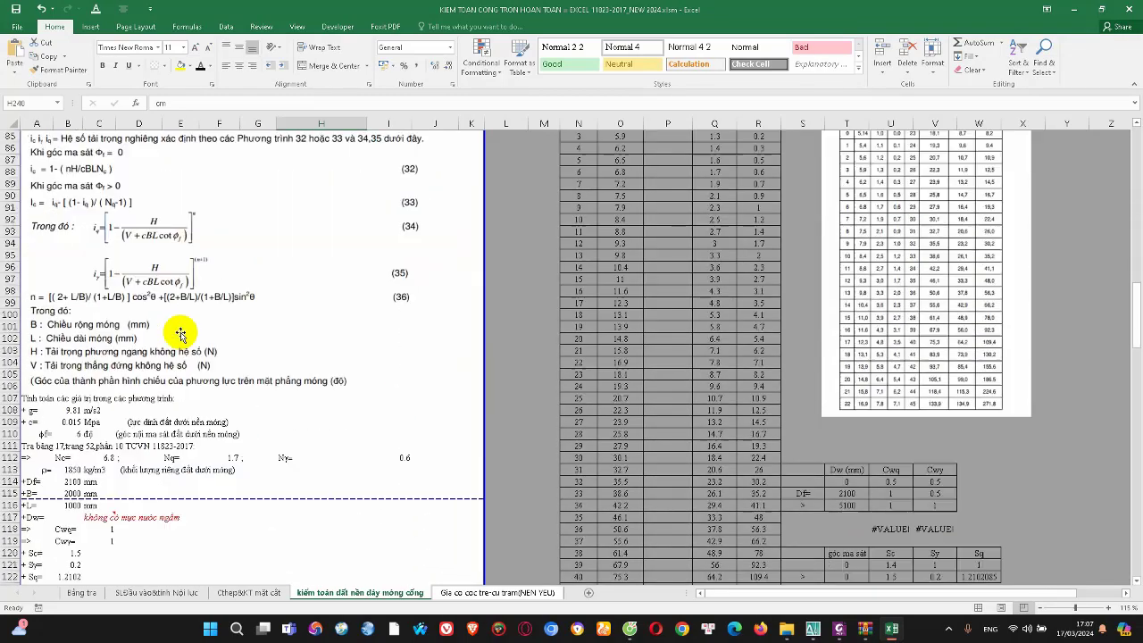
scroll(174, 330, down, 2)
scroll(134, 353, down, 2)
scroll(88, 374, down, 1)
scroll(90, 339, down, 1)
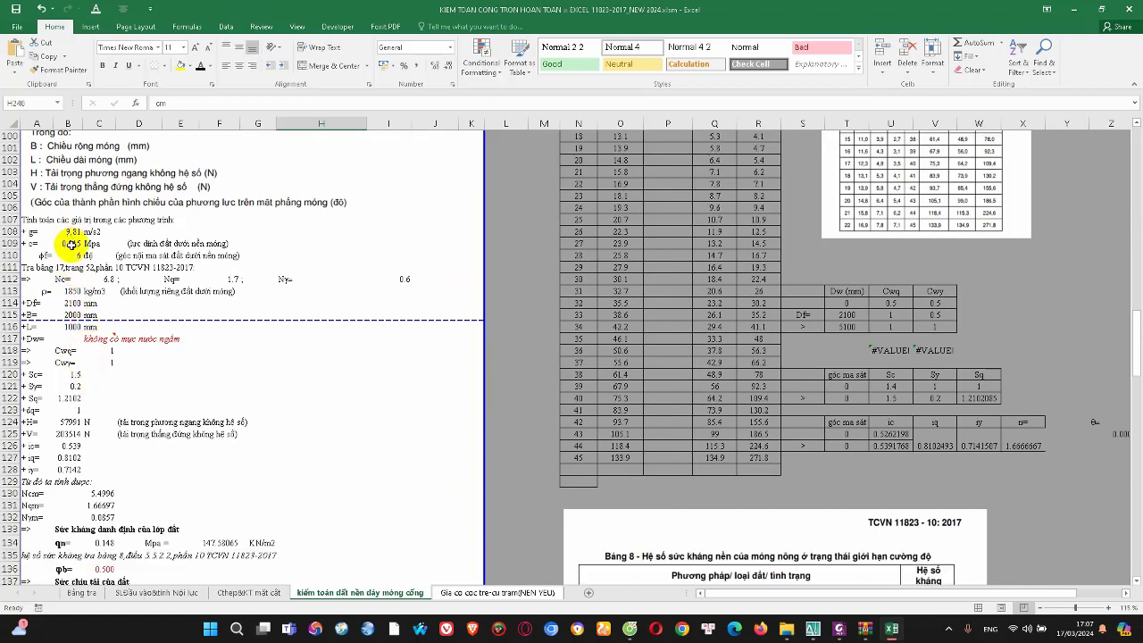
Inspect the soil parameter in B109, qR in G140 and the verdict formula in B141
click(71, 244)
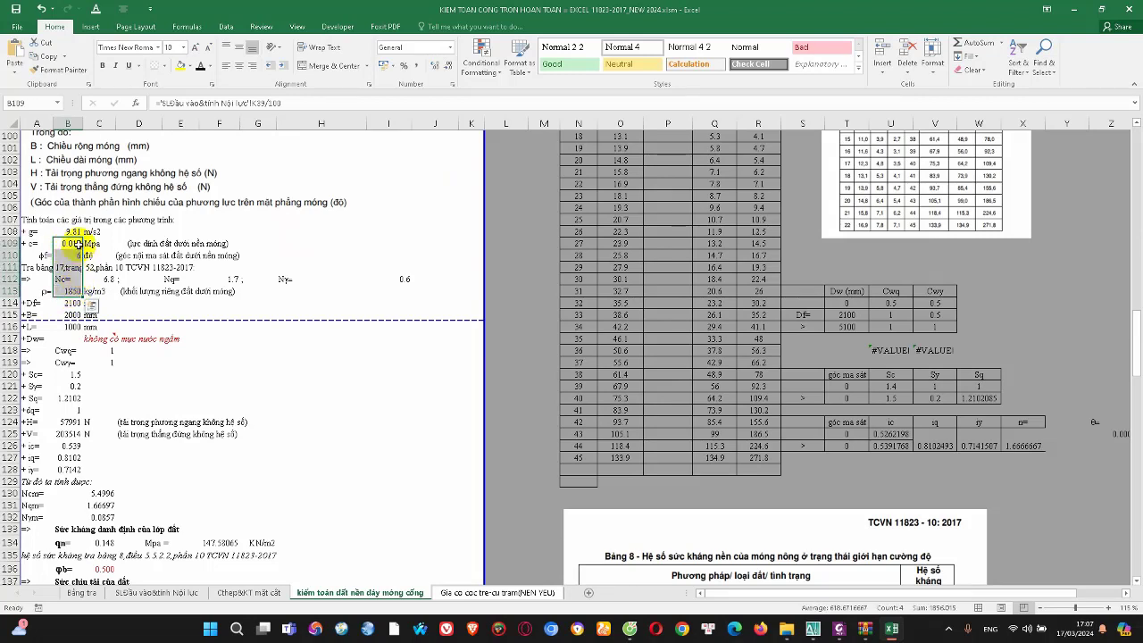
click(77, 244)
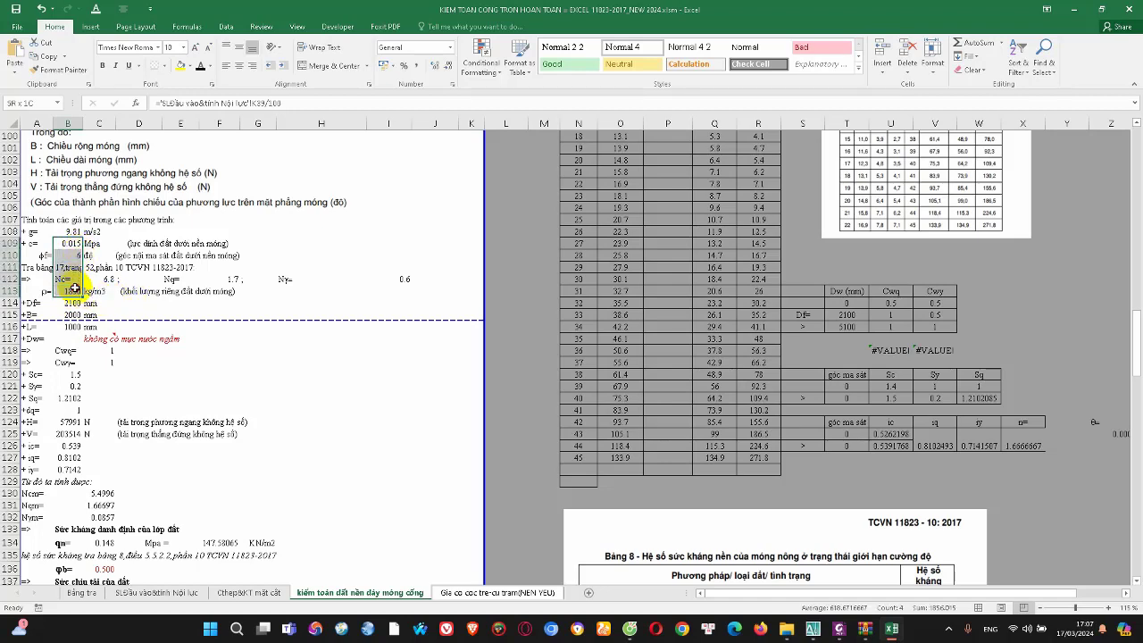
scroll(86, 339, down, 3)
scroll(214, 455, down, 2)
click(266, 443)
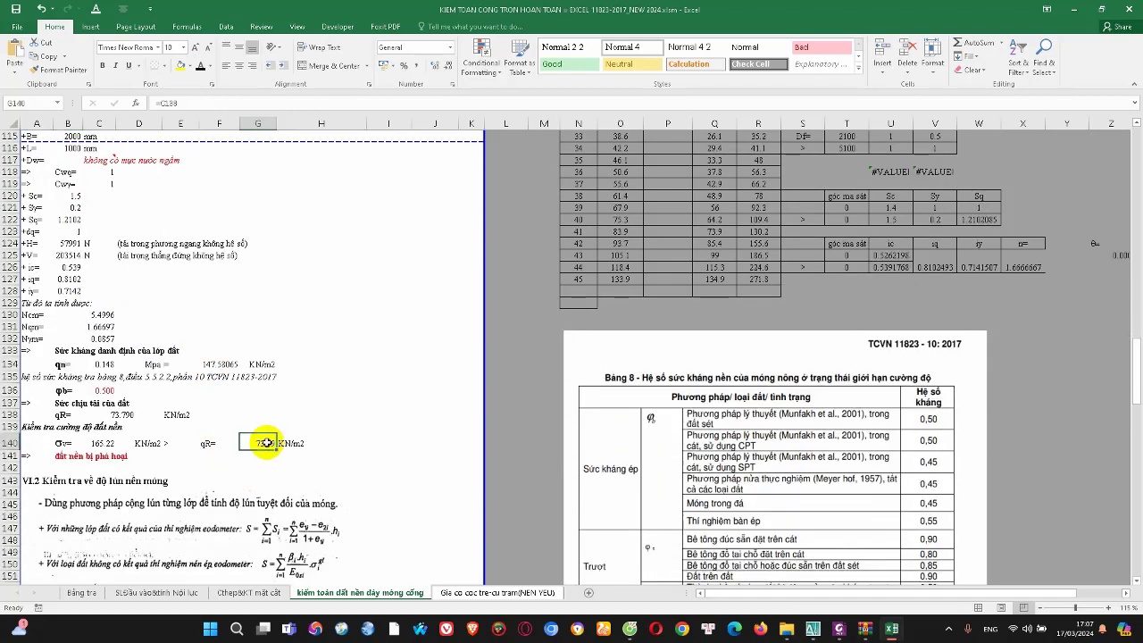
drag(60, 457, 143, 456)
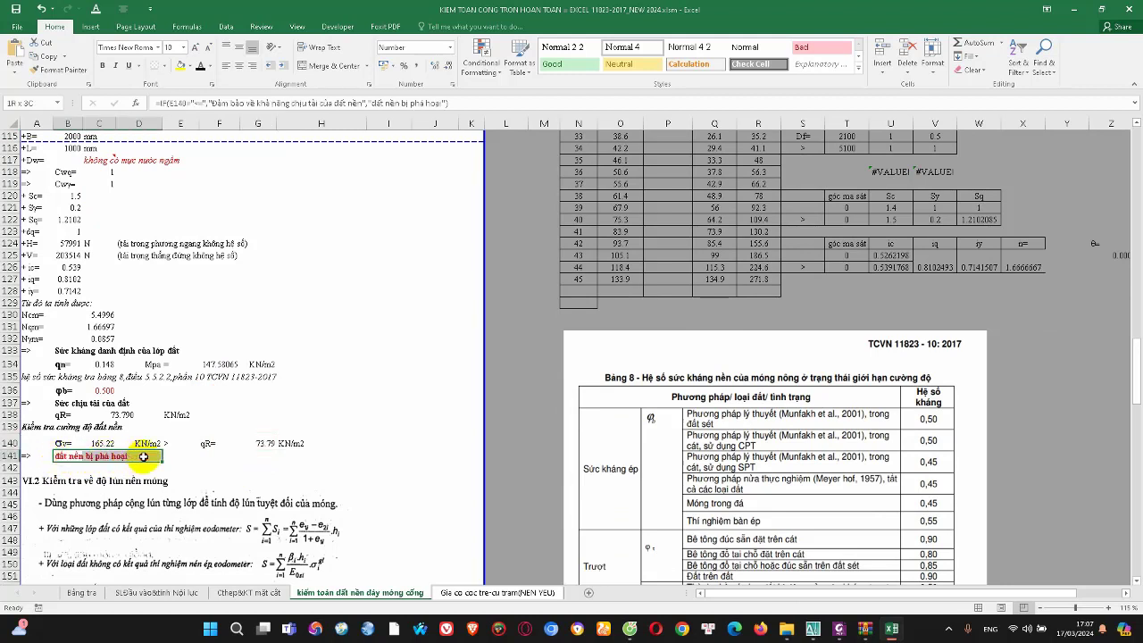
click(61, 457)
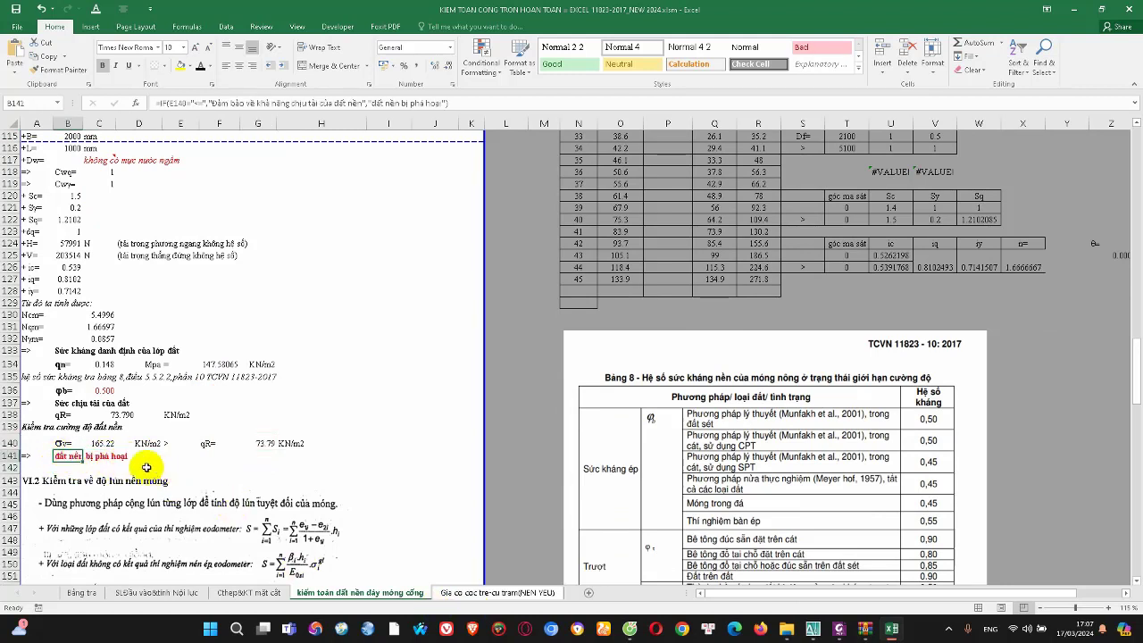
scroll(89, 454, up, 3)
scroll(78, 291, down, 2)
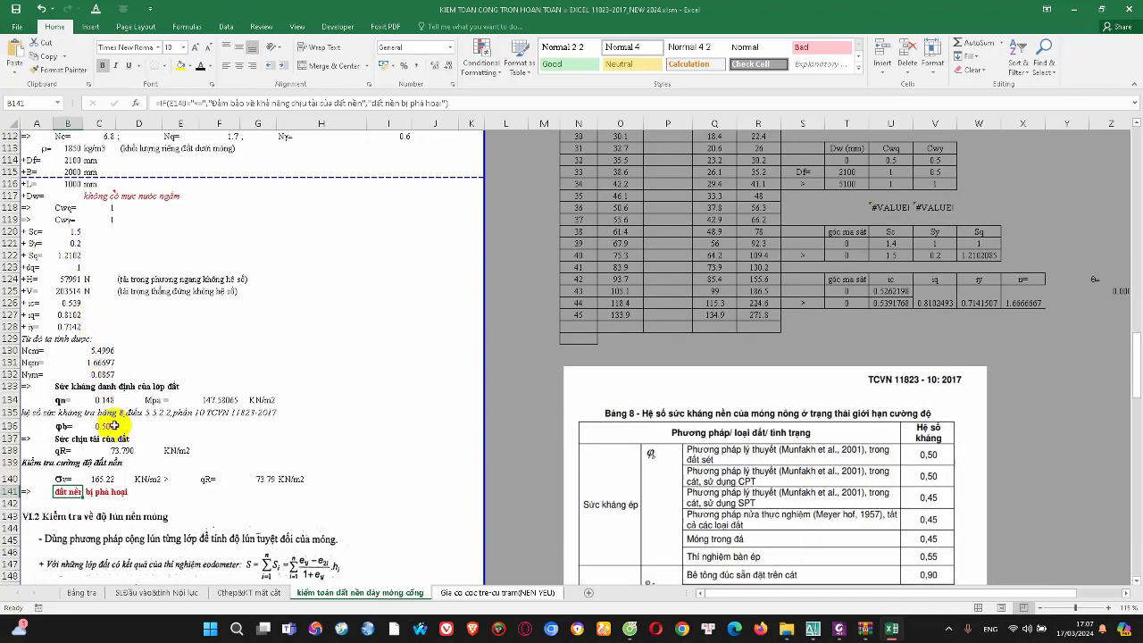
Peek at the bamboo-pile sheet again and reselect the failing verdict (165.22 > 73.79 kN/m2)
click(469, 591)
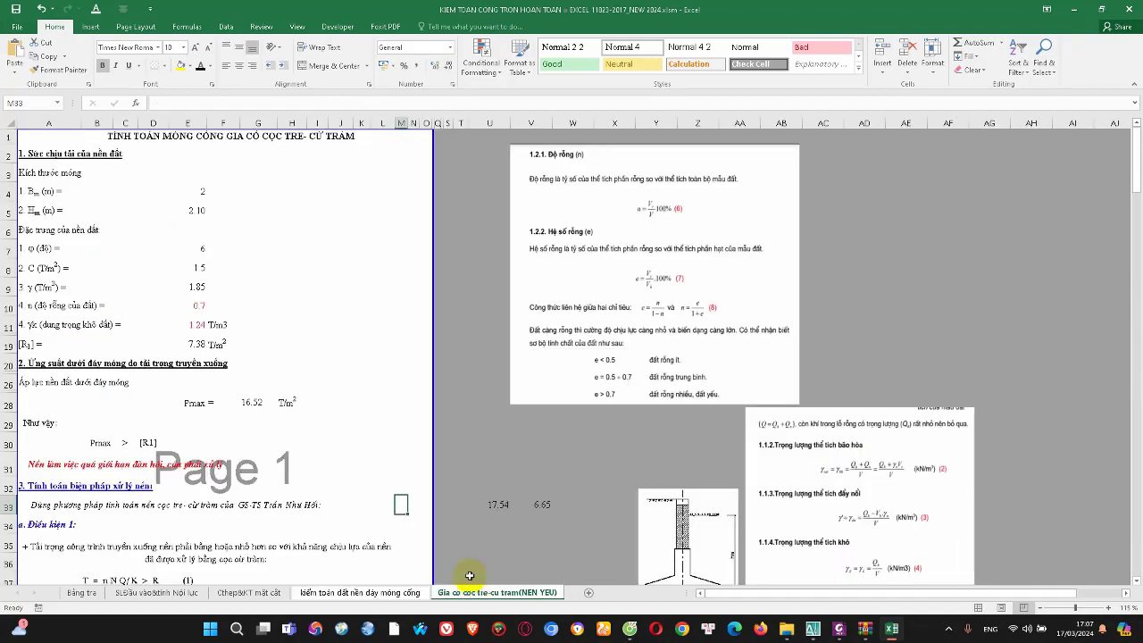
click(359, 593)
scroll(210, 464, down, 2)
click(218, 436)
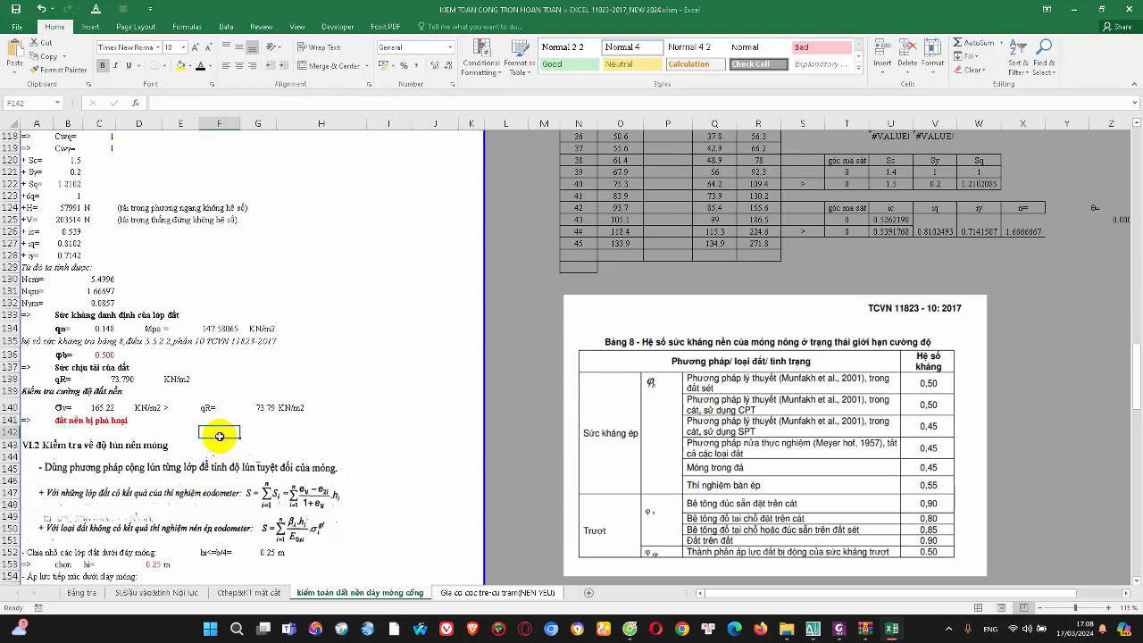
scroll(157, 444, up, 1)
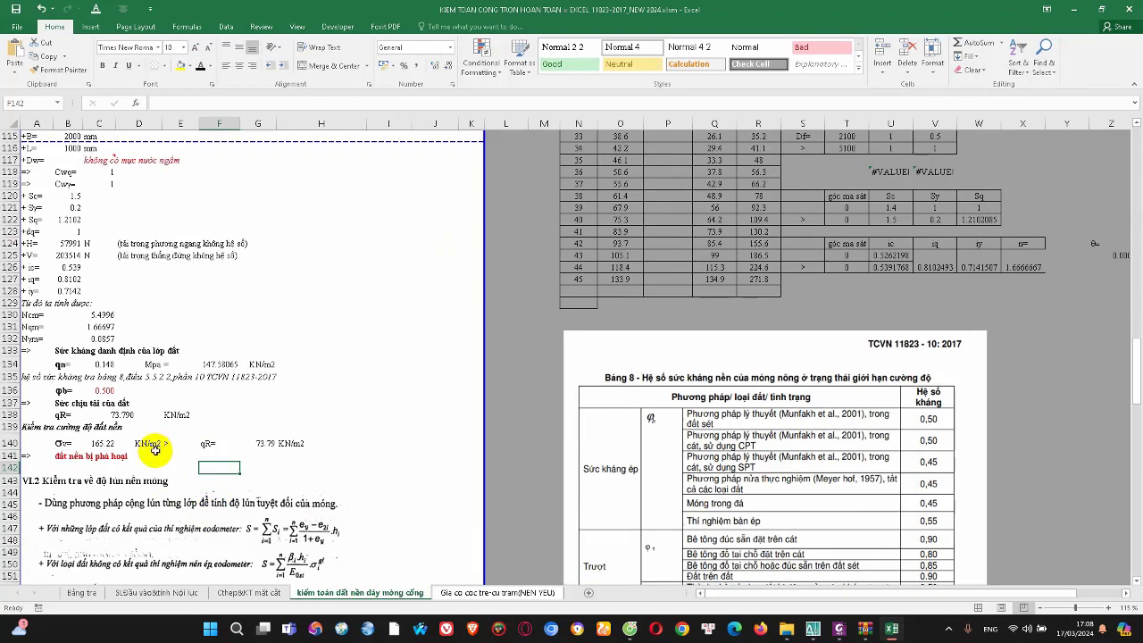
click(480, 593)
click(361, 593)
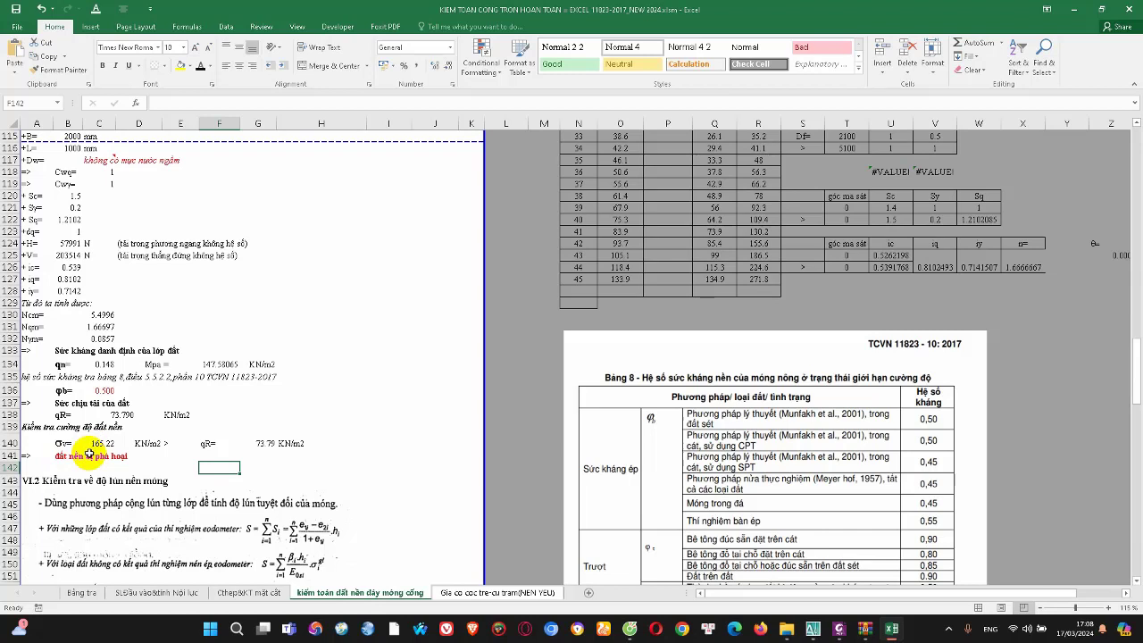
scroll(90, 453, down, 1)
scroll(89, 453, down, 1)
scroll(90, 452, down, 1)
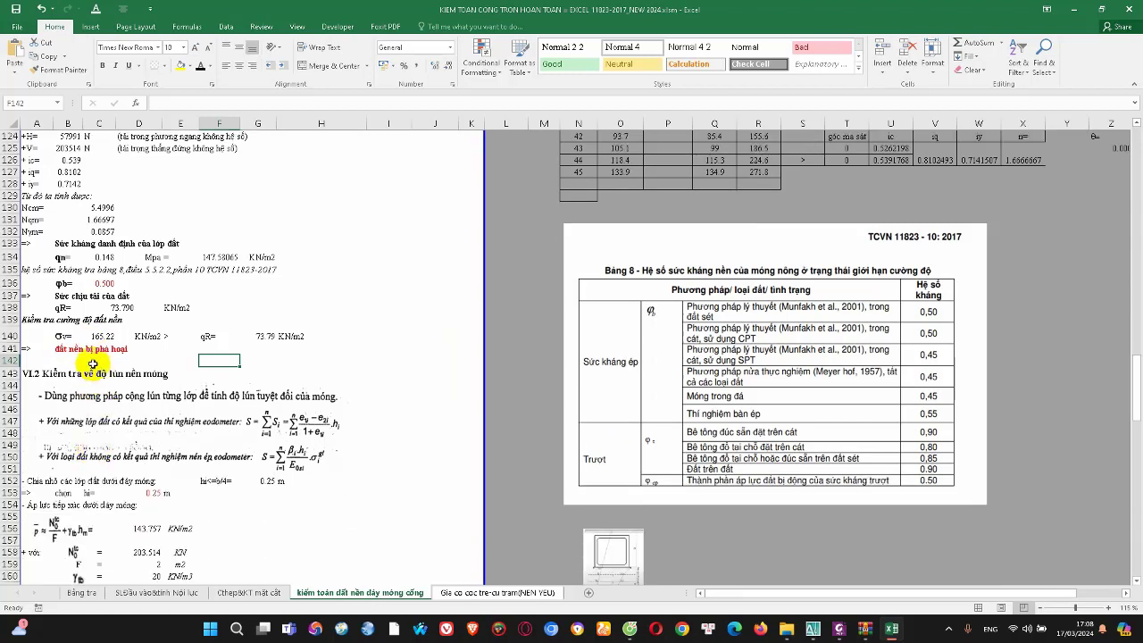
click(70, 349)
Enter 15 for the foundation soil friction angle, so the bearing check passes with qR = 170.76 kN/m2
click(154, 593)
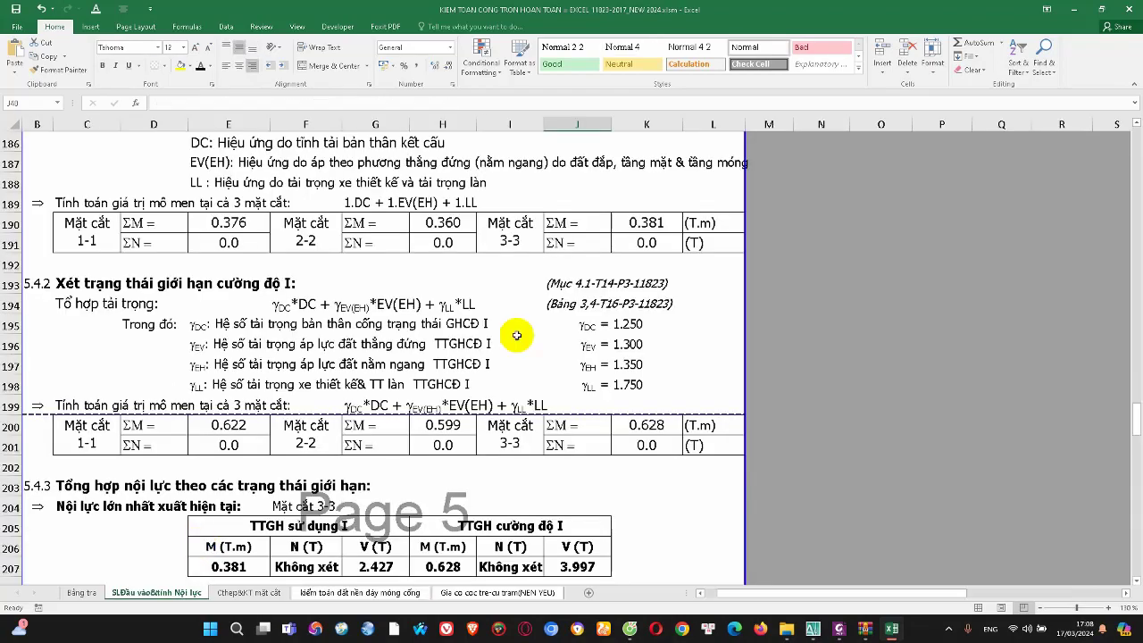
scroll(159, 560, up, 8)
scroll(191, 453, up, 10)
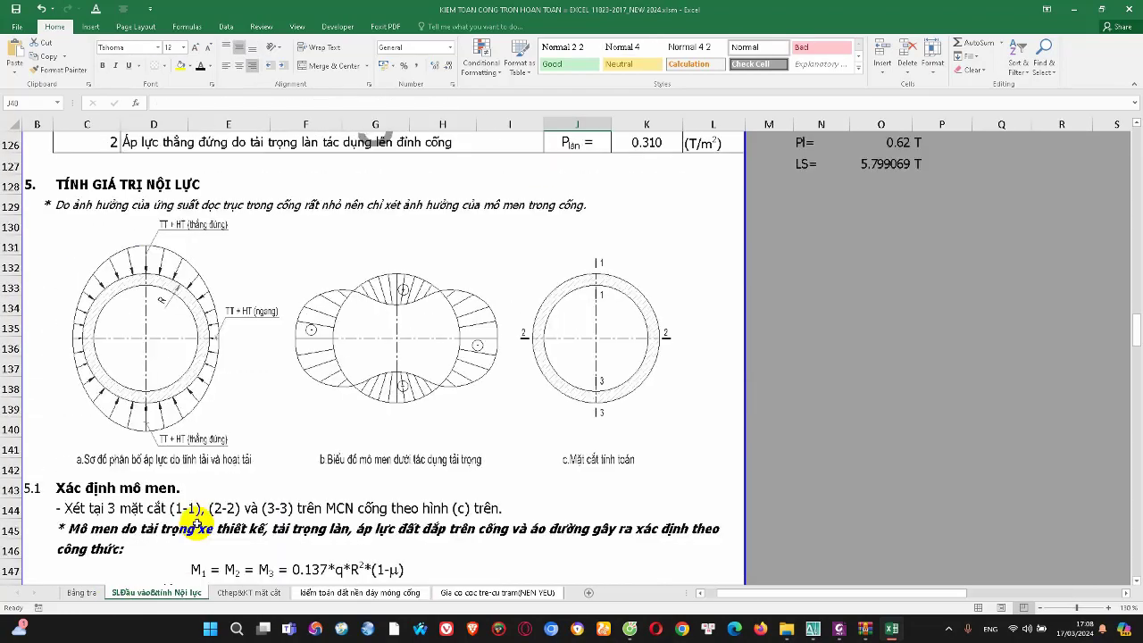
scroll(191, 501, up, 5)
scroll(206, 508, up, 12)
scroll(205, 508, up, 8)
scroll(1139, 197, up, 2)
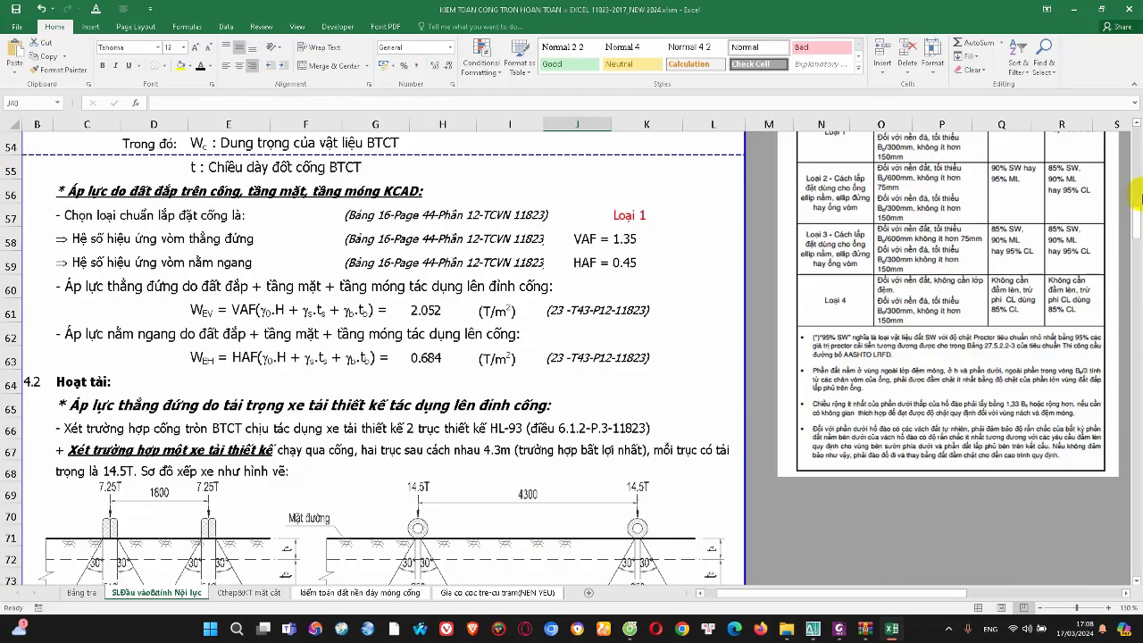
scroll(1140, 214, up, 8)
scroll(1140, 215, up, 7)
scroll(651, 486, down, 2)
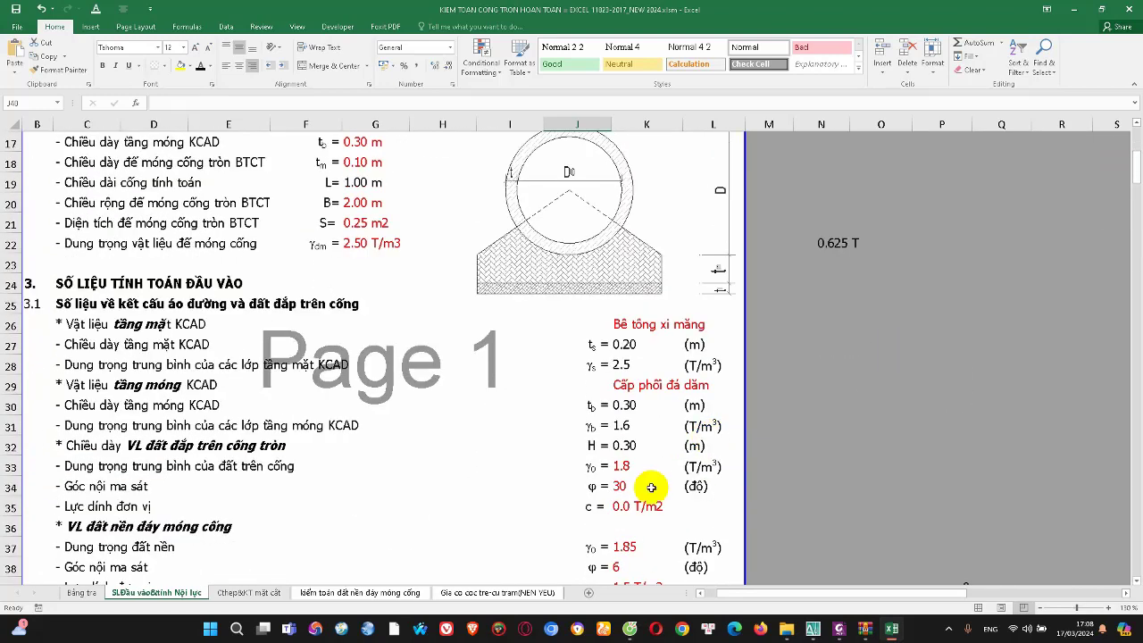
scroll(629, 474, down, 3)
click(630, 386)
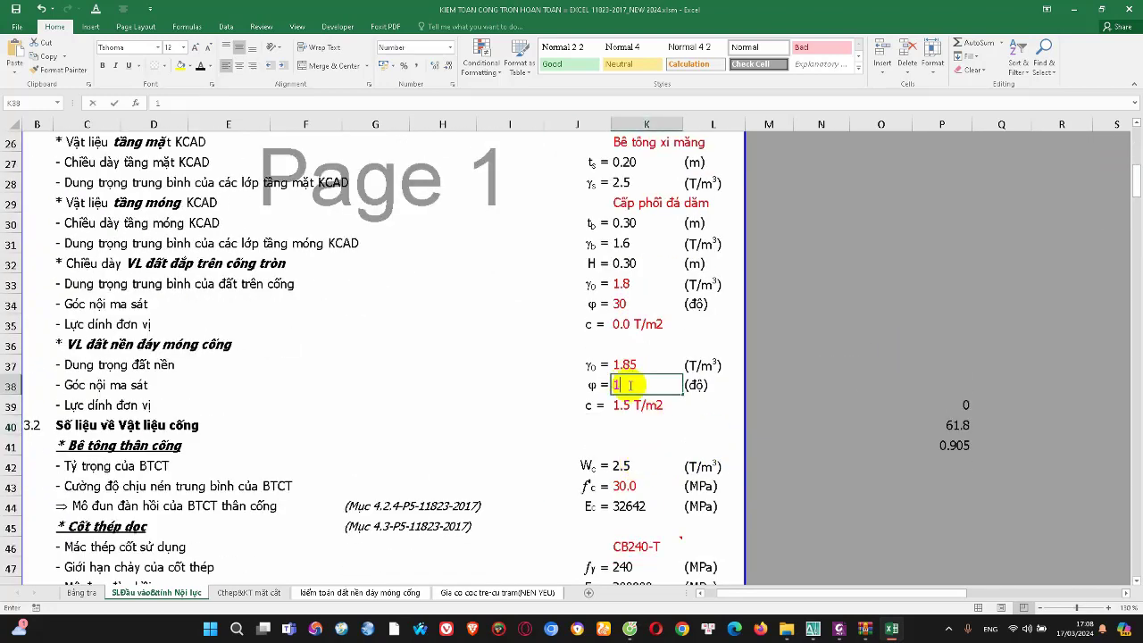
text(15)
key(Return)
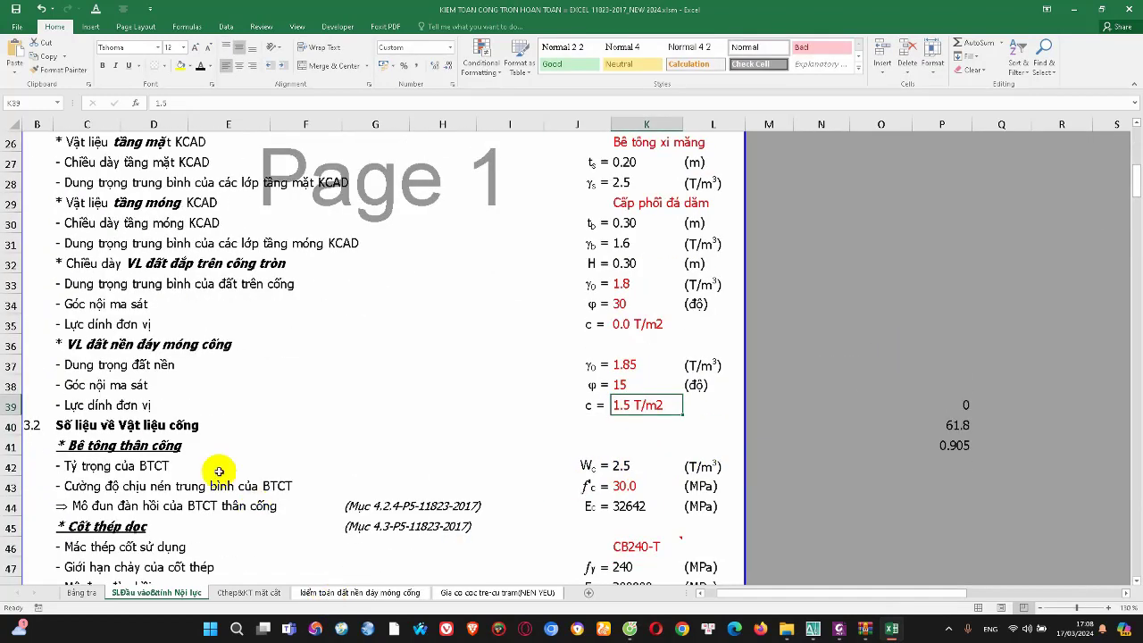
click(342, 592)
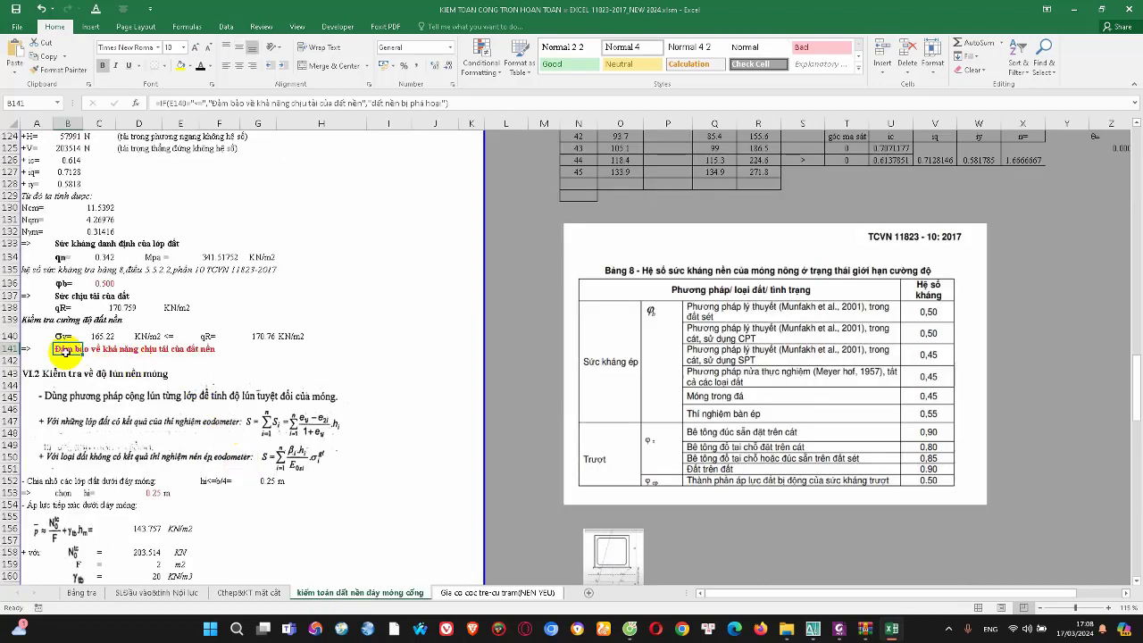
Highlight the passing bearing verdict on row 141
drag(81, 351, 208, 351)
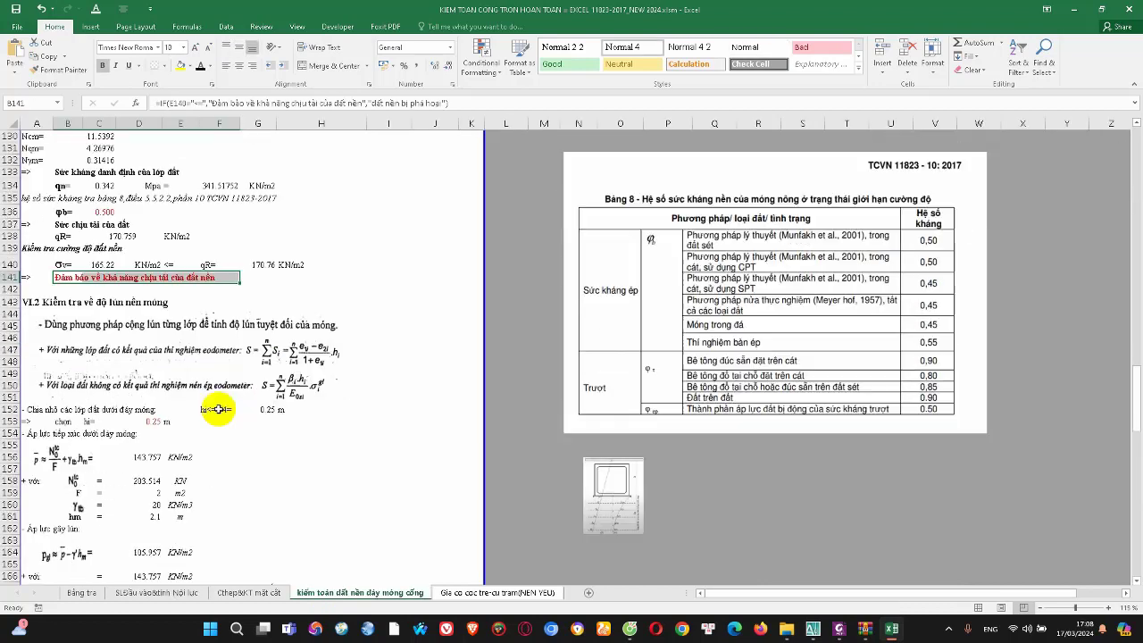
scroll(219, 350, down, 2)
scroll(223, 348, down, 2)
scroll(242, 353, down, 3)
scroll(255, 361, down, 5)
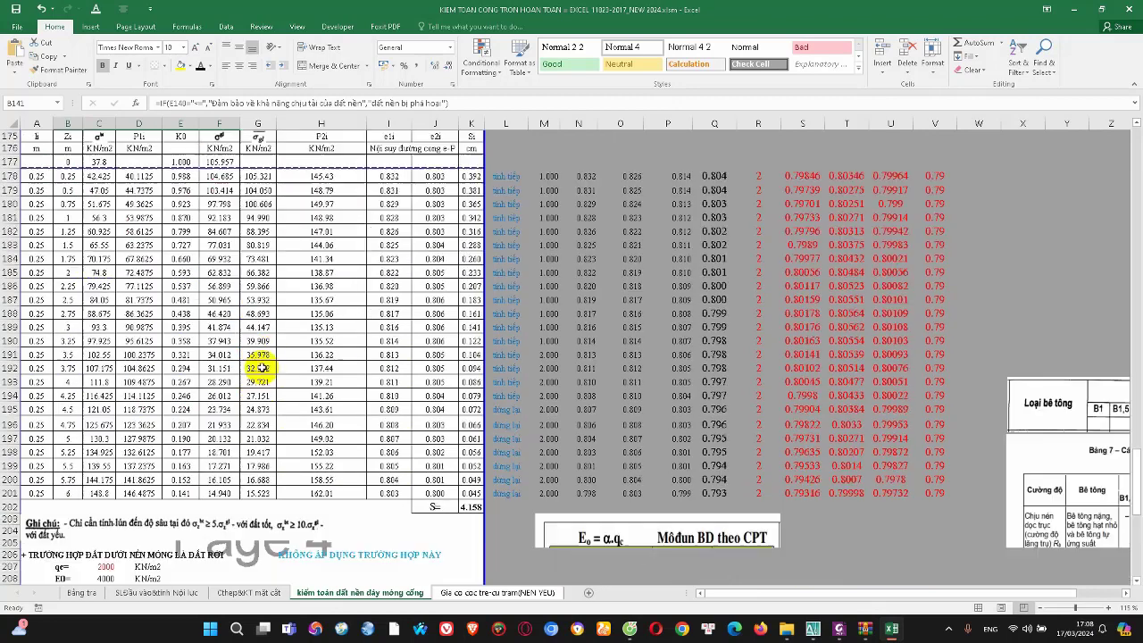
scroll(300, 386, down, 3)
Highlight the settlement total and passing check (4.158 cm ≤ 8 cm), then view the bamboo-pile sheet
drag(42, 426, 464, 424)
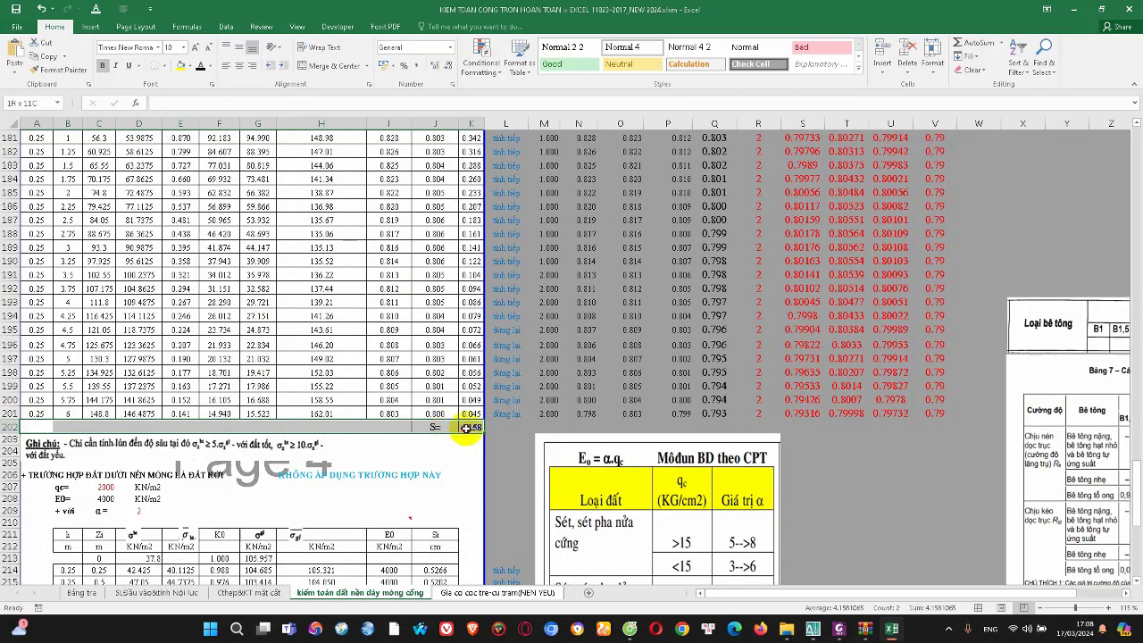
scroll(391, 443, down, 3)
scroll(384, 441, down, 4)
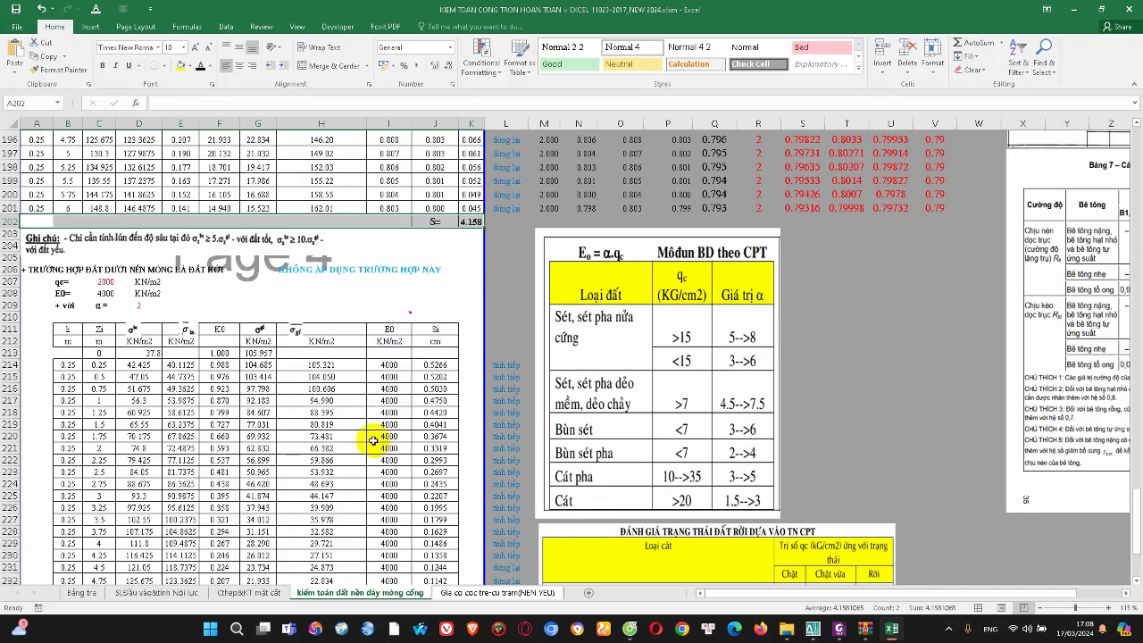
scroll(268, 465, down, 2)
scroll(178, 481, down, 2)
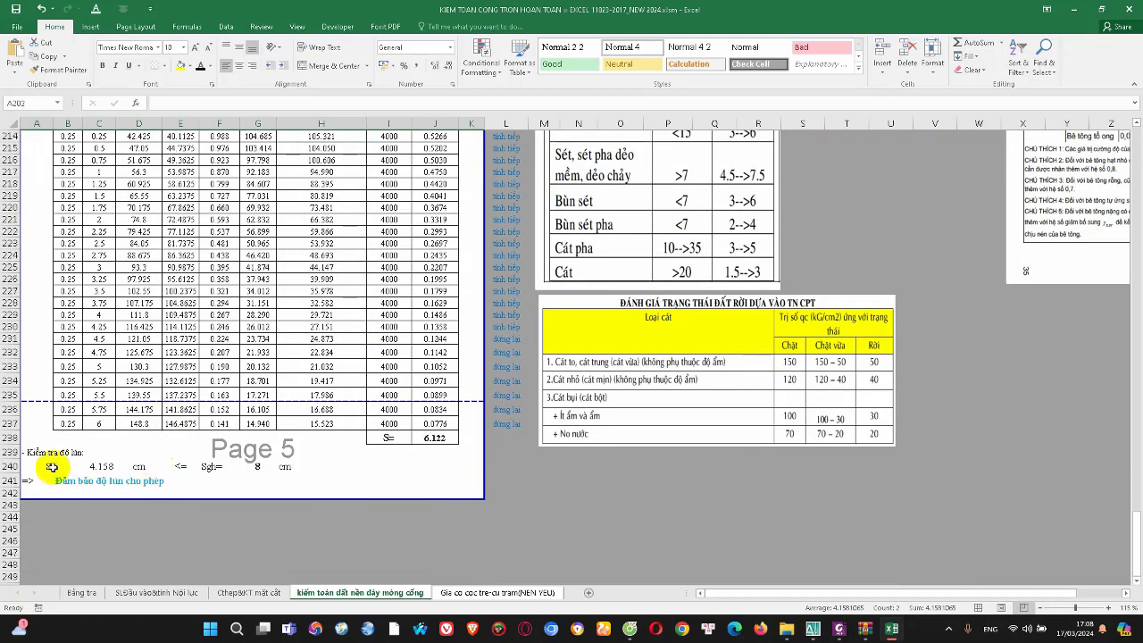
drag(52, 466, 314, 477)
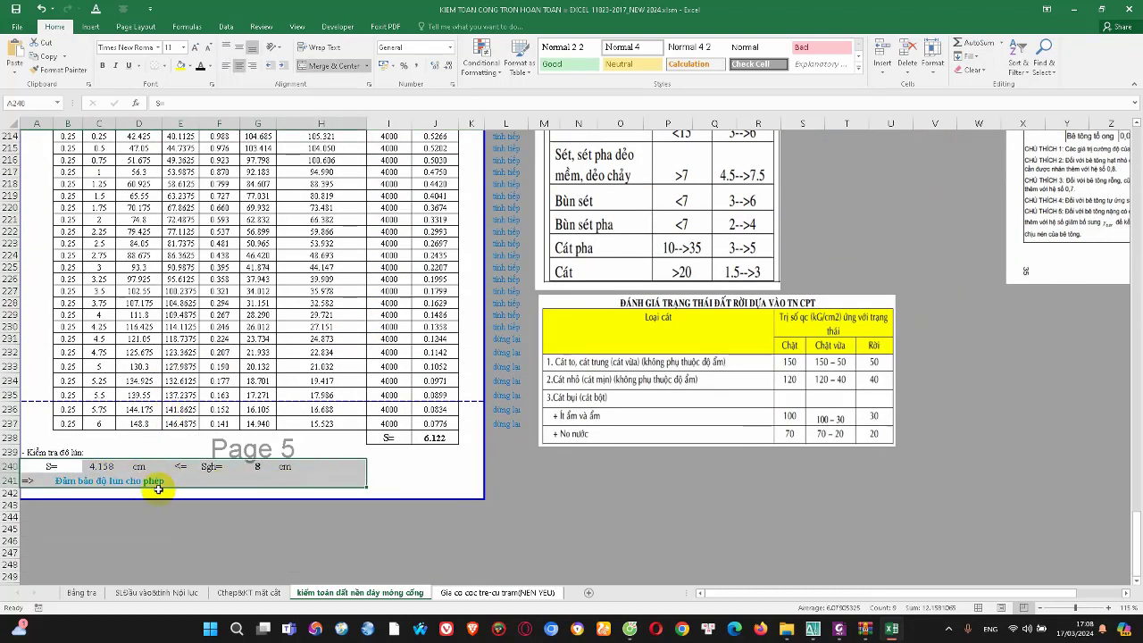
click(89, 482)
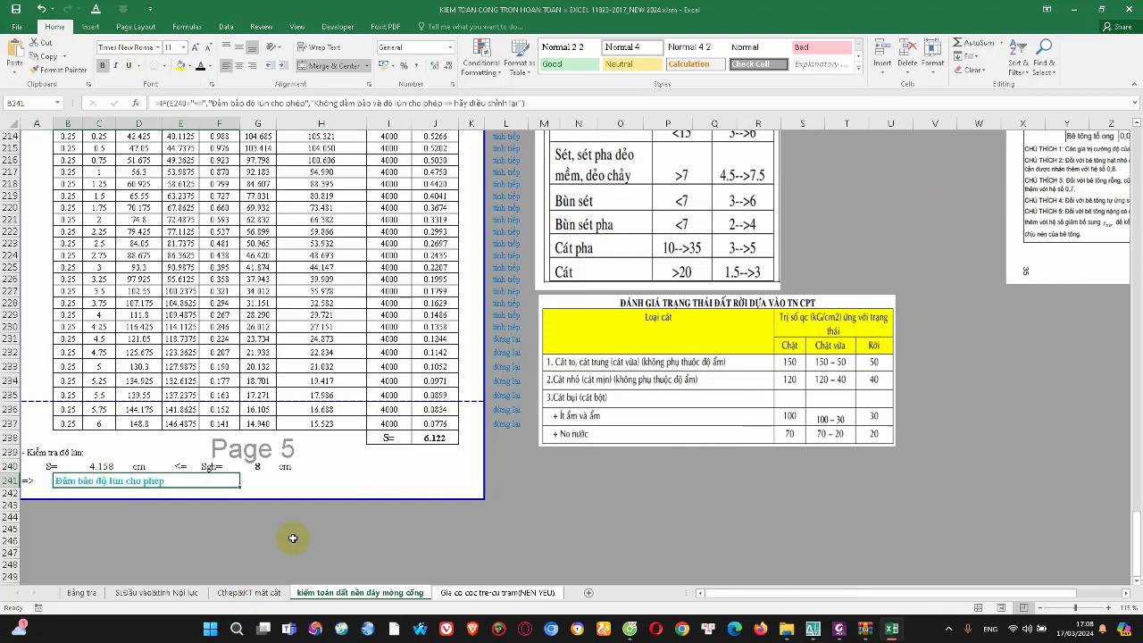
scroll(357, 554, up, 2)
click(482, 592)
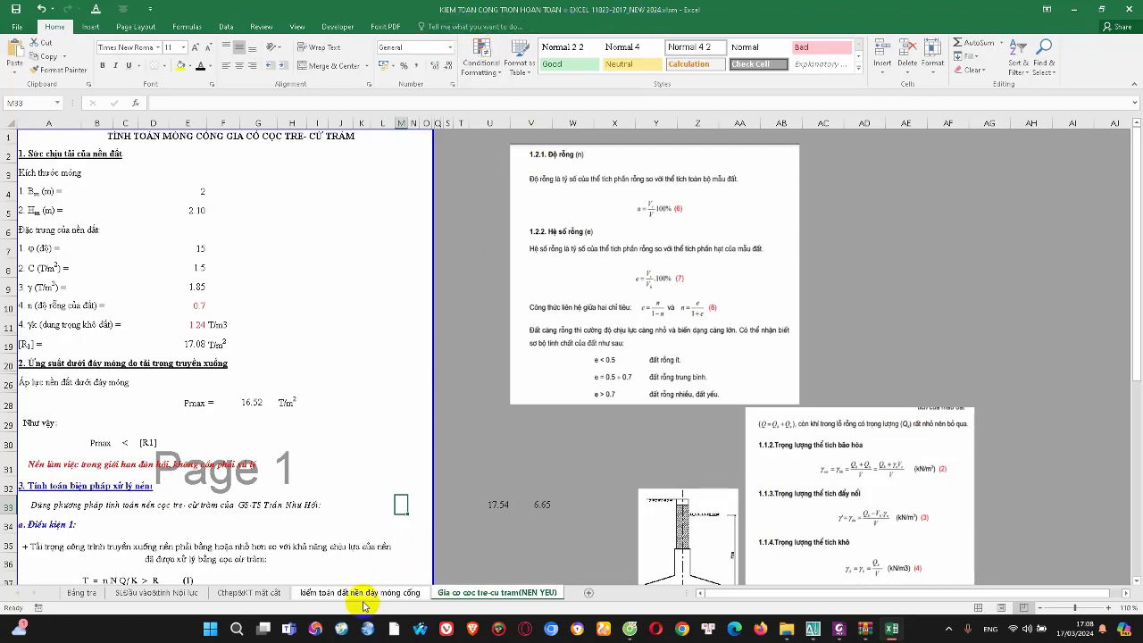
Return to the top of the foundation soil check sheet, leaving the bamboo-pile sheet unchanged
right_click(475, 601)
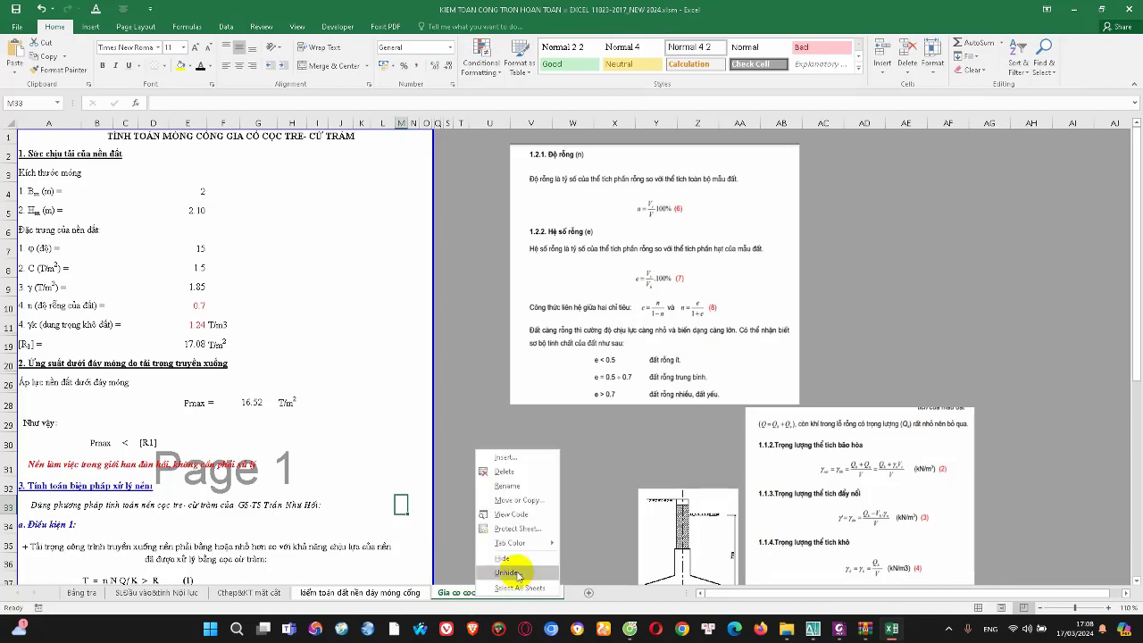
click(456, 536)
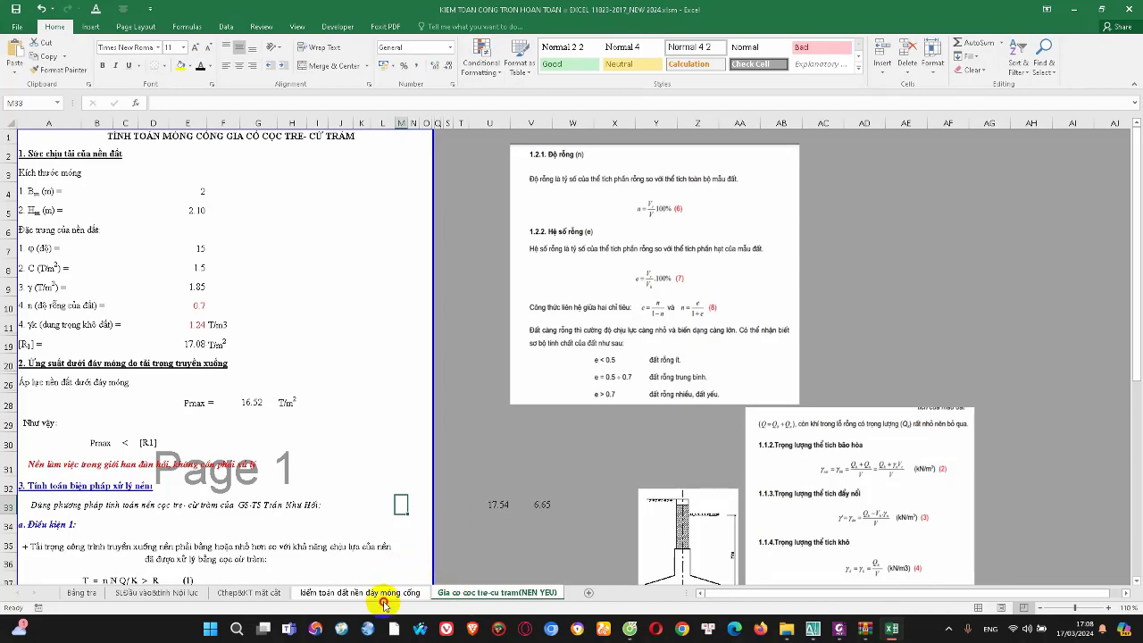
click(385, 597)
scroll(363, 572, up, 1)
scroll(363, 572, up, 2)
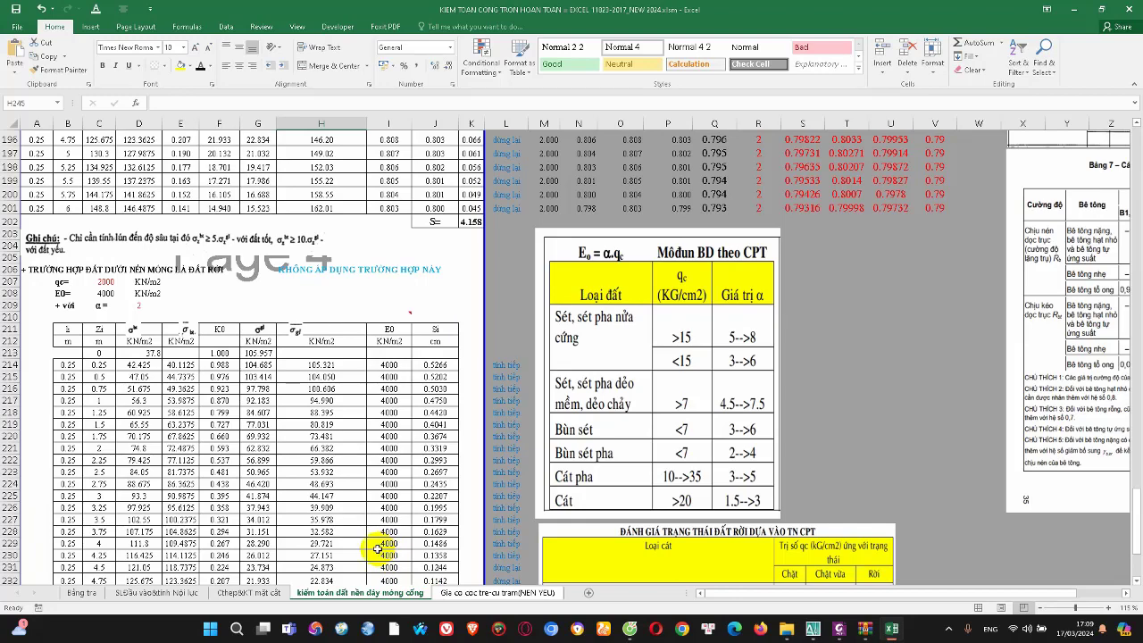
scroll(378, 549, up, 2)
scroll(378, 549, up, 2)
scroll(378, 549, up, 5)
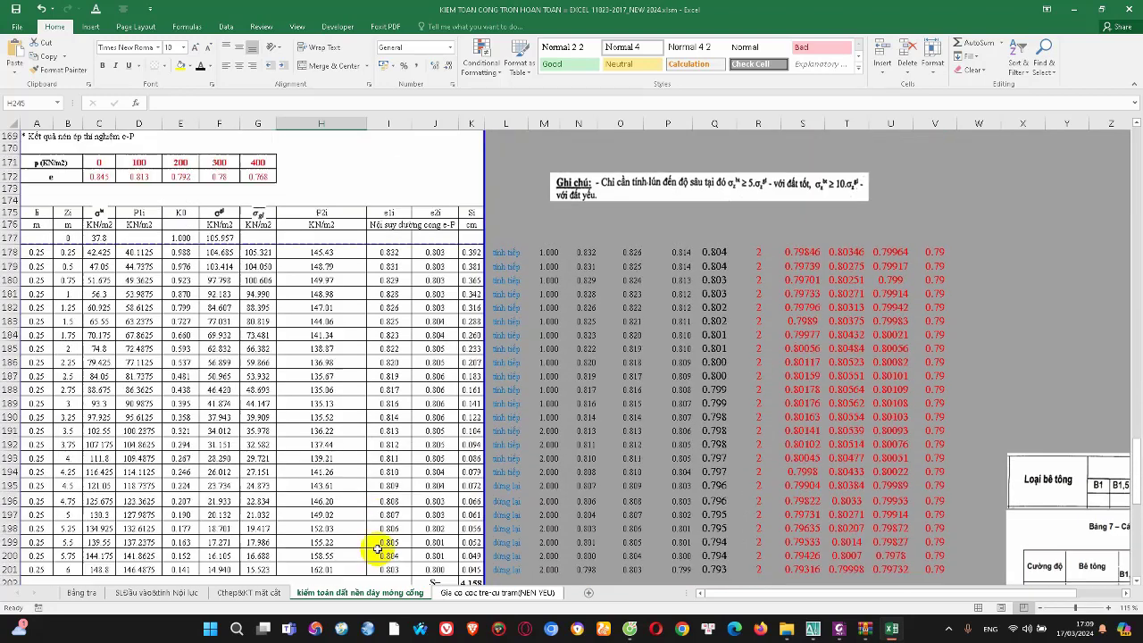
scroll(378, 549, up, 4)
scroll(377, 550, up, 4)
scroll(378, 549, up, 5)
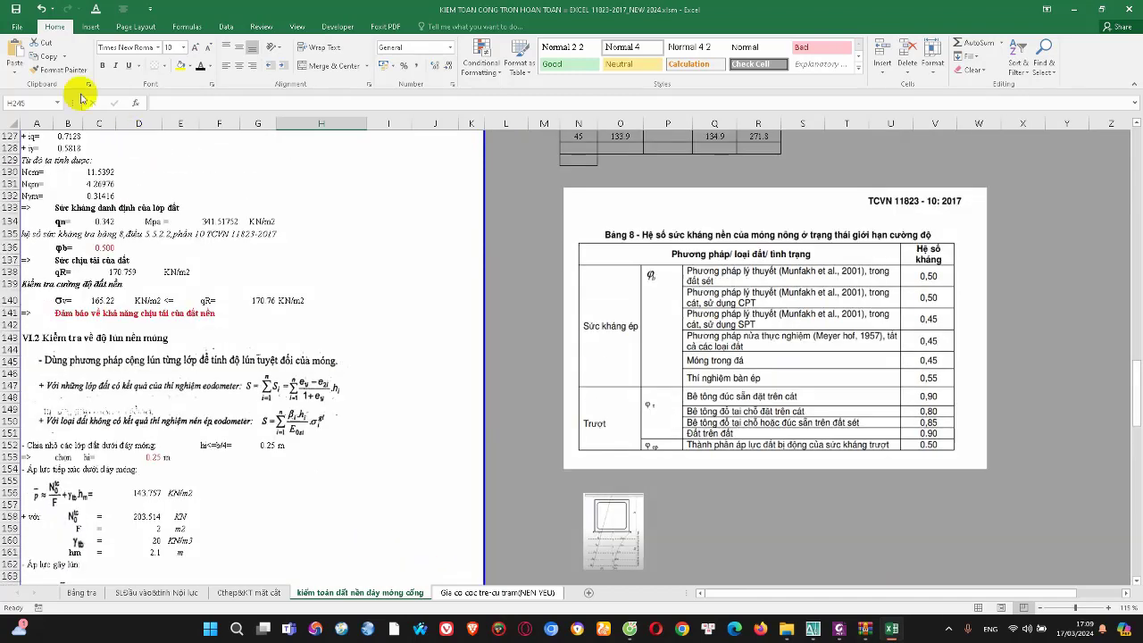
Save the workbook and bring up the browser with the YouTube tutorial
click(17, 26)
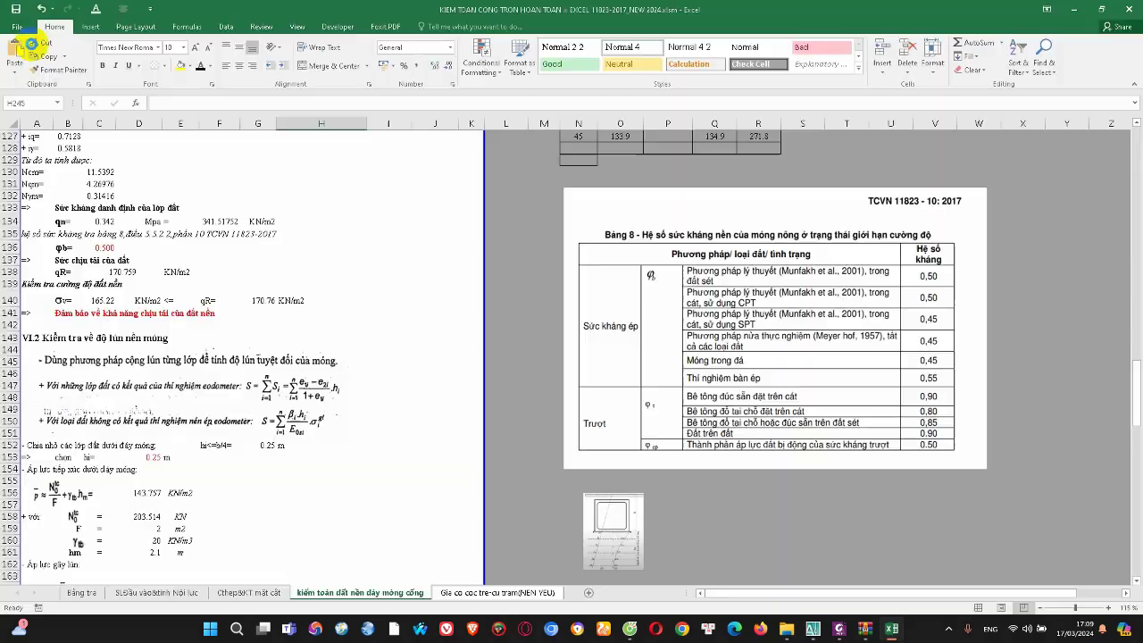
click(24, 24)
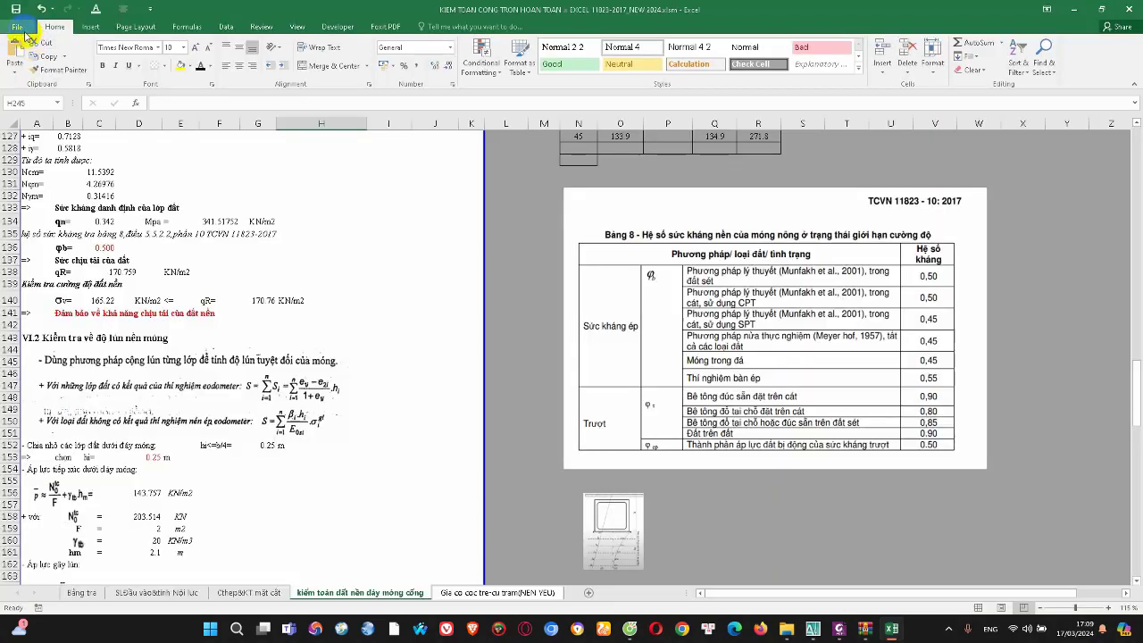
click(18, 27)
click(36, 121)
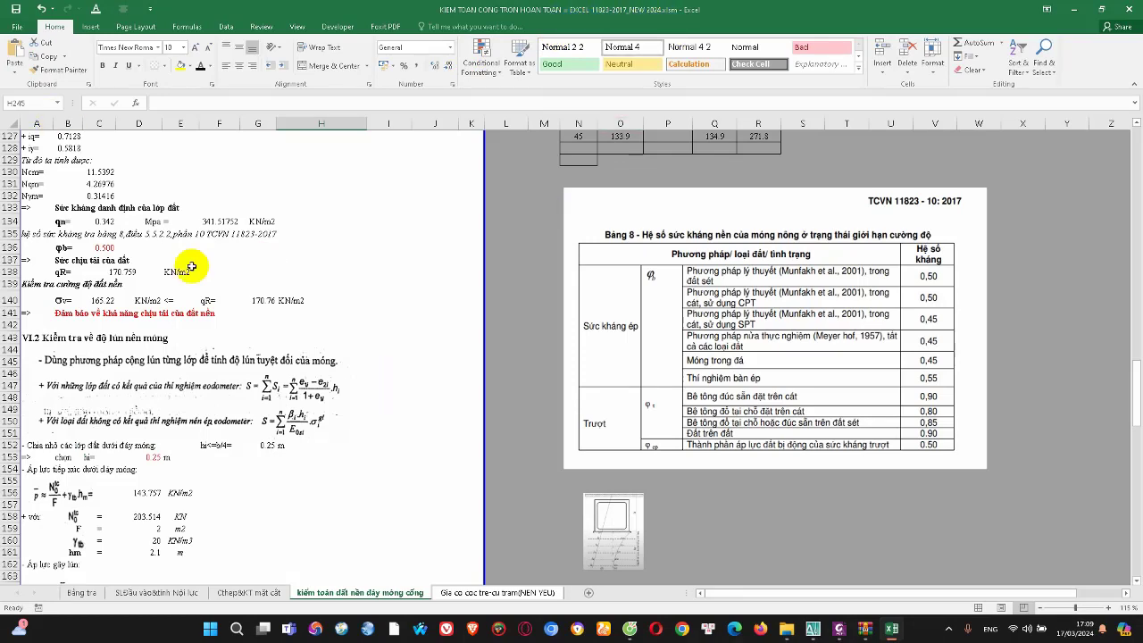
click(630, 629)
Select the automated culvert check video's title, then bring Excel back to the front
scroll(184, 399, down, 1)
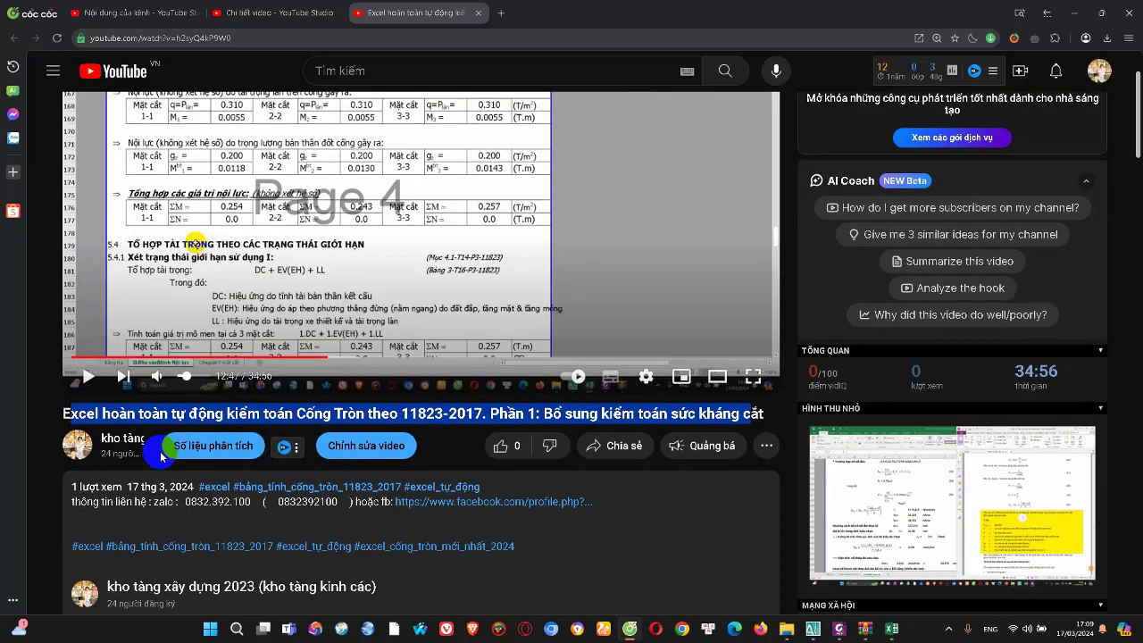
drag(104, 411, 694, 406)
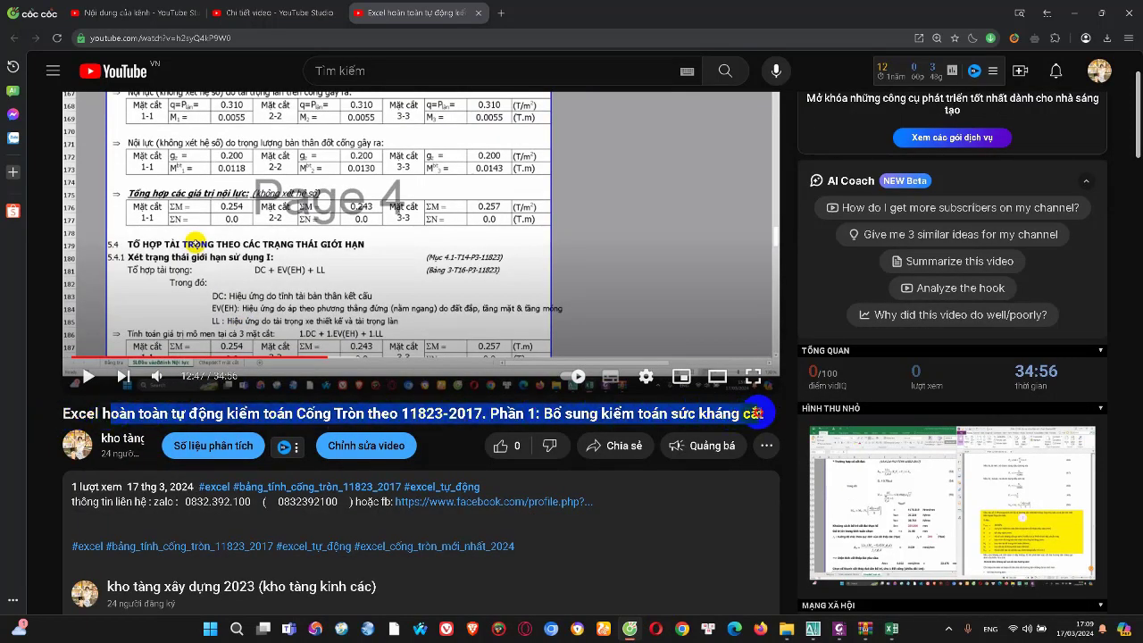
click(26, 406)
scroll(31, 397, up, 2)
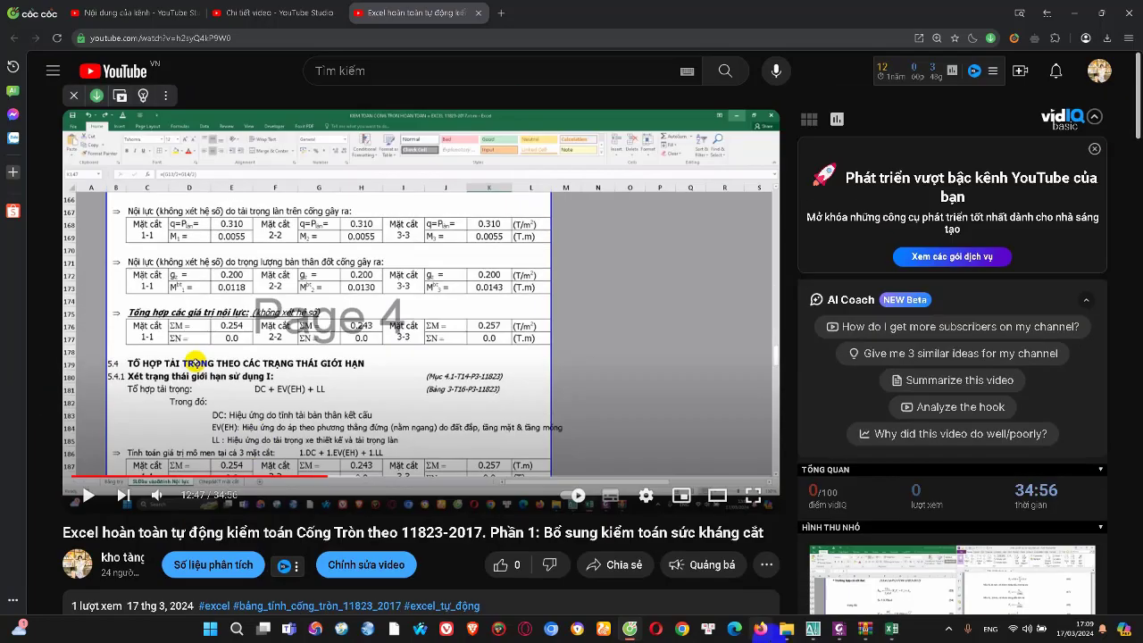
click(894, 631)
Cycle through the SLĐầu vào, CthepBKT mặt cắt and soil check sheets, ending on bamboo-pile reinforcement
click(166, 592)
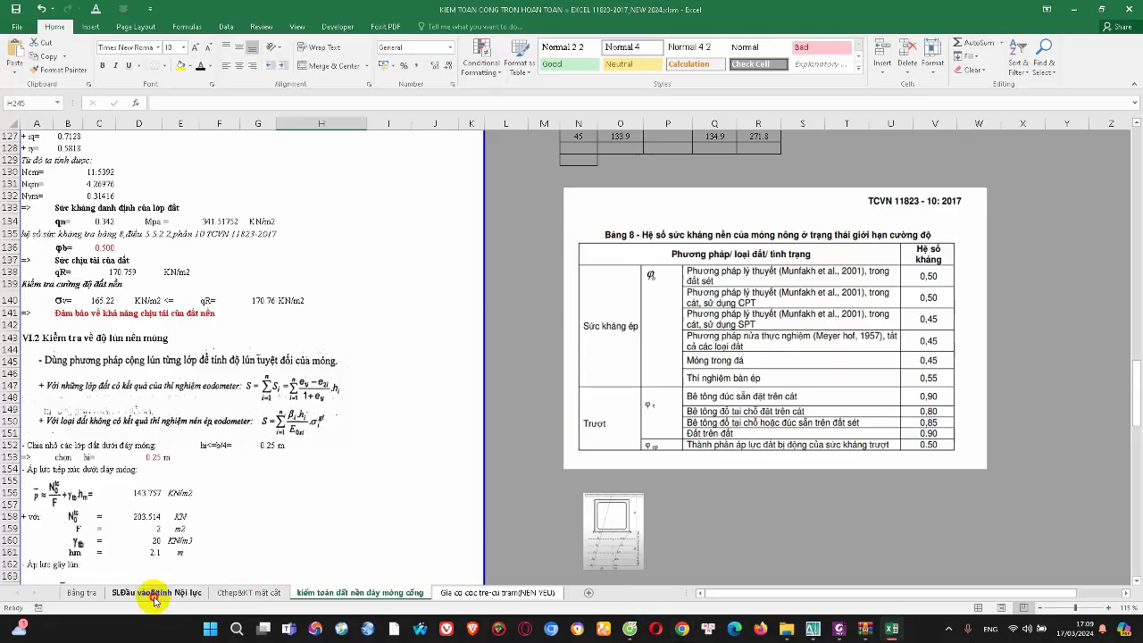
click(251, 594)
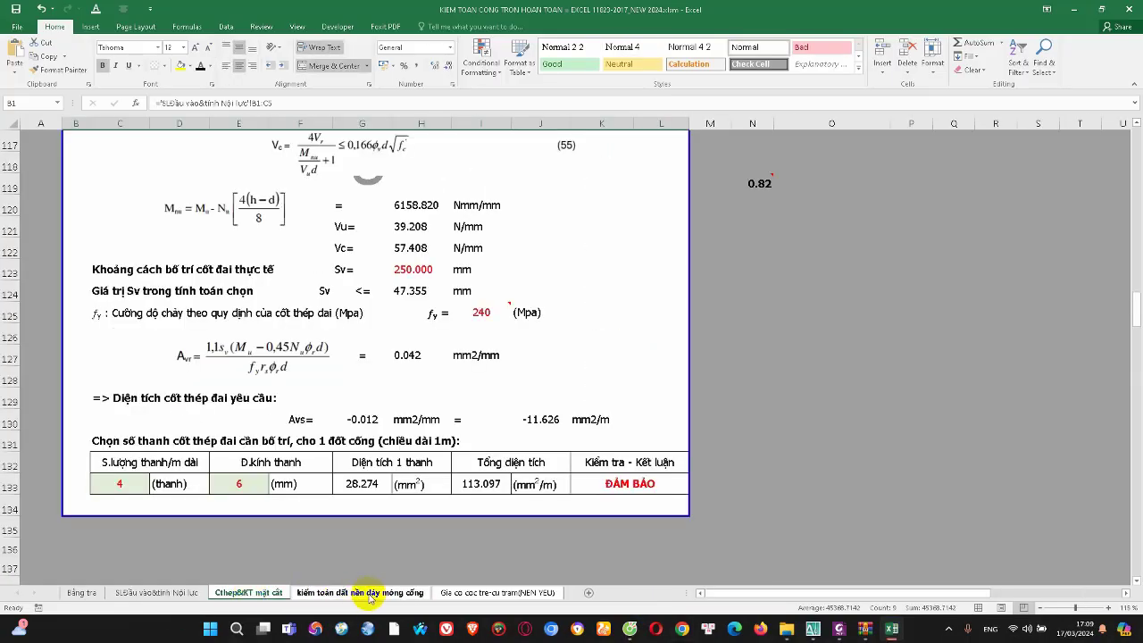
click(370, 597)
click(442, 594)
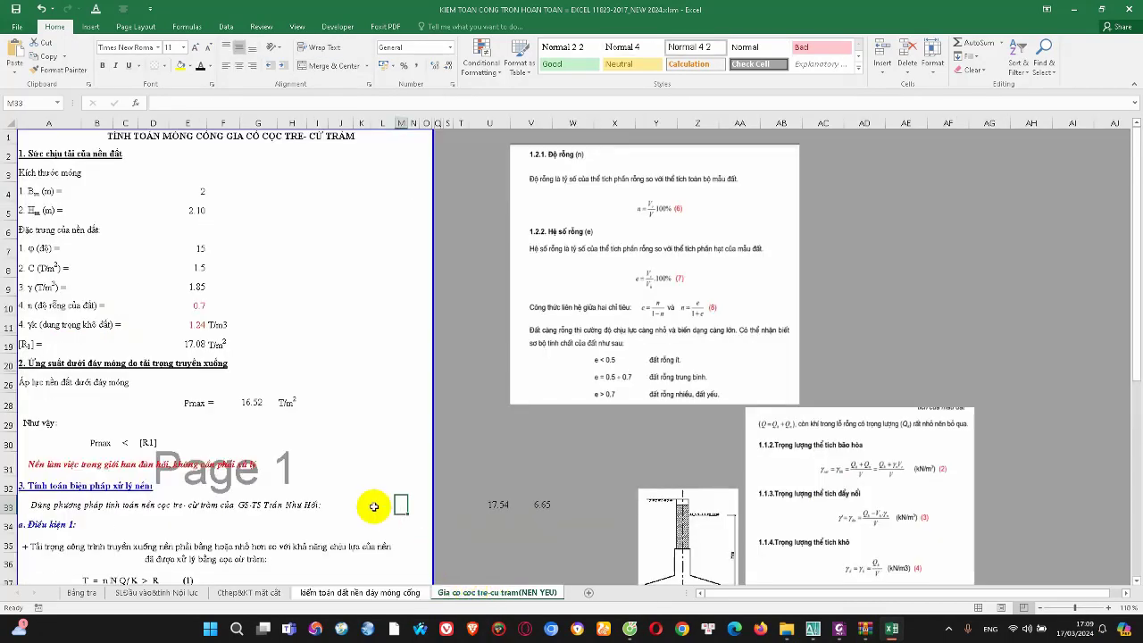